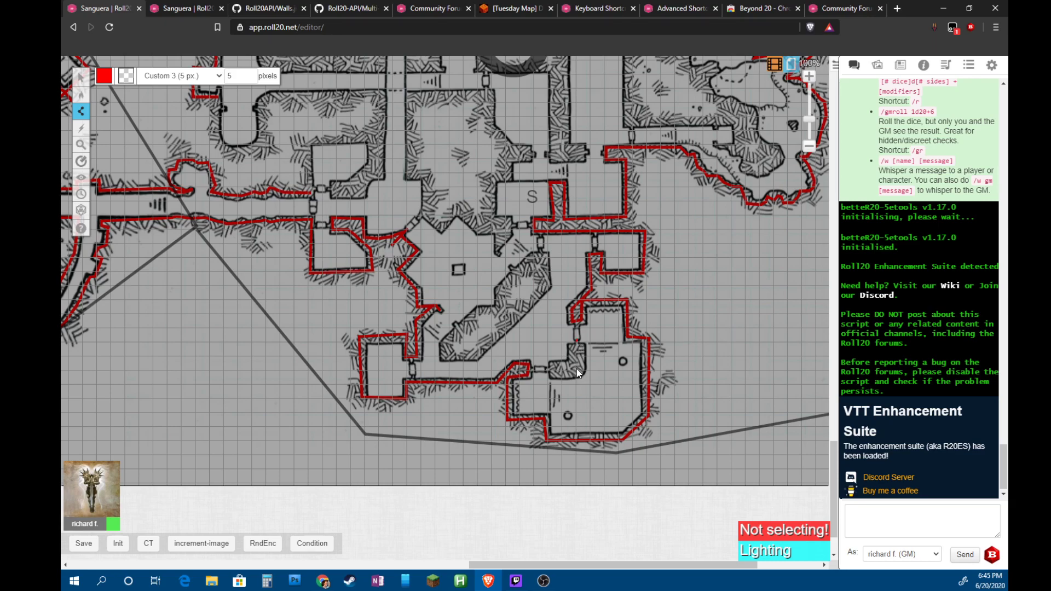
End the red wall line around the lower rooms and scroll over to the area 2 rooms
double_click(547, 370)
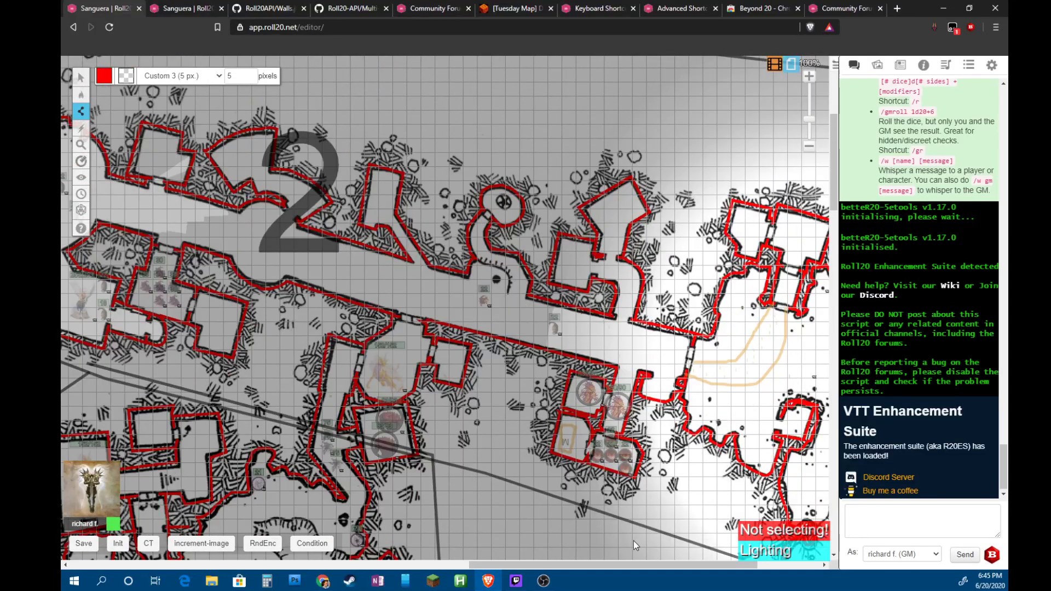
drag(557, 563, 616, 564)
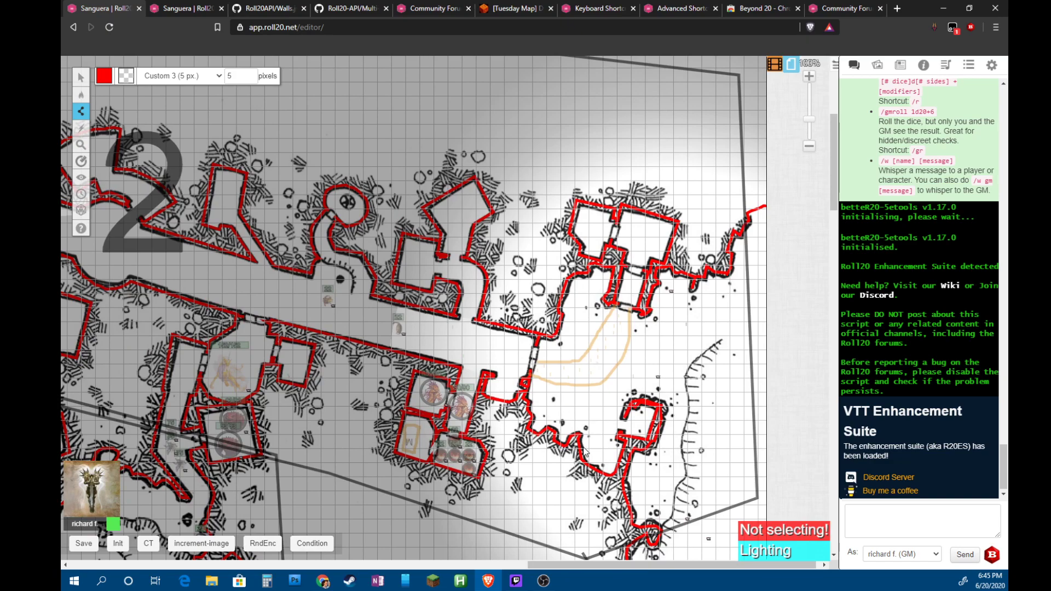
scroll(604, 401, down, 3)
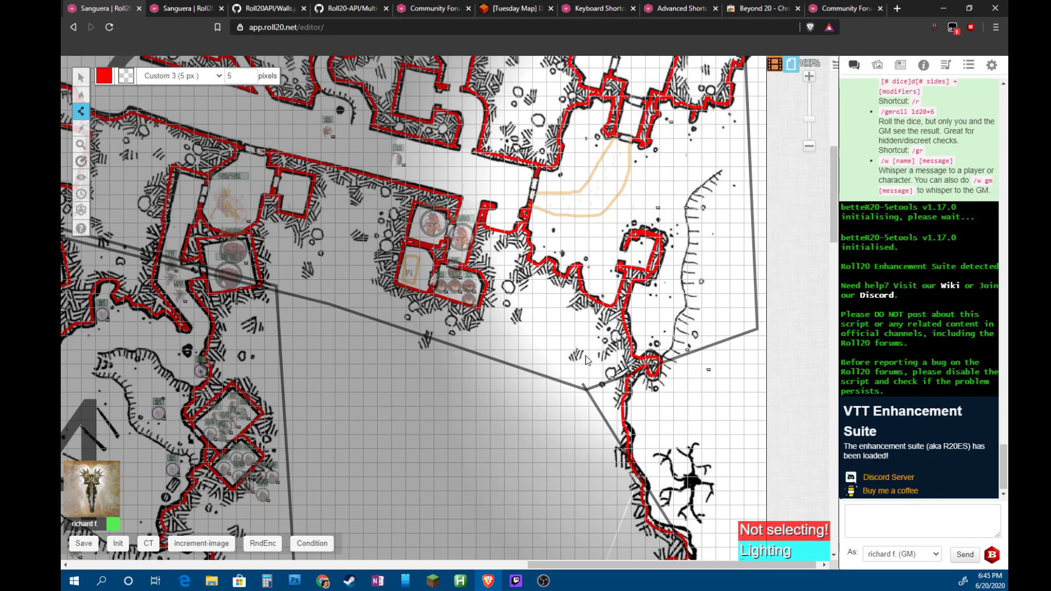
scroll(567, 337, up, 2)
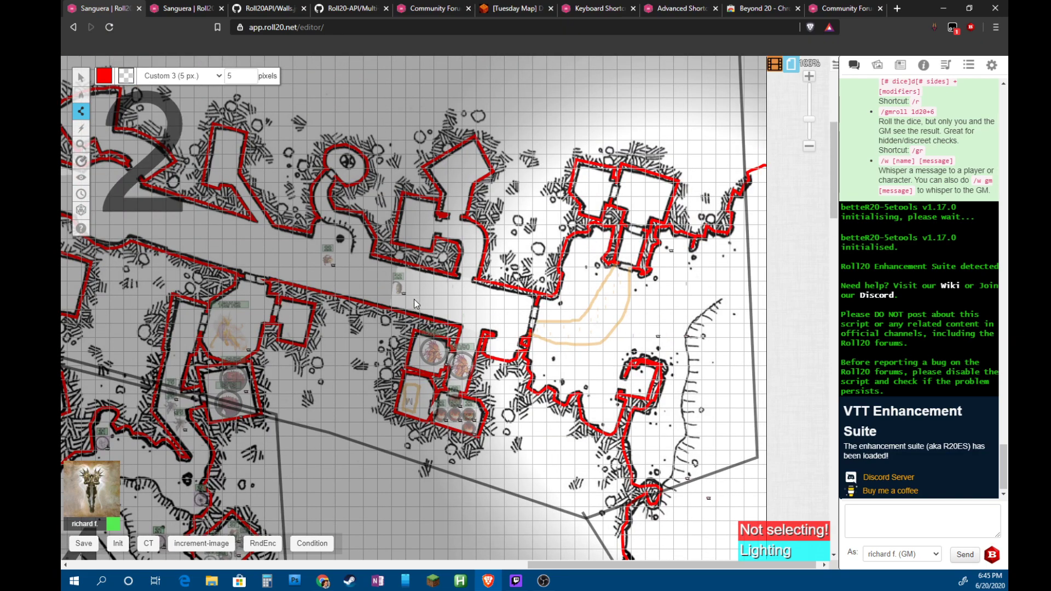
On the Tokens layer, shift the small drawing aside and start moving the 90/90 token toward the corridor
key(ctrl+shift+o)
click(462, 366)
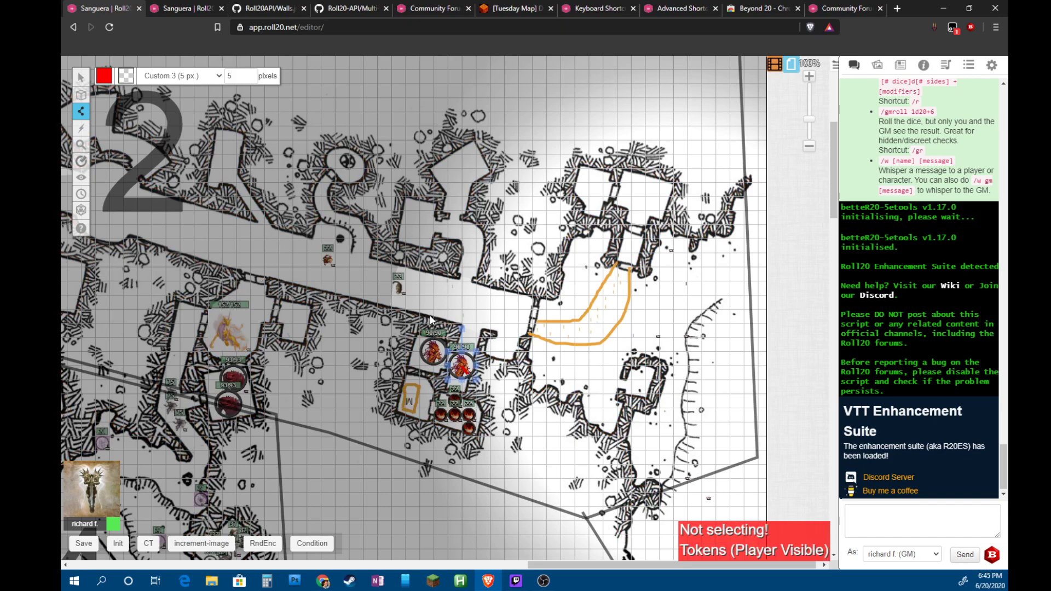
key(Escape)
drag(467, 324, 486, 313)
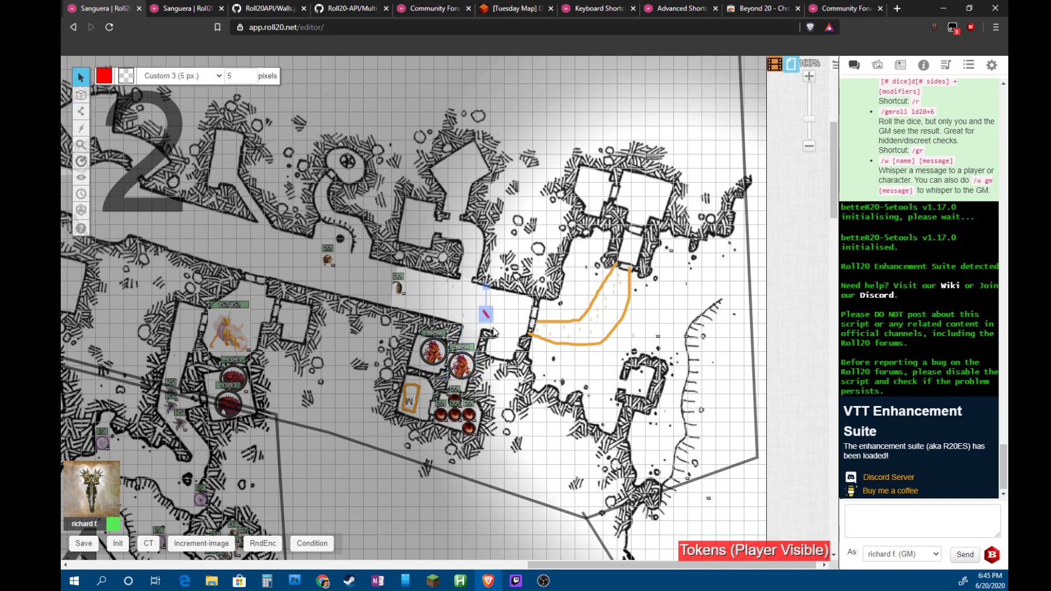
click(493, 332)
mouse_move(462, 366)
mouse_down()
mouse_move(490, 310)
mouse_move(362, 281)
mouse_move(453, 322)
mouse_move(454, 351)
mouse_move(475, 365)
mouse_up()
Place the 90/90 token in the corridor by the doorway and test its vision-only view
drag(553, 567, 416, 545)
scroll(417, 546, up, 2)
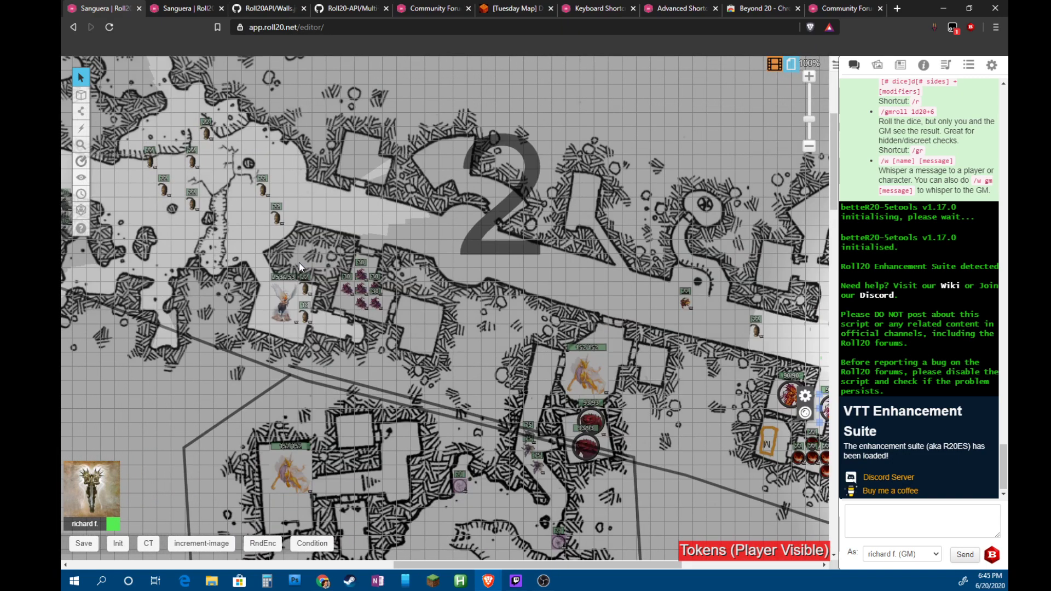
drag(505, 567, 372, 547)
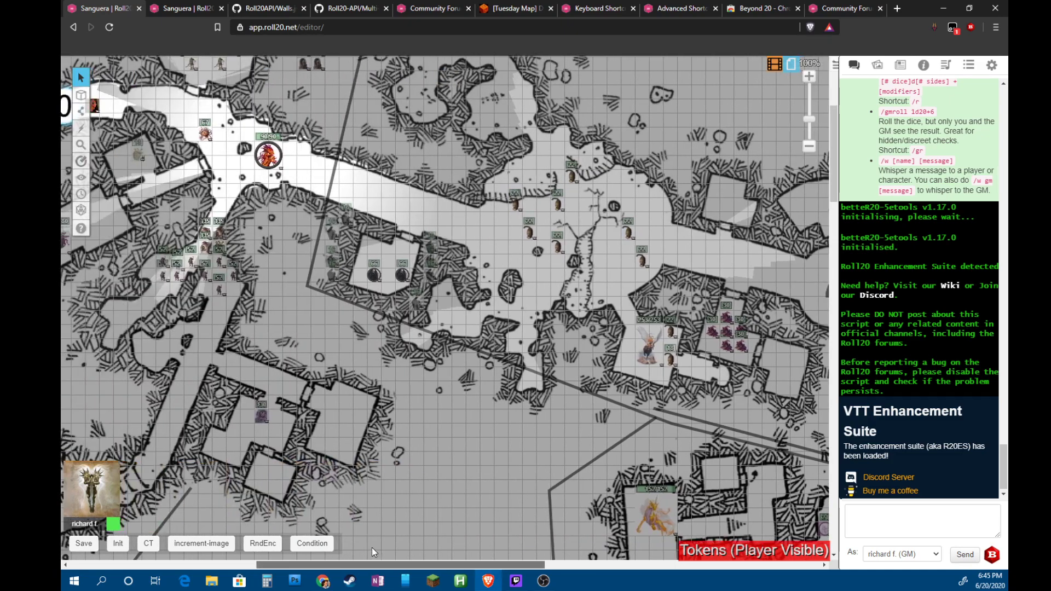
drag(268, 155, 751, 253)
drag(514, 562, 647, 564)
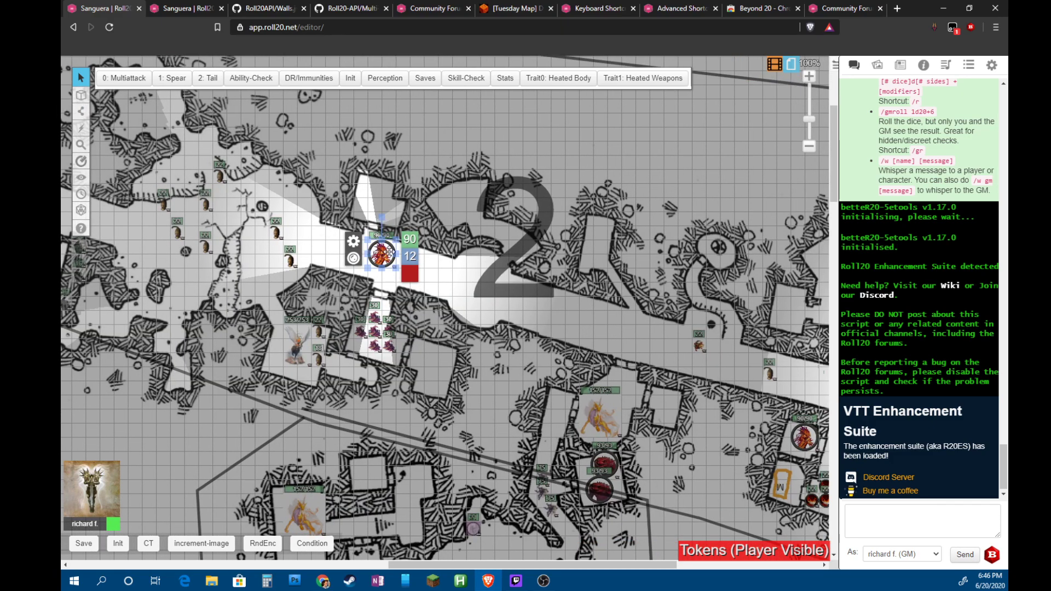
drag(382, 253, 766, 367)
drag(610, 564, 718, 571)
drag(470, 367, 581, 398)
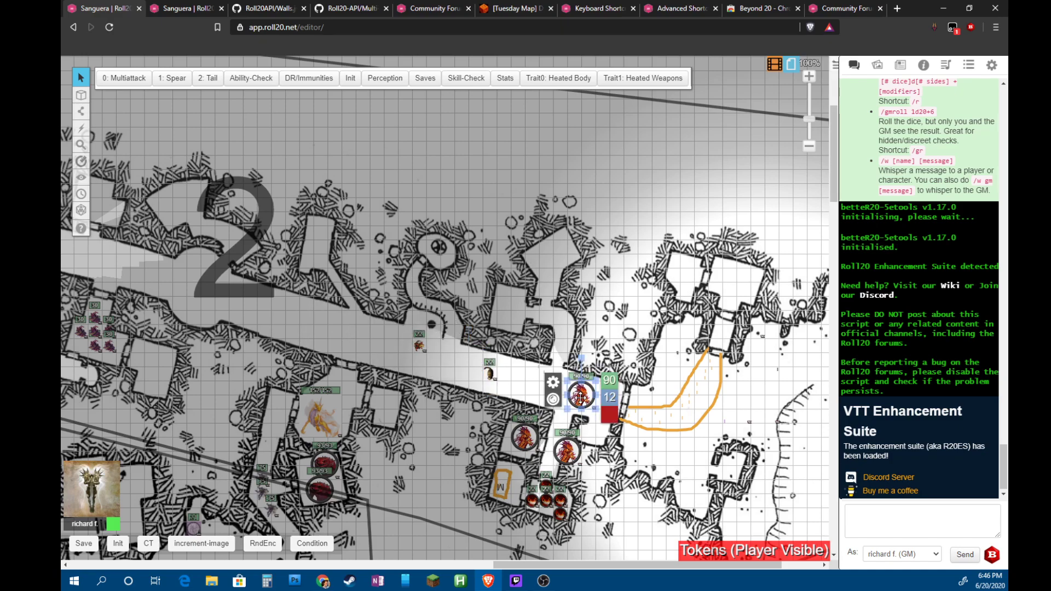
key(ctrl+l)
drag(594, 393, 453, 380)
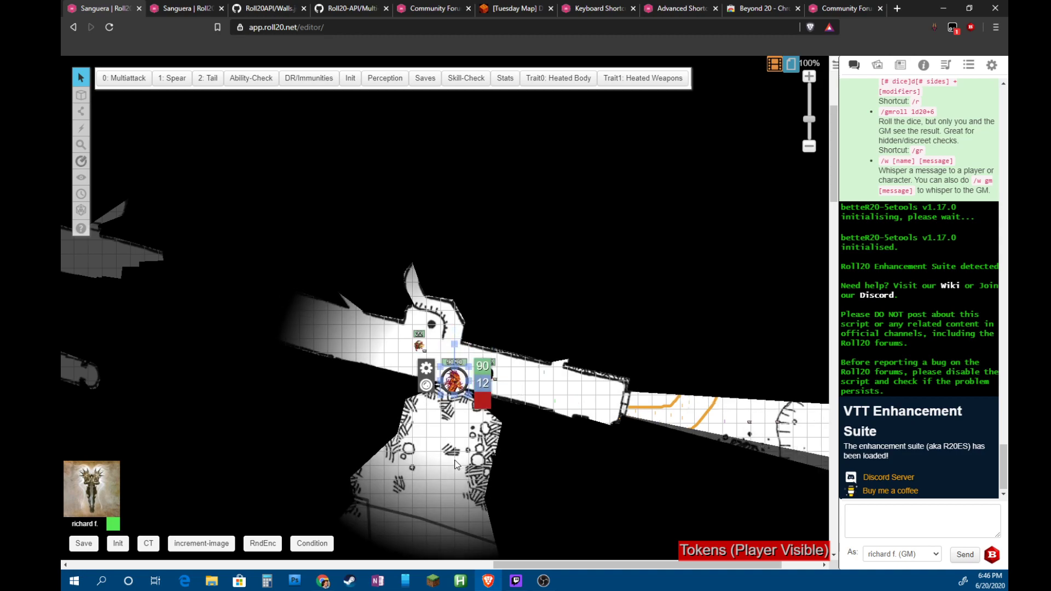
Pan to the area 1 corridors, then select a hidden token and deselect it to restore the map
scroll(457, 464, down, 3)
scroll(448, 359, up, 2)
drag(451, 337, 452, 323)
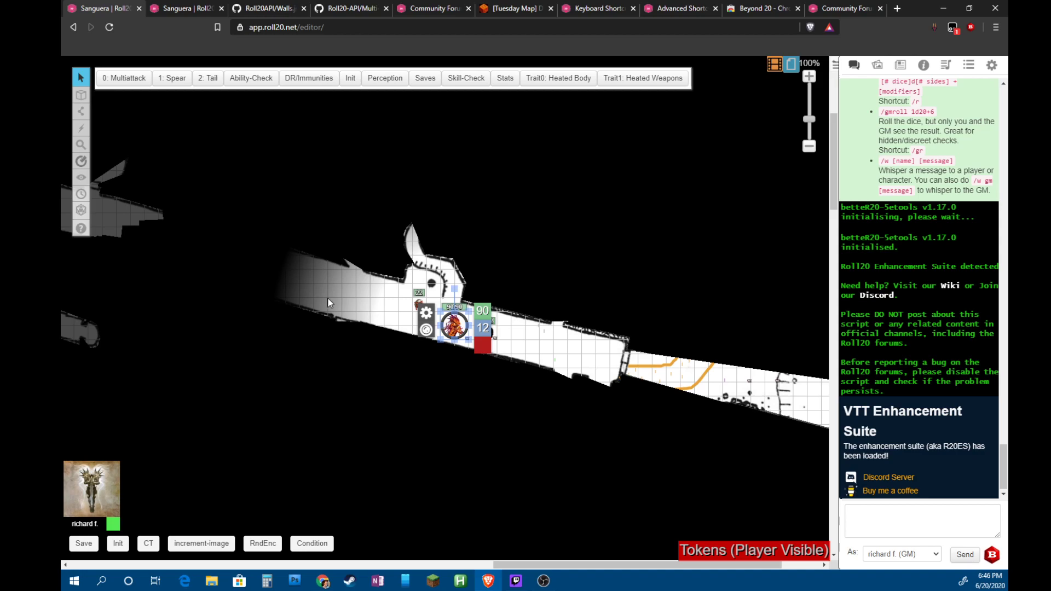
scroll(326, 290, up, 3)
scroll(326, 290, down, 4)
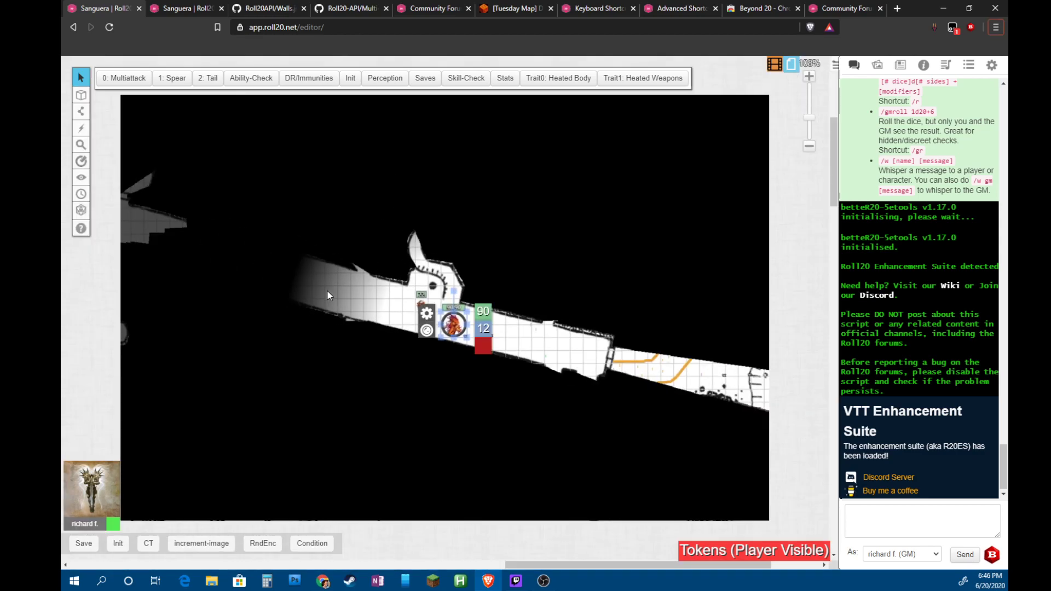
scroll(326, 290, left, 3)
scroll(327, 290, up, 1)
scroll(327, 290, left, 5)
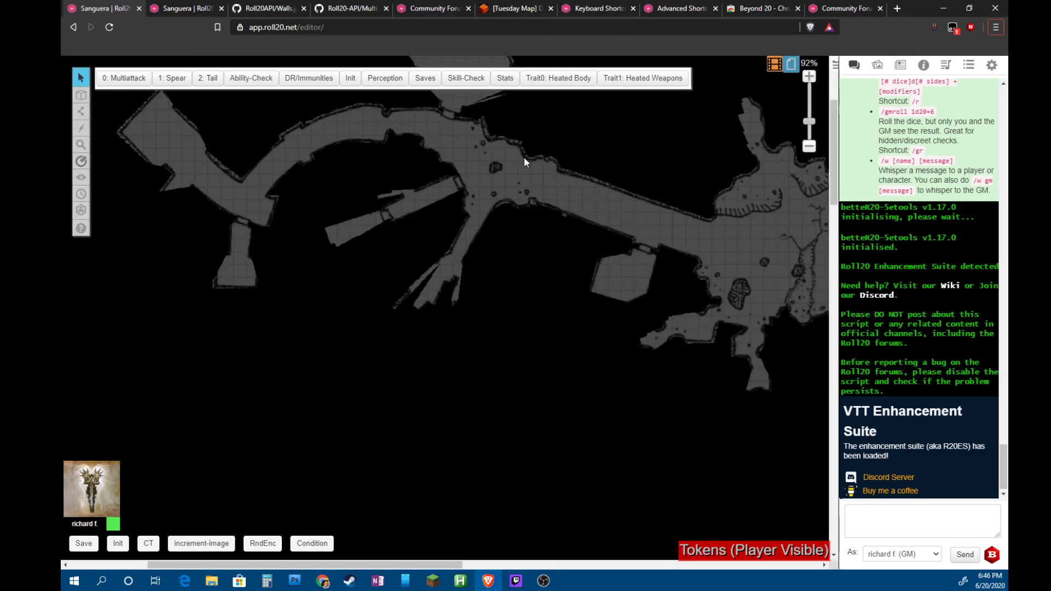
scroll(523, 160, up, 3)
click(550, 259)
click(538, 322)
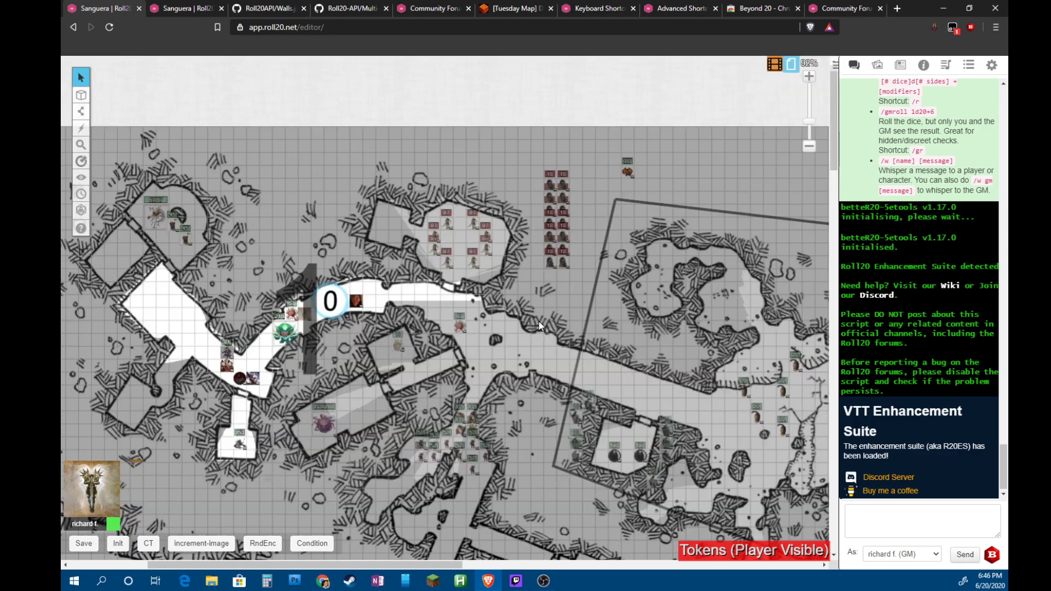
In the area 1 token's line of sight, walk it along the corridors into the large central room
click(356, 301)
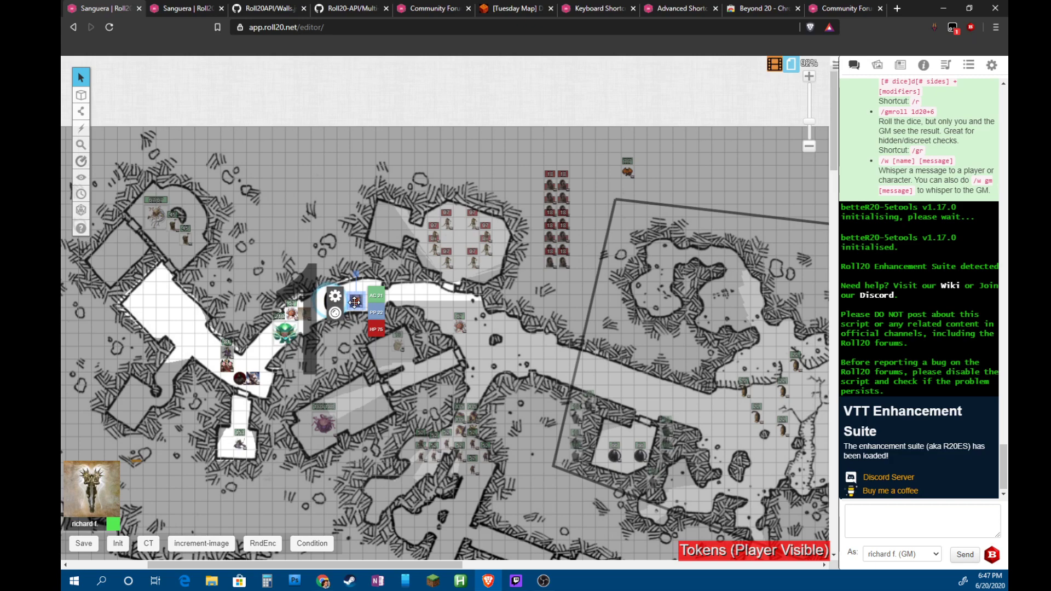
key(ctrl+l)
drag(354, 301, 432, 432)
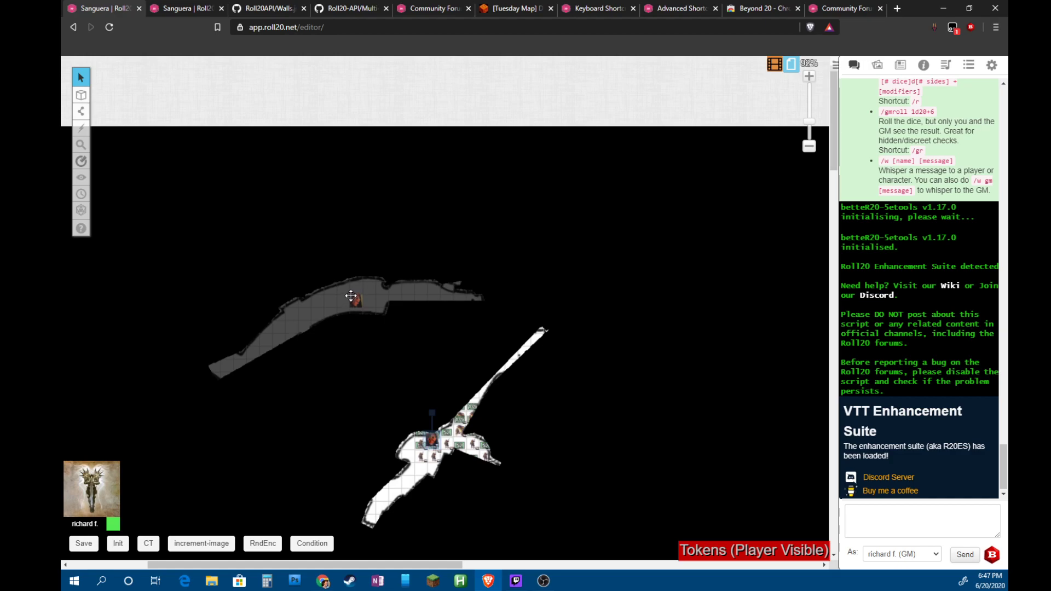
key(Left)
key(Down)
drag(510, 471, 526, 364)
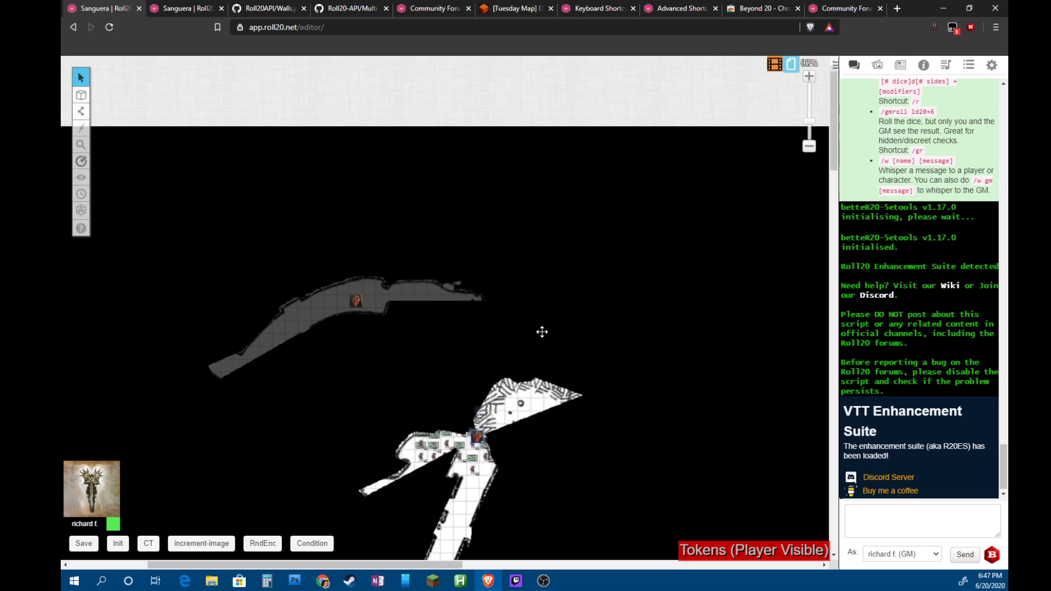
drag(479, 435, 353, 284)
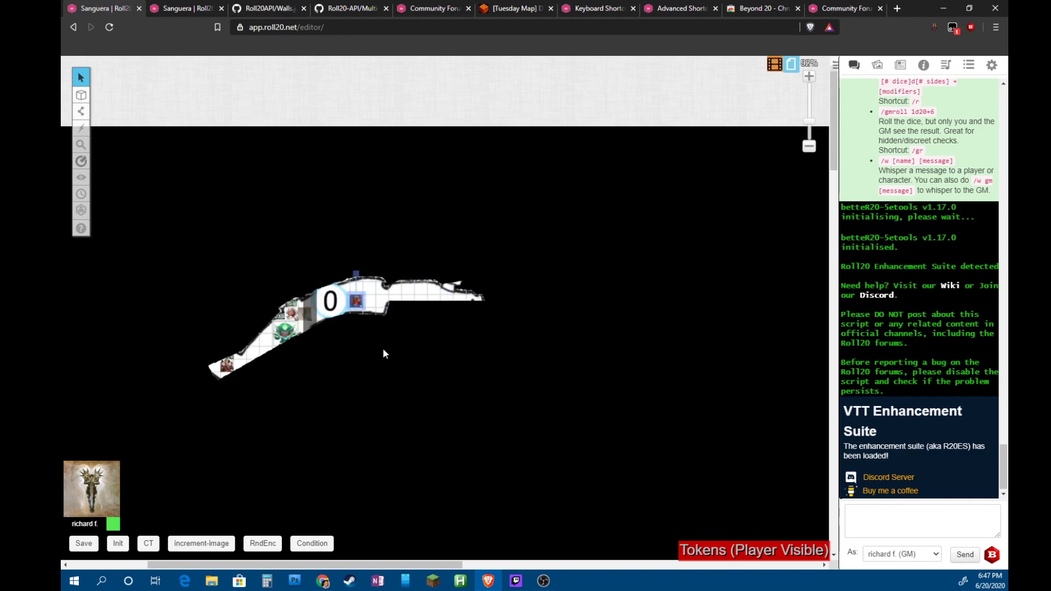
Deselect the test token, scroll to area 6 and select the red creature token
click(673, 441)
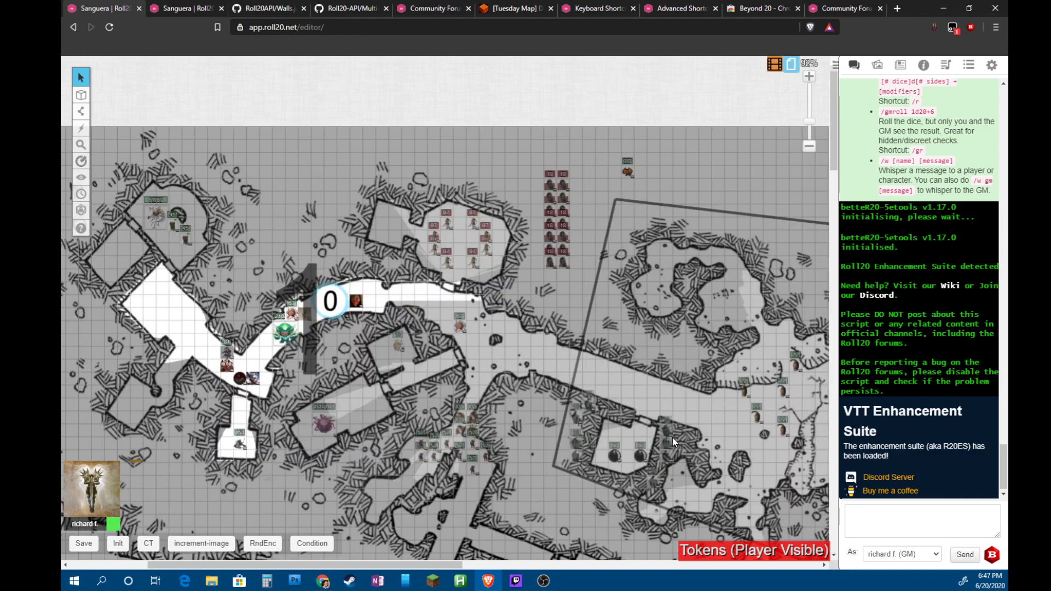
scroll(705, 436, down, 3)
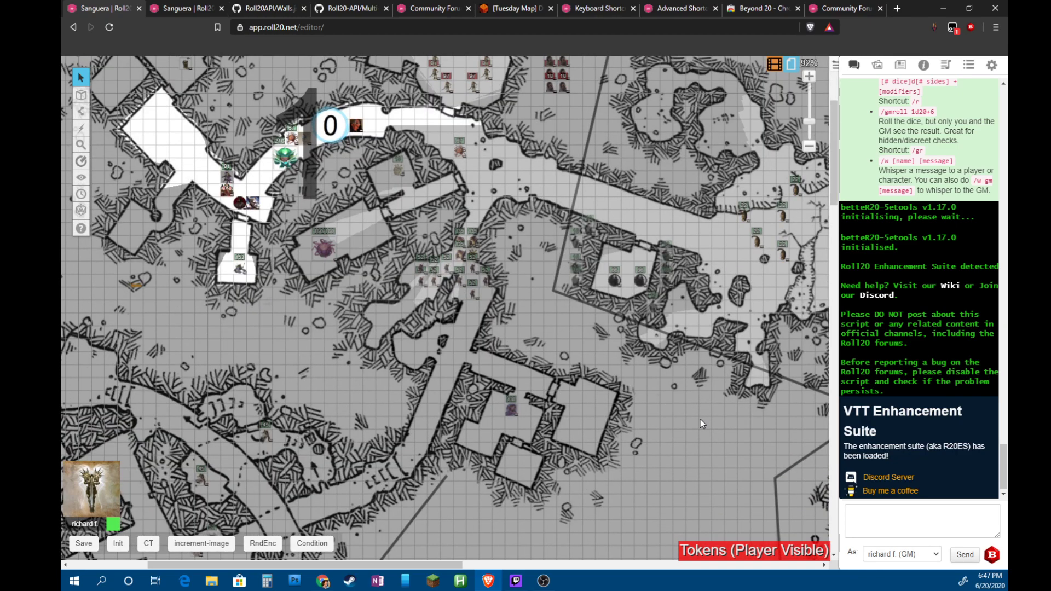
scroll(702, 423, right, 10)
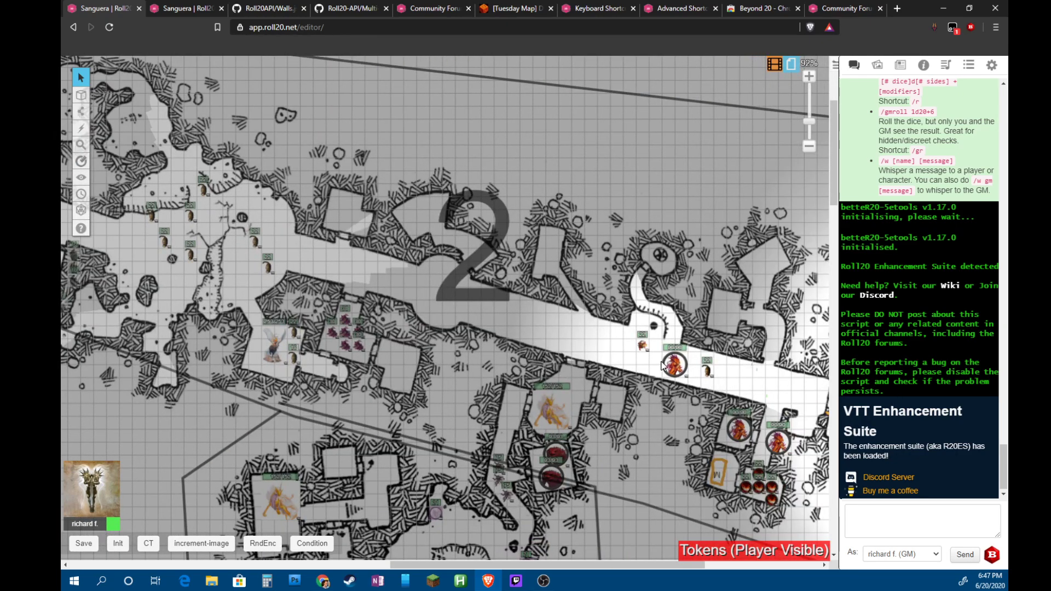
click(673, 368)
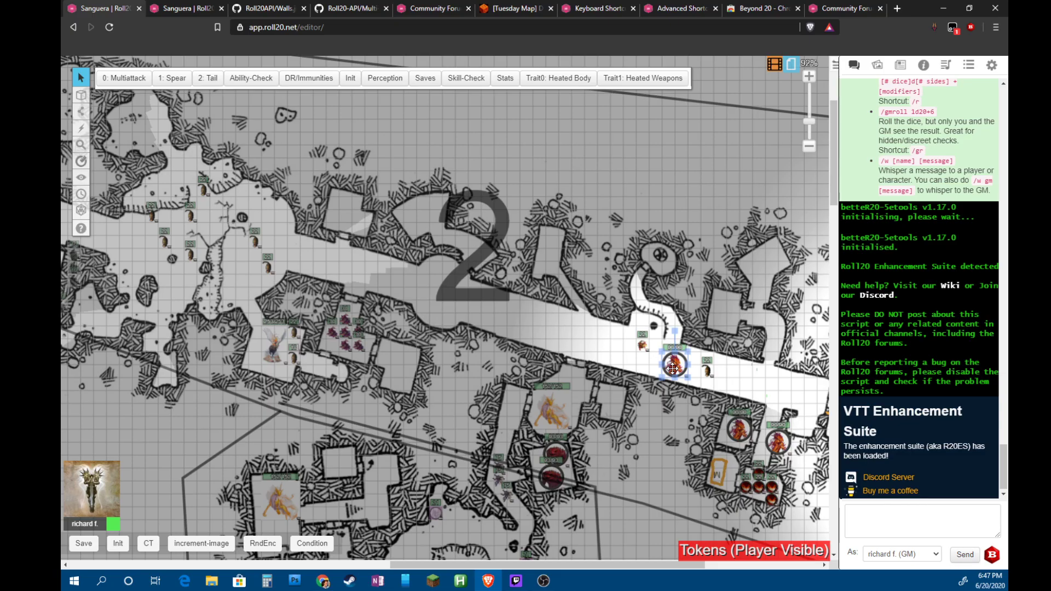
scroll(598, 389, down, 10)
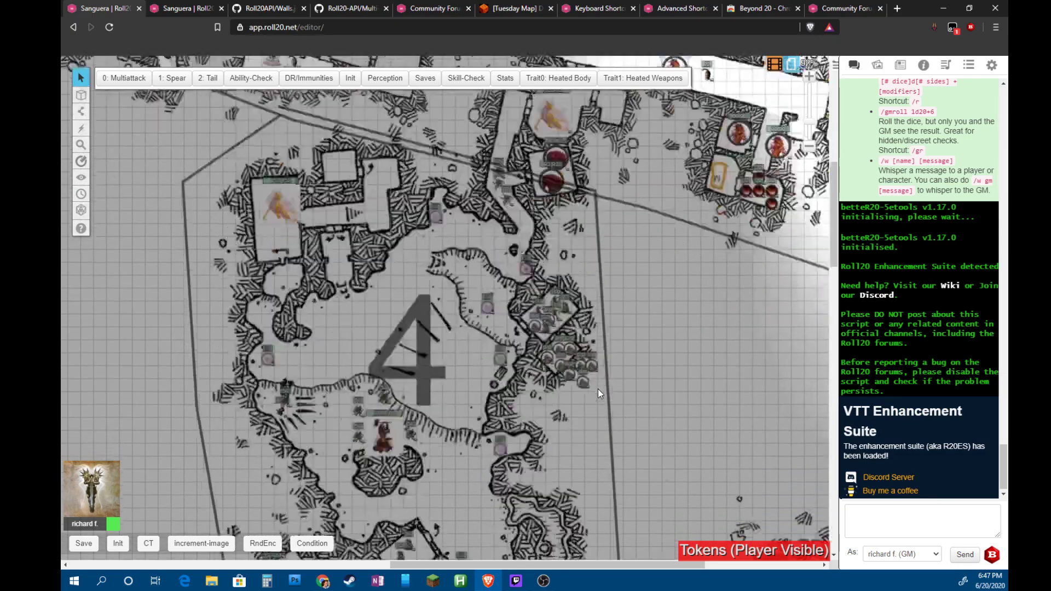
scroll(599, 389, down, 10)
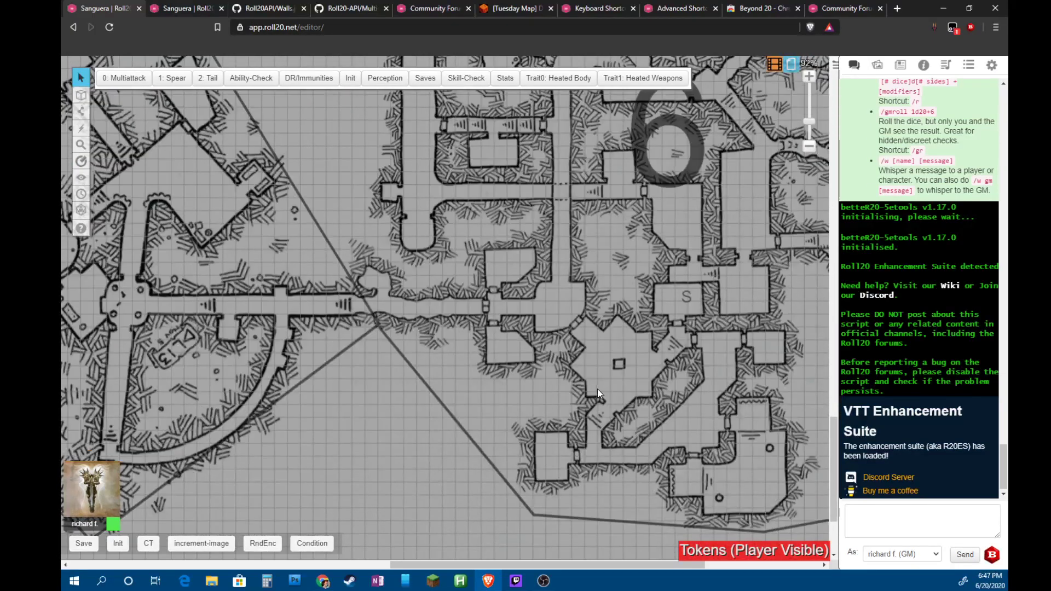
scroll(593, 388, up, 5)
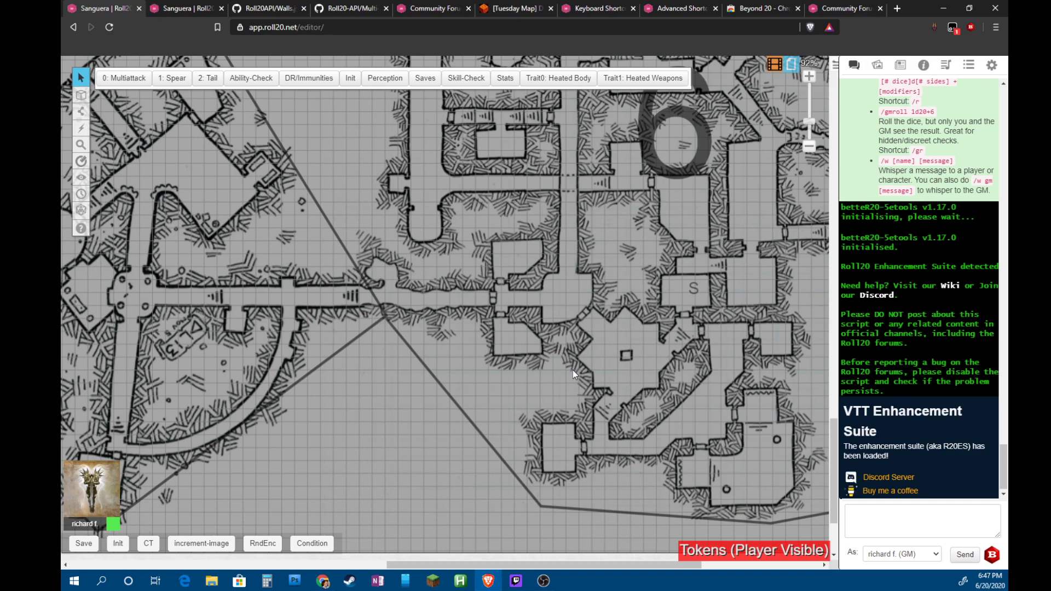
Show the red walls on the Dynamic Lighting layer and pan across area 6 and the western halls
key(ctrl+shift+l)
scroll(288, 335, up, 3)
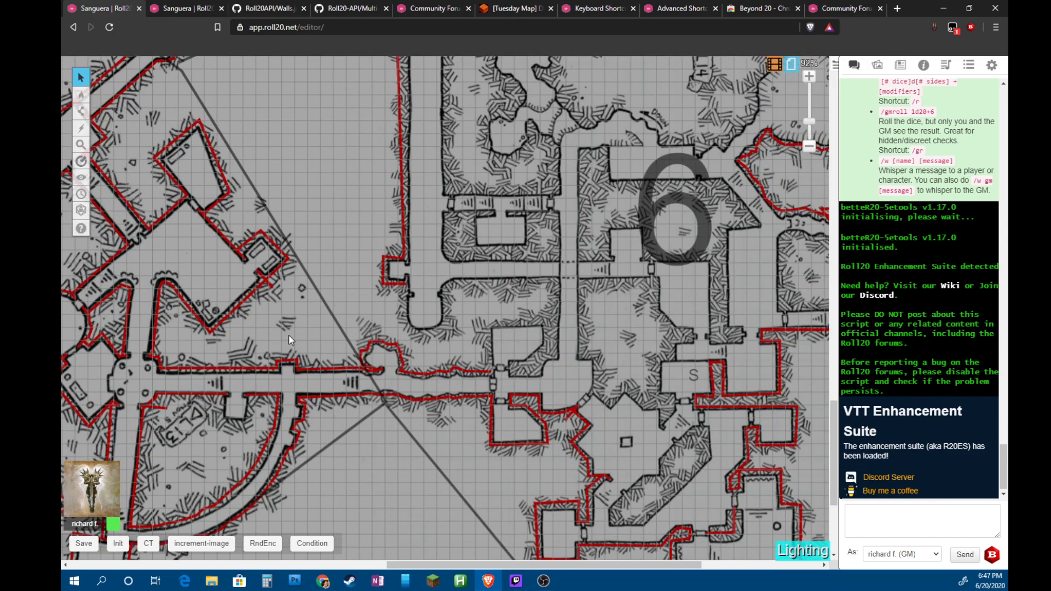
scroll(372, 327, down, 3)
scroll(367, 320, left, 8)
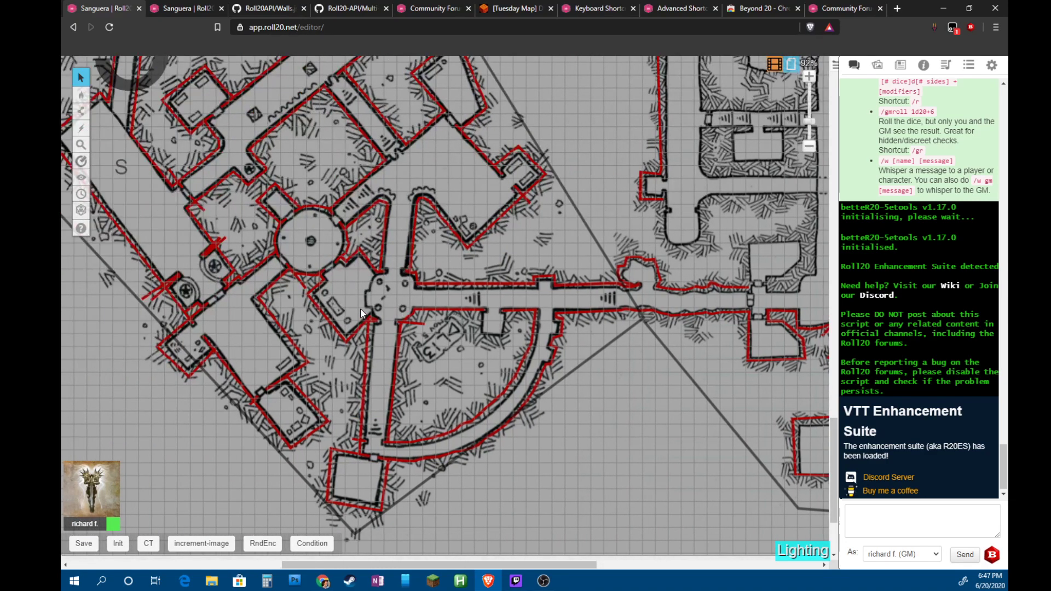
scroll(361, 313, left, 3)
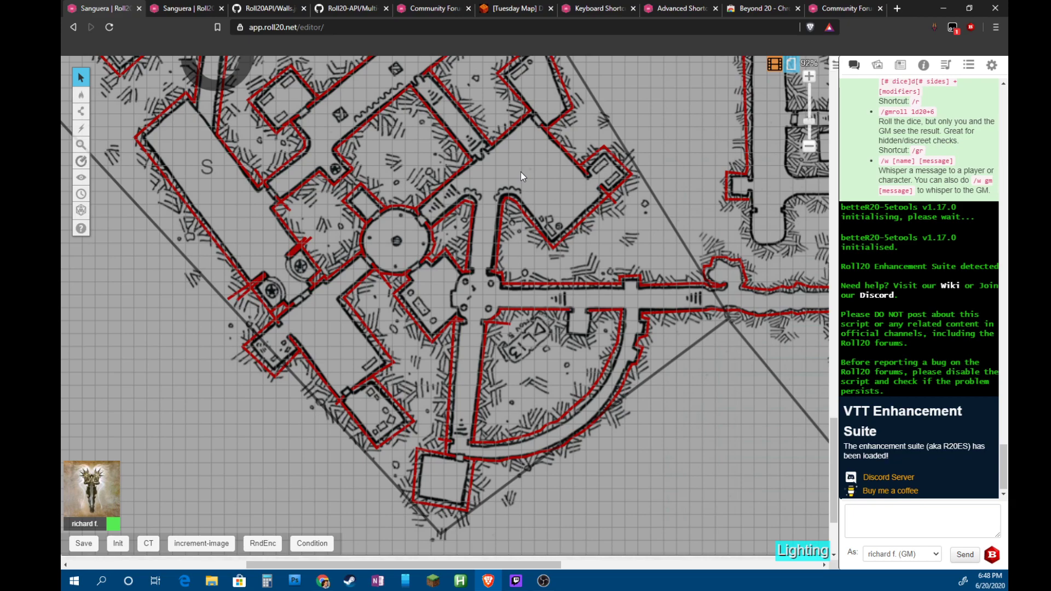
Paste a character token on the Tokens layer and place it inside the northern room
key(ctrl+shift+o)
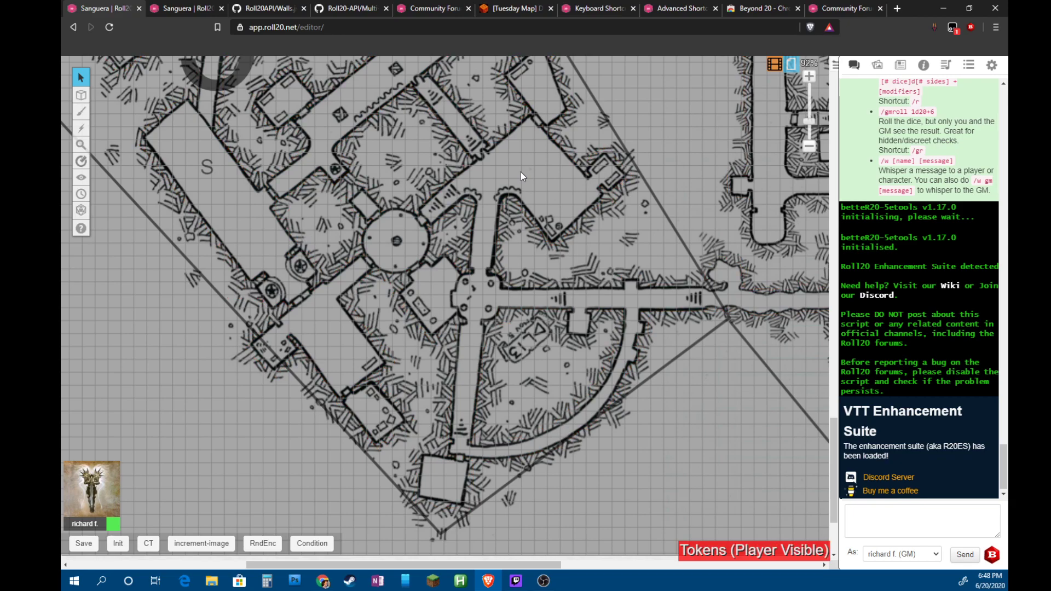
key(ctrl+v)
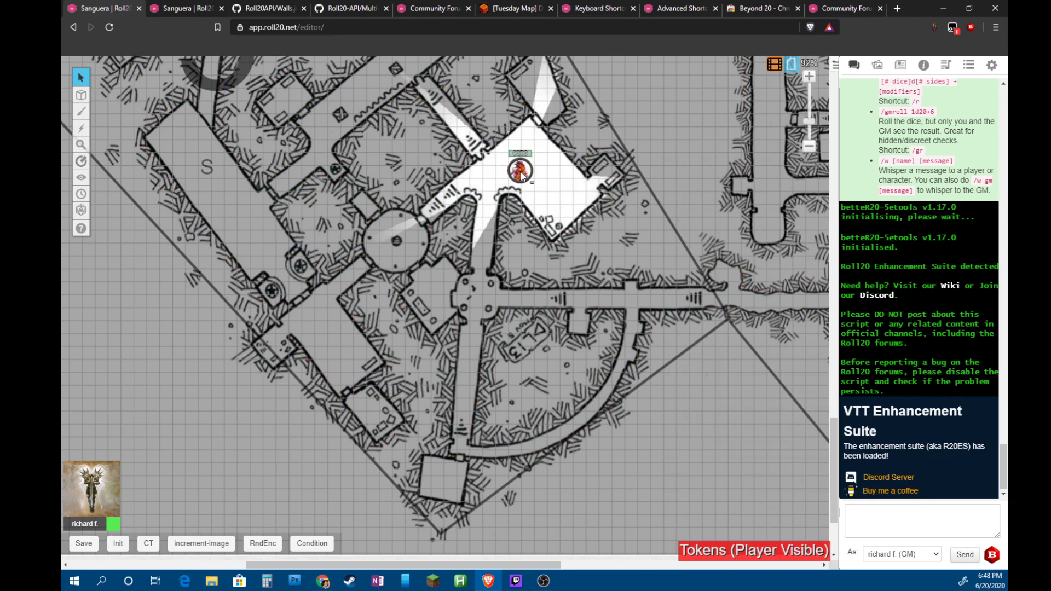
drag(521, 176, 502, 129)
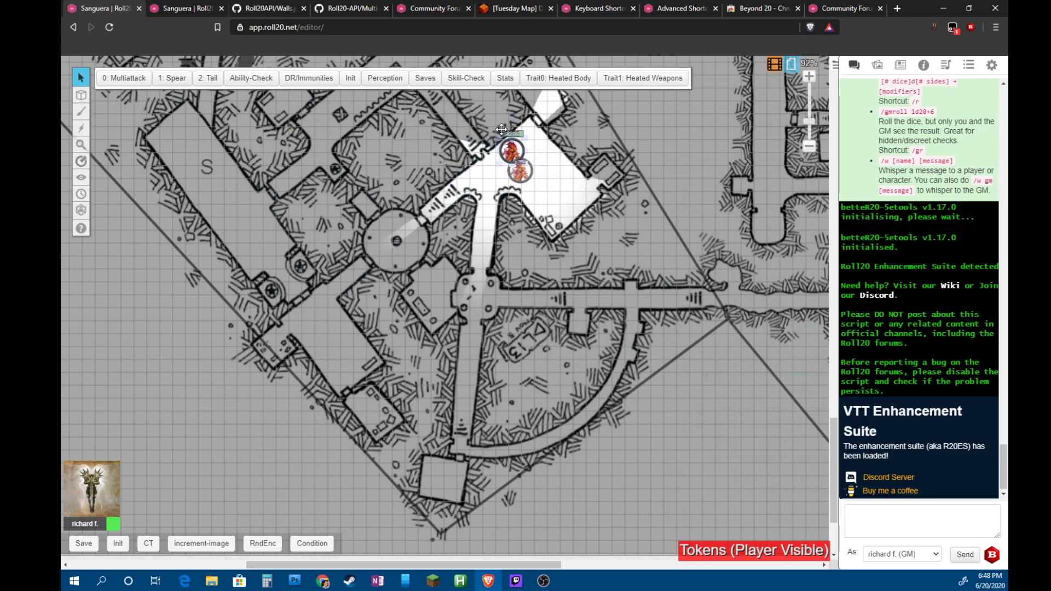
drag(501, 130, 537, 168)
key(ctrl+c)
key(ctrl+v)
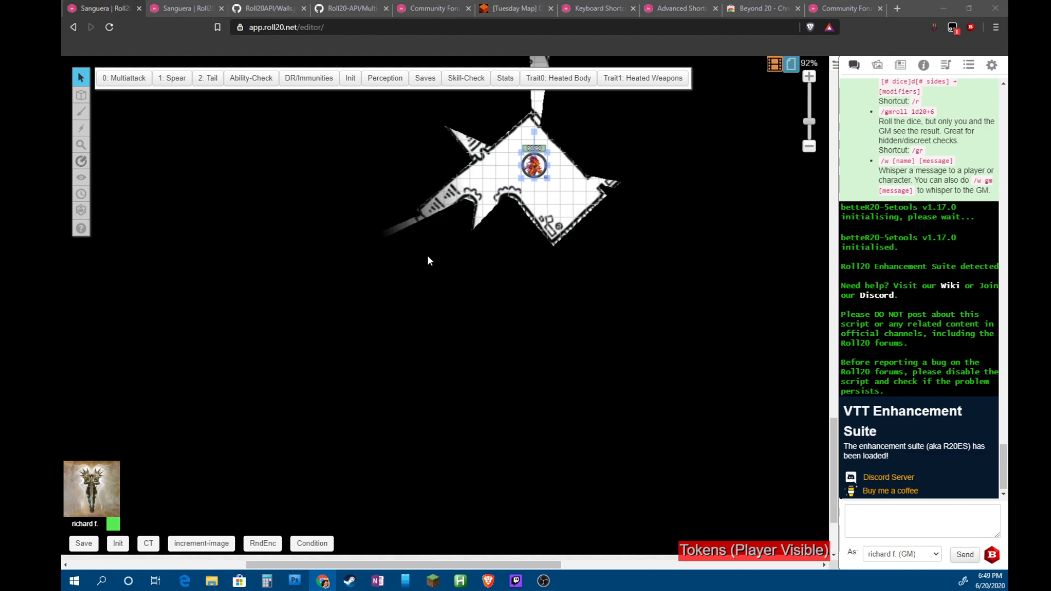
Drag the character token up-right, zoom in, and nudge it to recheck its lit area
click(532, 169)
drag(532, 169, 573, 155)
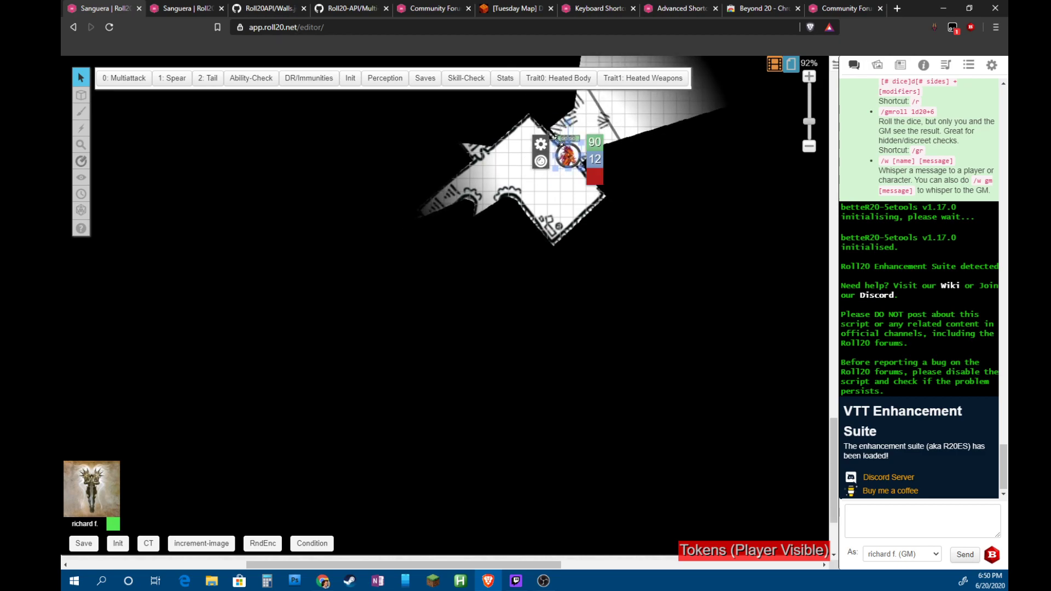
scroll(558, 149, up, 5)
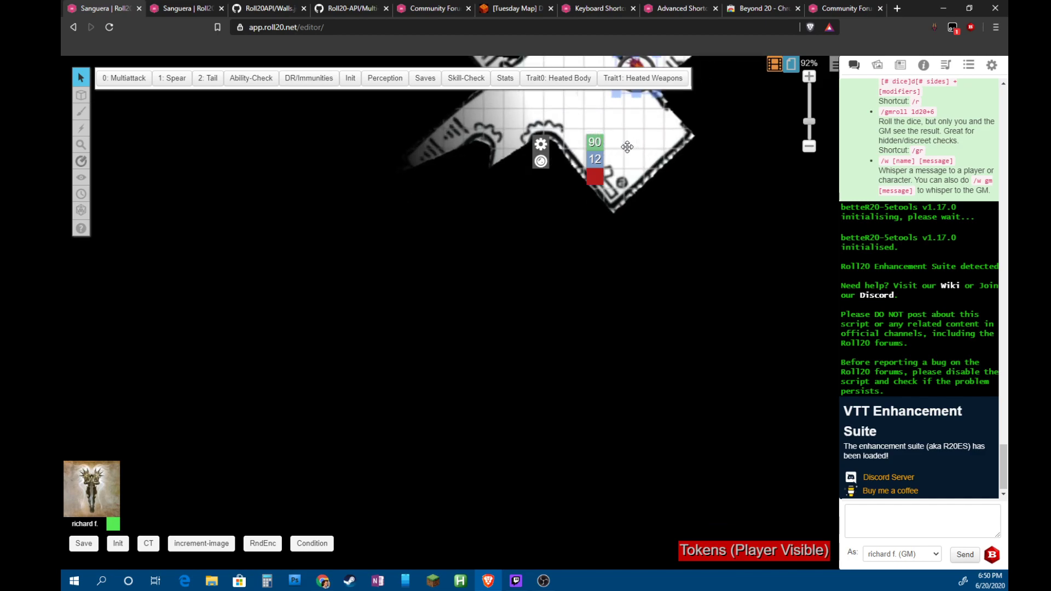
scroll(655, 156, up, 2)
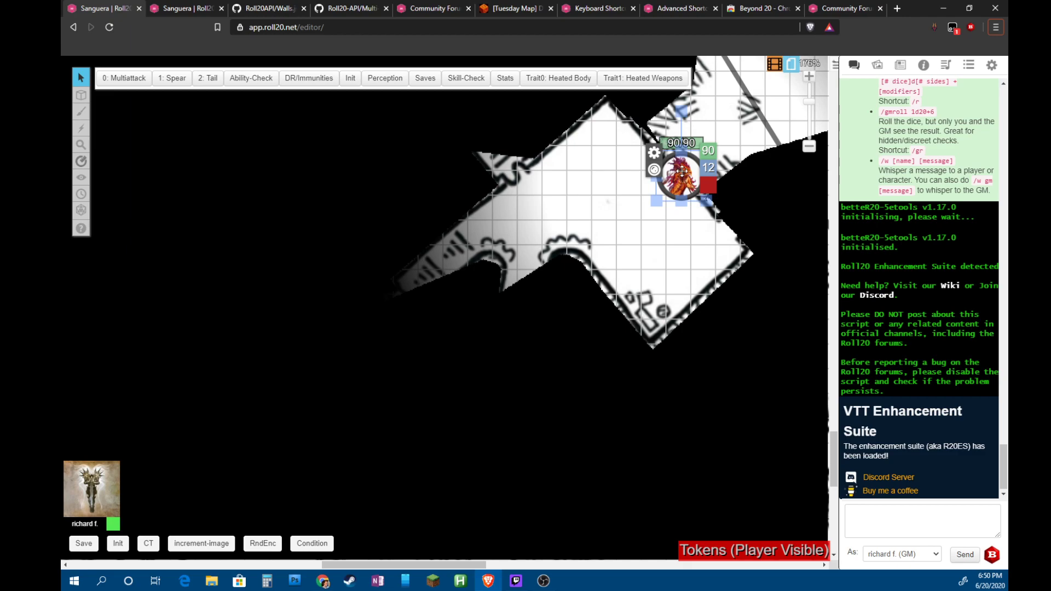
drag(684, 164, 612, 210)
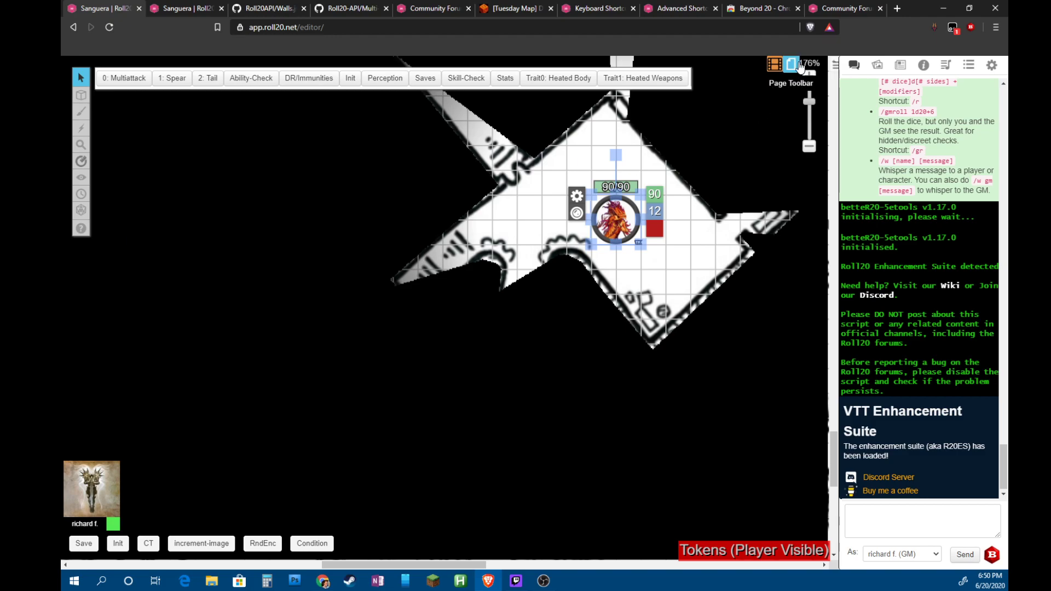
Reload the Untitled page and review its Dynamic Lighting page settings
click(791, 64)
click(561, 104)
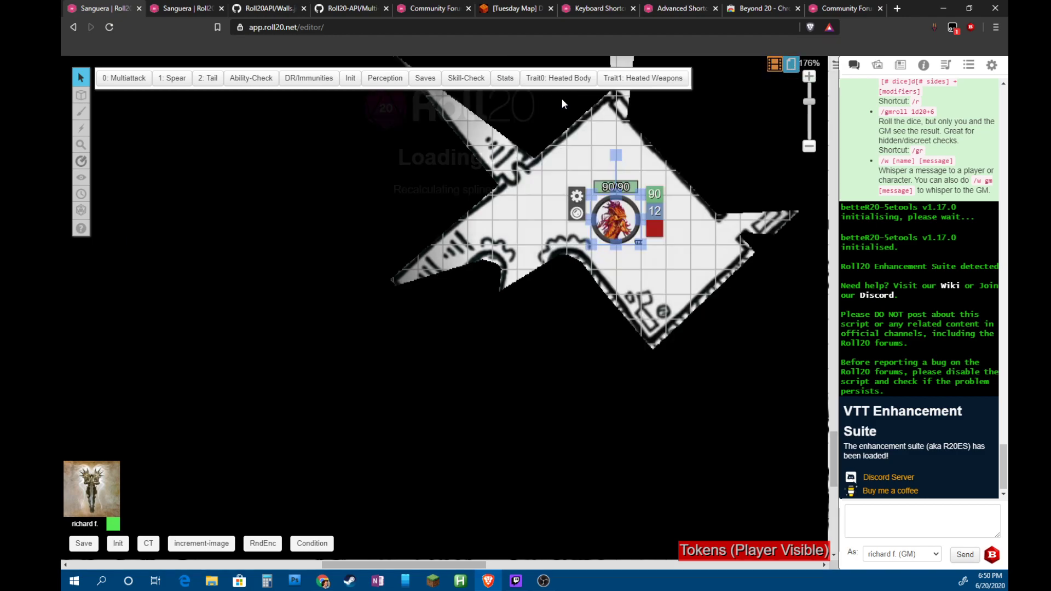
click(791, 65)
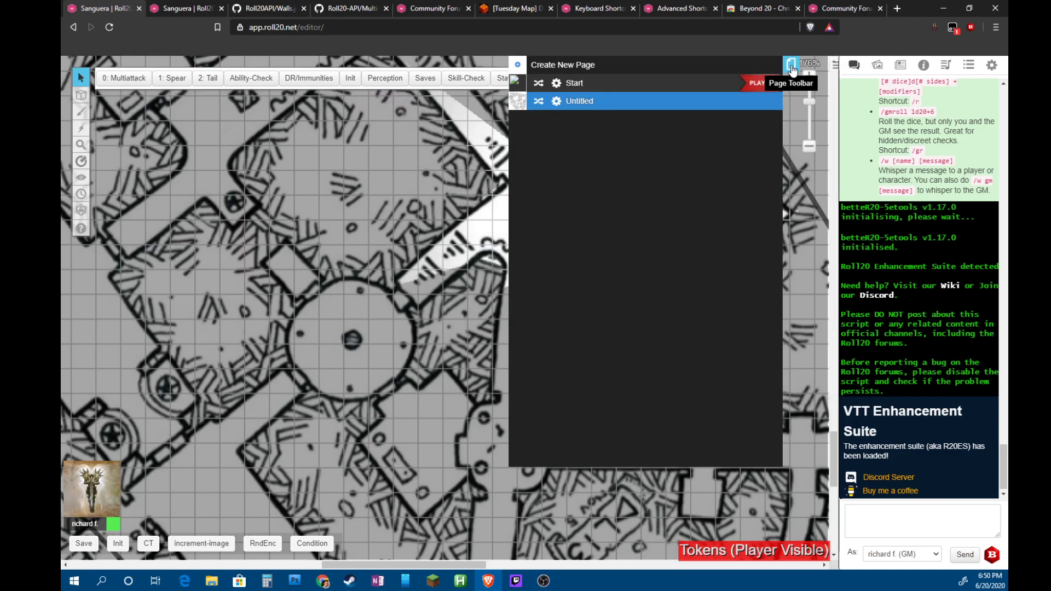
click(556, 102)
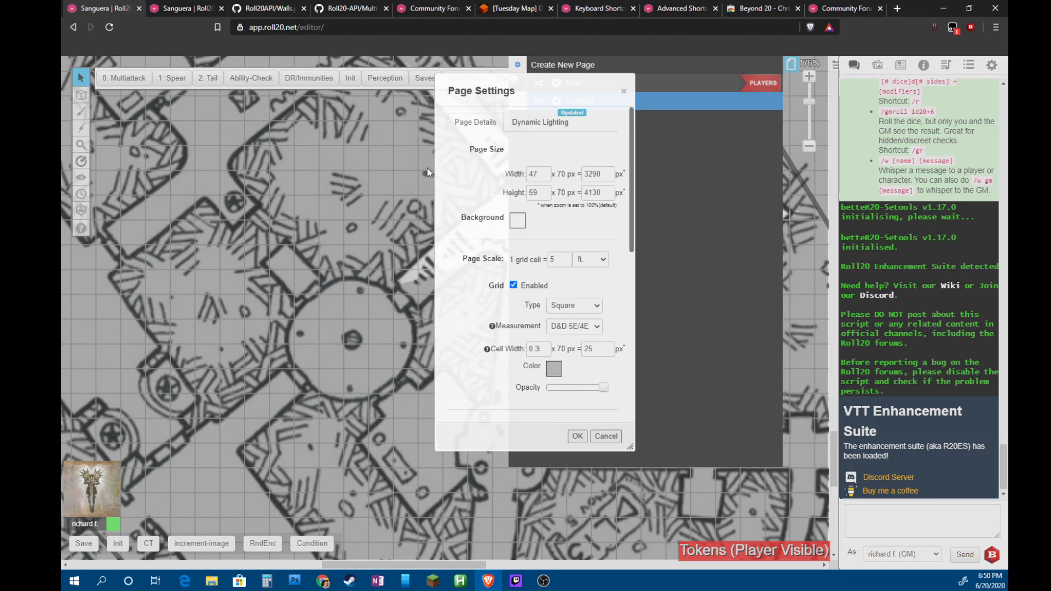
scroll(541, 307, down, 5)
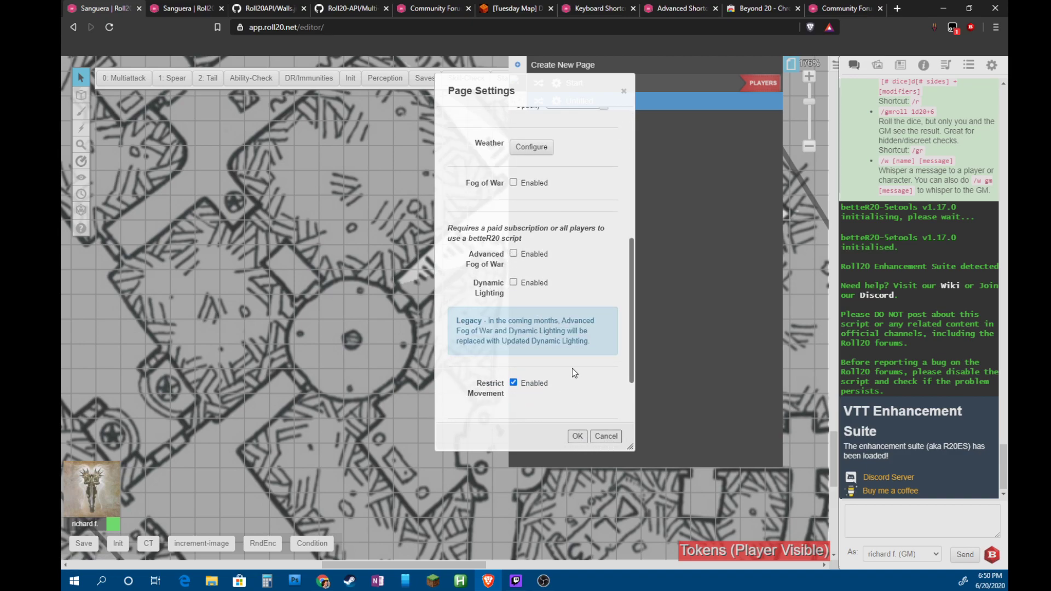
click(625, 91)
click(791, 64)
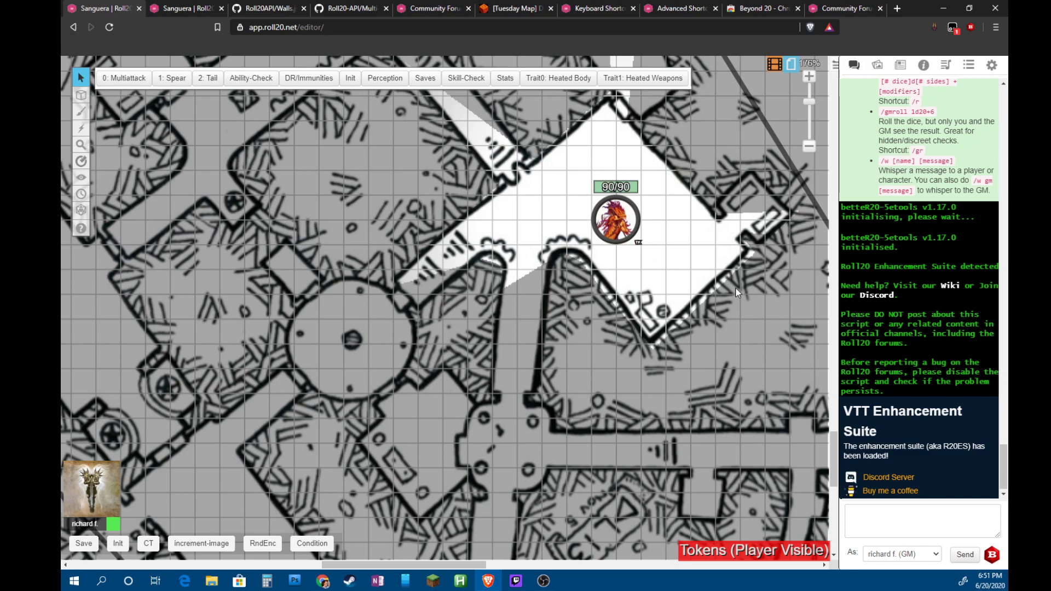
Zoom out and switch back to the Dynamic Lighting layer to show the red walls
scroll(636, 293, down, 6)
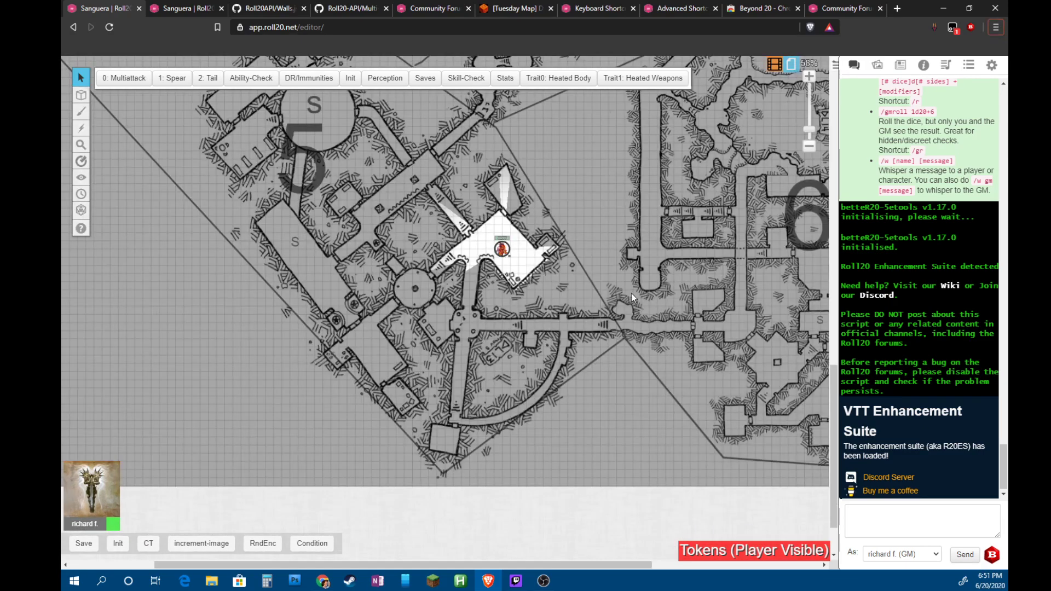
drag(609, 565, 765, 563)
scroll(698, 307, up, 3)
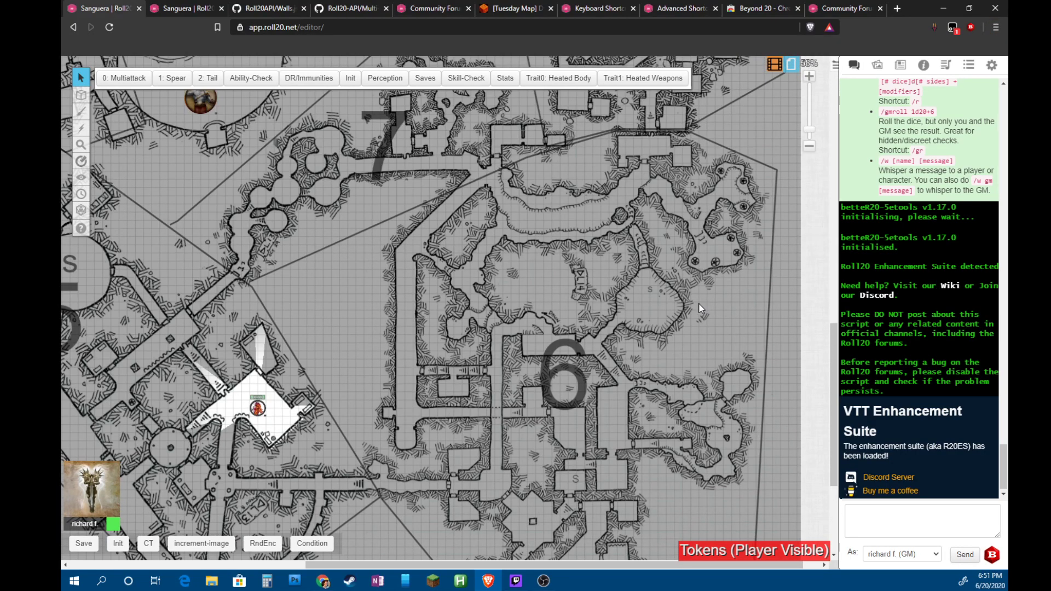
scroll(698, 307, up, 2)
scroll(699, 309, down, 2)
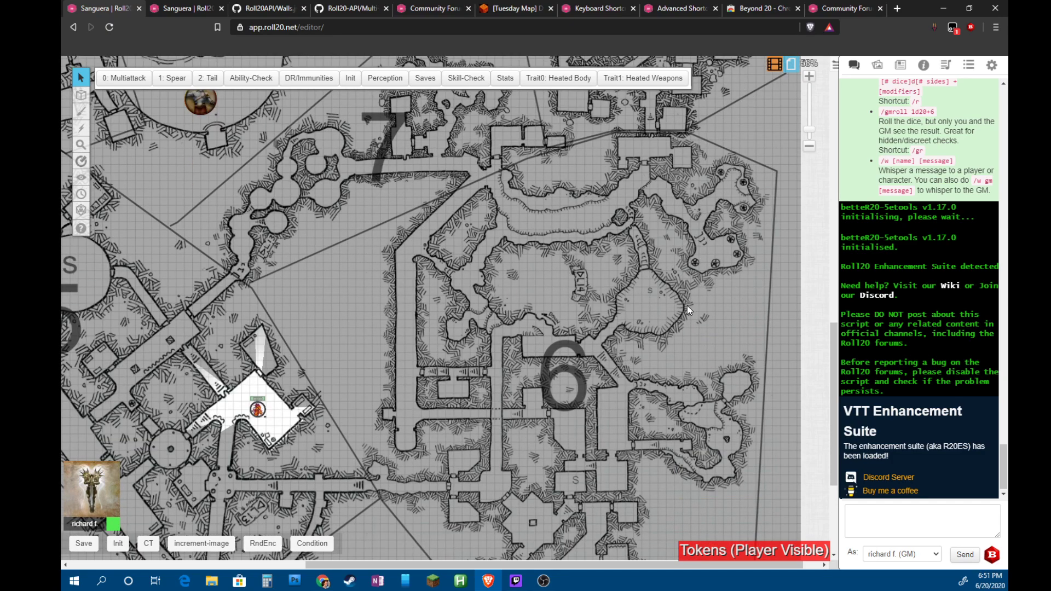
key(ctrl+l)
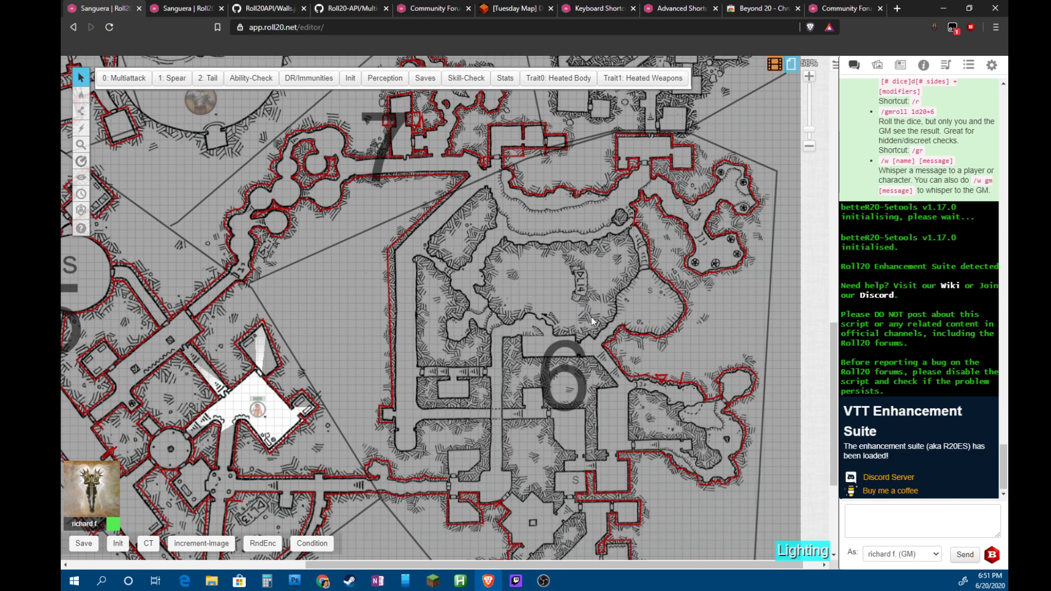
scroll(405, 373, down, 5)
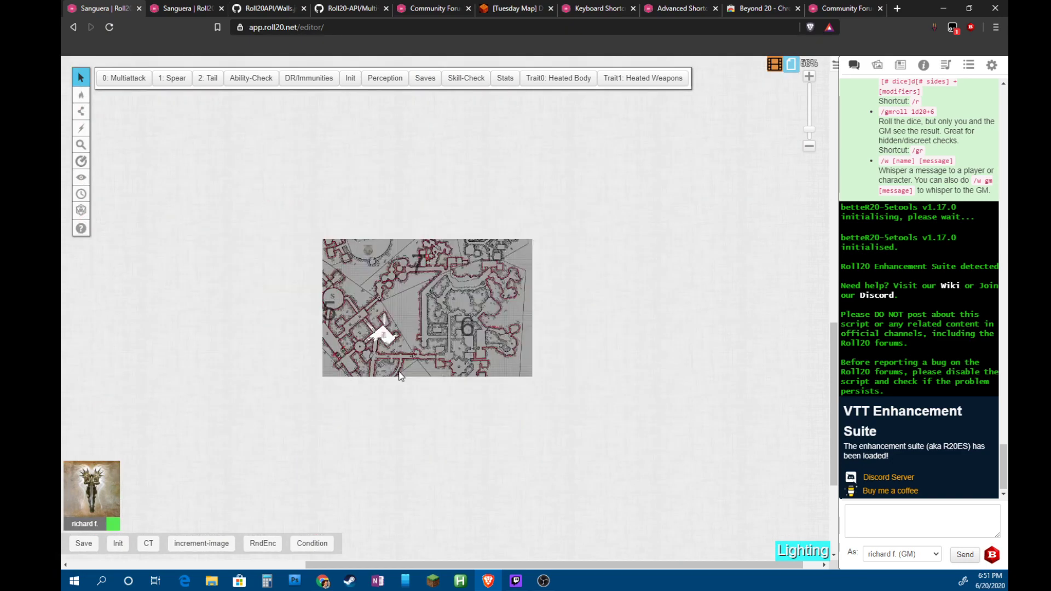
mouse_move(260, 274)
mouse_down()
mouse_move(326, 281)
mouse_move(278, 275)
mouse_up()
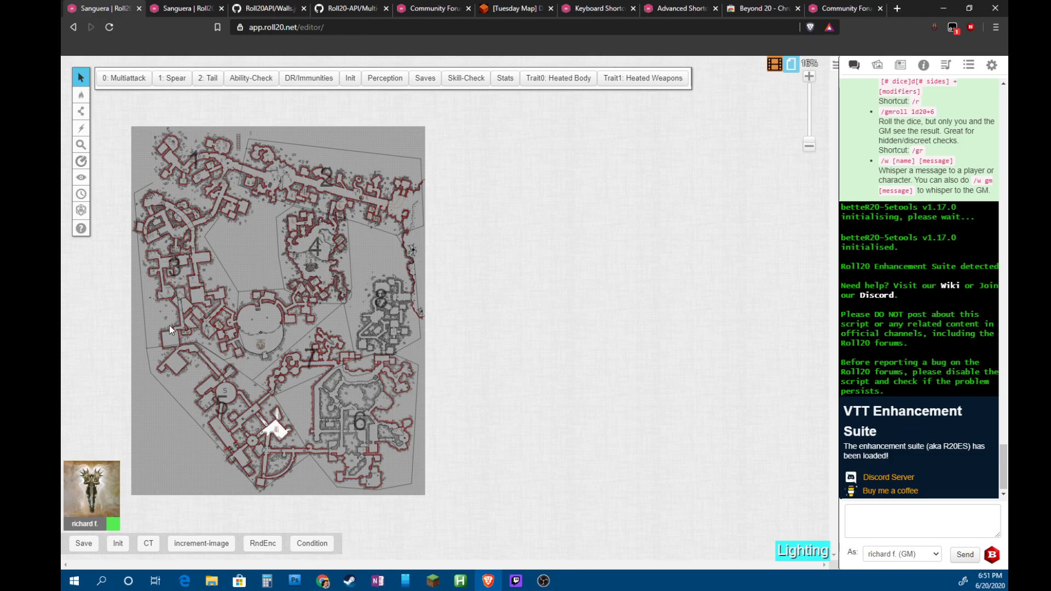
scroll(186, 302, up, 4)
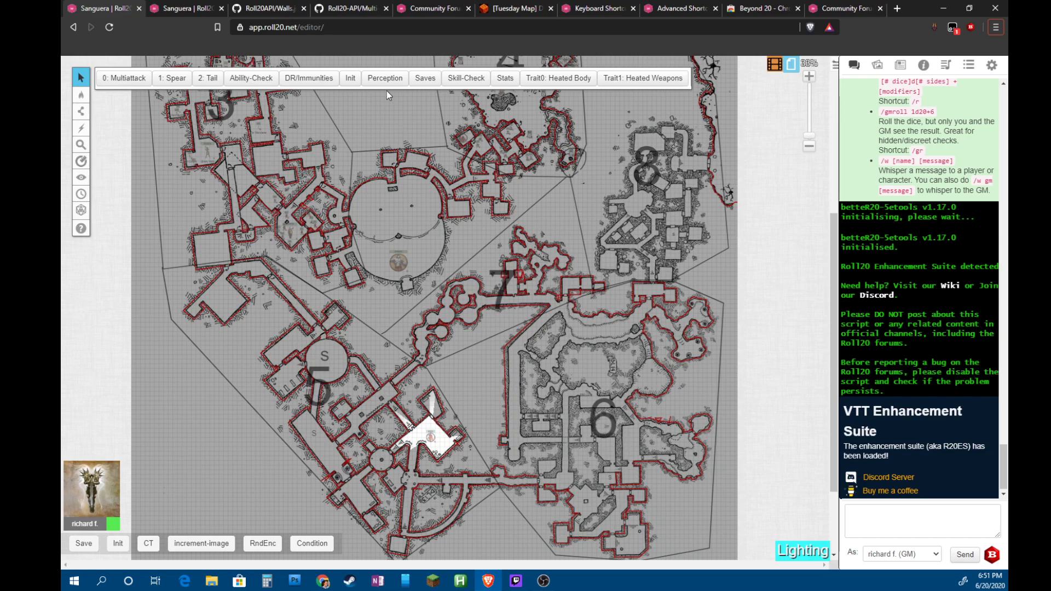
Pan from the top of the dungeon down to rooms 5, 6 and 7, zooming in on room 7
drag(406, 145, 411, 377)
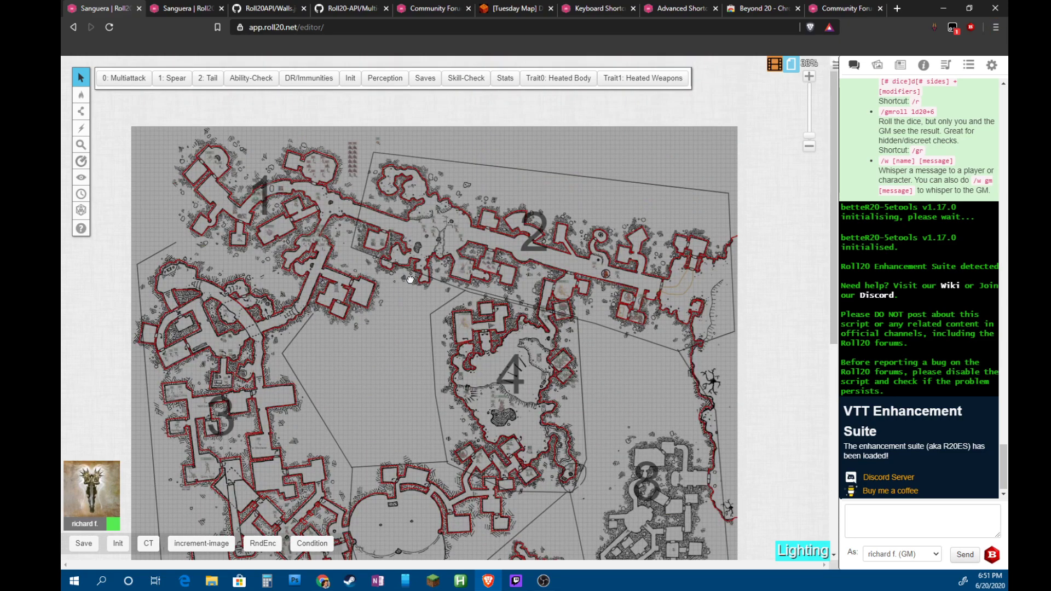
scroll(413, 257, down, 2)
scroll(416, 257, down, 3)
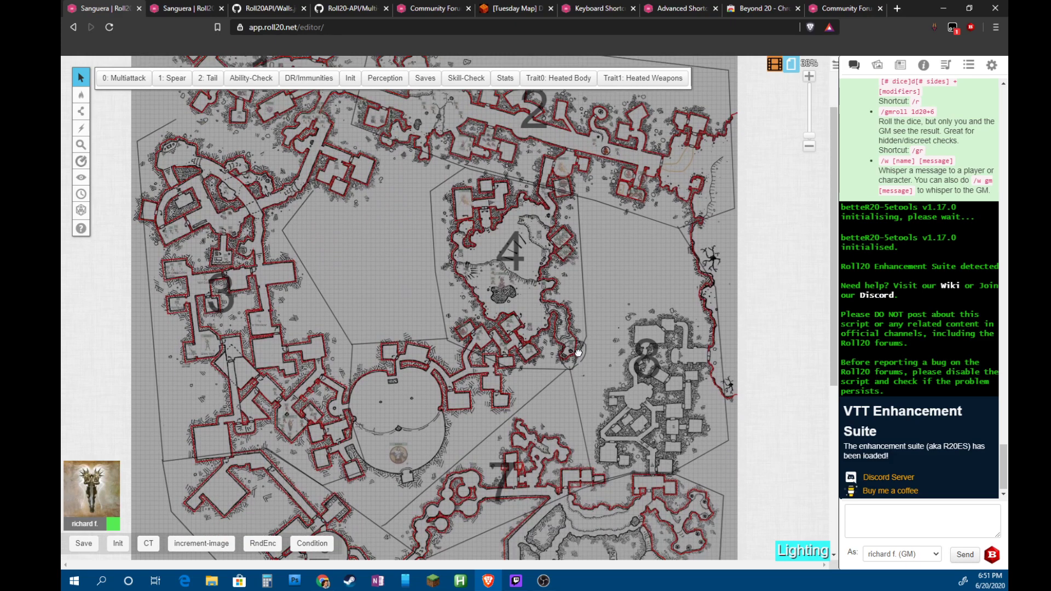
drag(583, 305, 569, 344)
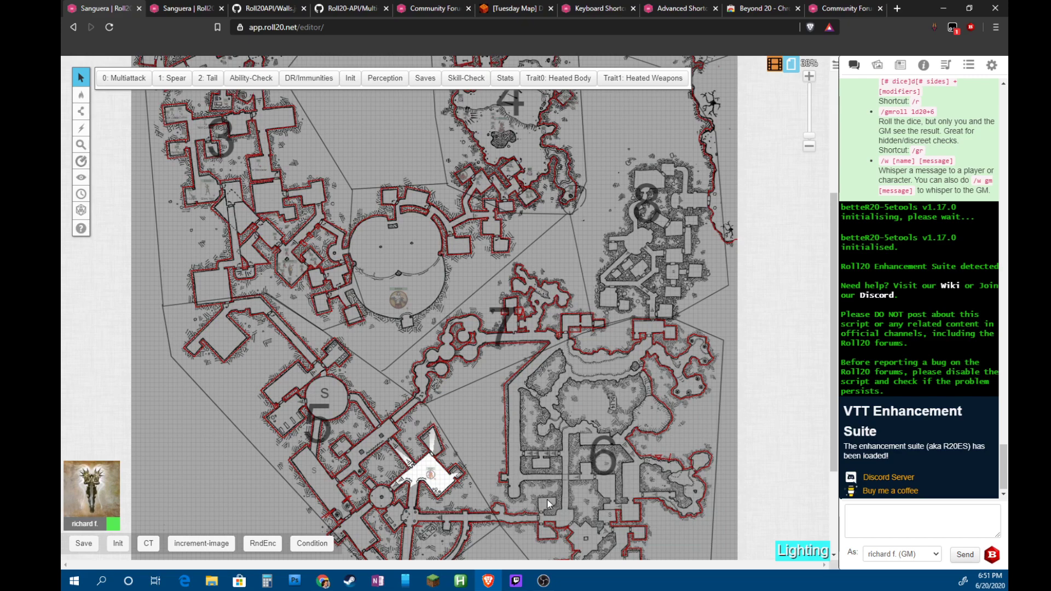
scroll(547, 499, up, 2)
scroll(542, 403, down, 5)
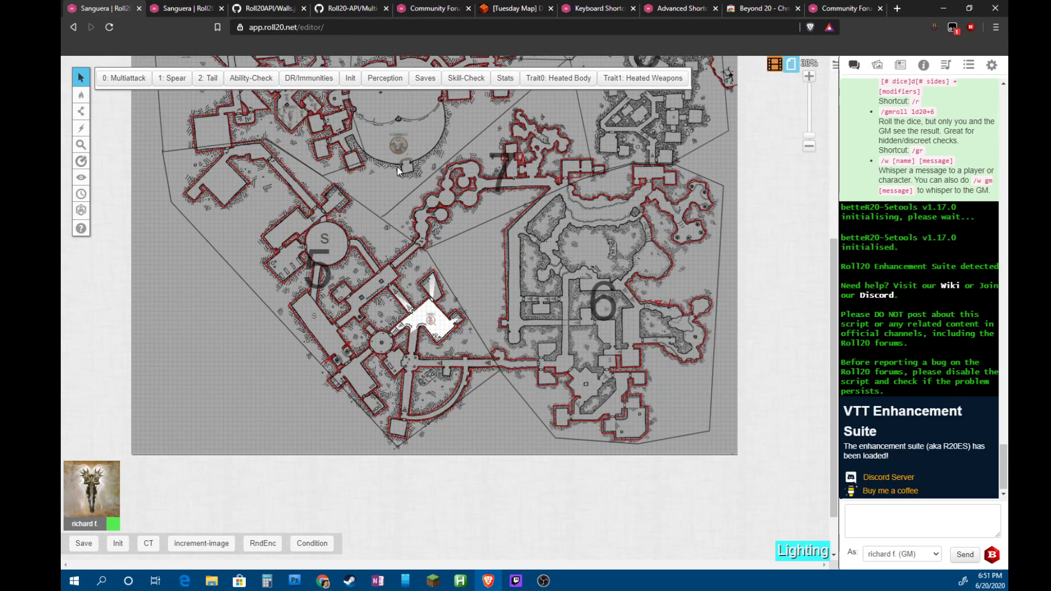
scroll(391, 116, up, 2)
scroll(377, 165, up, 4)
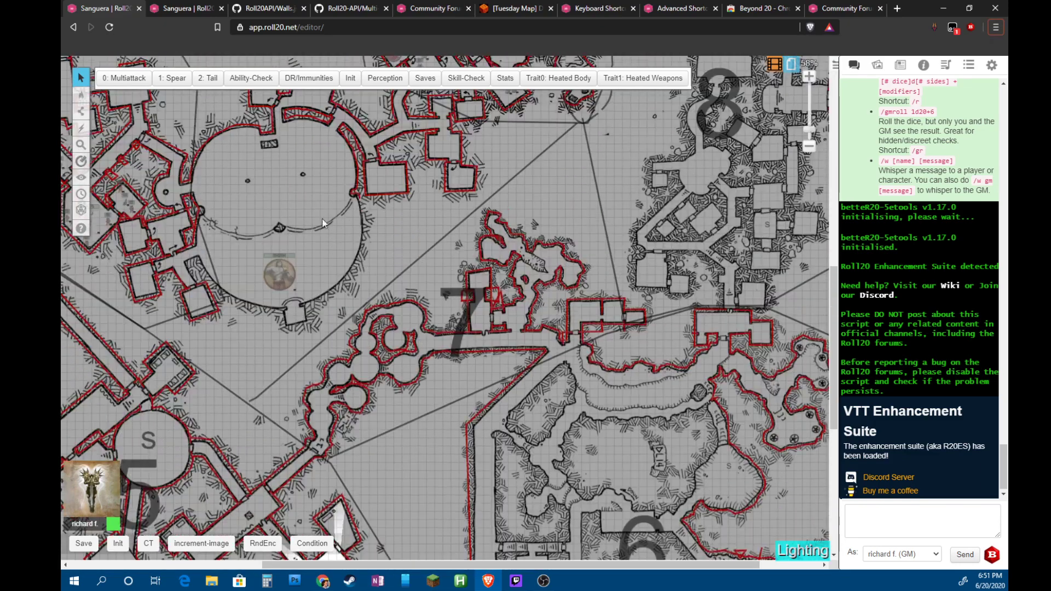
scroll(263, 300, up, 1)
scroll(256, 311, up, 3)
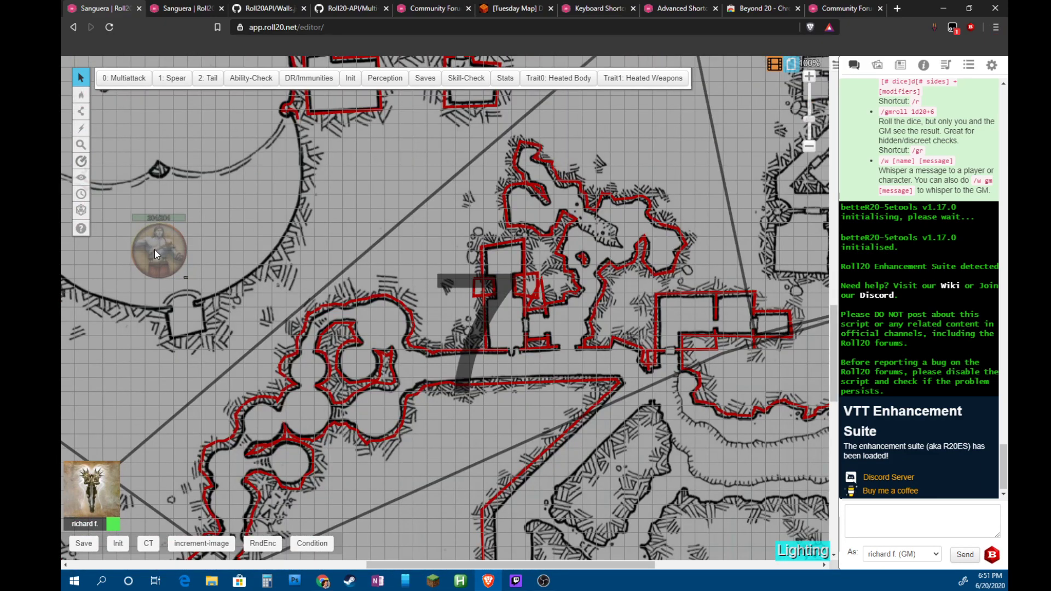
Return to the Tokens layer and open the Empyrean token's character journal
drag(456, 564, 327, 561)
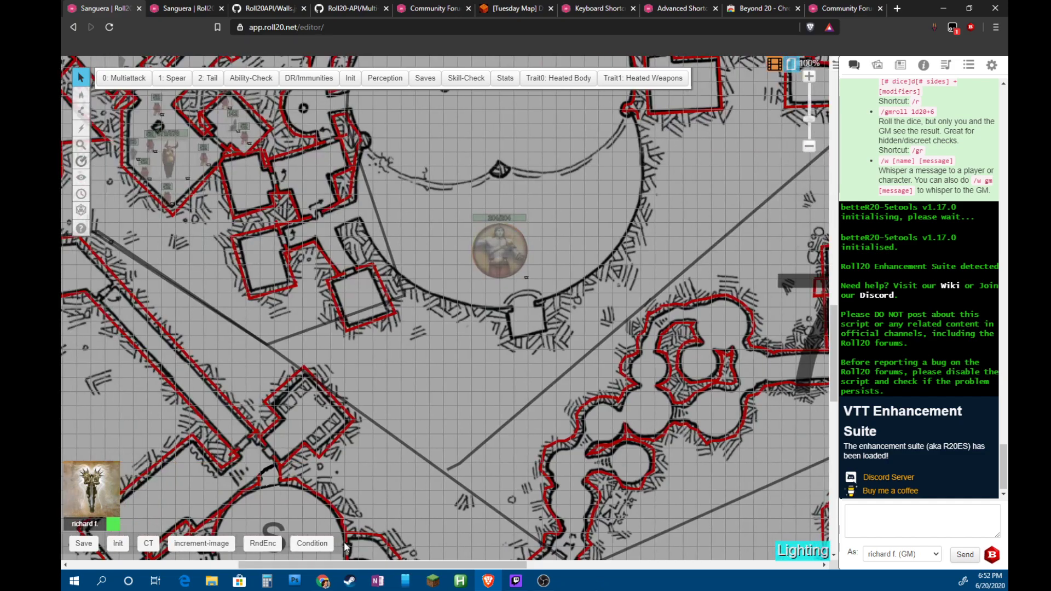
key(ctrl+o)
click(492, 250)
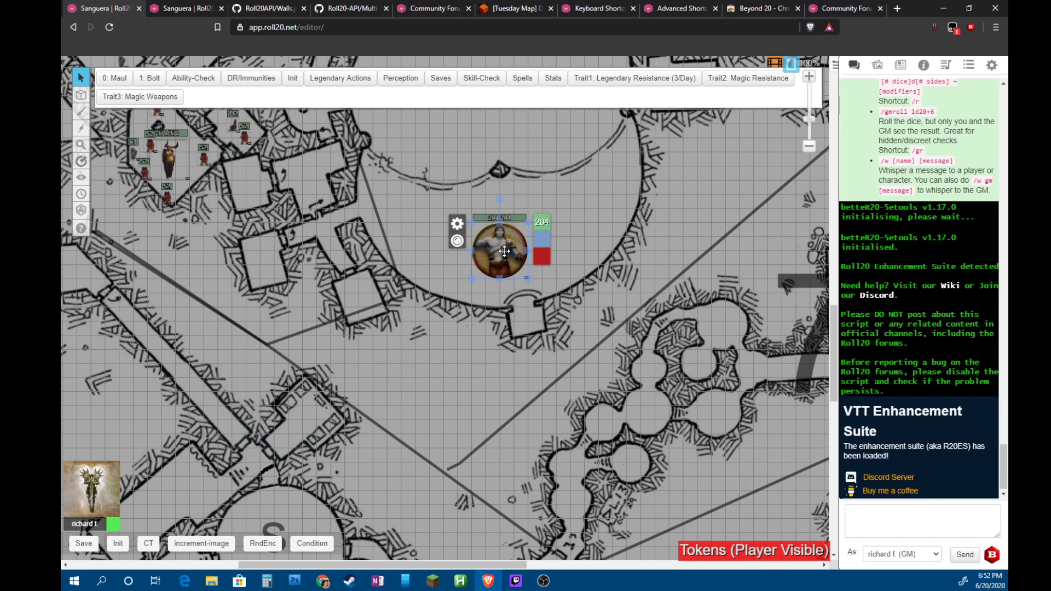
double_click(504, 251)
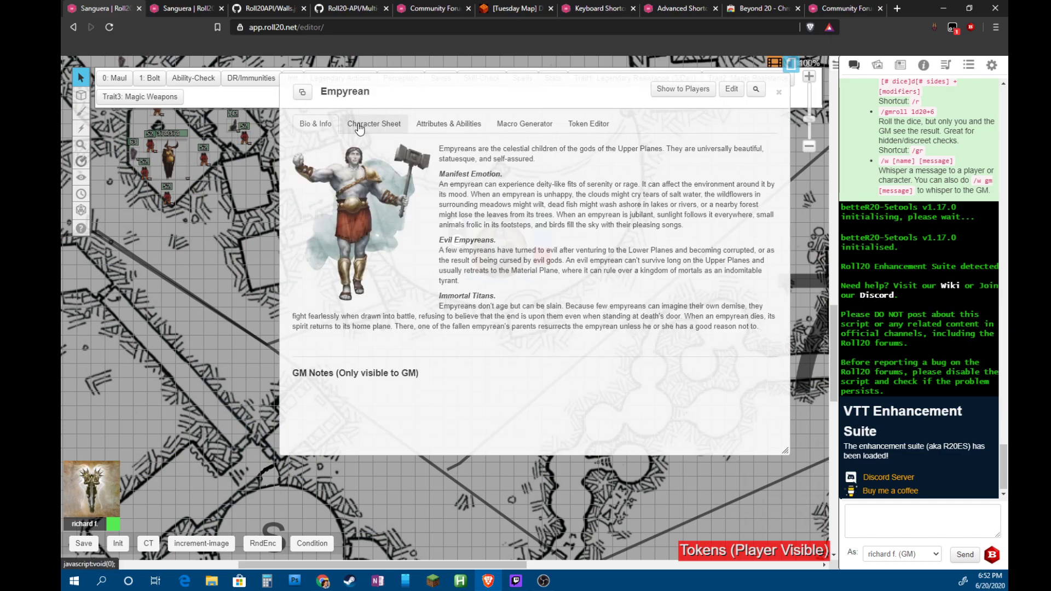
Show the Empyrean's Character Sheet tab and scroll down to spells like Water Walk and Plane Shift
click(359, 128)
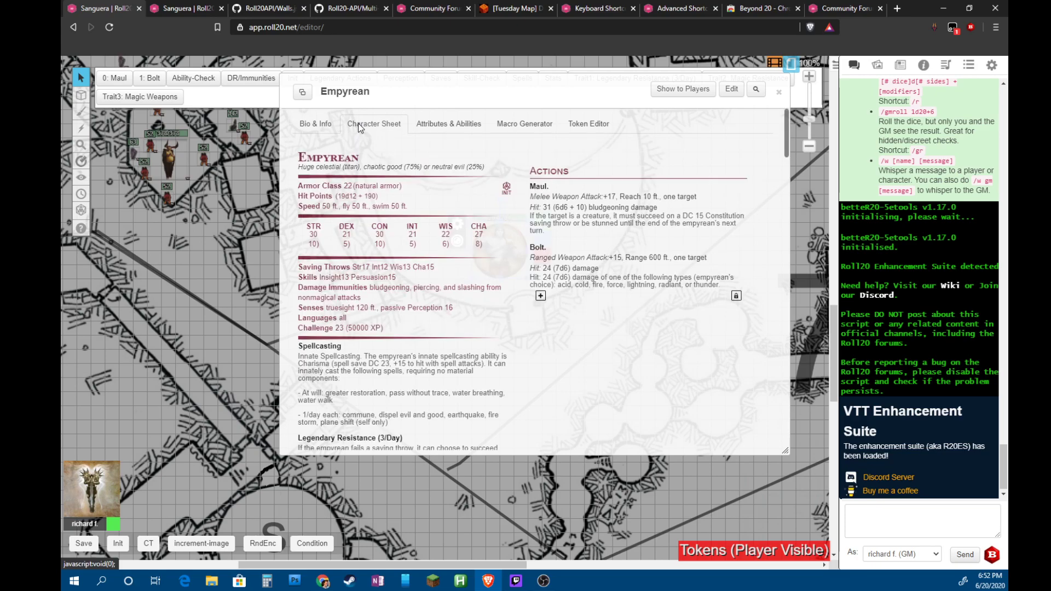
scroll(514, 347, down, 5)
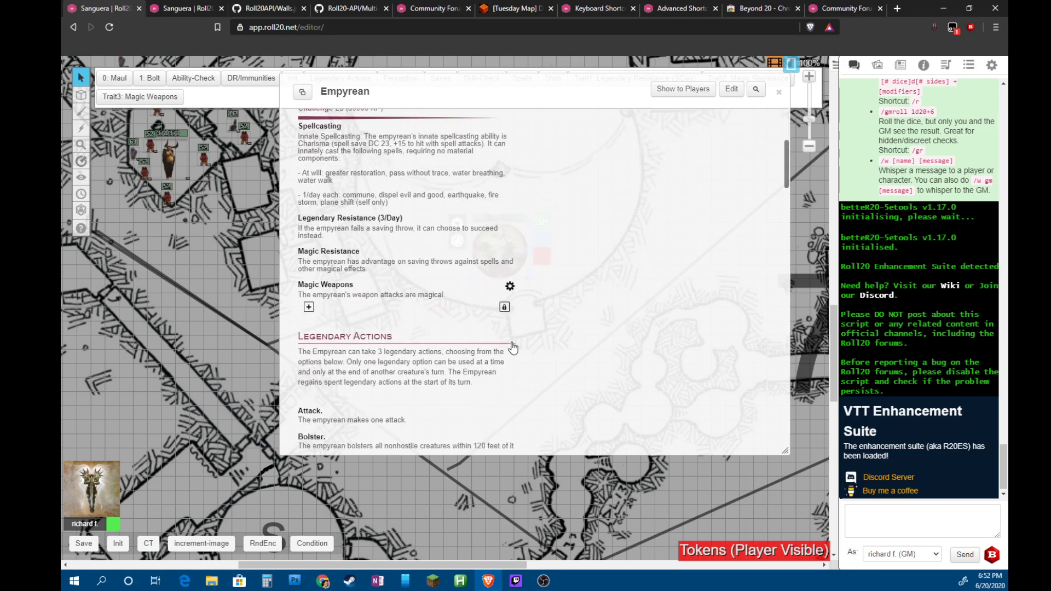
scroll(513, 346, down, 4)
scroll(513, 346, down, 1)
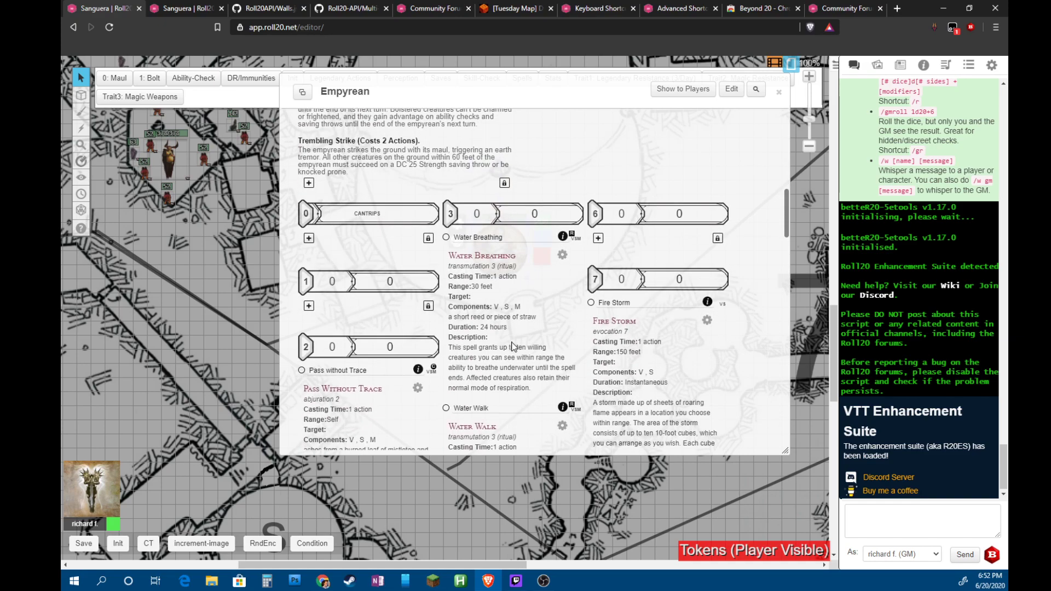
scroll(514, 346, up, 10)
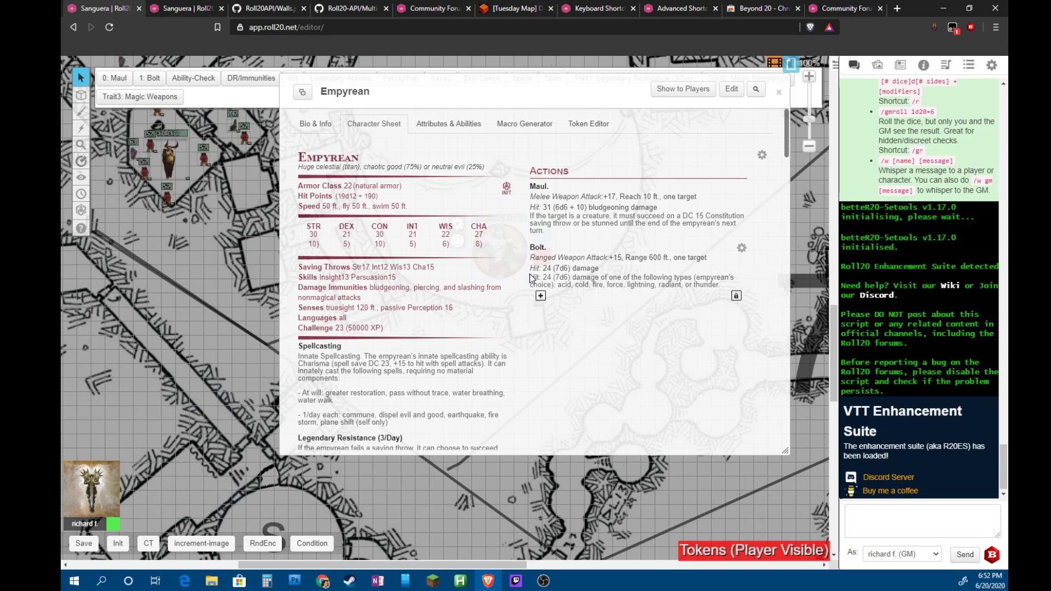
scroll(471, 258, down, 3)
scroll(474, 267, down, 4)
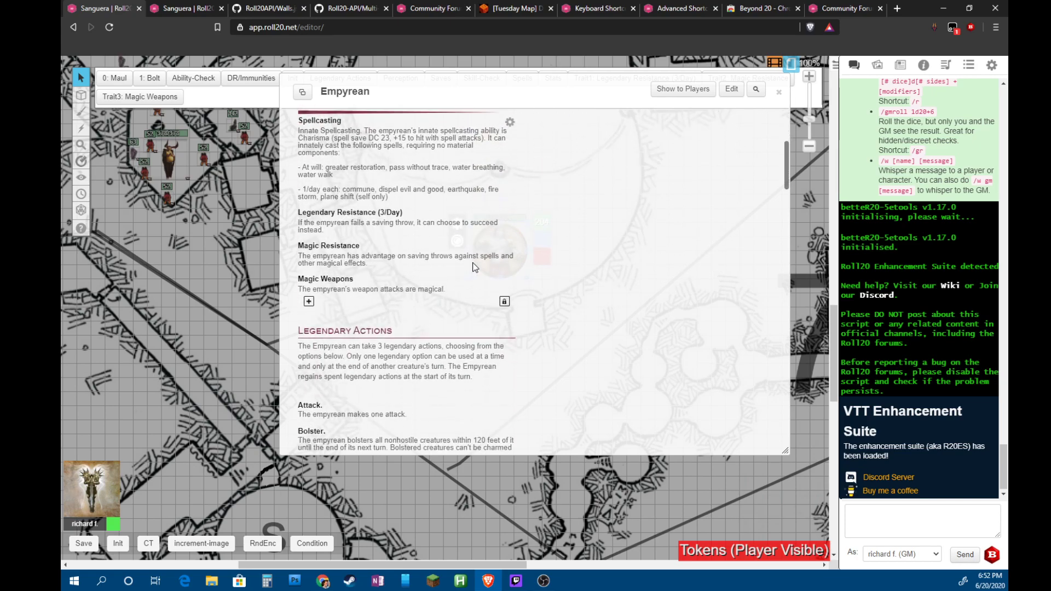
scroll(478, 281, down, 3)
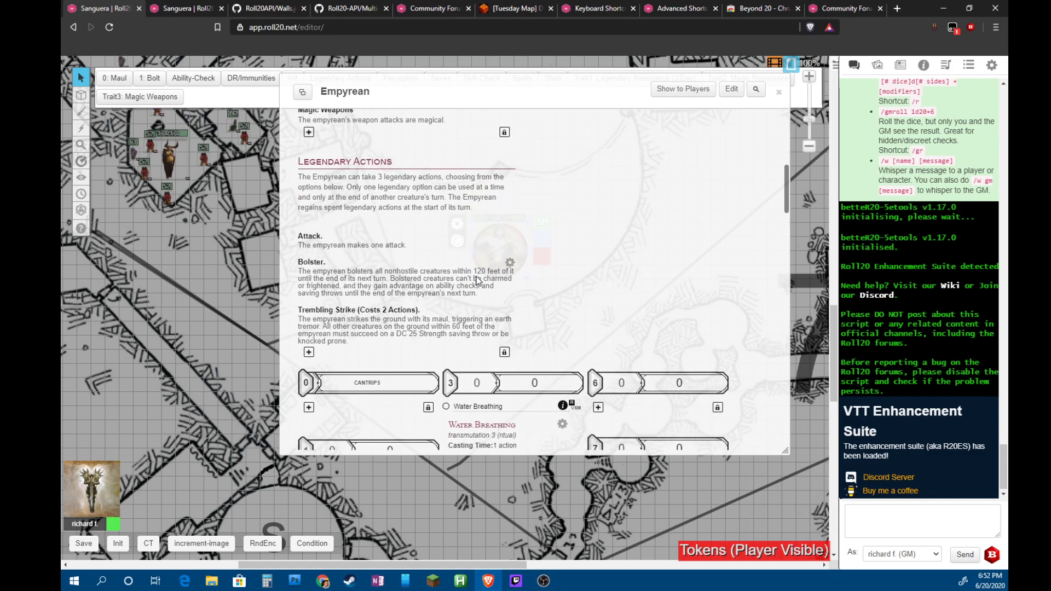
scroll(477, 281, down, 5)
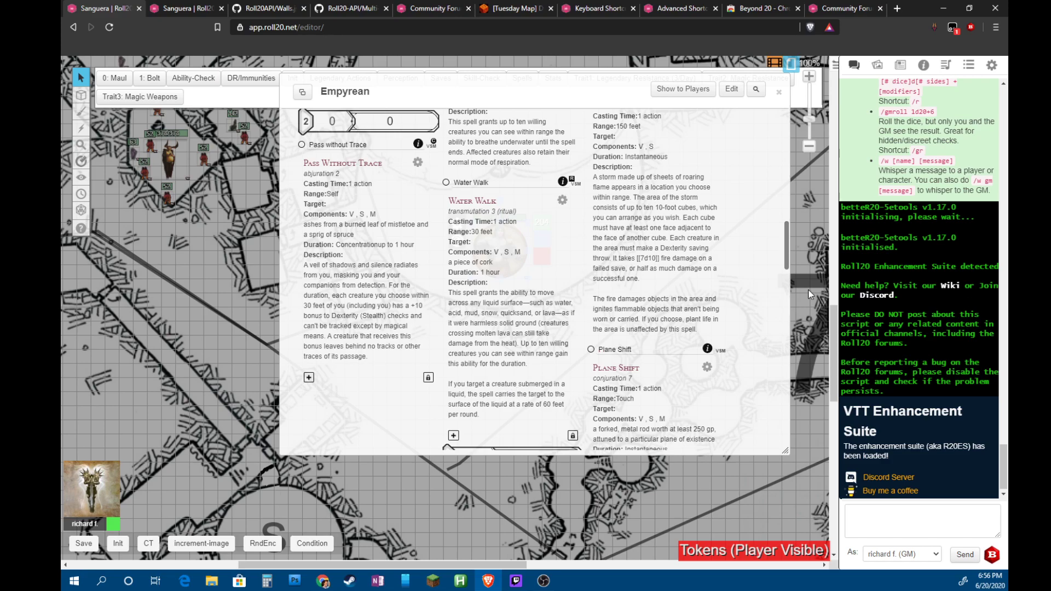
Scroll the Empyrean's character sheet back to the top and close it
scroll(739, 301, up, 6)
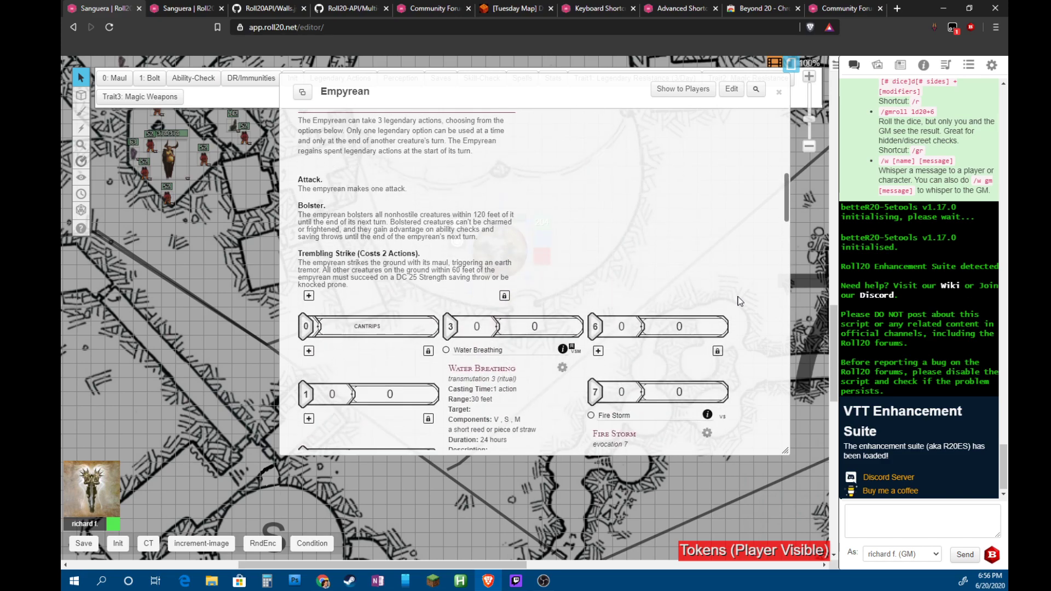
scroll(739, 301, up, 6)
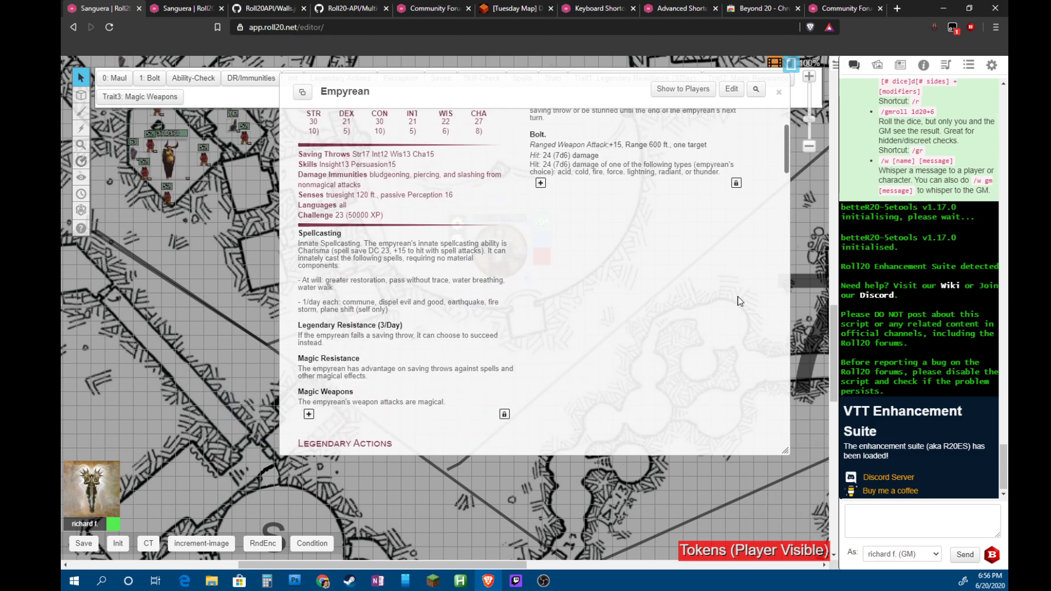
scroll(739, 301, up, 2)
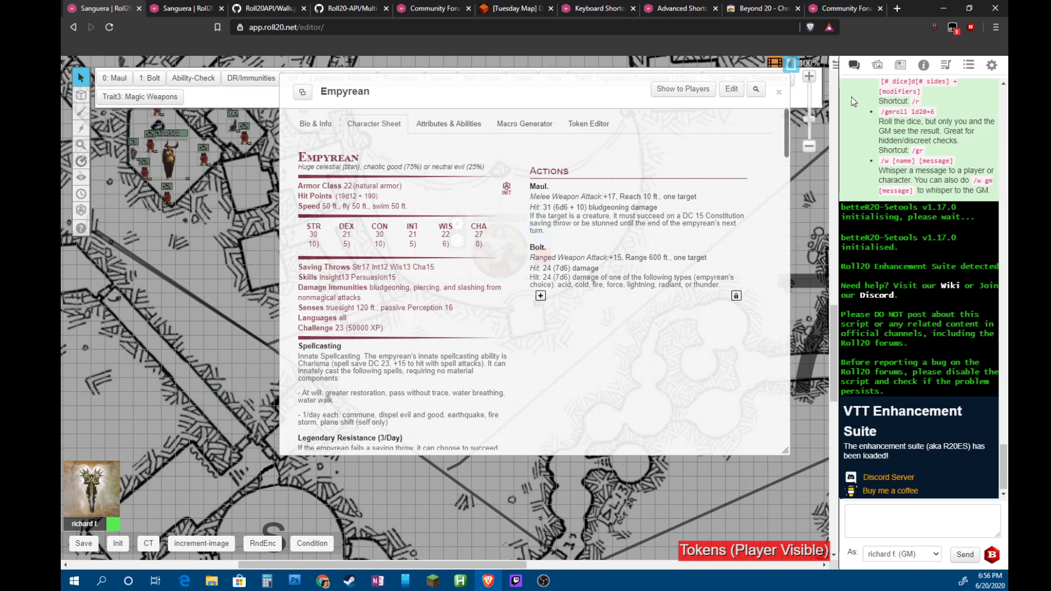
click(778, 91)
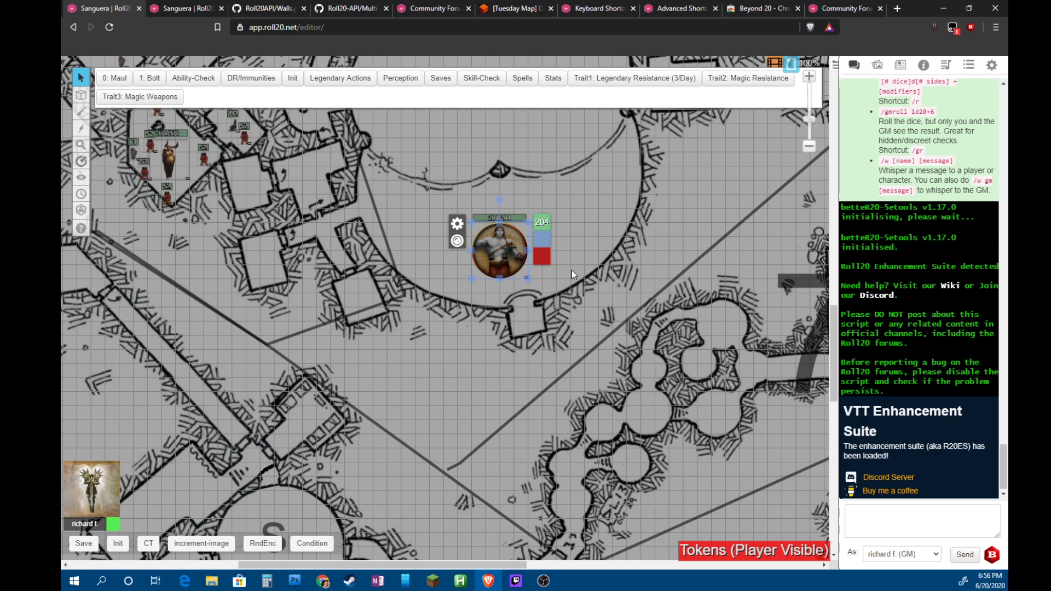
Pan to the monster-filled cave and select the tentacled creature with Mind Blast
scroll(781, 268, up, 4)
scroll(782, 267, up, 5)
scroll(780, 268, up, 8)
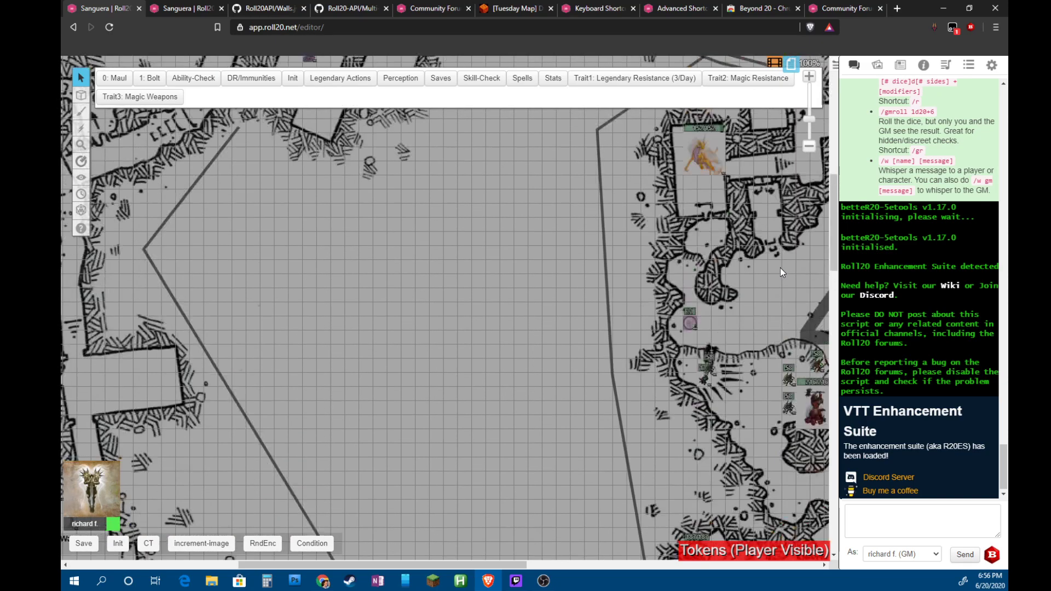
scroll(780, 267, up, 1)
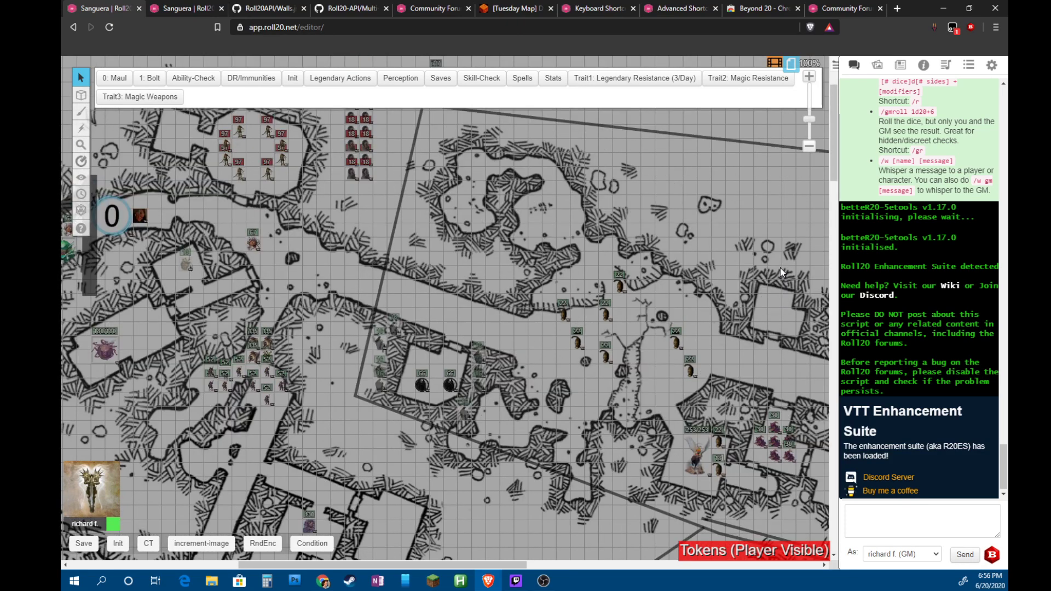
drag(504, 566, 397, 569)
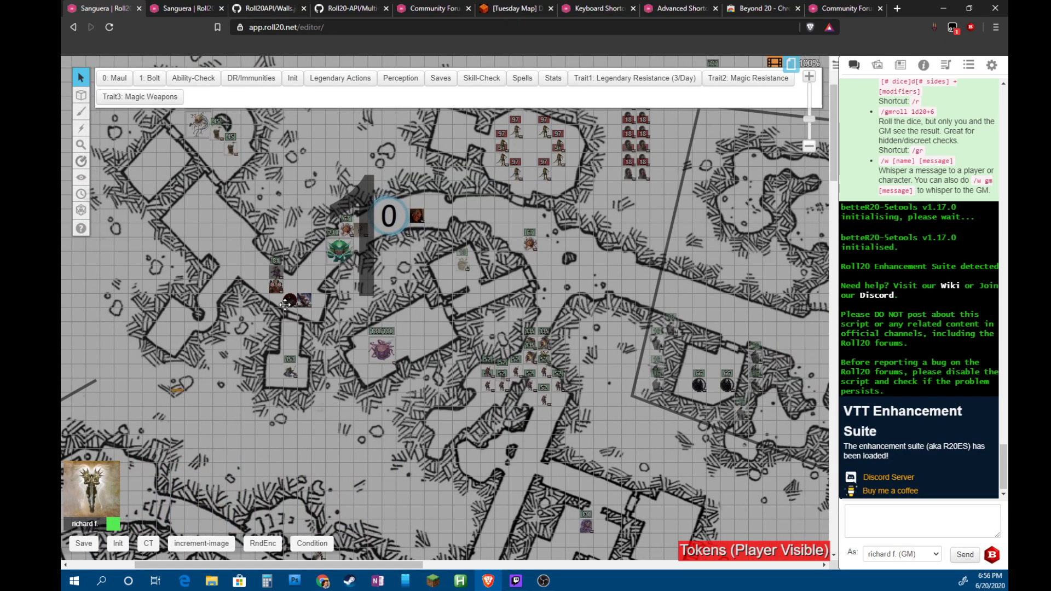
click(340, 252)
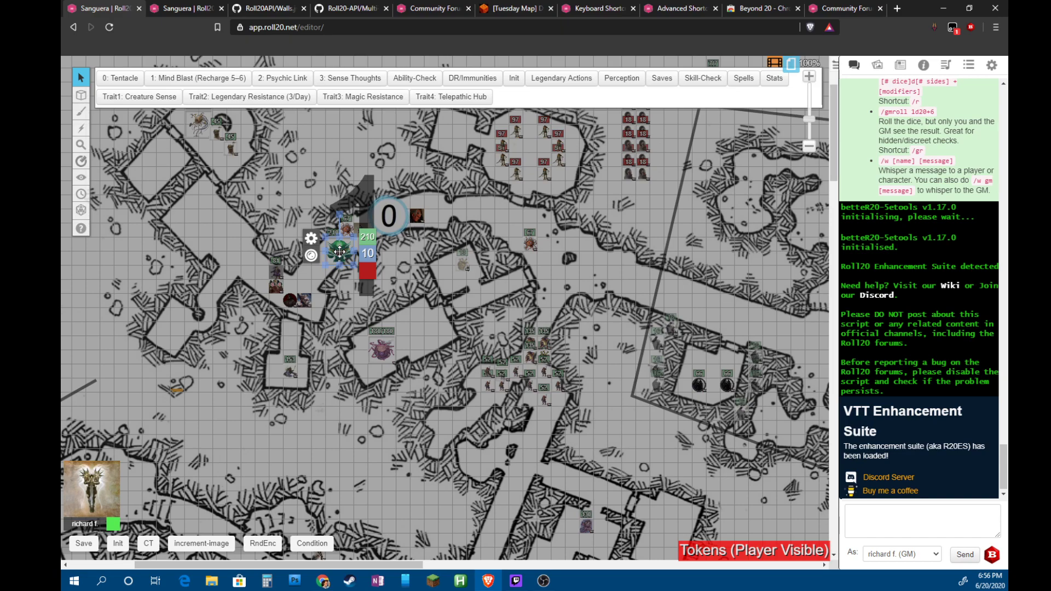
Preview the tentacled monster's artwork, then select the 67-hit-point beholder token and view its art
key(shift+z)
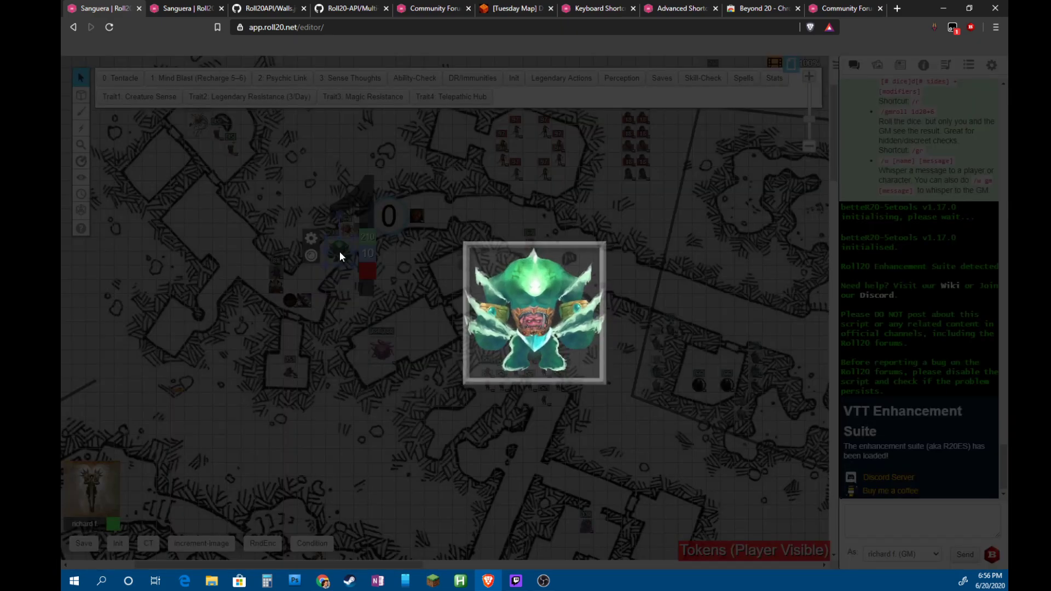
click(397, 291)
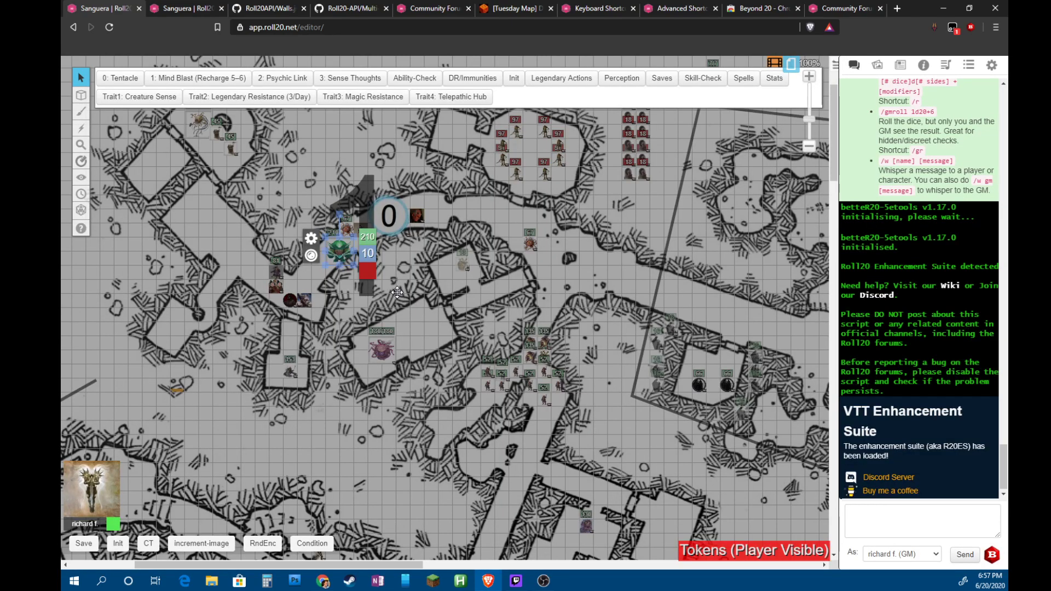
click(531, 242)
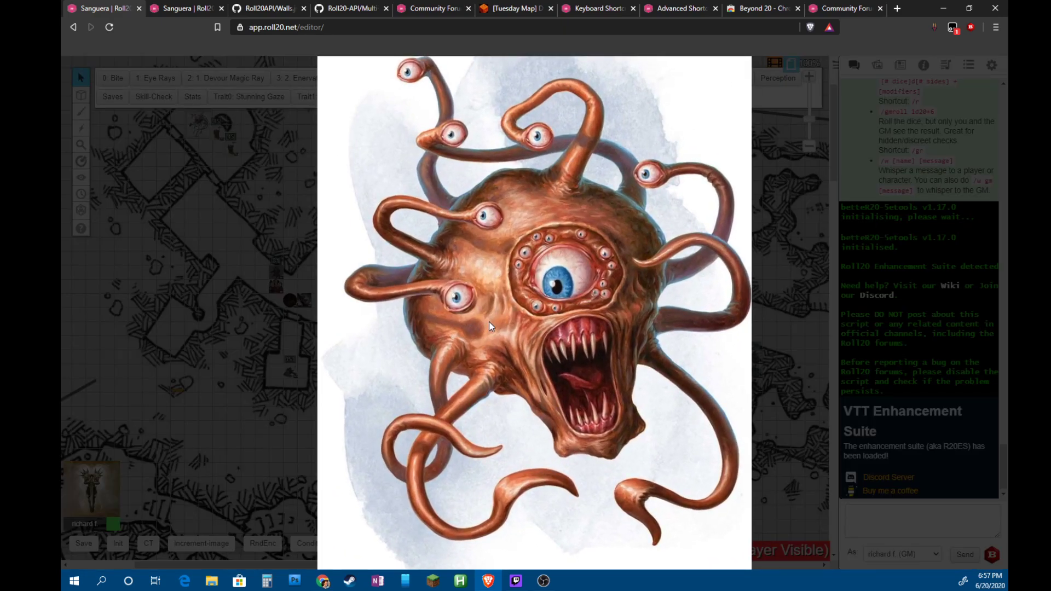
click(460, 320)
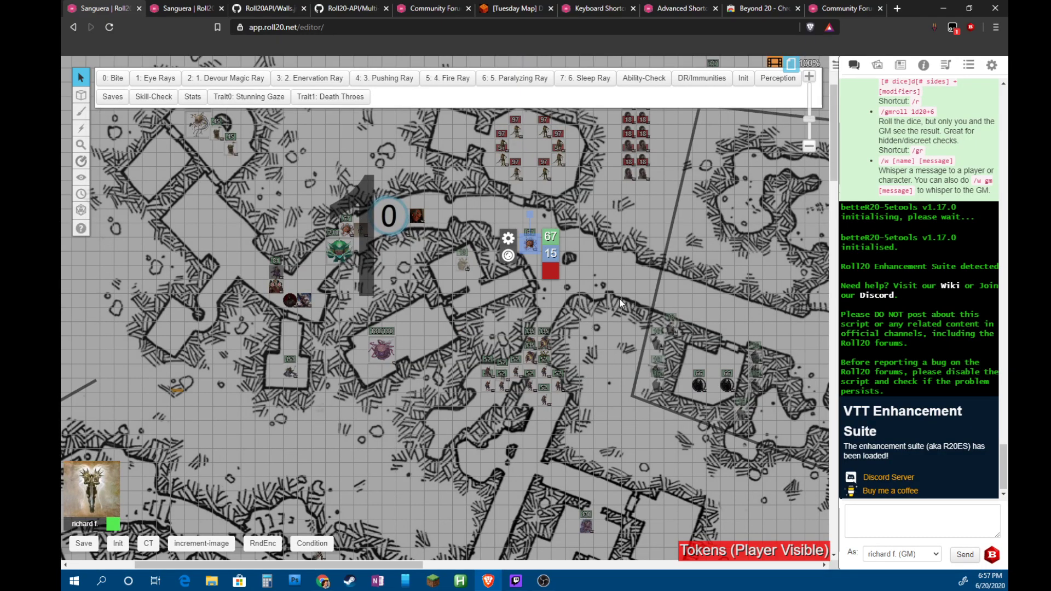
Scroll the map to bring the whole dungeon into view
scroll(616, 300, down, 5)
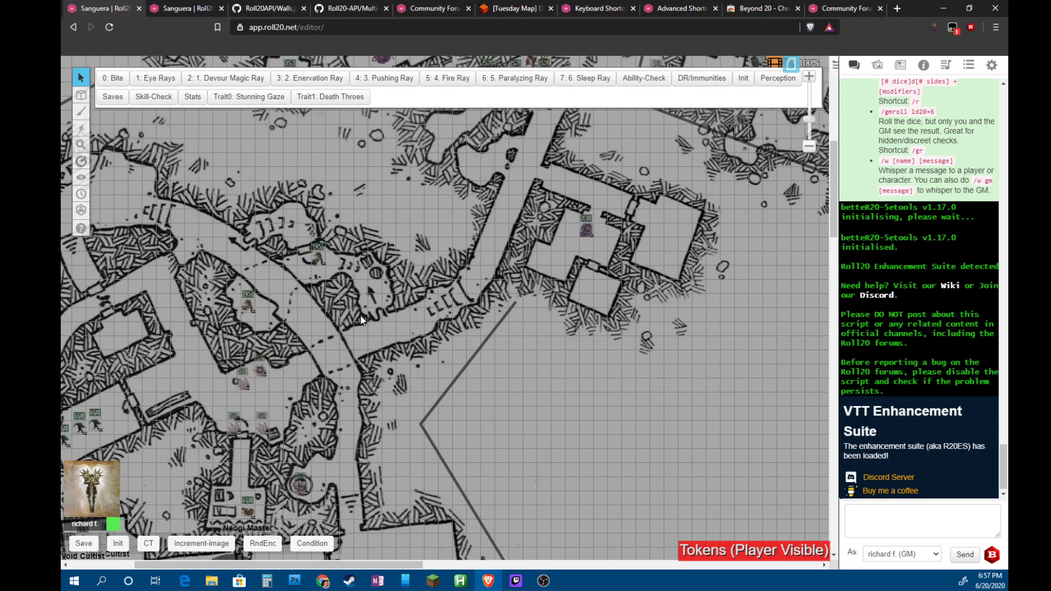
scroll(361, 320, down, 6)
scroll(290, 332, up, 10)
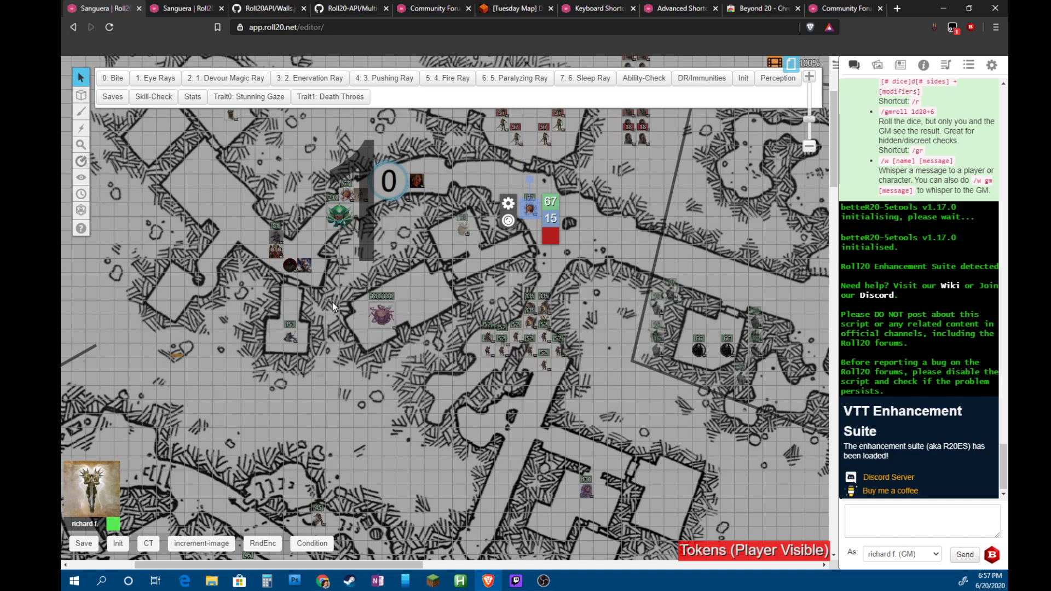
scroll(332, 302, down, 6)
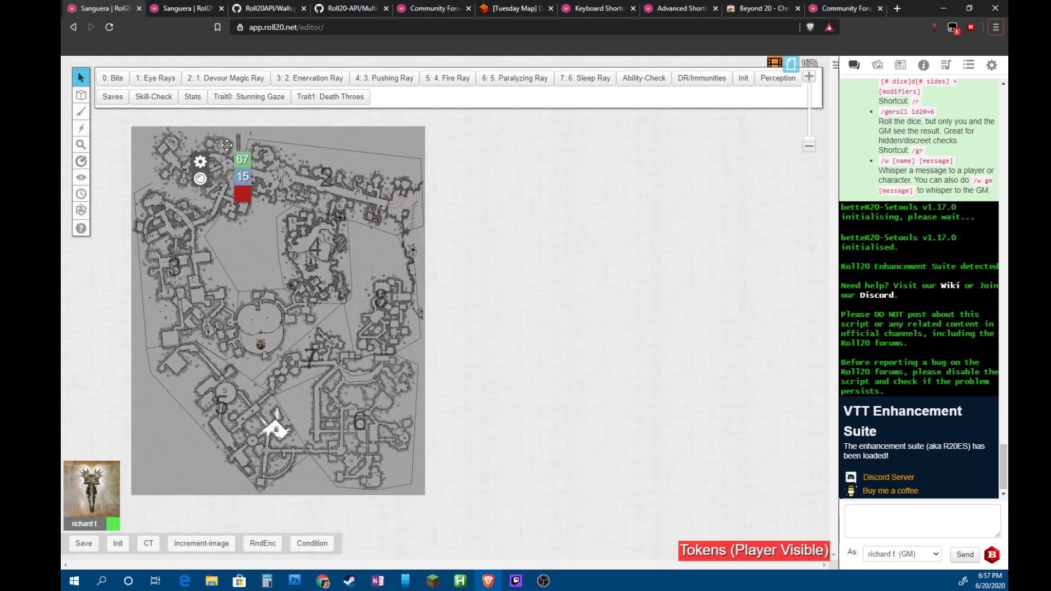
Deselect the token and move from the map layer to the Dynamic Lighting layer
click(242, 221)
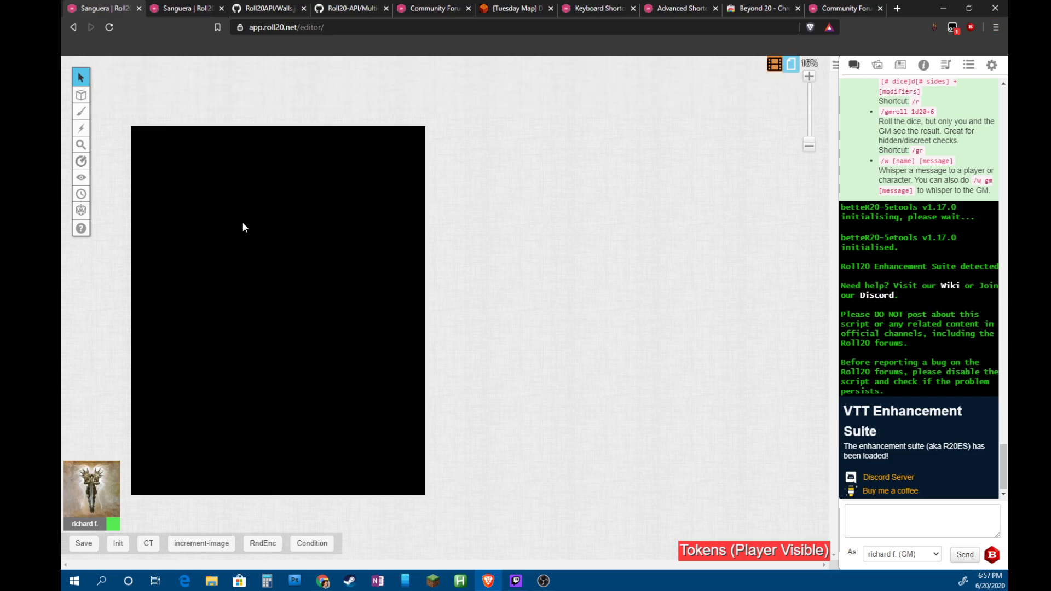
right_click(205, 211)
click(95, 111)
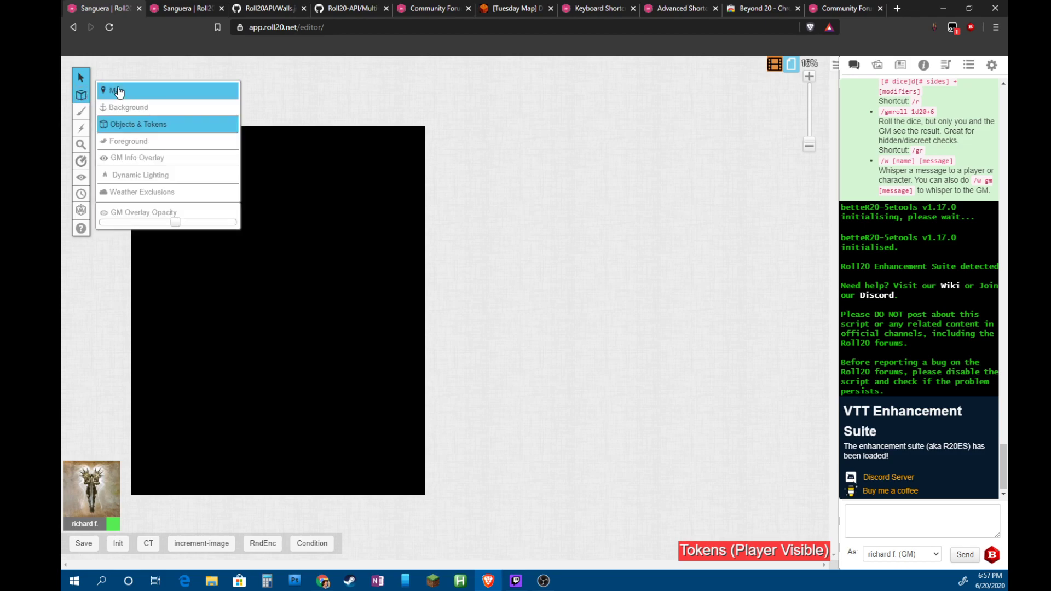
click(101, 91)
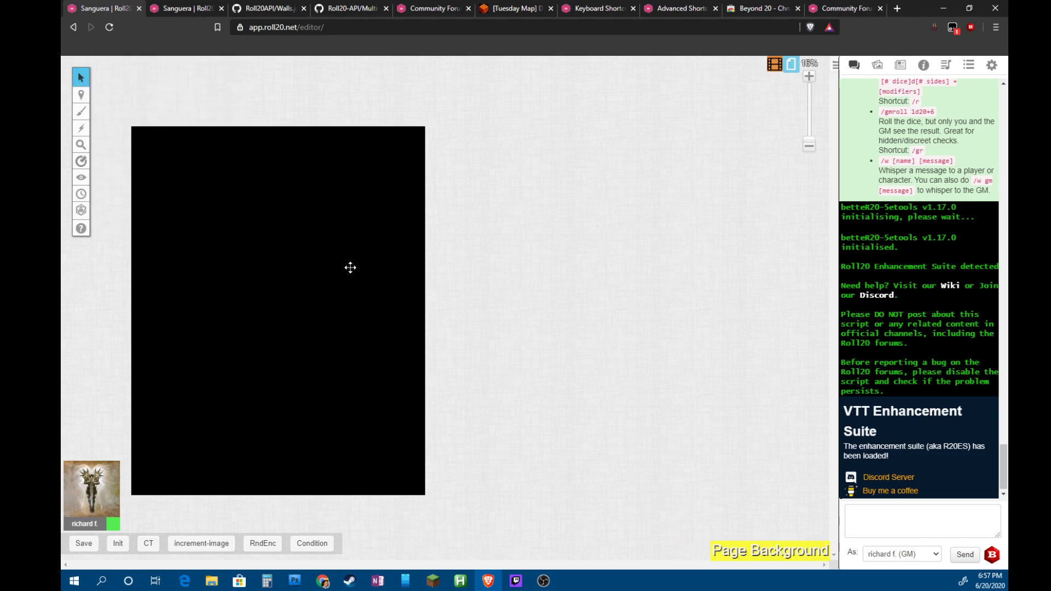
scroll(298, 237, up, 5)
scroll(299, 237, down, 2)
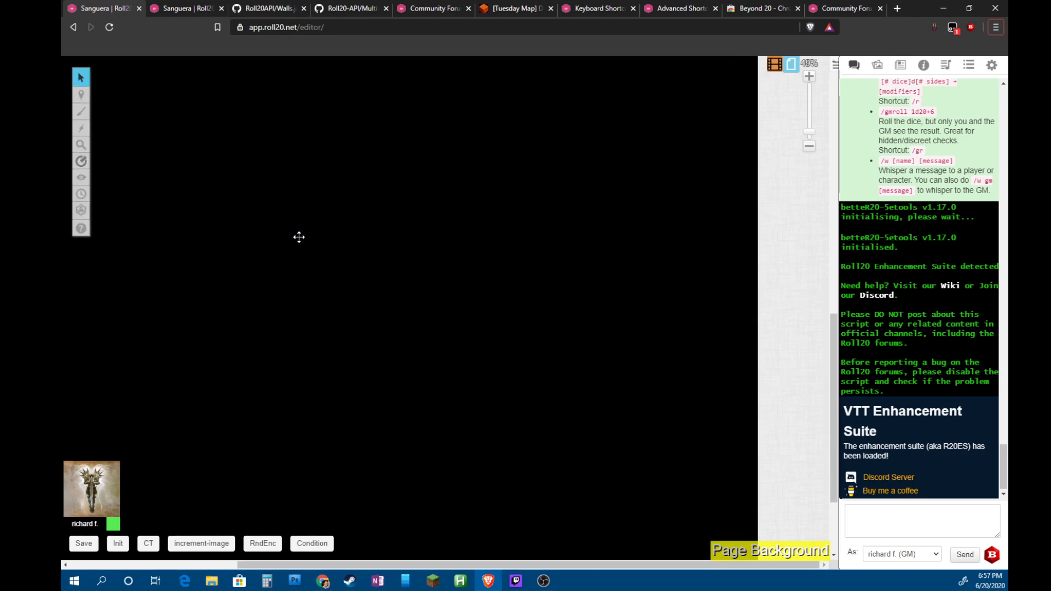
scroll(299, 237, up, 3)
mouse_move(81, 94)
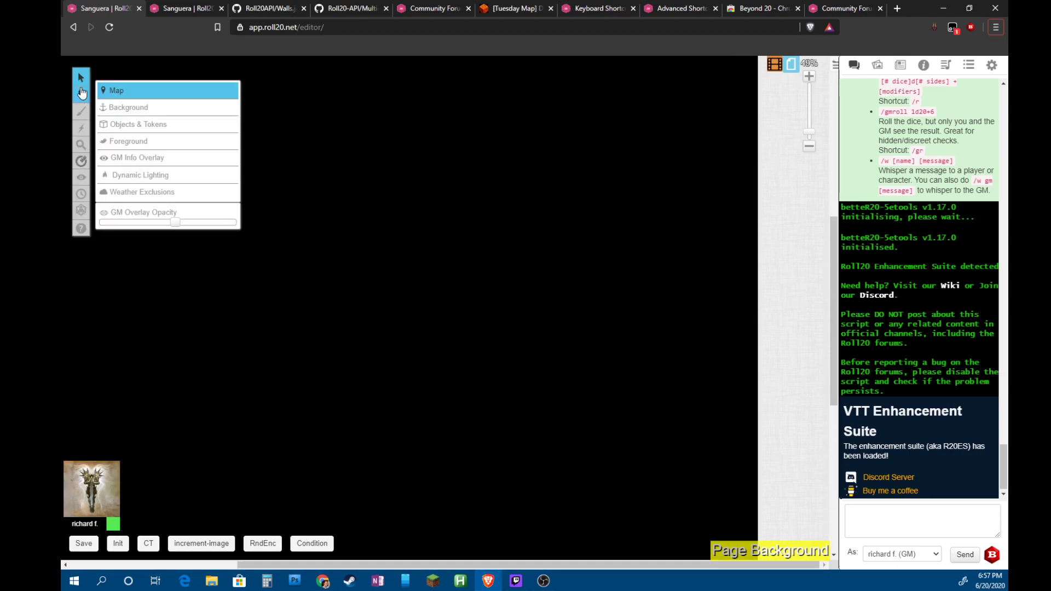
click(147, 182)
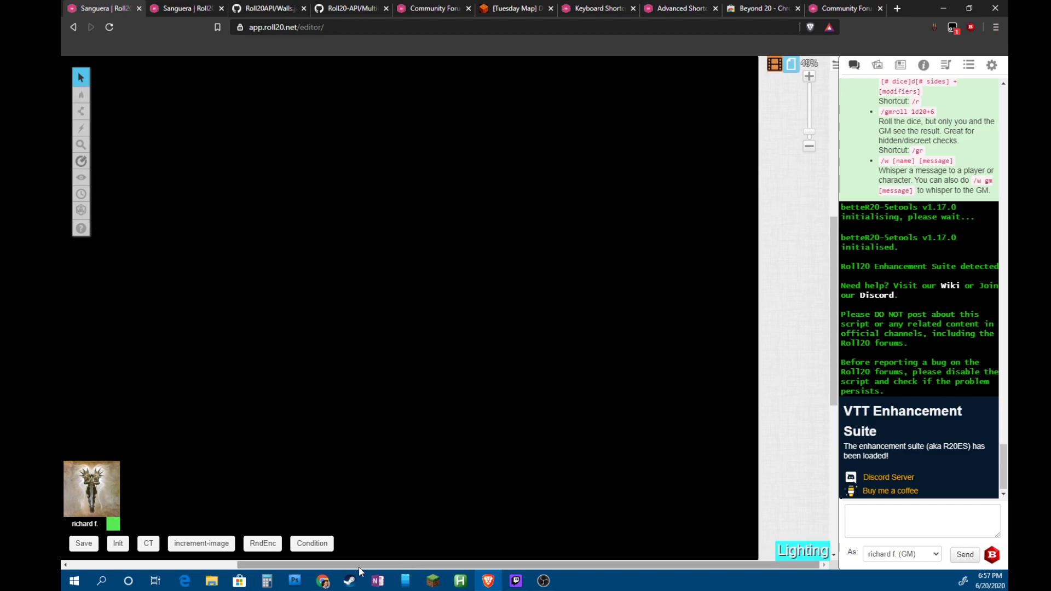
Pan around the black page, then switch to the other game copy with the map loaded
drag(356, 565, 254, 568)
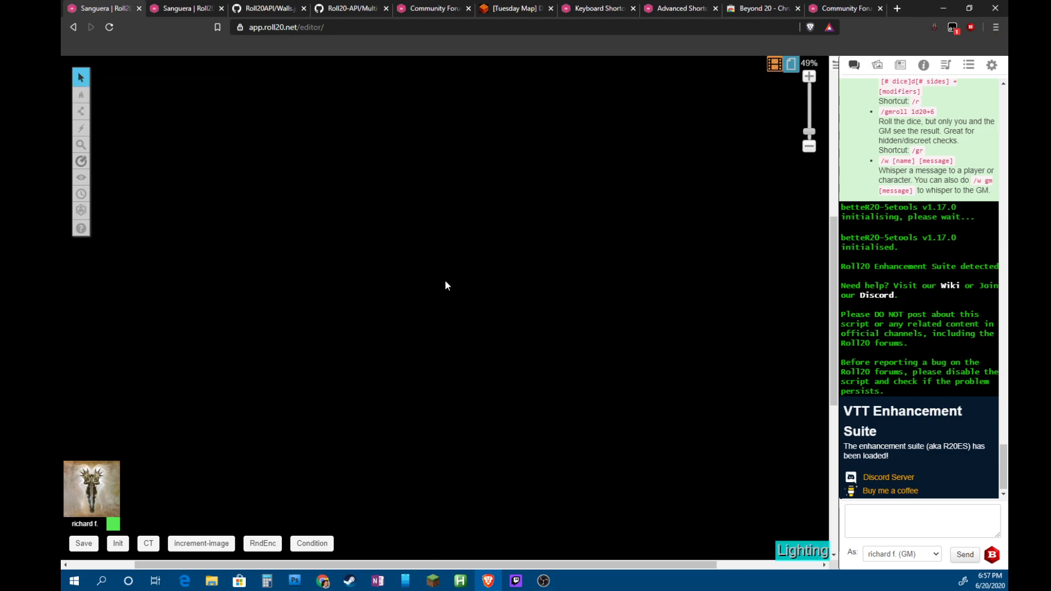
scroll(433, 268, down, 5)
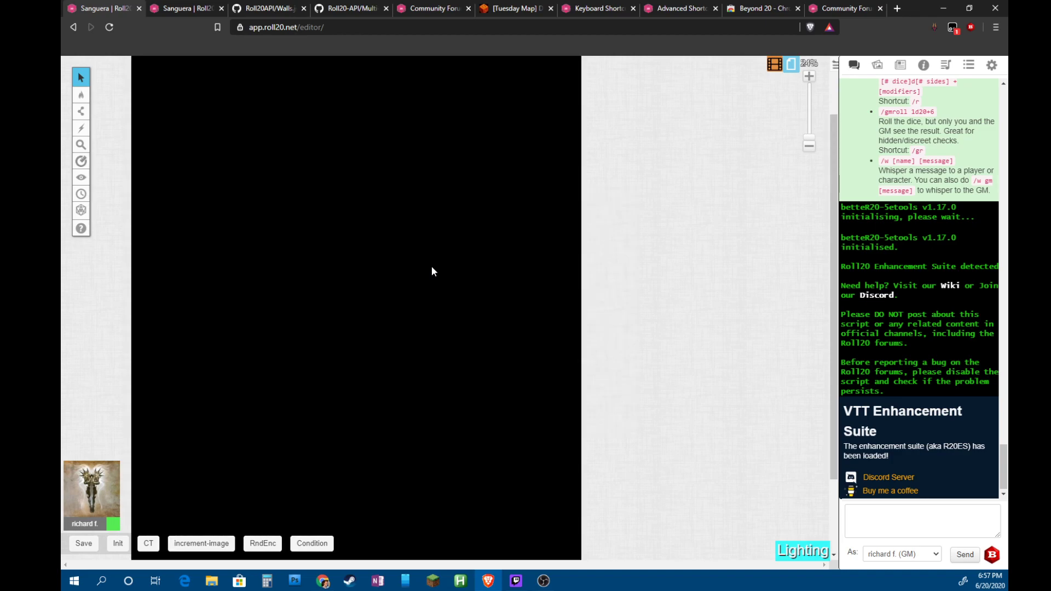
scroll(664, 277, up, 2)
scroll(663, 277, down, 5)
scroll(660, 276, up, 5)
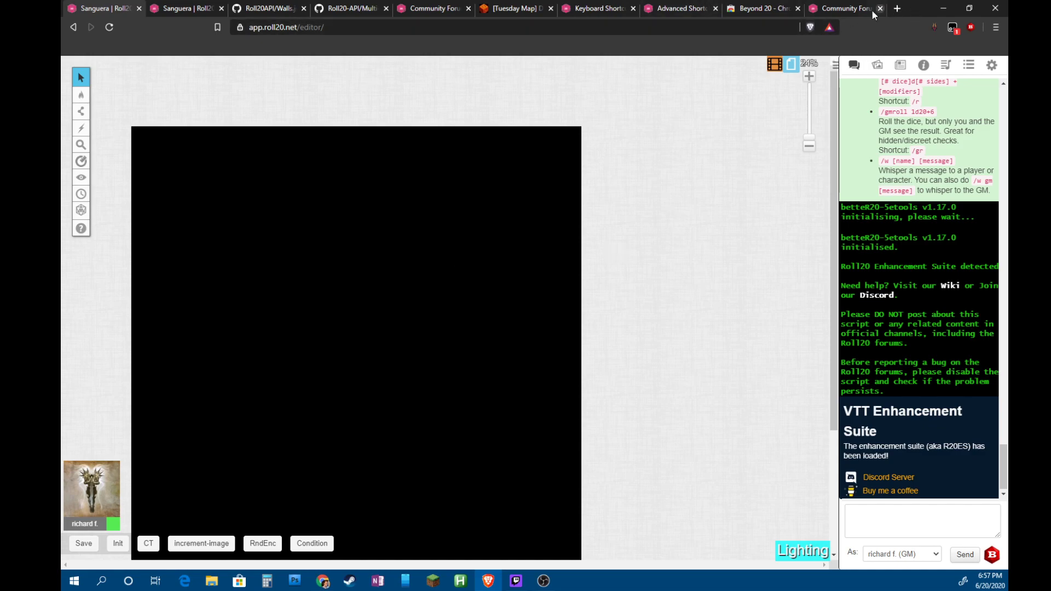
click(191, 8)
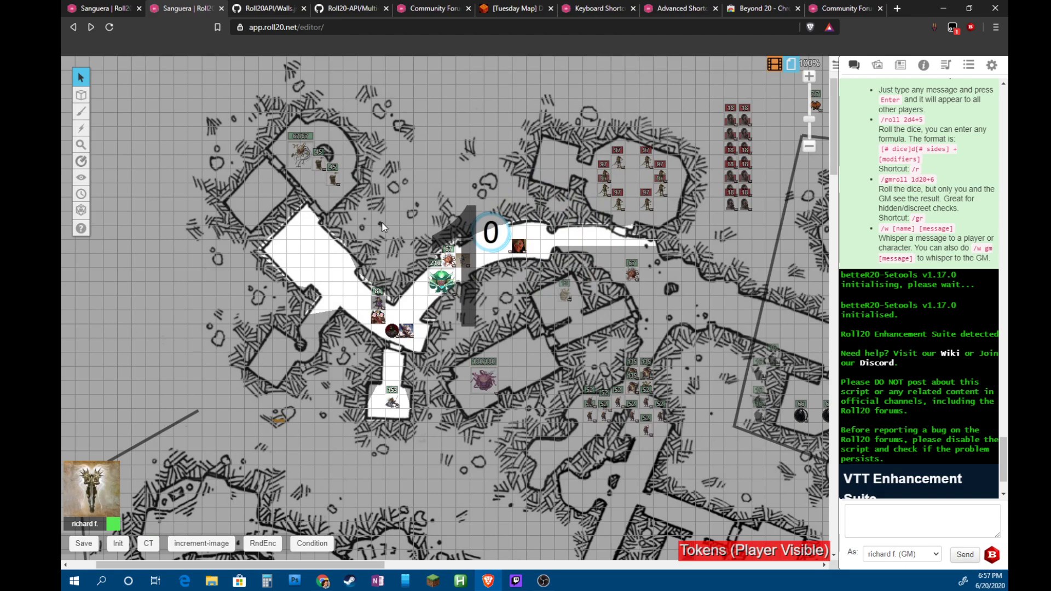
Zoom out until the whole dungeon map is visible
scroll(596, 232, down, 5)
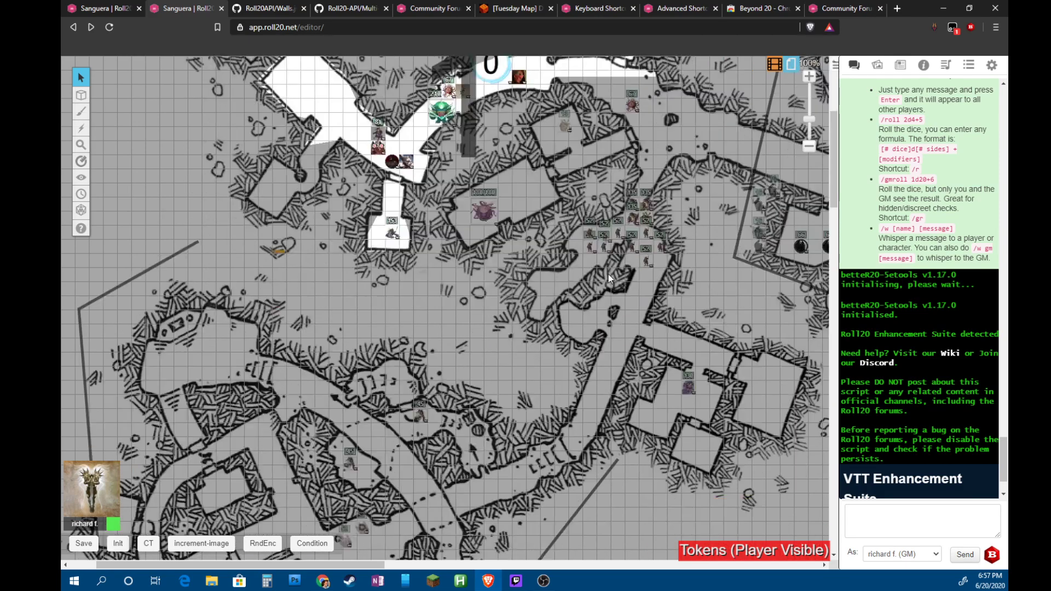
scroll(602, 274, up, 4)
scroll(590, 279, down, 3)
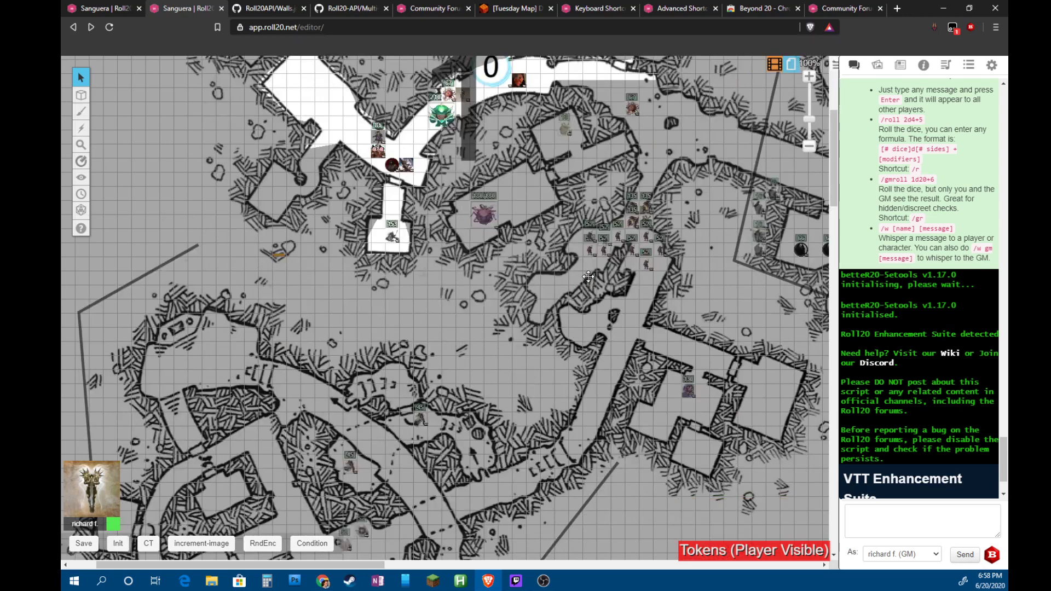
scroll(588, 277, down, 5)
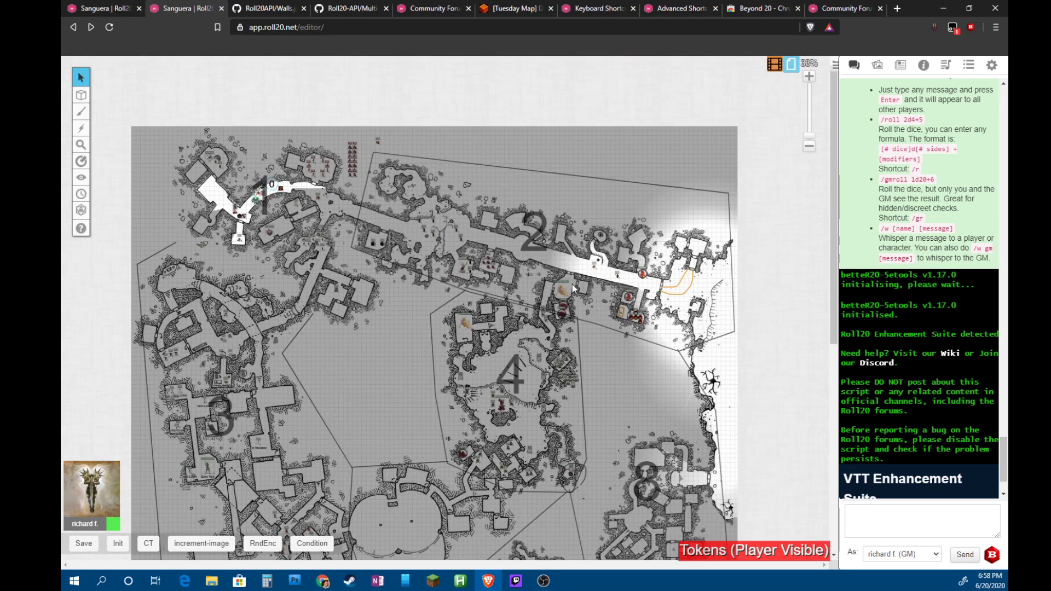
scroll(569, 286, down, 5)
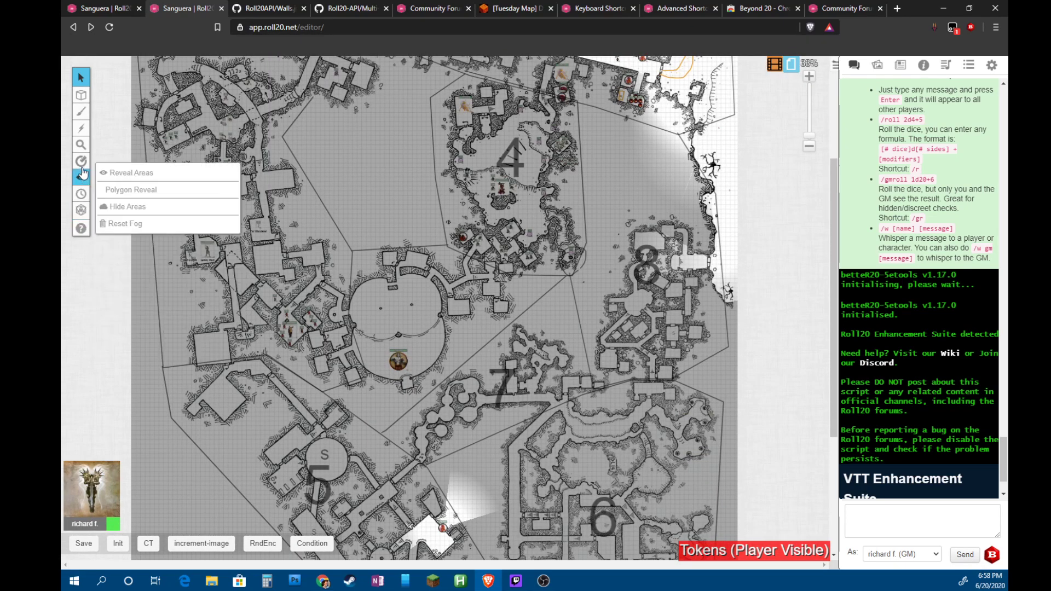
Choose the Dynamic Lighting layer from the layers flyout
mouse_move(80, 122)
mouse_move(81, 95)
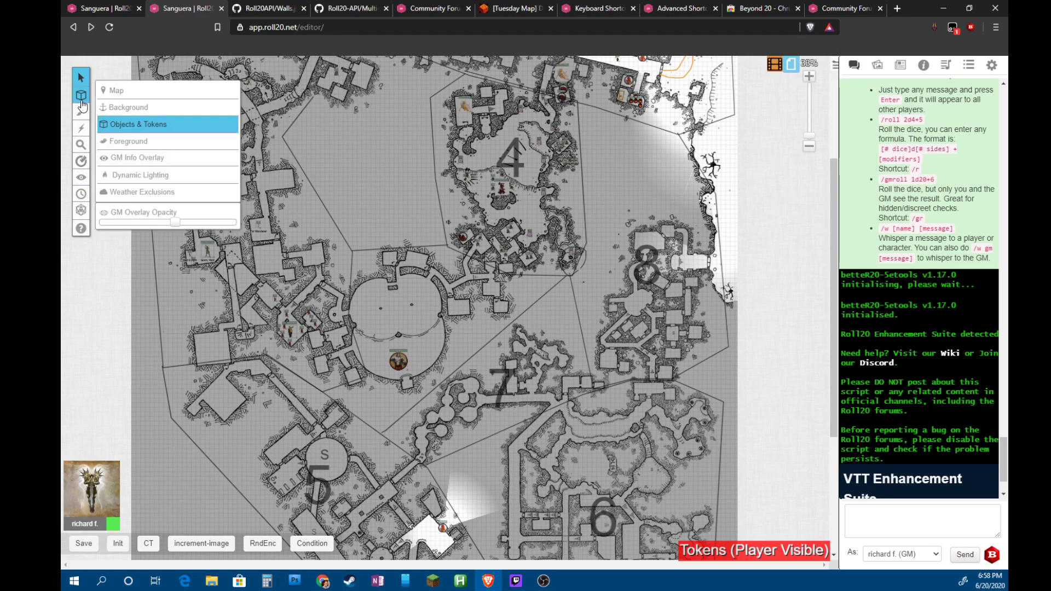
click(125, 175)
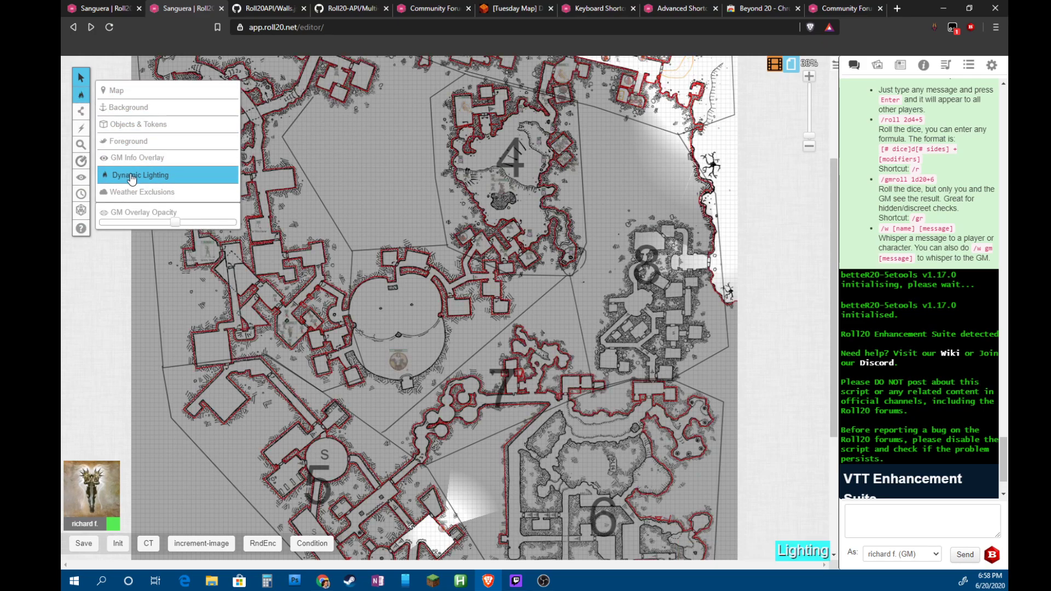
Switch back to the first game copy showing only a black map
scroll(695, 376, down, 4)
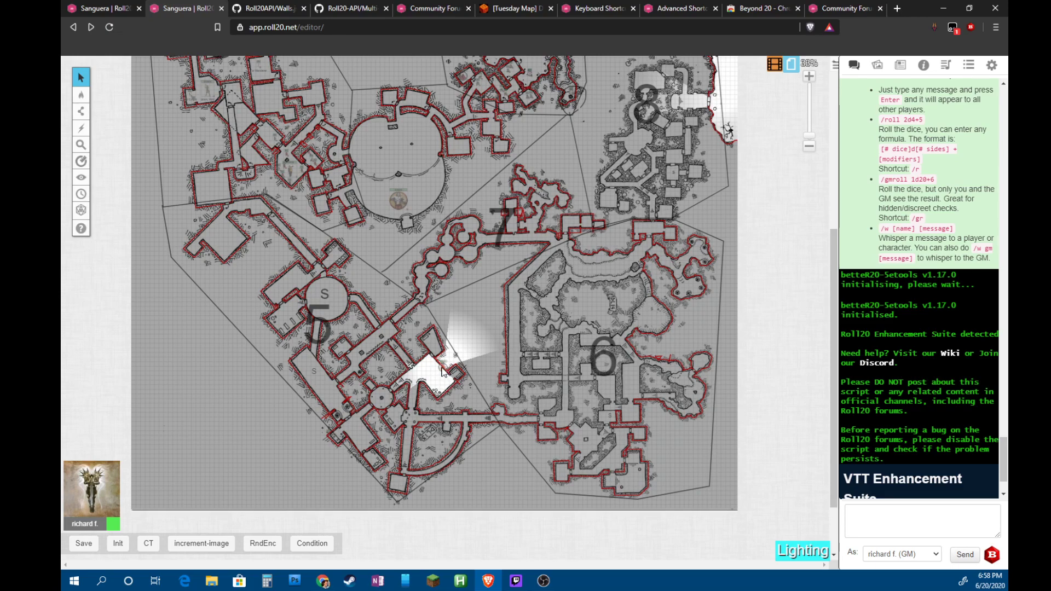
scroll(423, 274, up, 5)
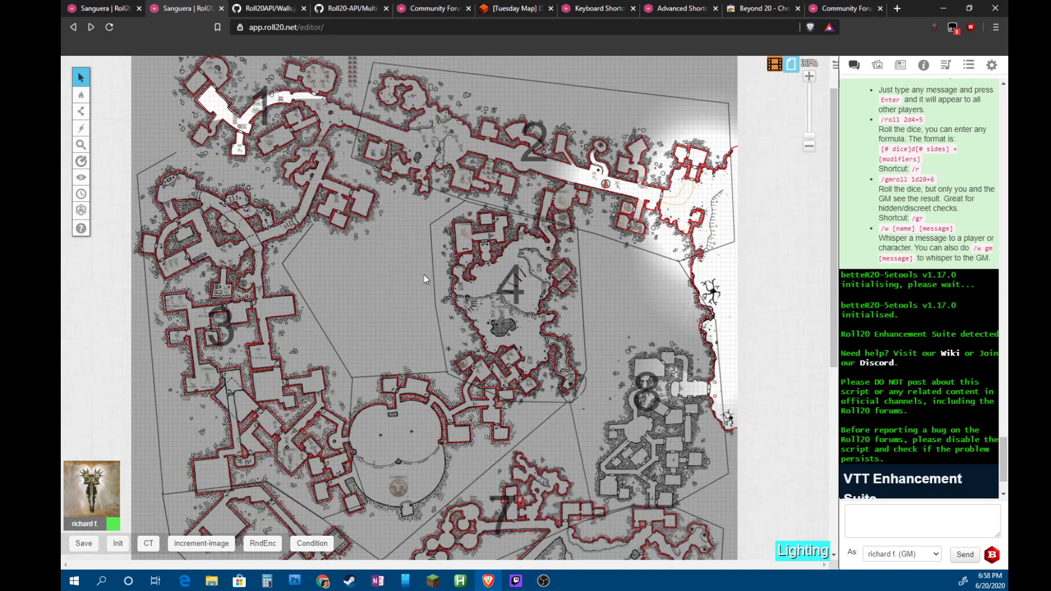
click(91, 27)
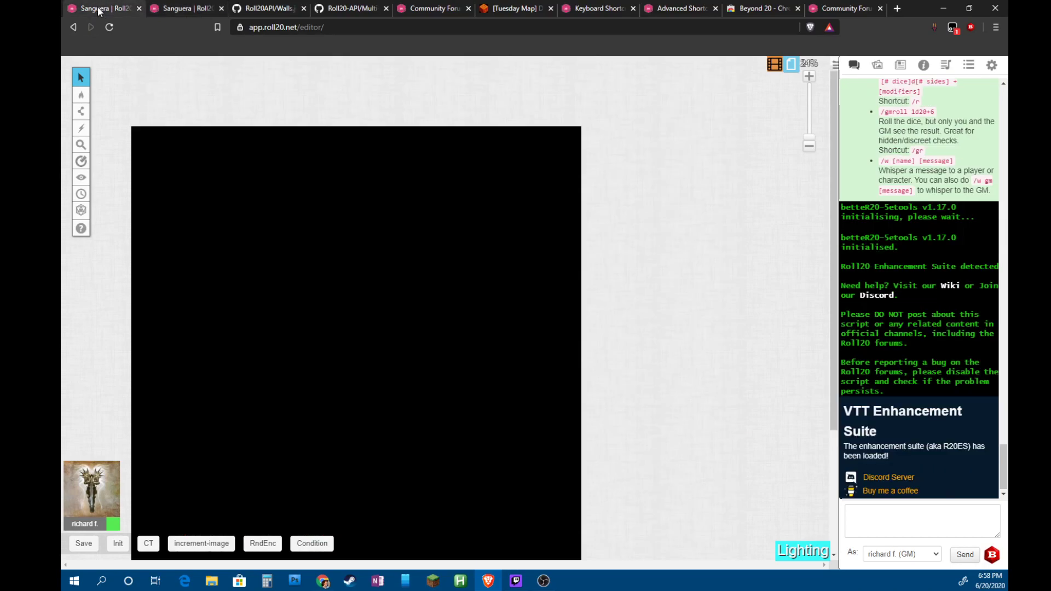
Reload the black first tab with F5, then return to the second game copy
key(F5)
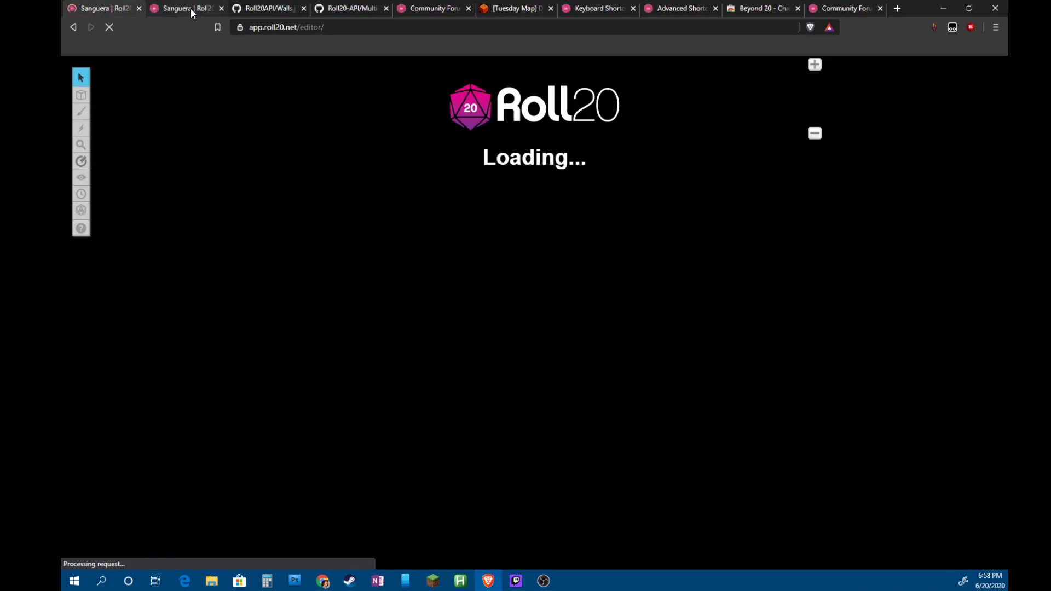
click(190, 9)
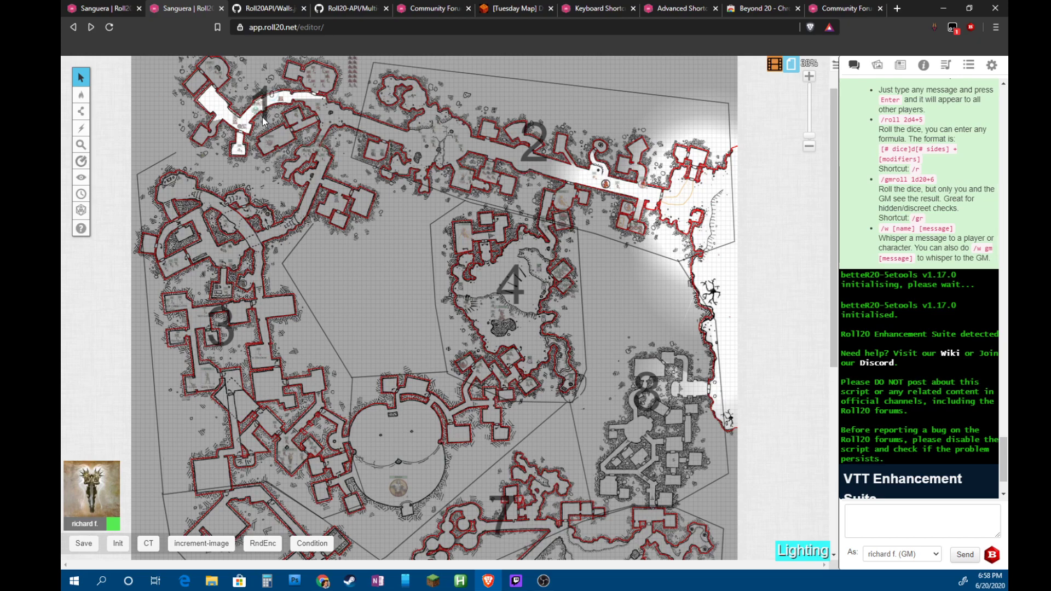
scroll(250, 132, up, 3)
scroll(228, 241, down, 3)
scroll(237, 155, up, 5)
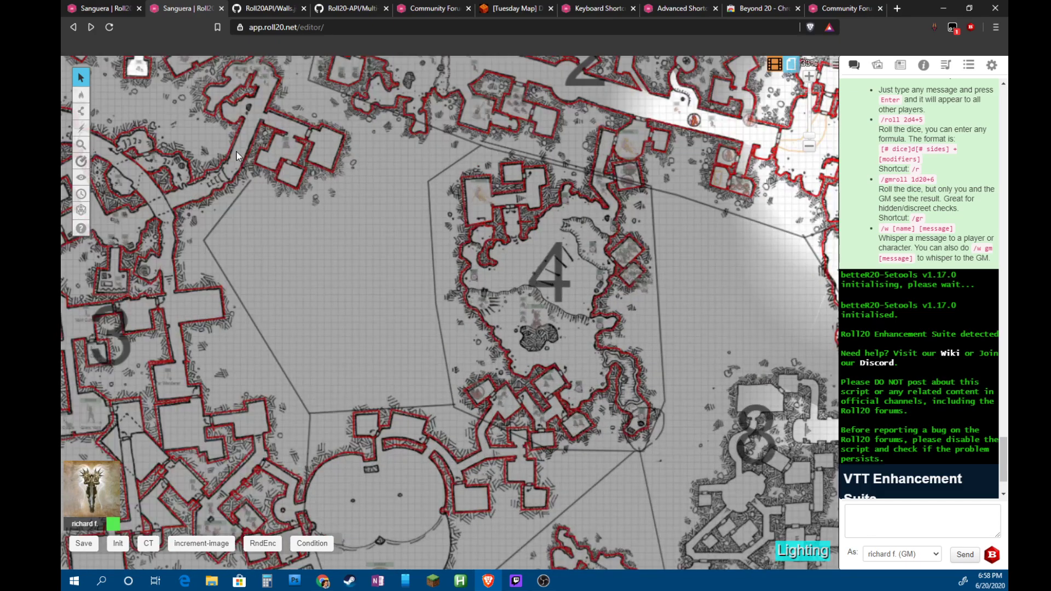
scroll(174, 146, up, 10)
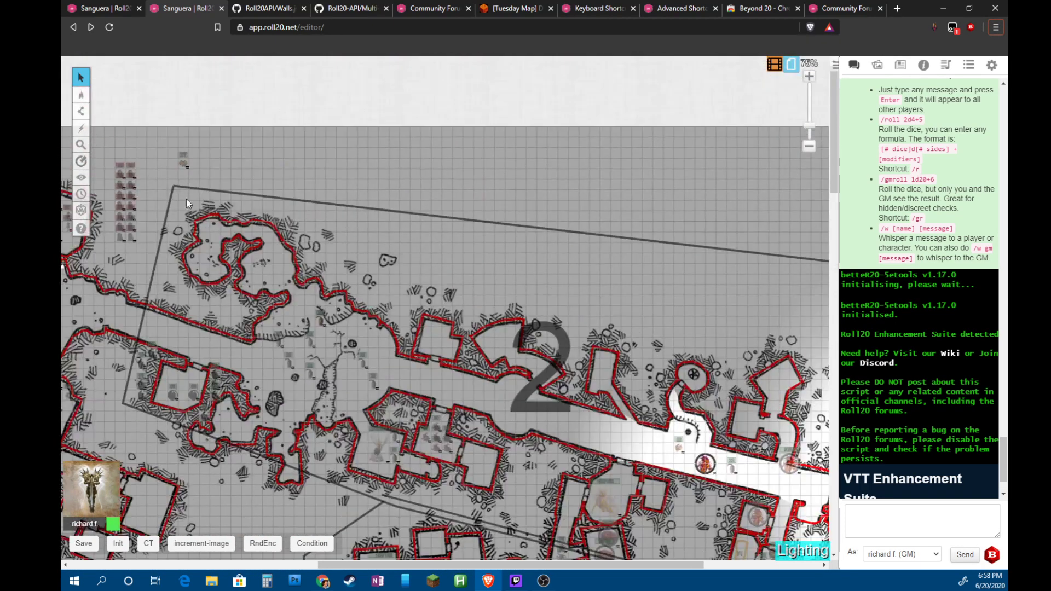
scroll(202, 325, left, 10)
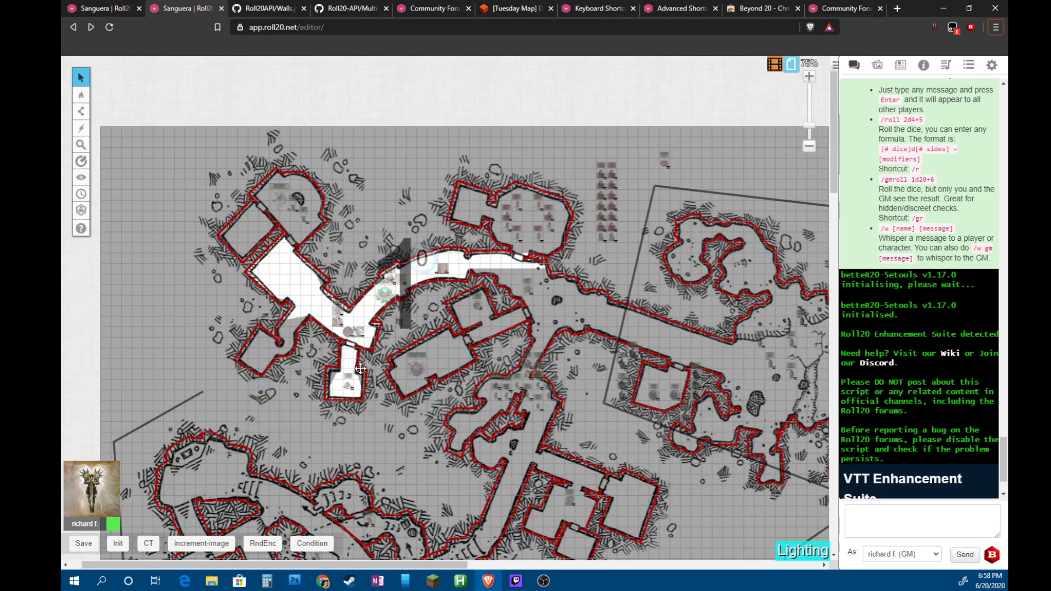
scroll(331, 383, up, 2)
scroll(330, 383, up, 2)
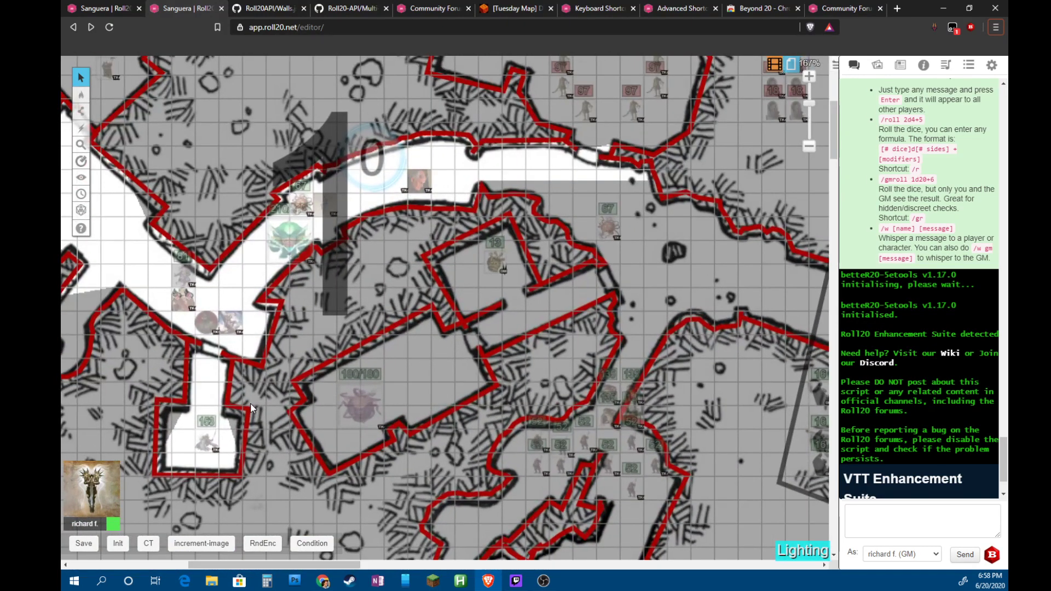
scroll(241, 435, up, 2)
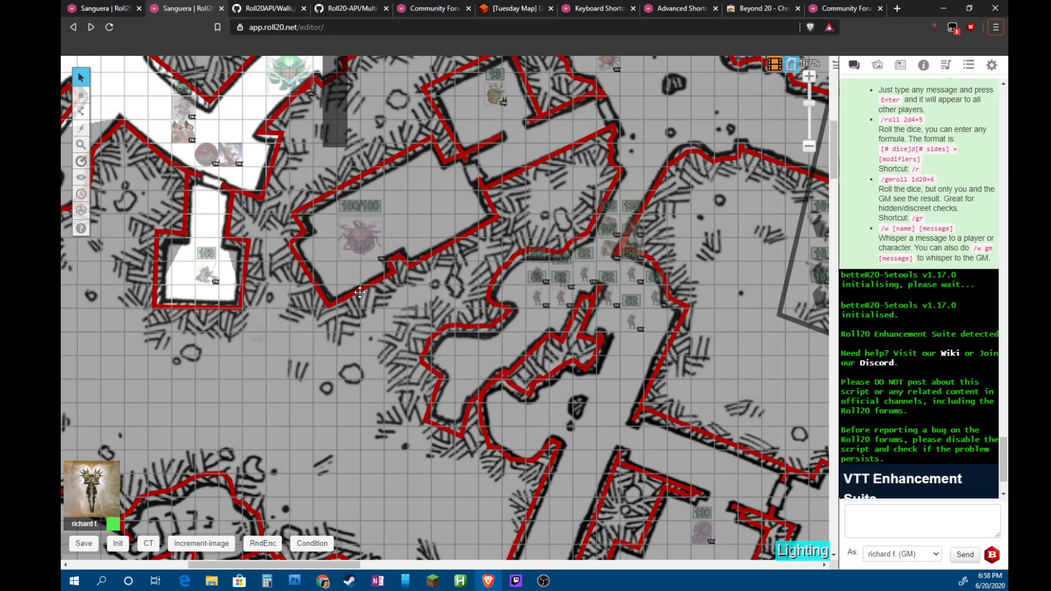
scroll(564, 267, down, 10)
scroll(597, 241, down, 7)
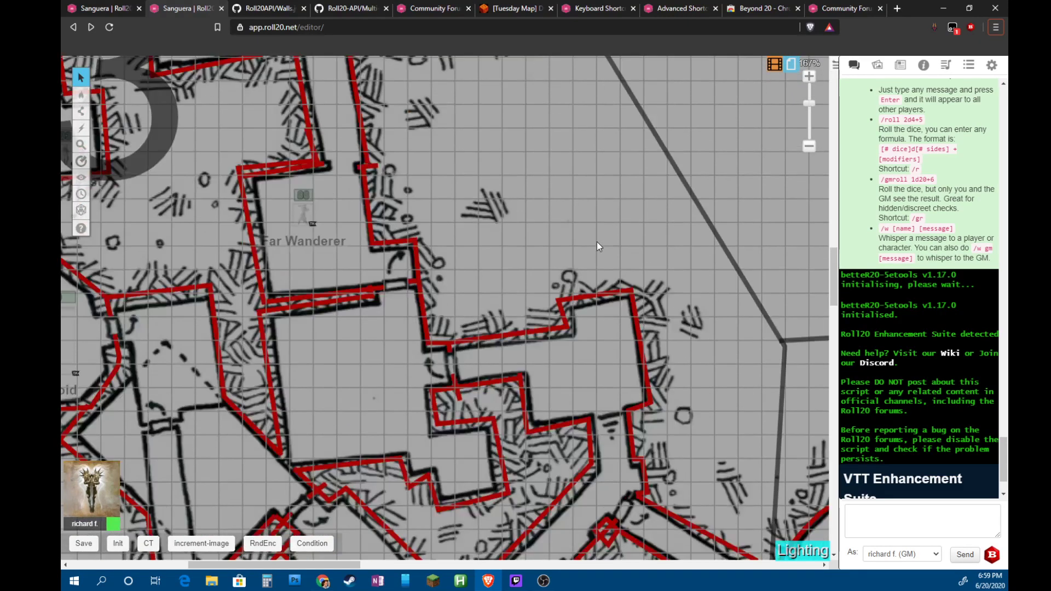
scroll(597, 241, down, 5)
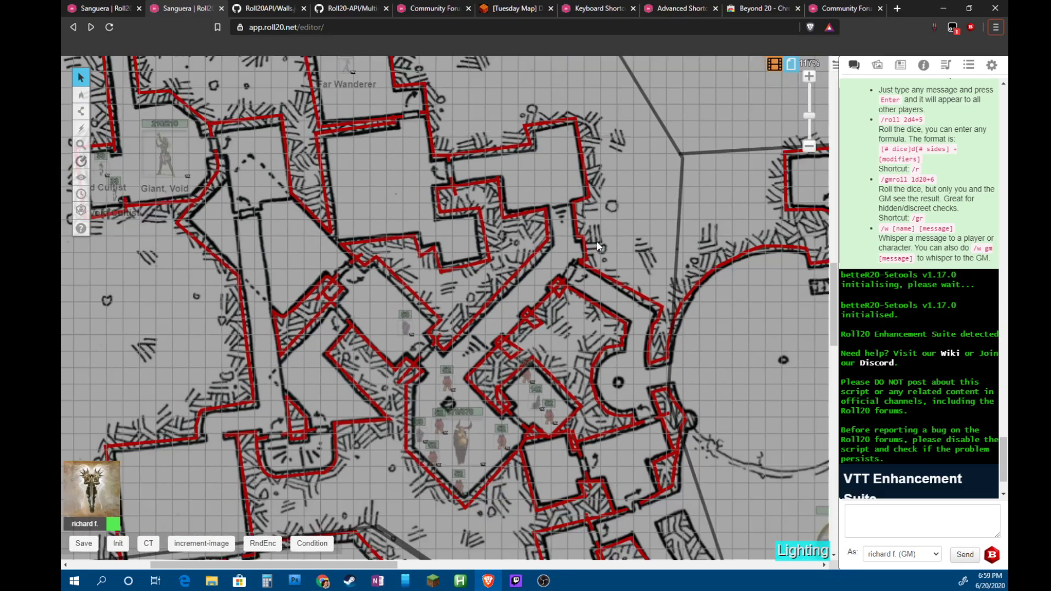
scroll(520, 314, down, 5)
scroll(520, 314, down, 10)
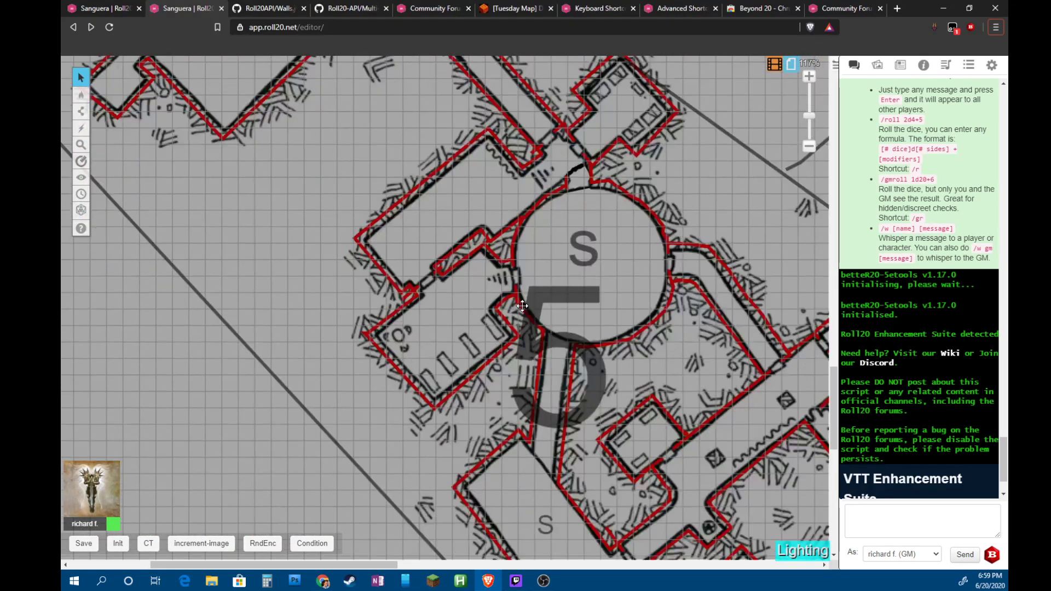
scroll(541, 324, down, 5)
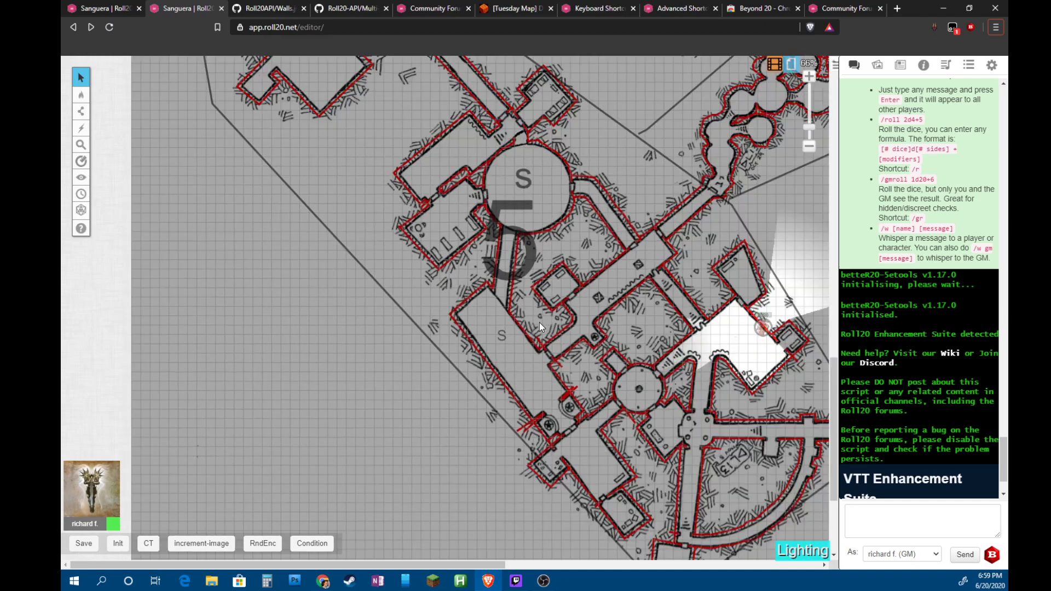
scroll(622, 272, right, 4)
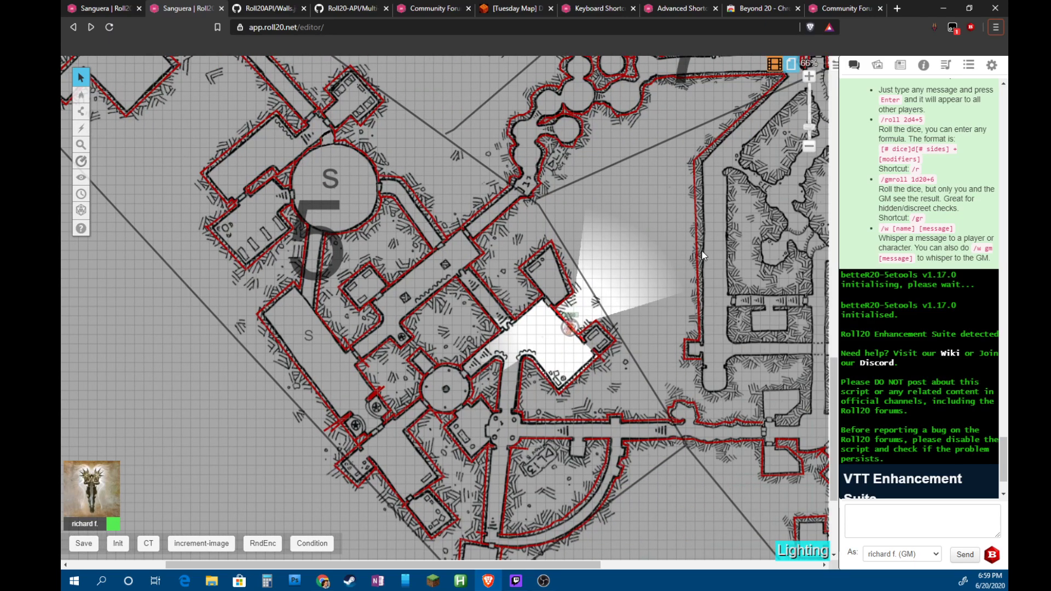
scroll(684, 242, right, 5)
scroll(331, 252, up, 4)
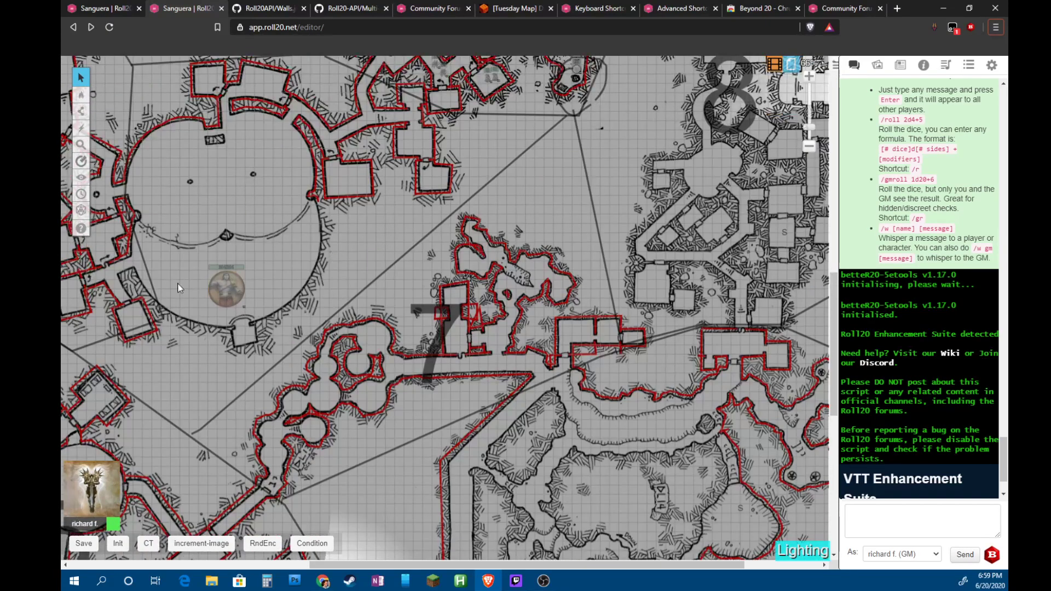
scroll(192, 281, left, 2)
scroll(306, 284, left, 3)
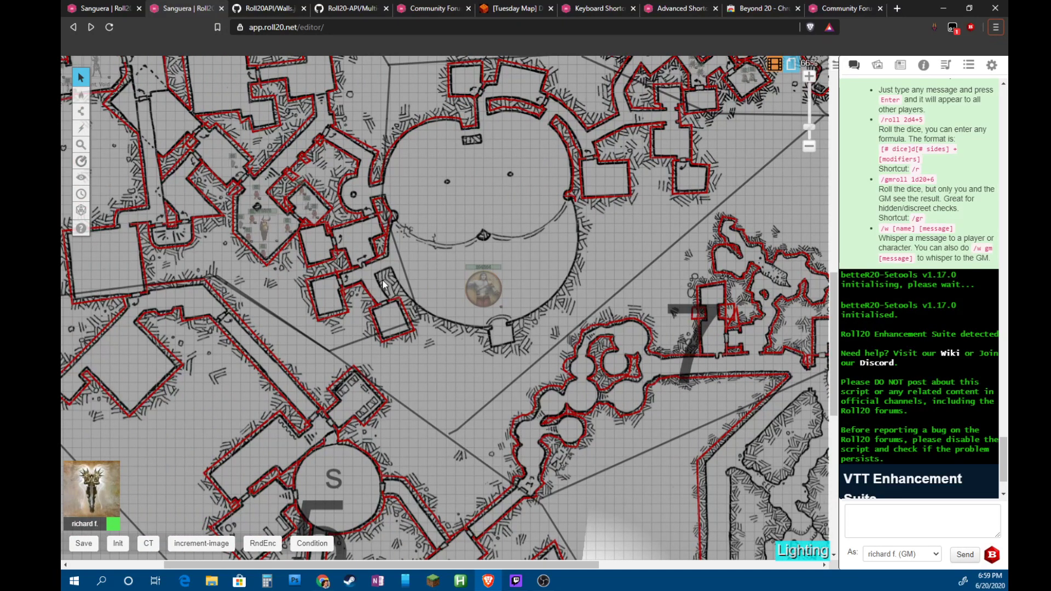
scroll(383, 284, up, 2)
scroll(416, 274, down, 4)
scroll(426, 259, up, 2)
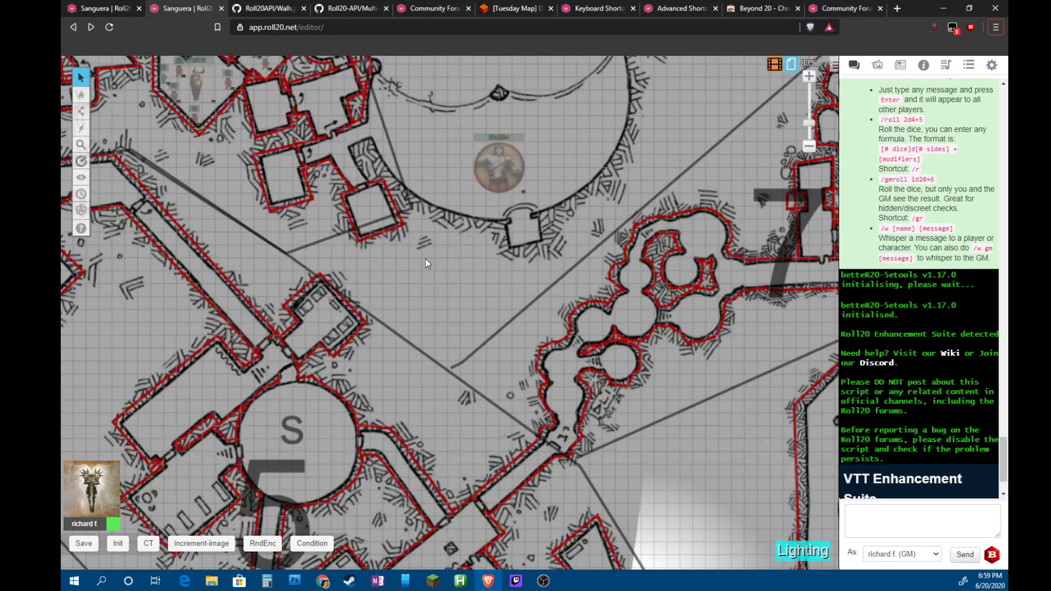
scroll(425, 258, up, 2)
scroll(414, 169, up, 3)
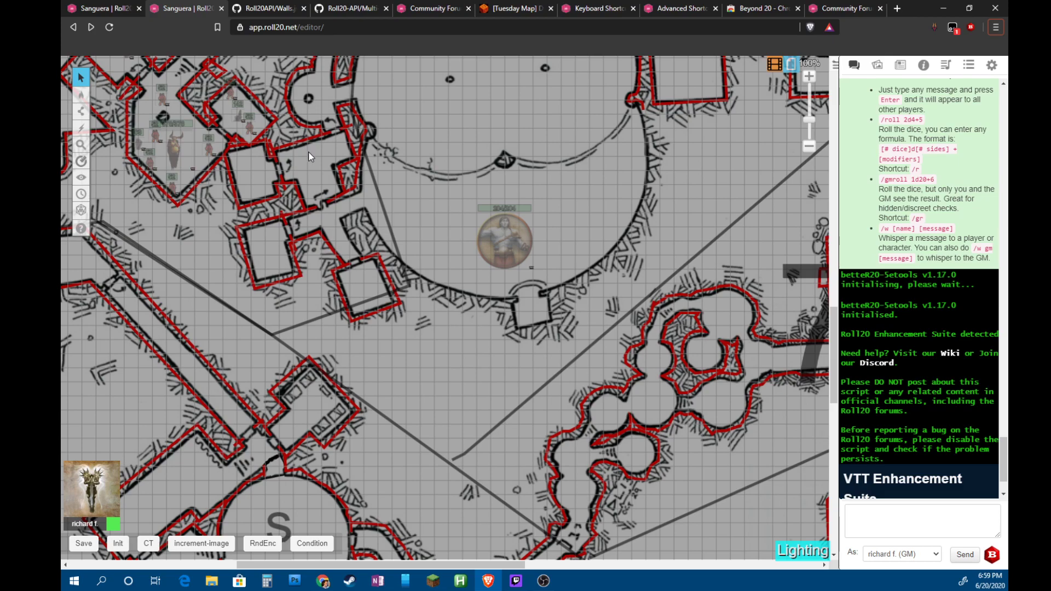
Select the Polygon/Line drawing tool and set its line colour to bright red #ff0000
click(81, 112)
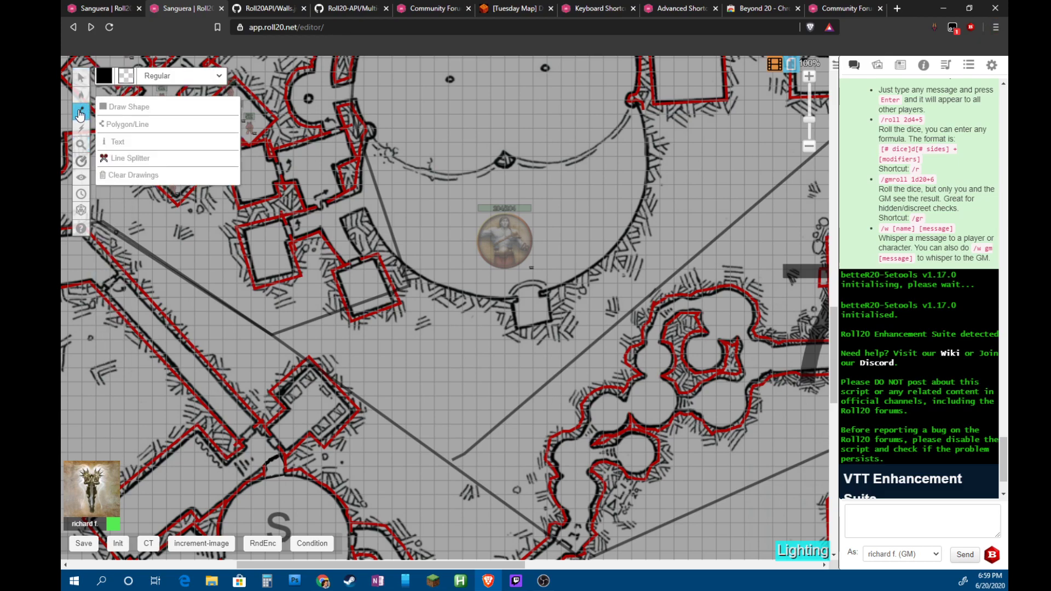
click(103, 80)
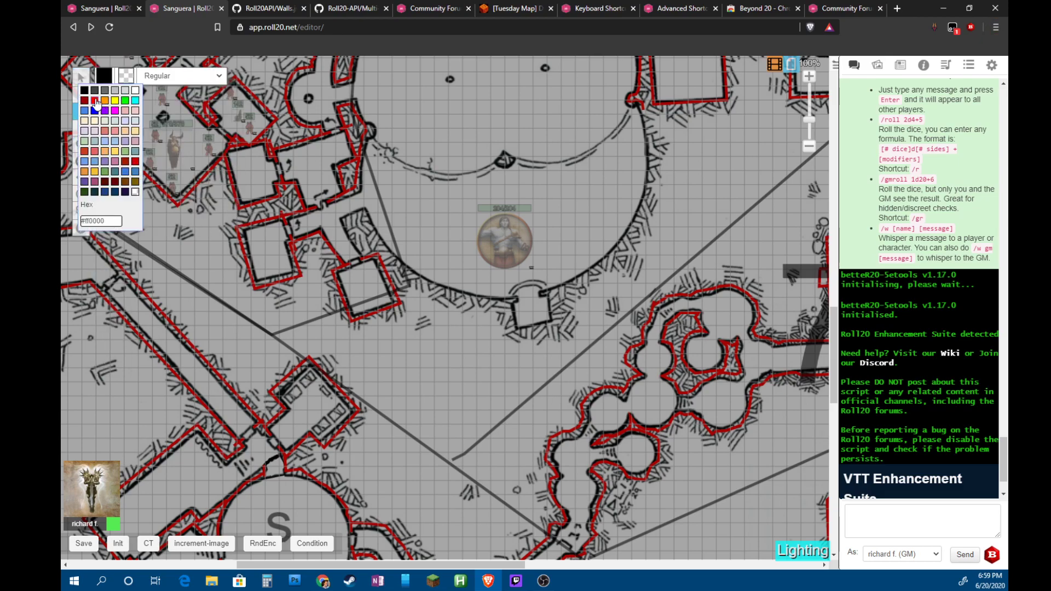
click(85, 106)
mouse_move(85, 107)
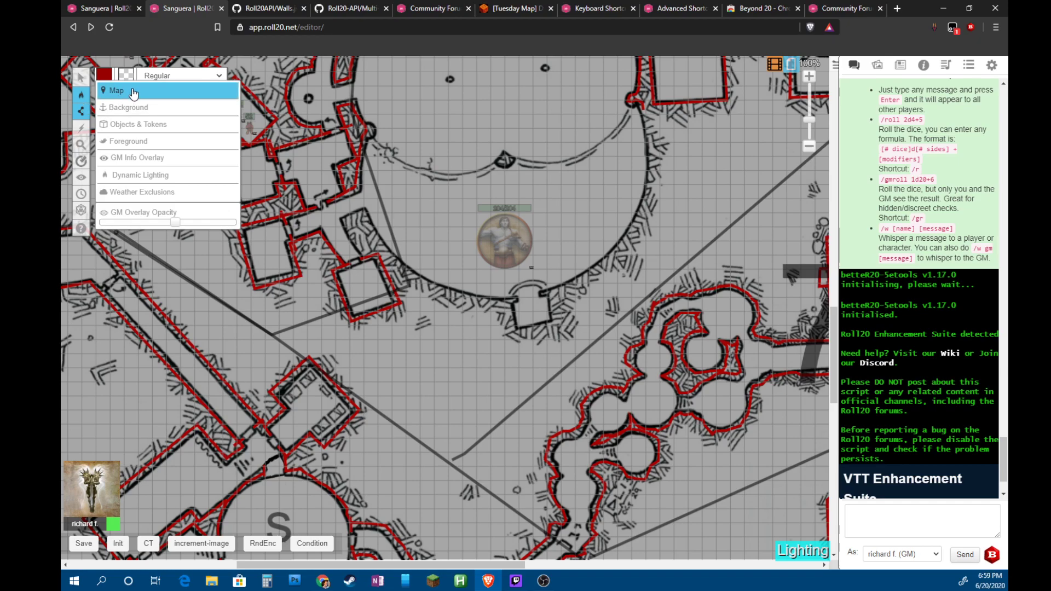
click(104, 76)
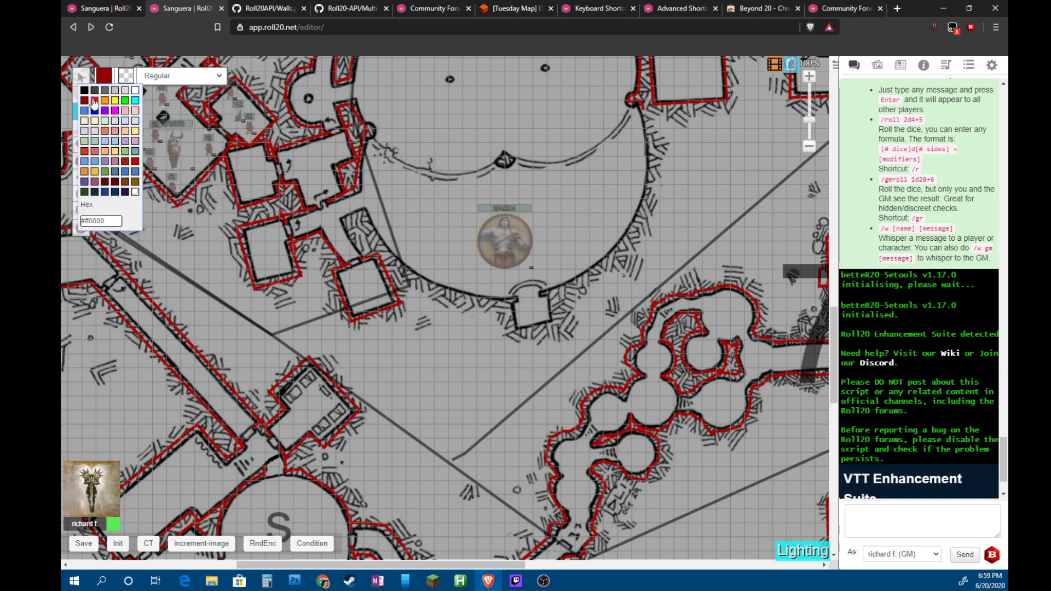
click(96, 103)
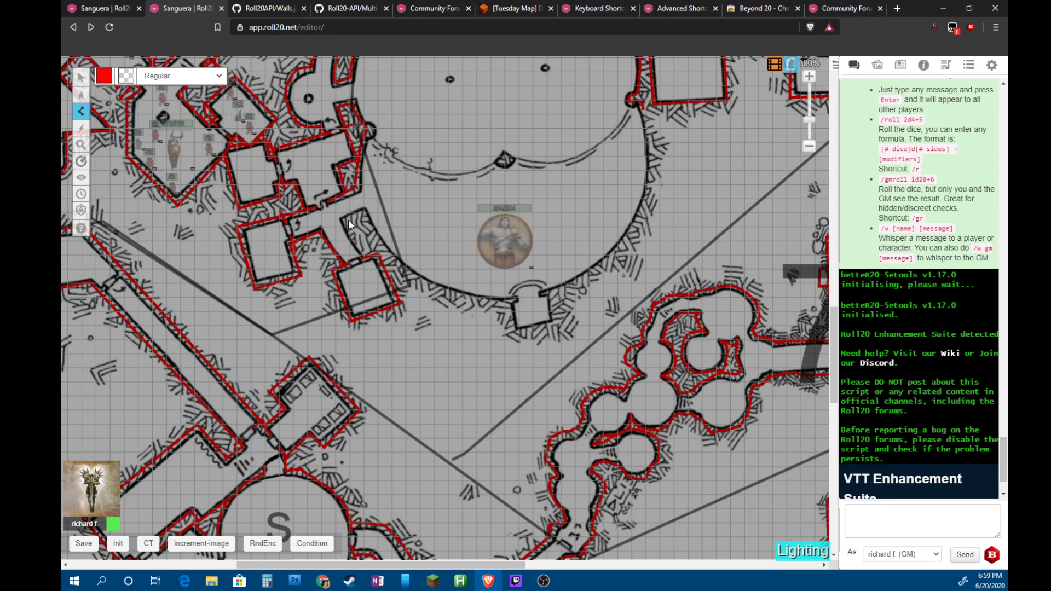
Trace red walls along the chamber's curved lower edge and beside the small alcove
click(368, 254)
click(363, 214)
click(427, 286)
click(455, 297)
click(476, 303)
click(496, 302)
double_click(517, 299)
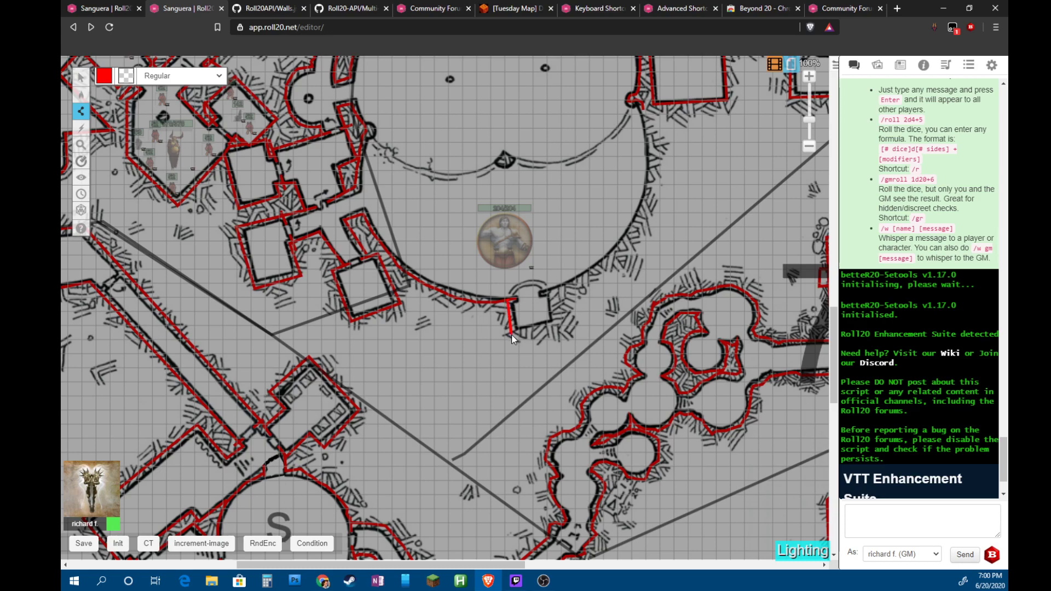
click(560, 323)
double_click(557, 290)
Trace a red wall up the chamber's right arc to its upper end
click(567, 286)
click(589, 275)
click(629, 240)
click(640, 218)
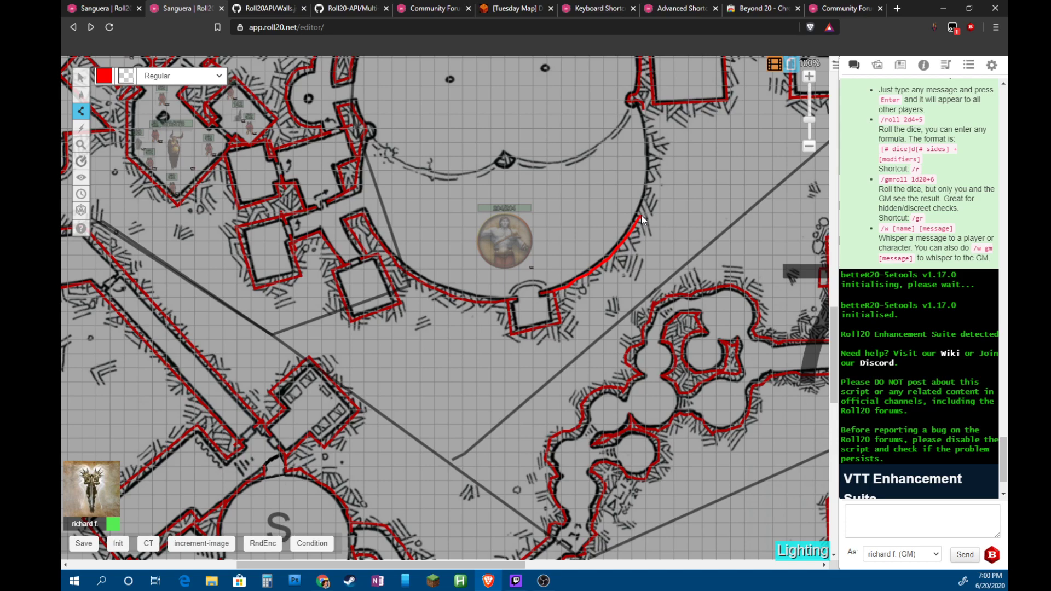
double_click(653, 144)
Scroll and pan the map down to the unwalled cave area below room 7
scroll(800, 229, up, 5)
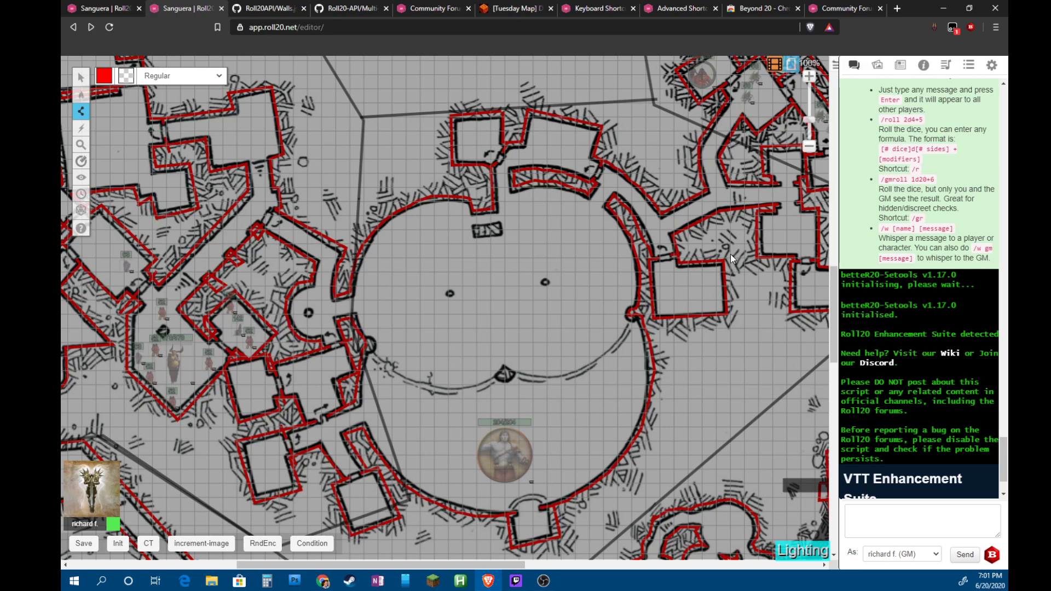
scroll(730, 254, down, 4)
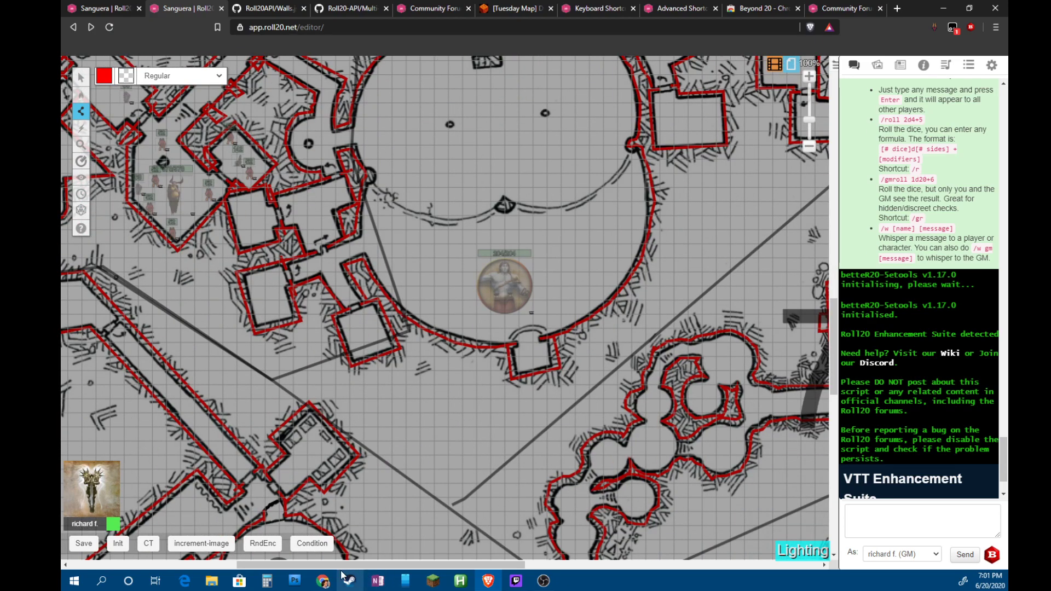
drag(381, 565, 576, 556)
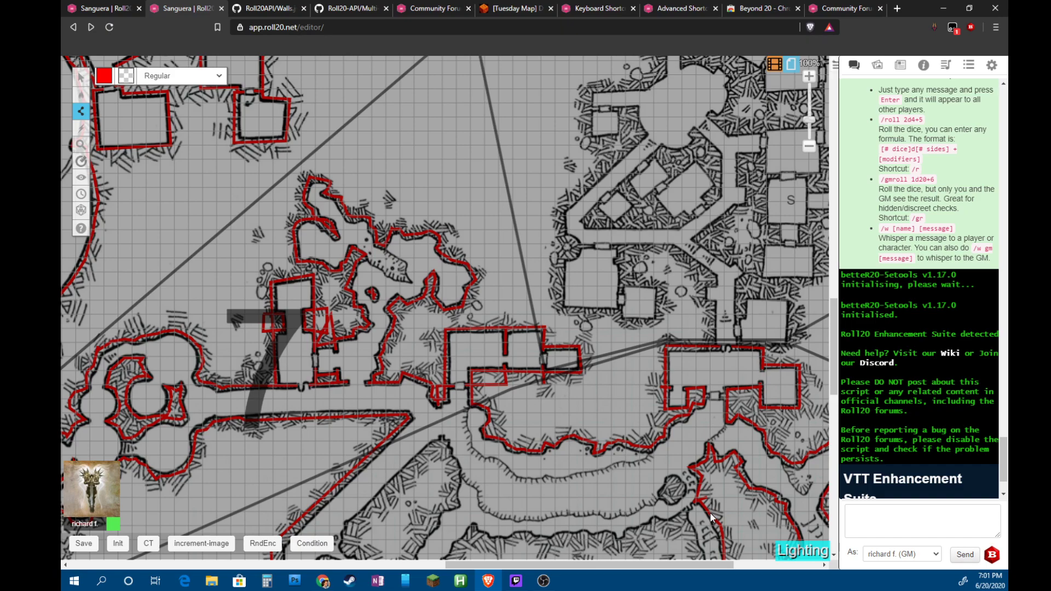
scroll(705, 426, down, 3)
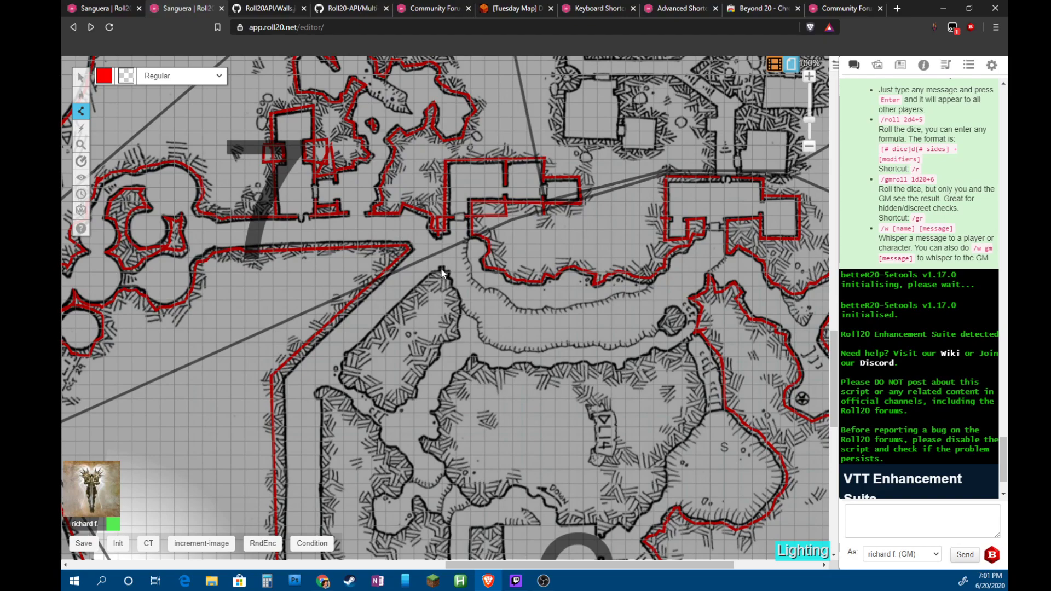
Trace a closed red wall around the pointed rock outcrop just south of room 7's buildings
drag(440, 317, 441, 269)
click(431, 275)
click(456, 304)
click(452, 326)
click(455, 333)
click(433, 353)
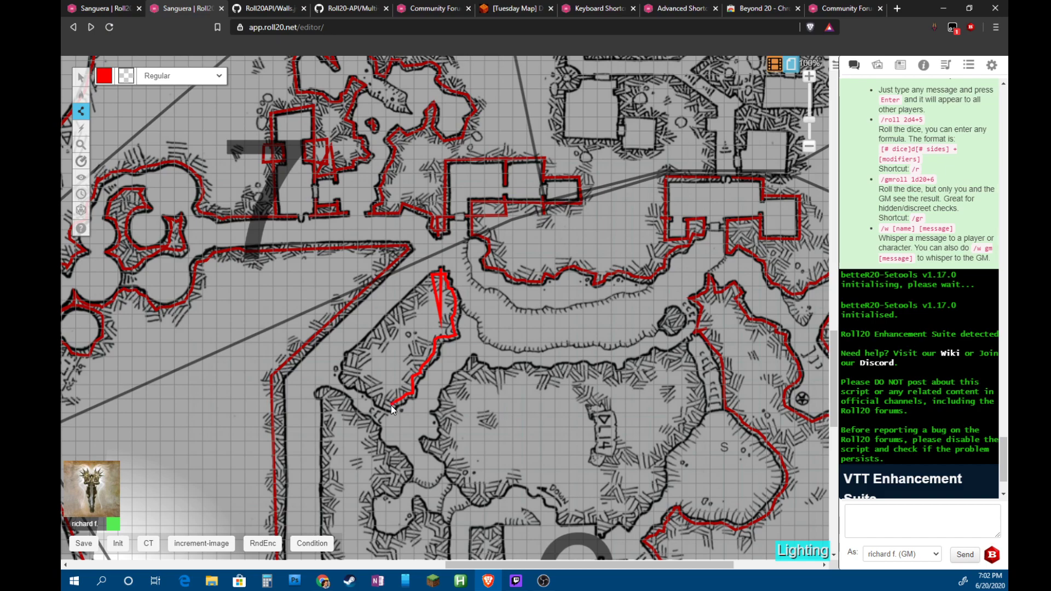
click(390, 408)
click(348, 357)
click(432, 275)
right_click(431, 277)
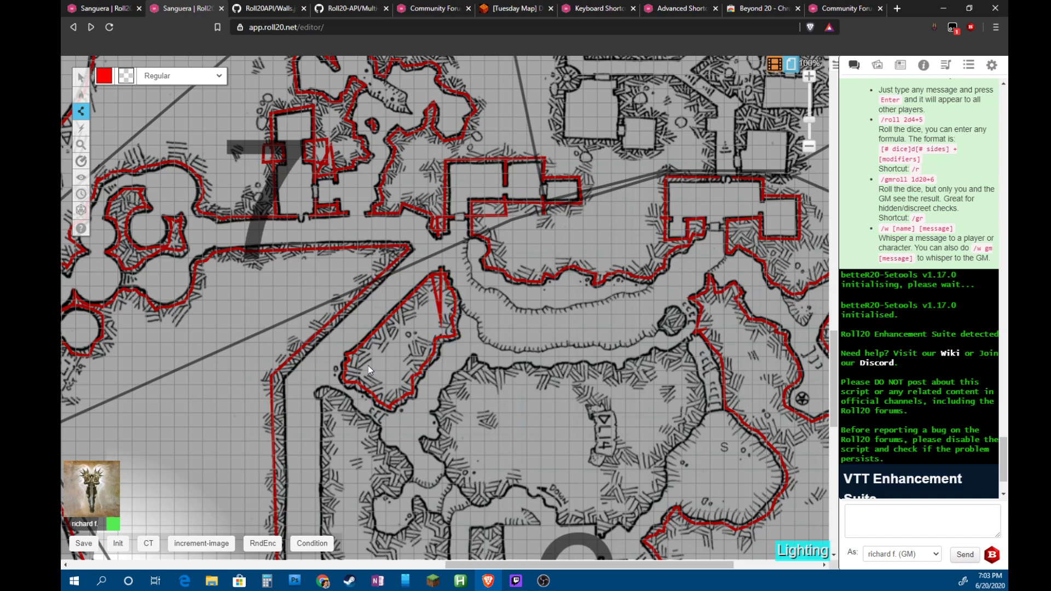
Outline the rocky mass west of the central cave with a closed wall, then begin a wall at its top
scroll(367, 362, down, 3)
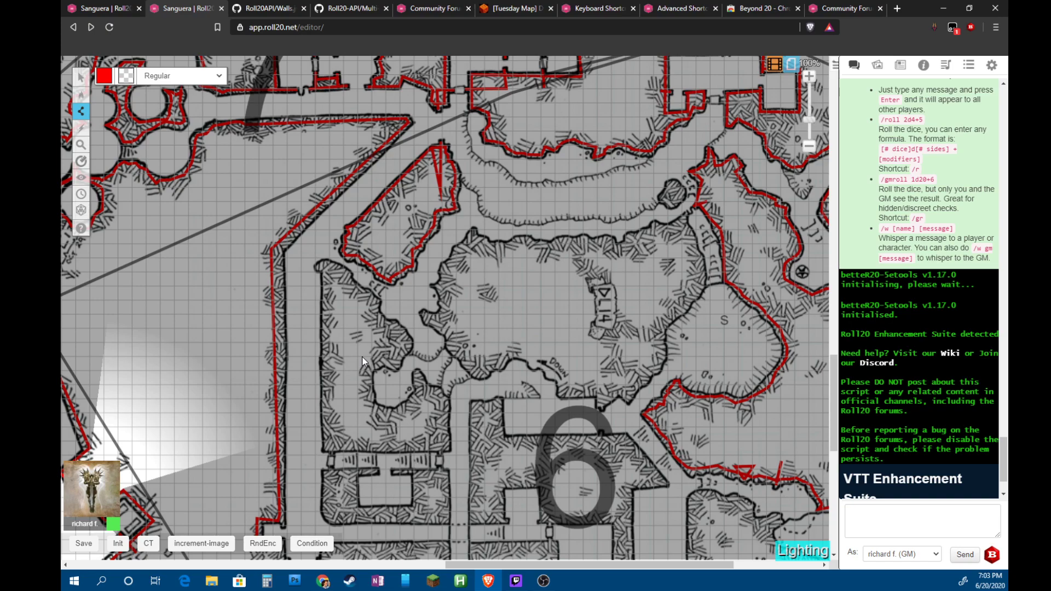
click(324, 267)
click(326, 445)
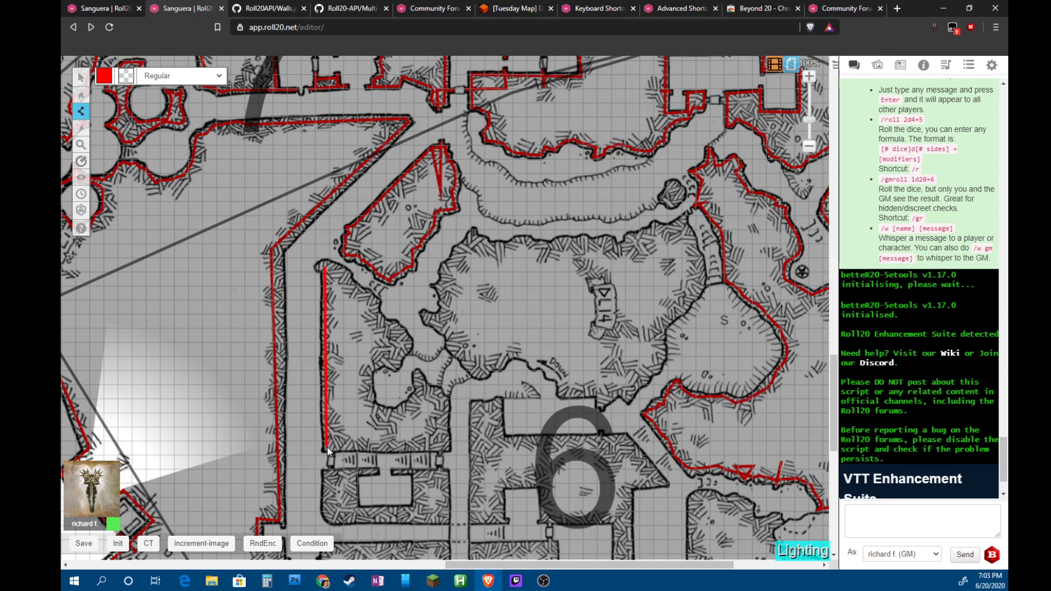
click(445, 446)
click(446, 401)
click(418, 374)
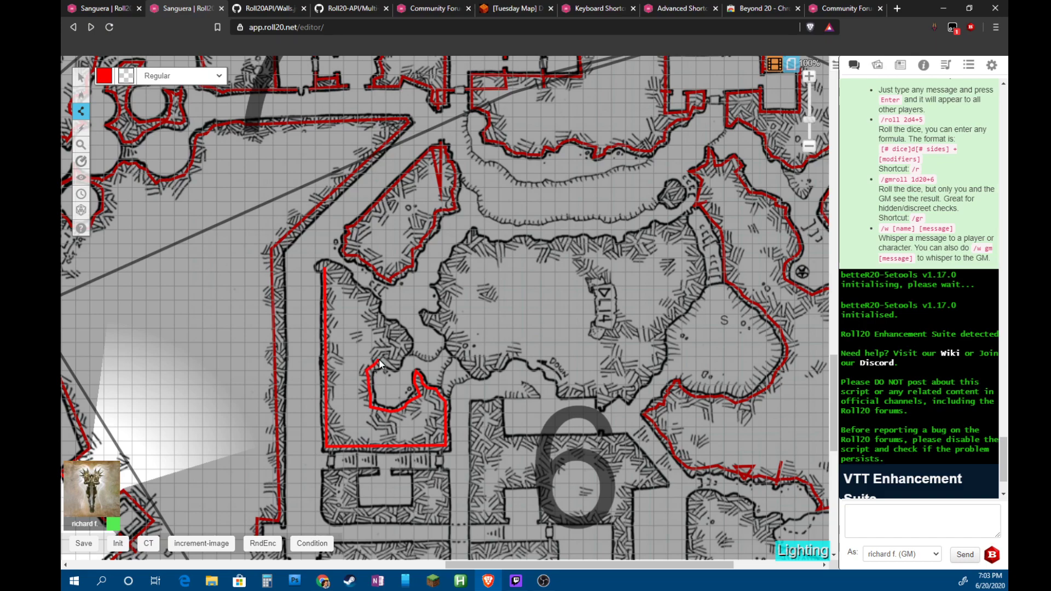
click(396, 366)
click(401, 355)
click(352, 287)
click(323, 266)
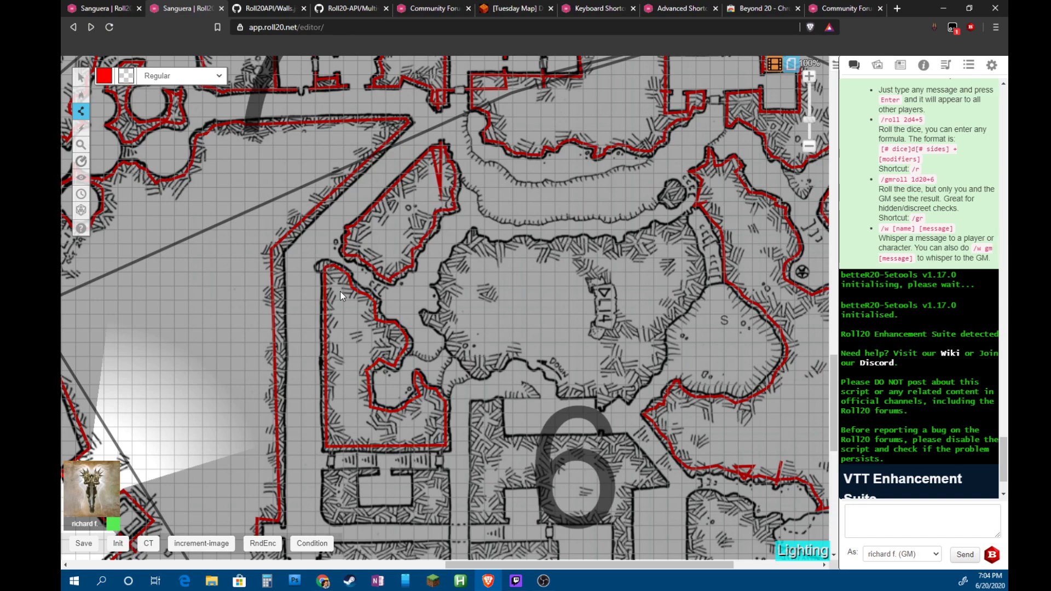
click(318, 267)
click(331, 277)
Wall the small room in area 6 and its inner recess
scroll(345, 378, down, 3)
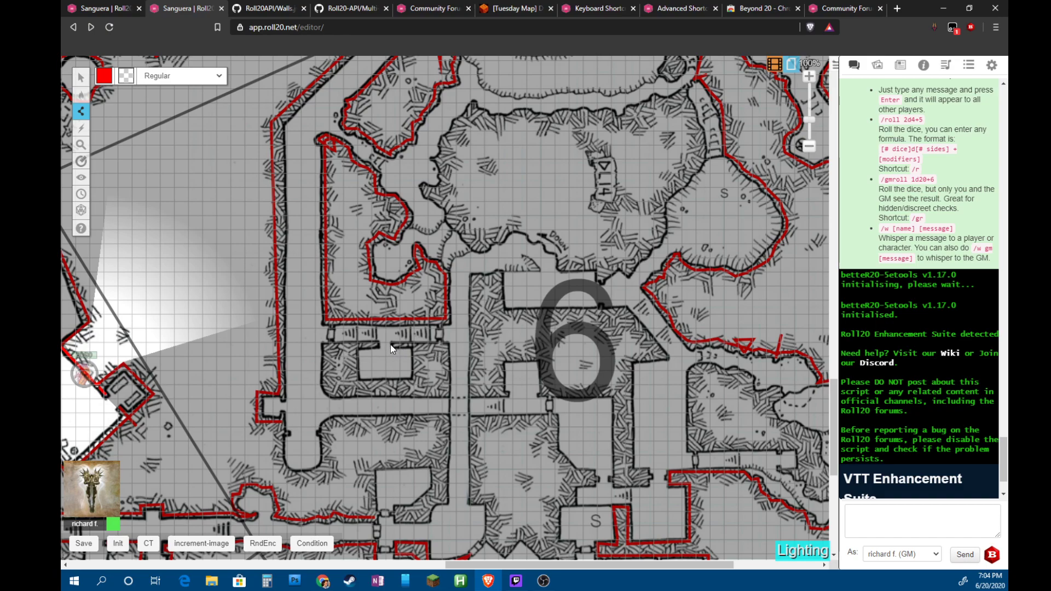
click(445, 346)
click(447, 393)
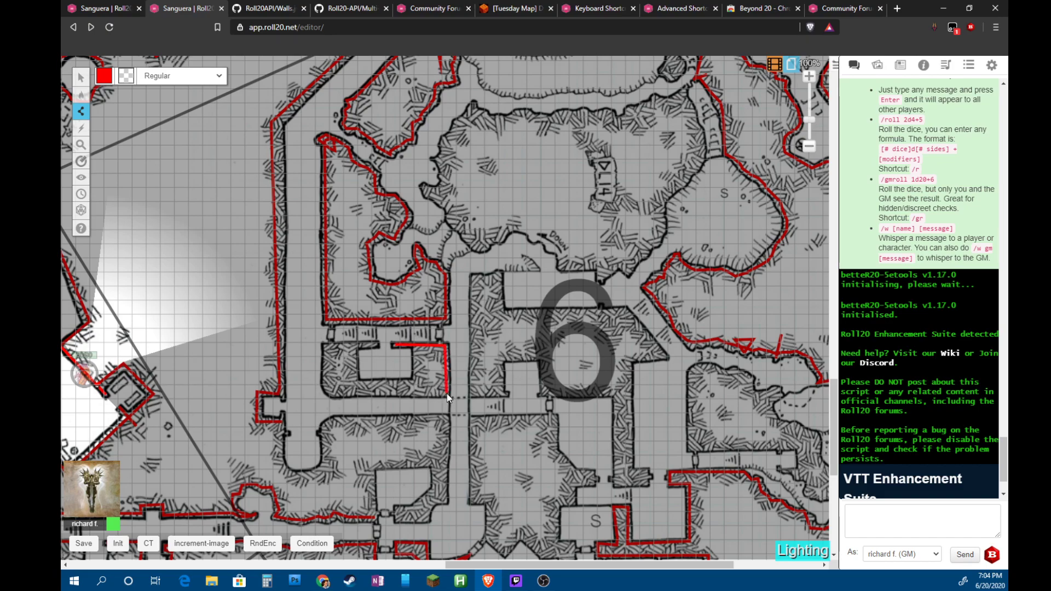
click(330, 392)
click(327, 377)
click(325, 345)
double_click(378, 346)
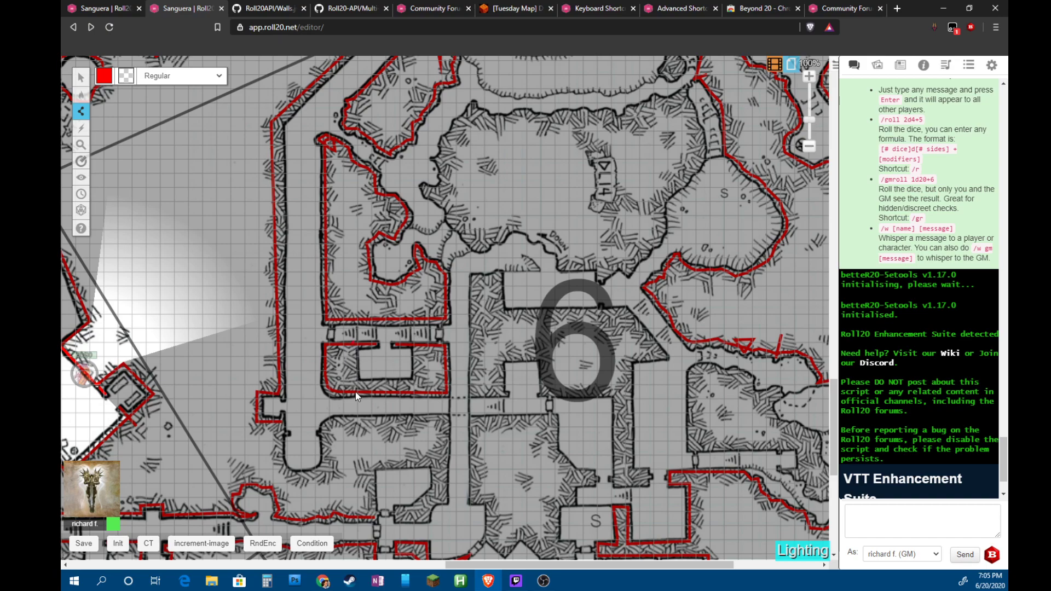
click(417, 383)
click(415, 345)
Draw walls along room 6's top edge, angled right side, doorway jog and inner passage
click(624, 315)
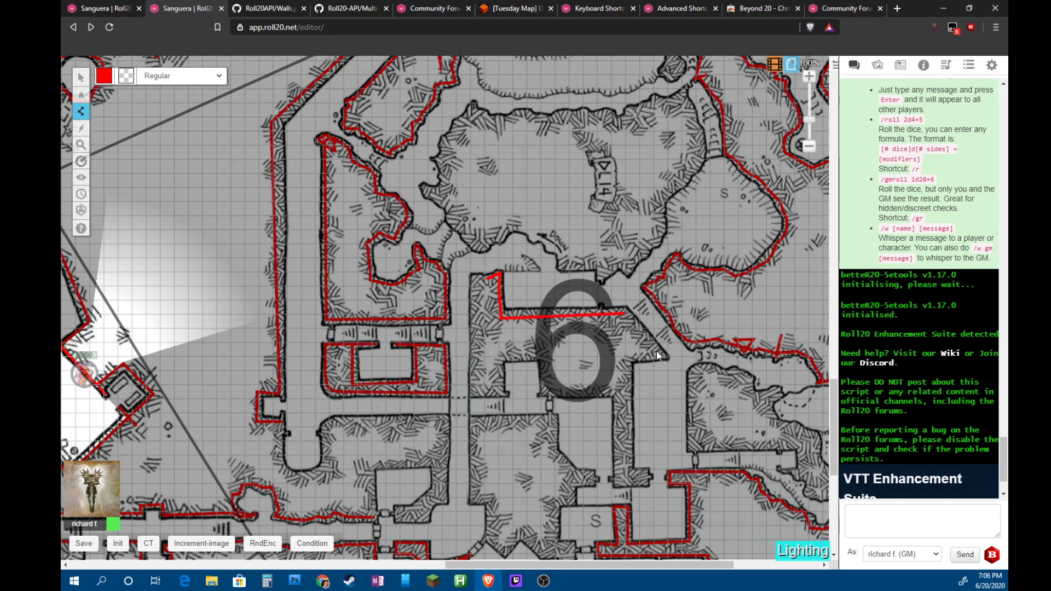
click(663, 355)
click(630, 471)
click(645, 471)
click(646, 485)
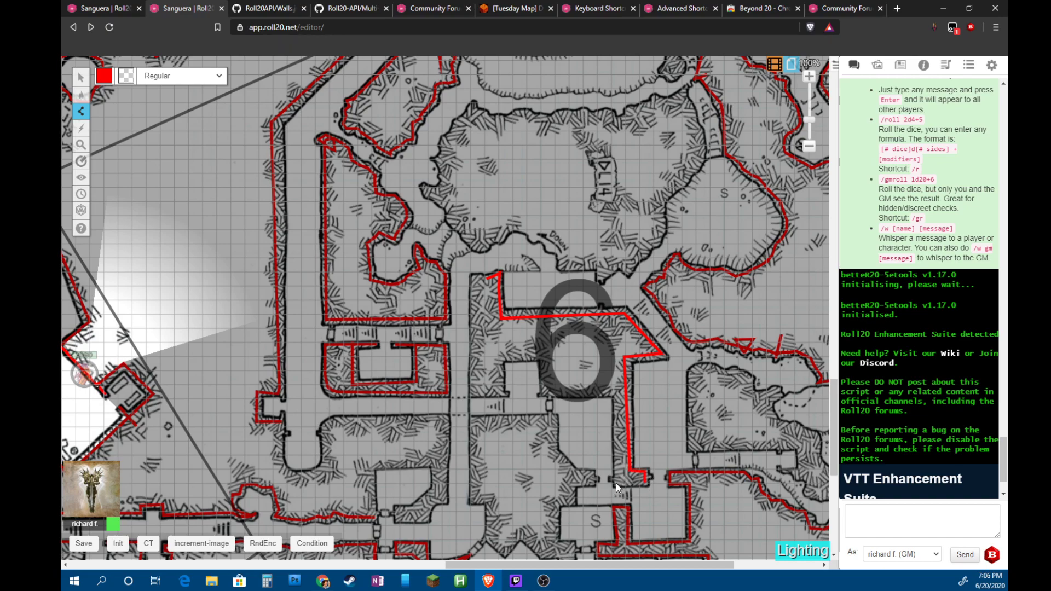
click(616, 392)
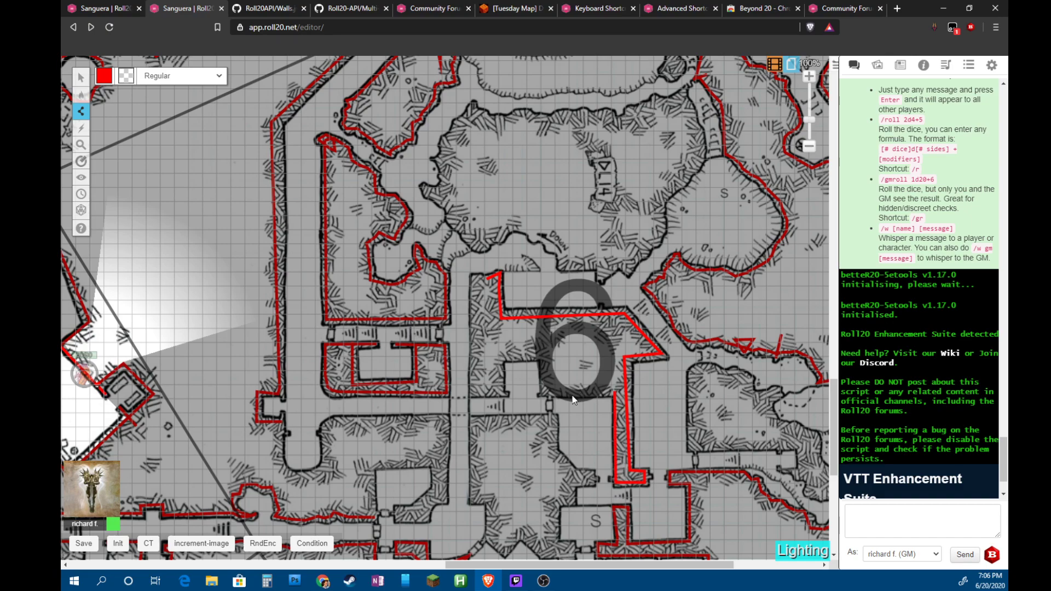
click(539, 393)
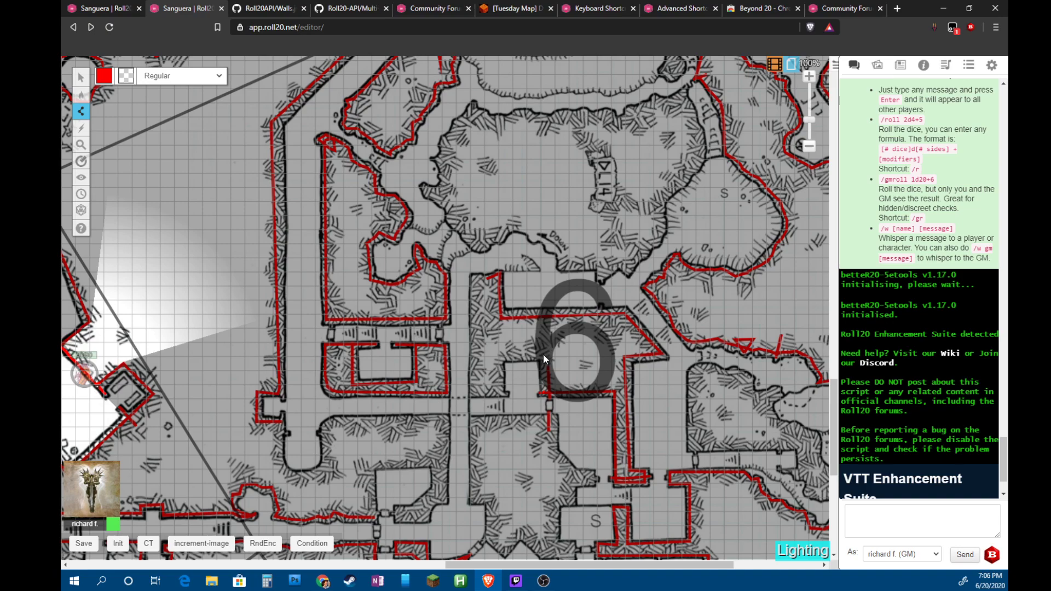
Add walls along room 6's interior edges and cancel a stray diagonal wall from the lower doorway
click(499, 355)
double_click(500, 396)
click(474, 278)
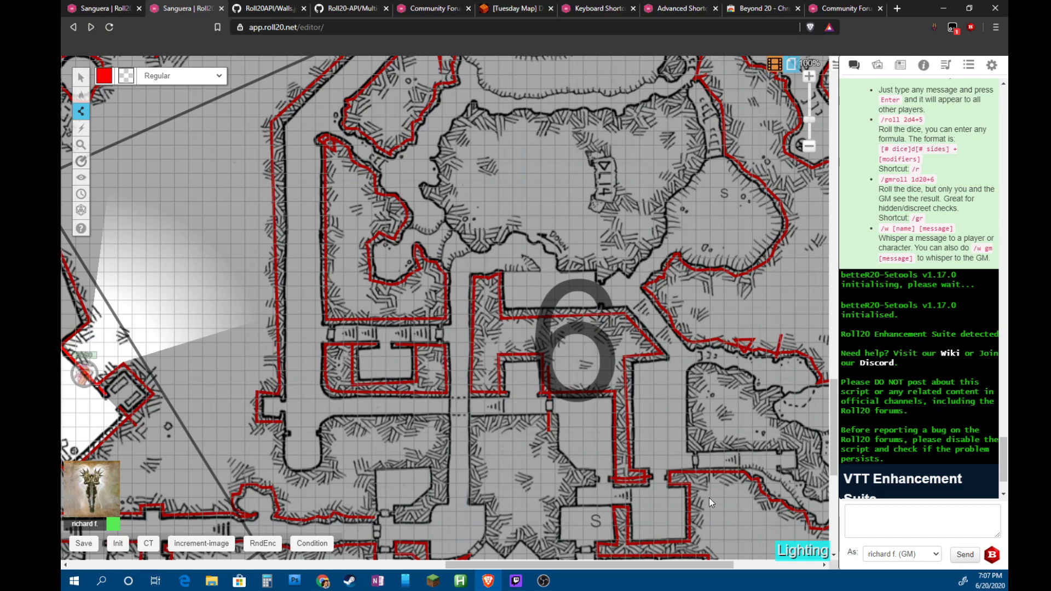
click(667, 478)
key(Escape)
Switch to the Start page and zoom out to 58% to show the session recap
click(791, 65)
click(595, 83)
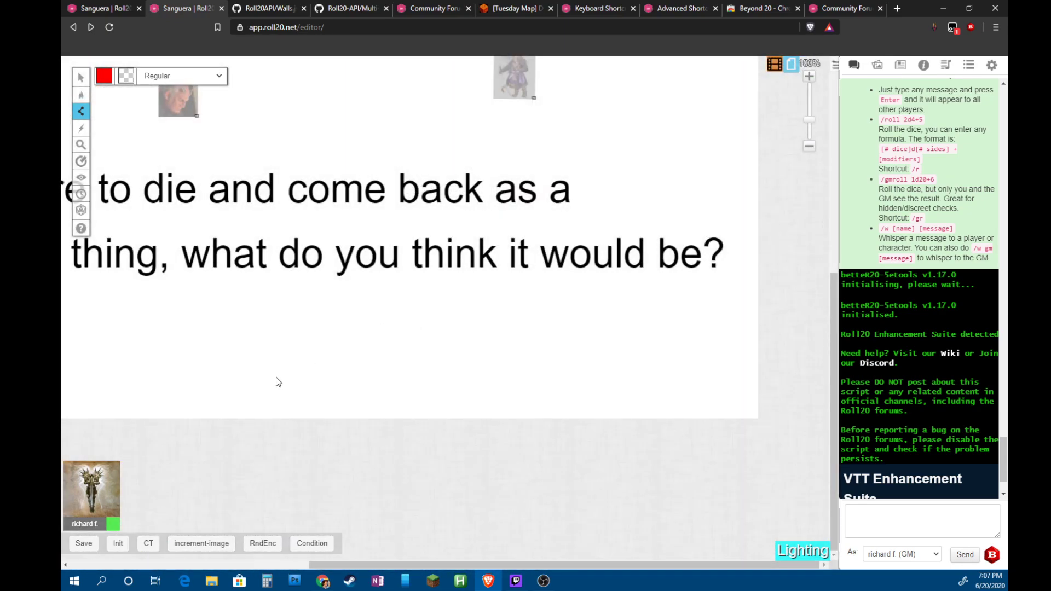
scroll(267, 289, up, 2)
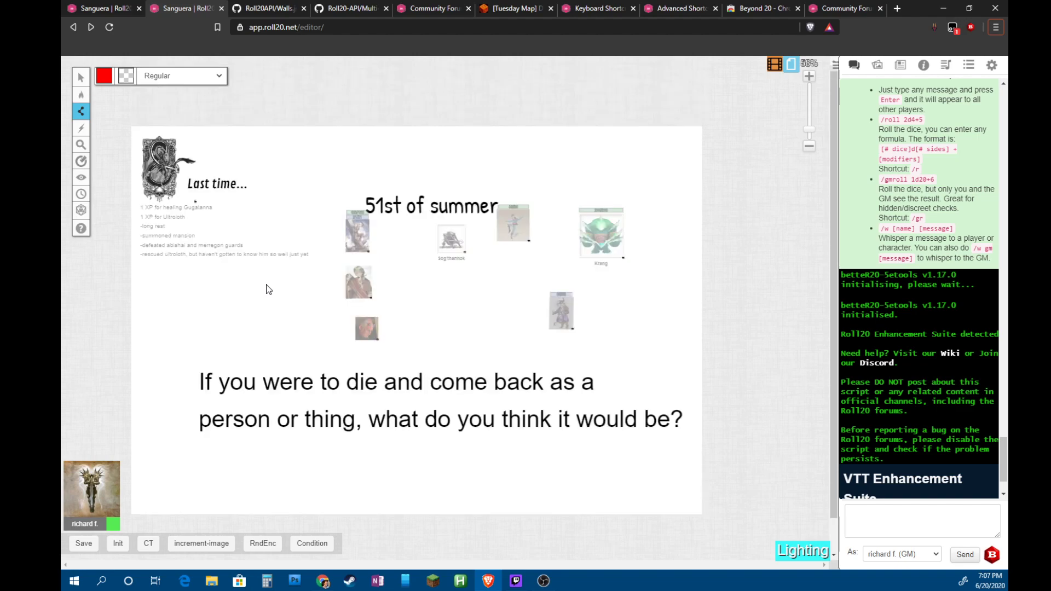
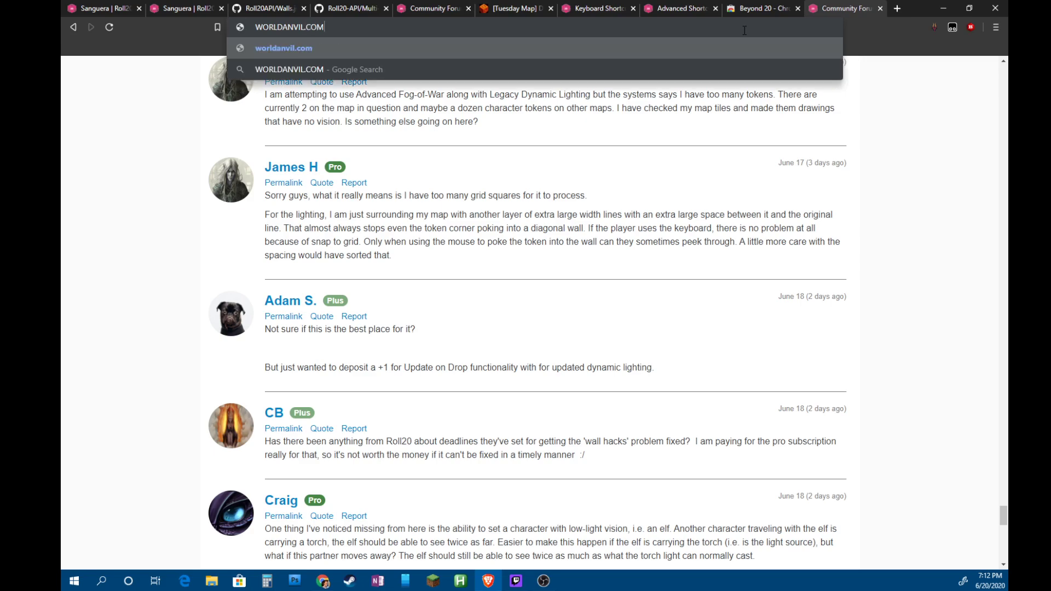
Sign in to worldanvil.com with the account username and password, save the password, and return to Roll20
key(Return)
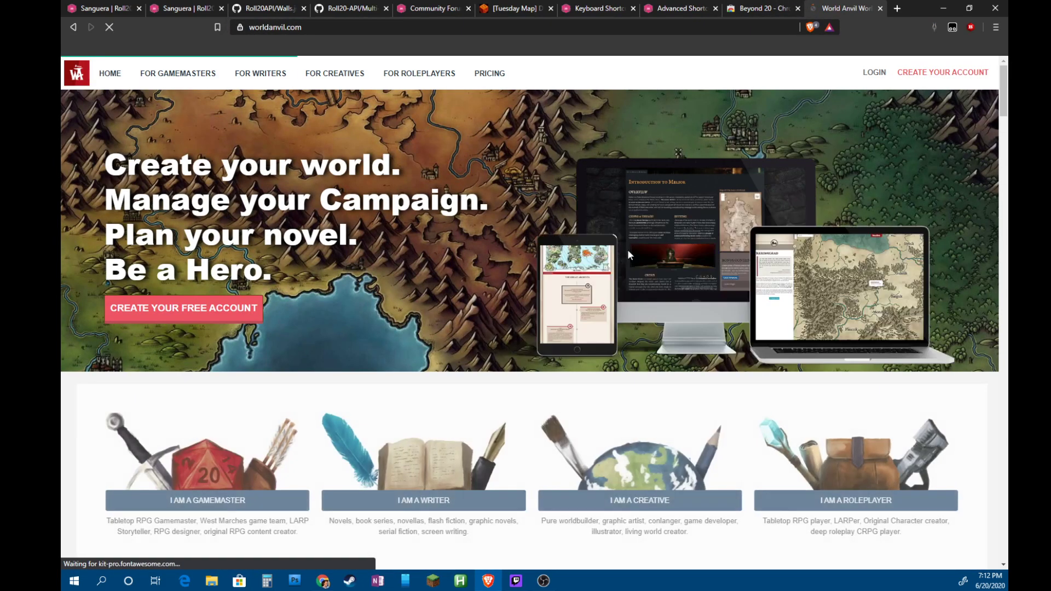
click(877, 75)
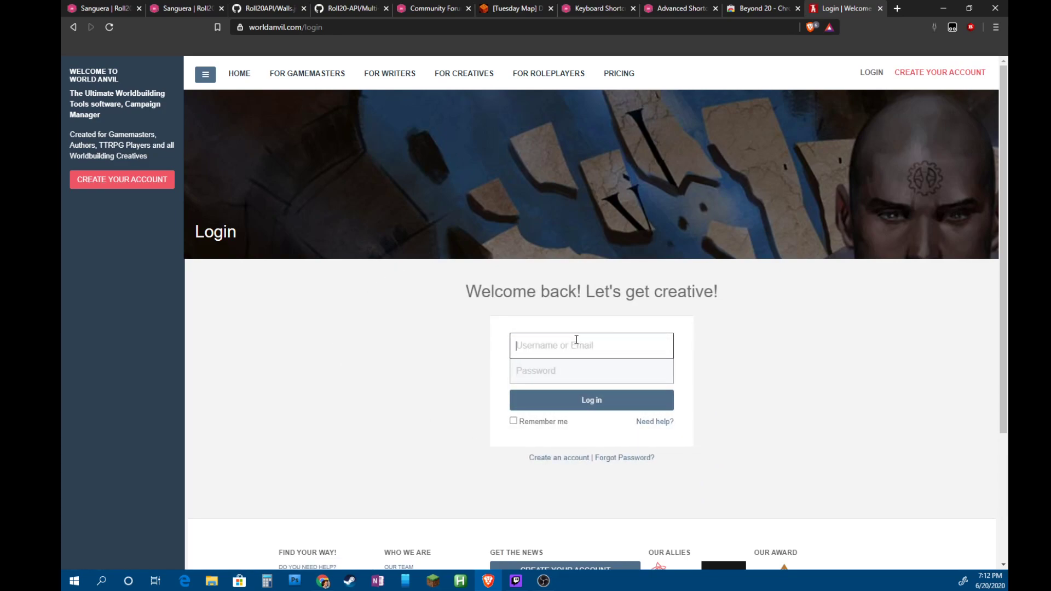
text(jerry247)
key(Tab)
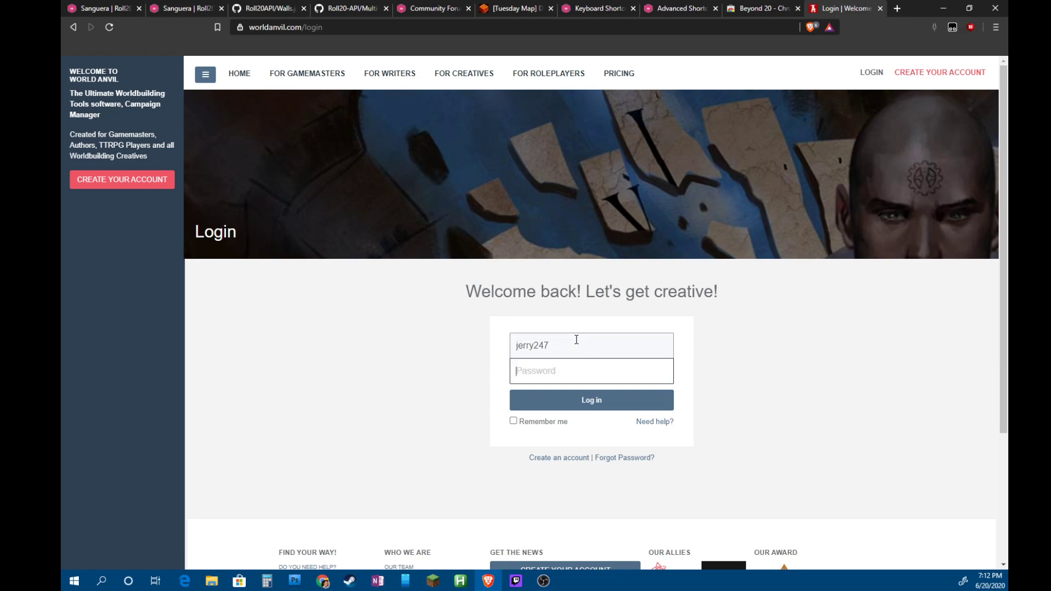
text(********)
key(Return)
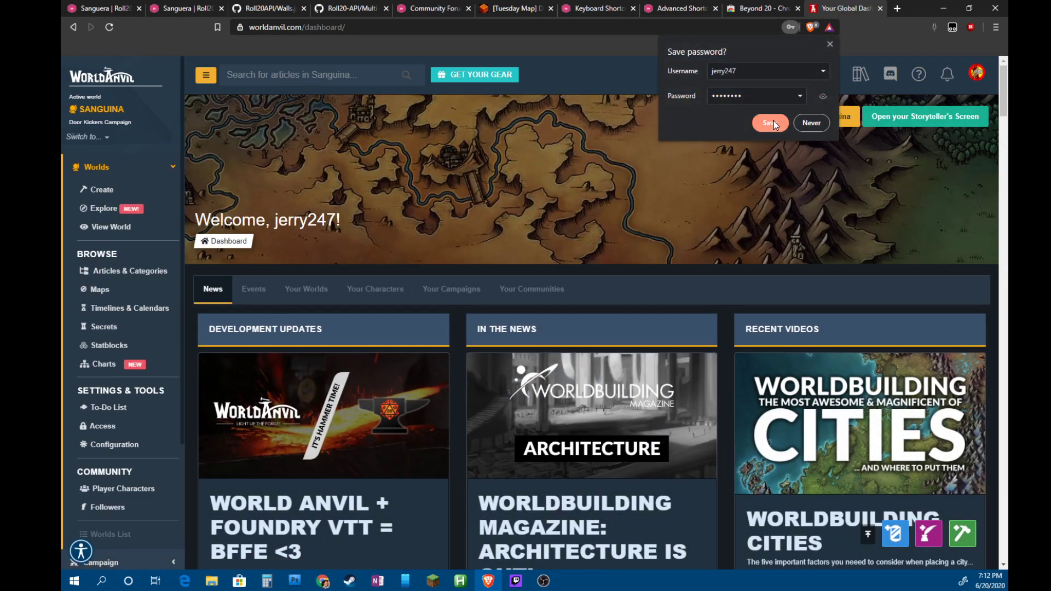
click(772, 121)
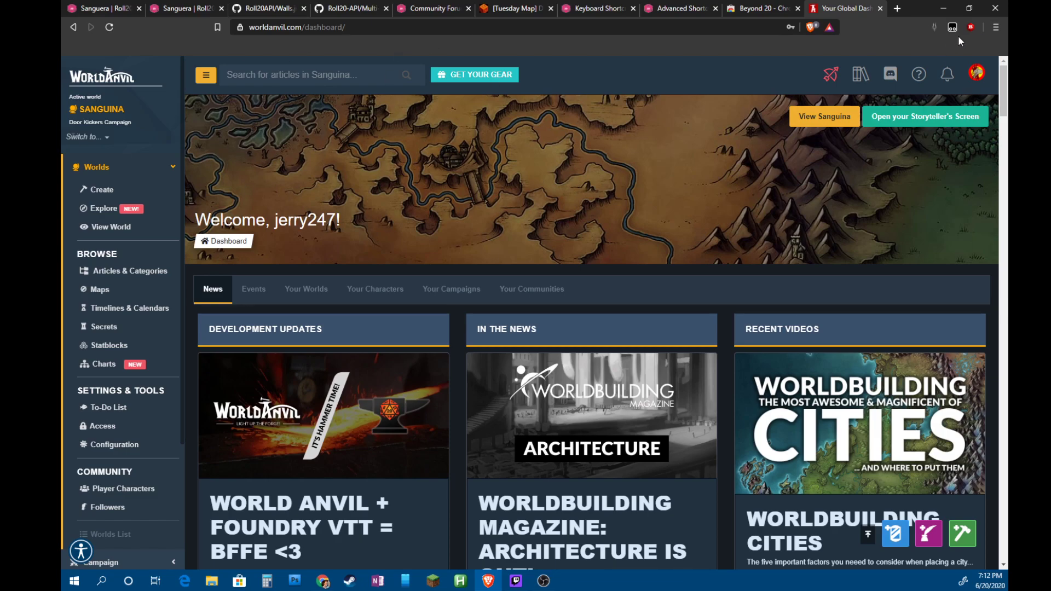
click(97, 9)
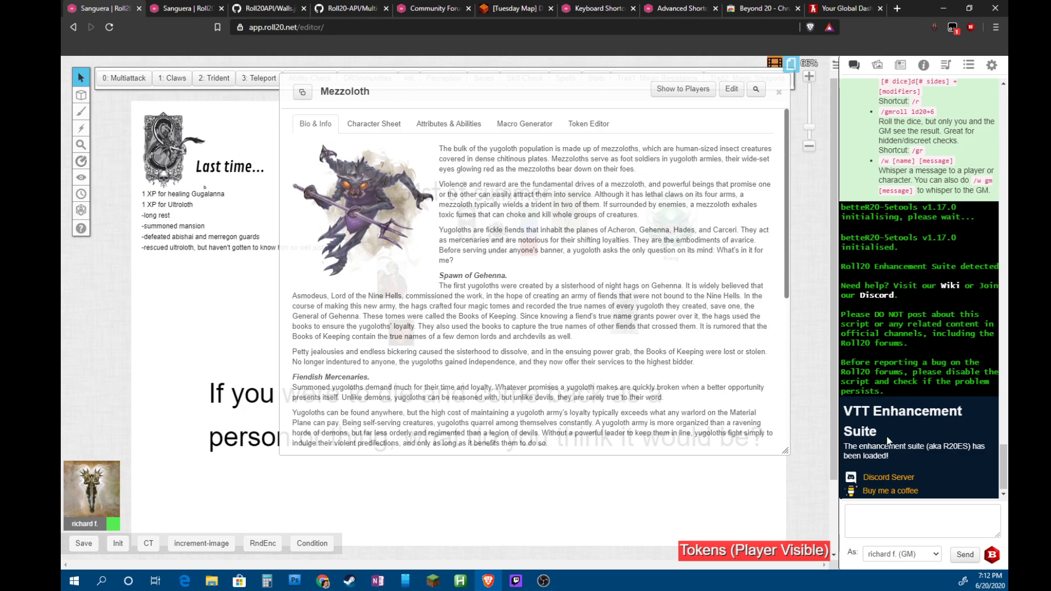
drag(887, 441, 843, 416)
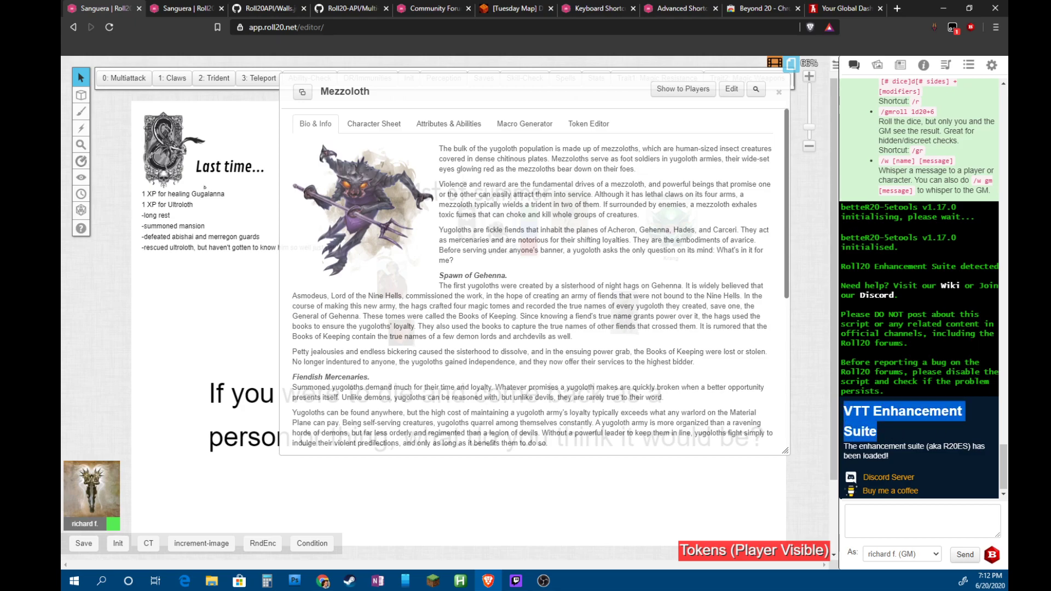
drag(883, 208, 841, 208)
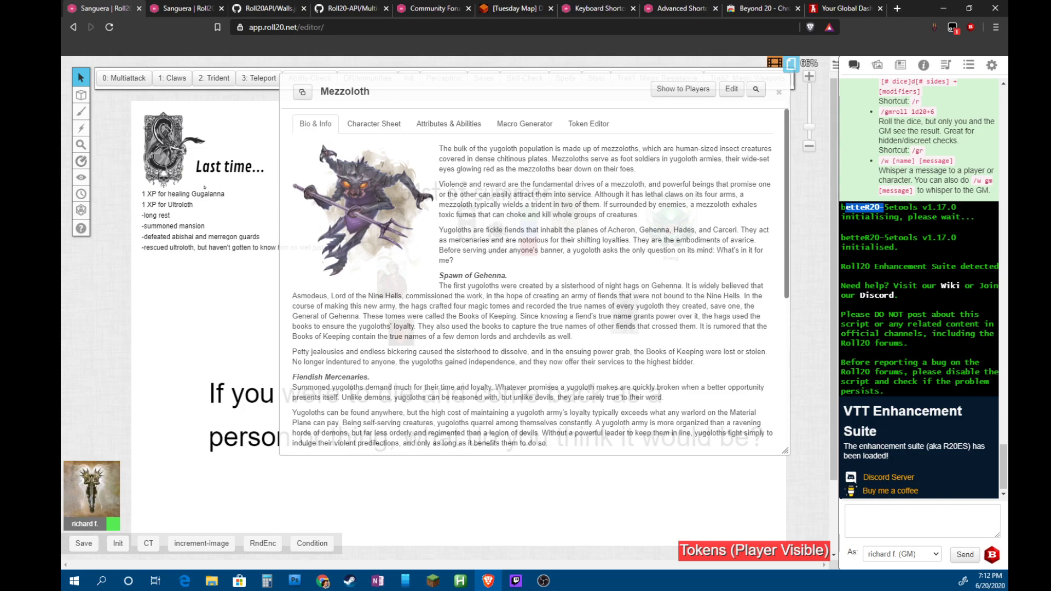
click(887, 229)
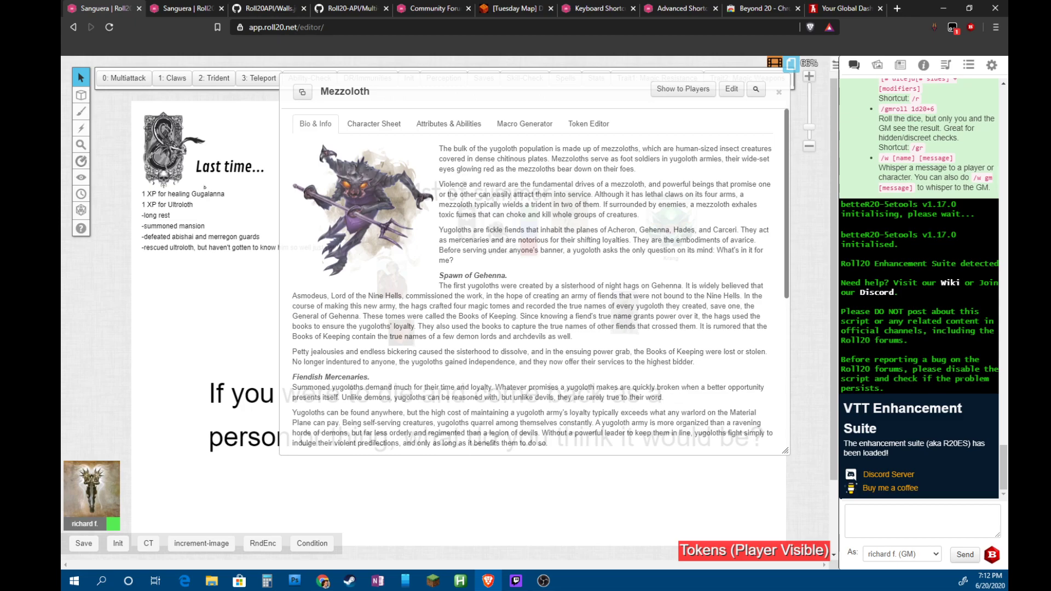
click(373, 123)
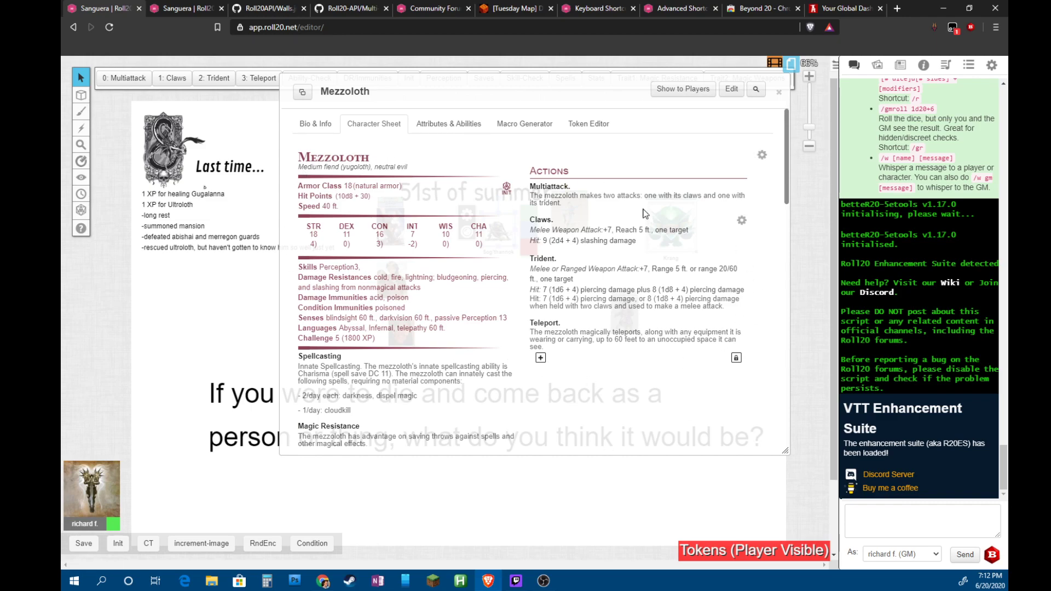
click(308, 129)
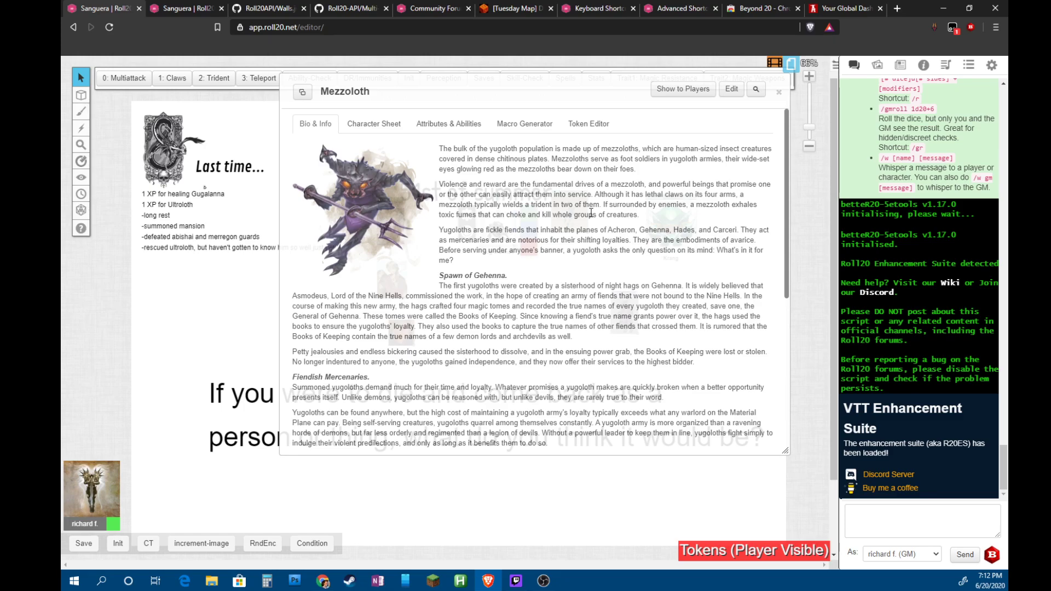
scroll(575, 219, down, 5)
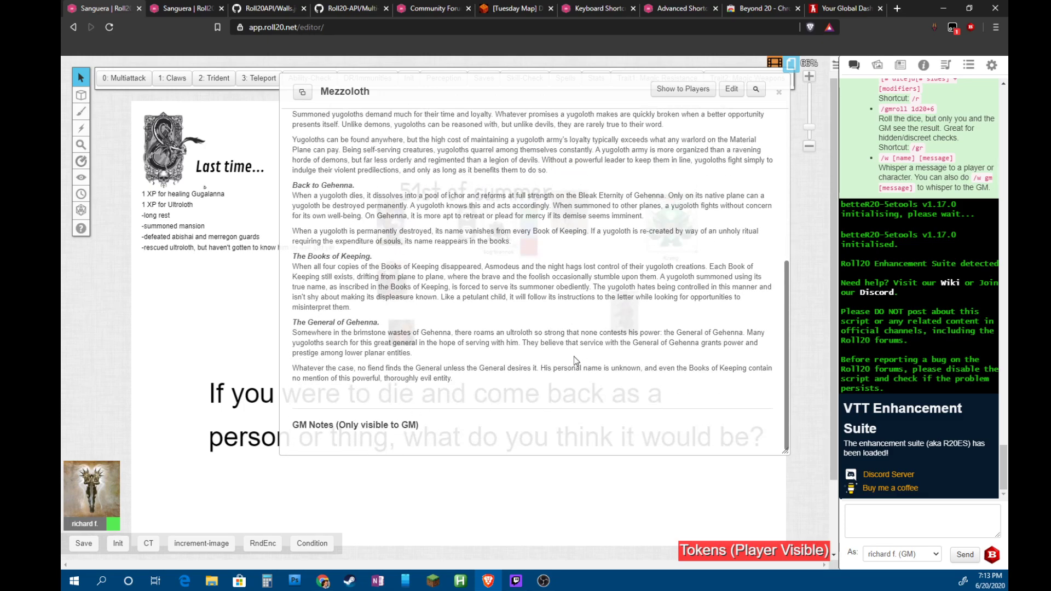
scroll(585, 348, up, 5)
scroll(493, 383, down, 5)
scroll(622, 335, up, 5)
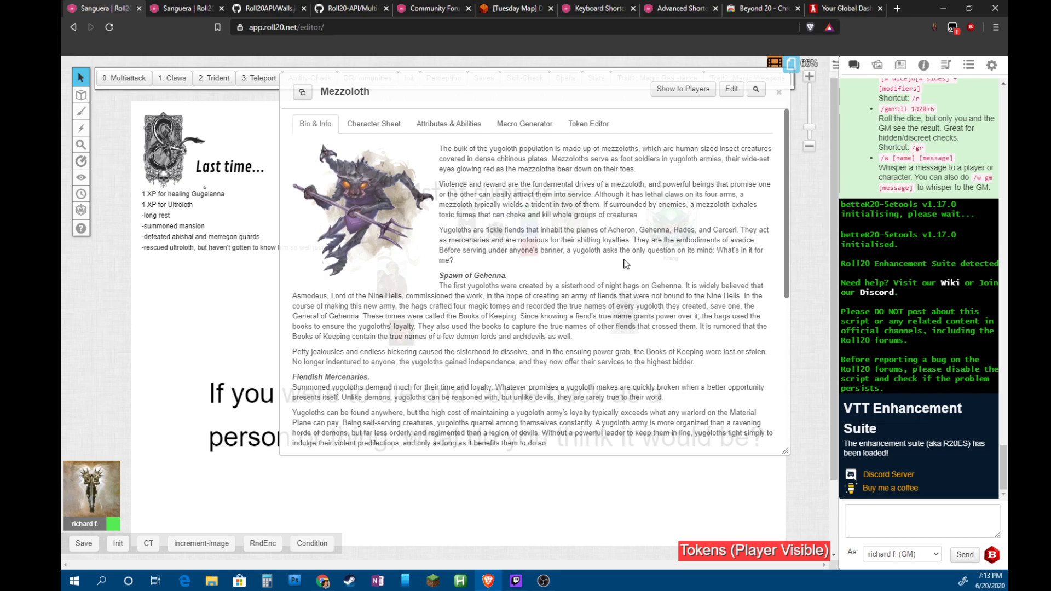
click(995, 76)
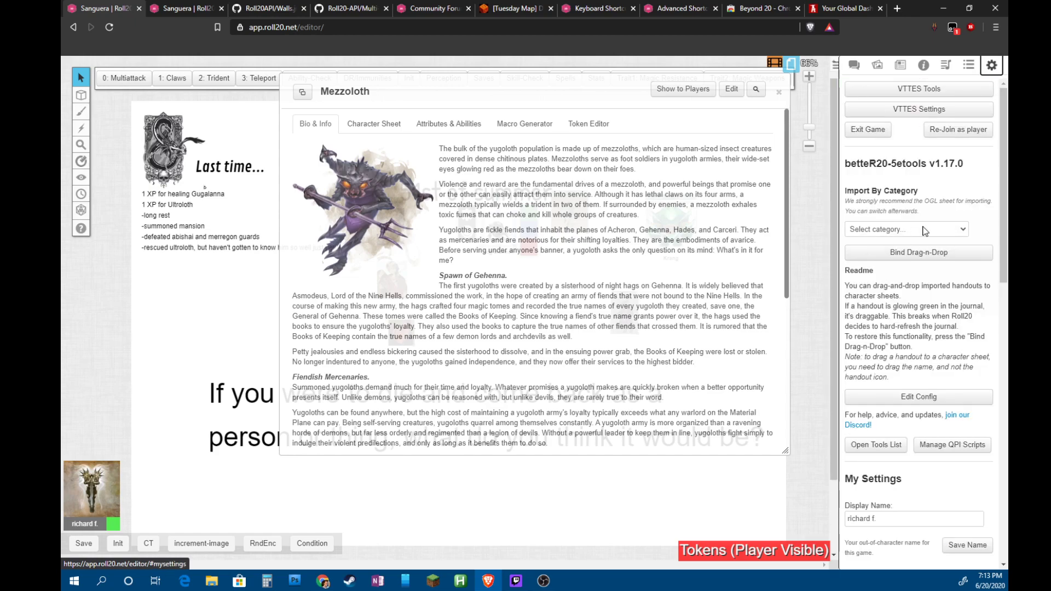
Switch the importer category from Adventures to Monsters, keeping Monster Manual as the data source
click(962, 229)
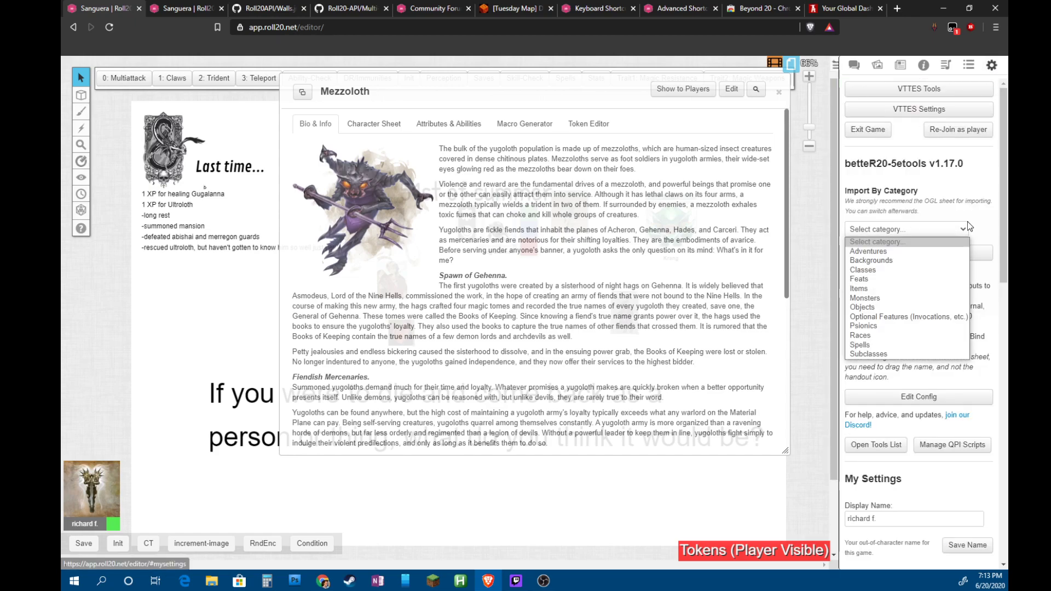
click(924, 252)
click(928, 317)
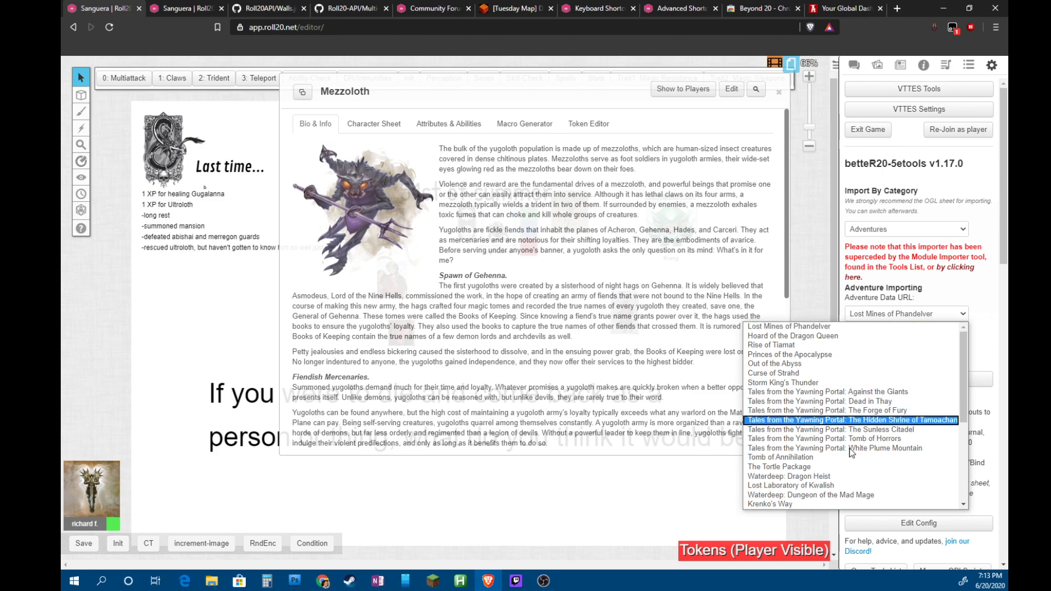
click(962, 320)
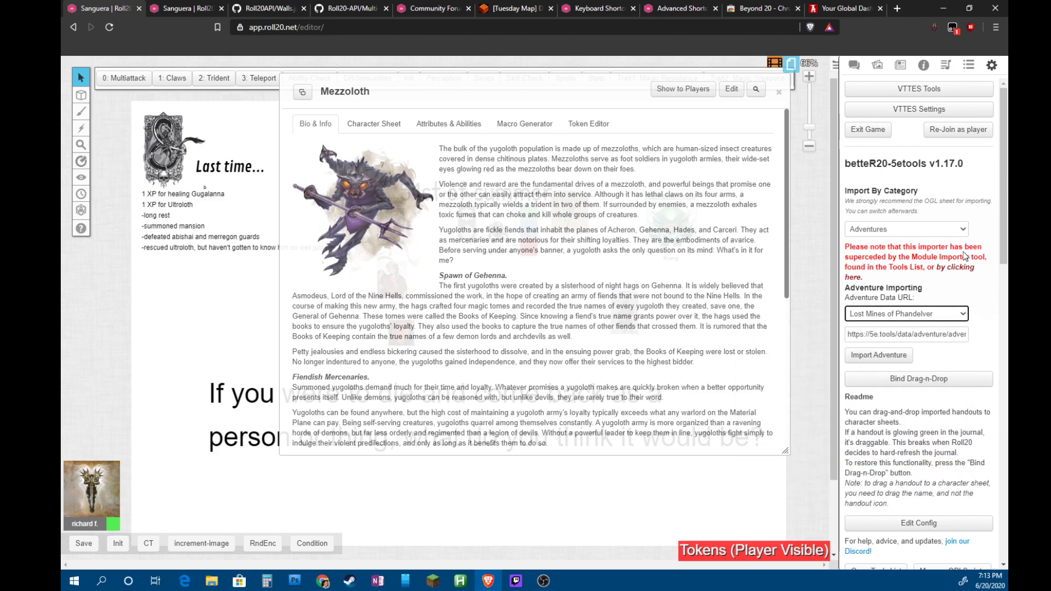
click(964, 228)
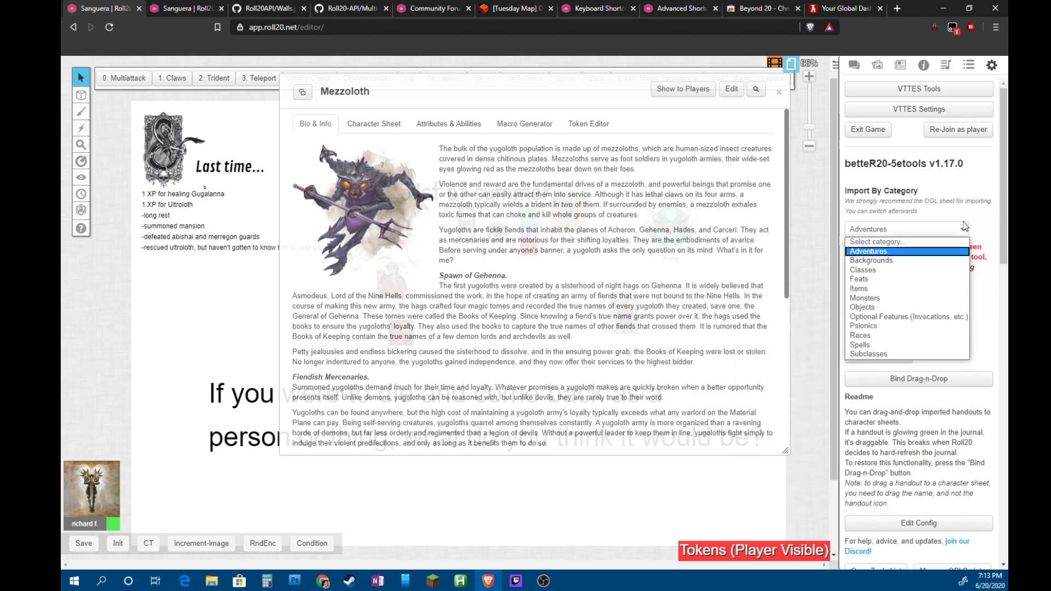
click(880, 299)
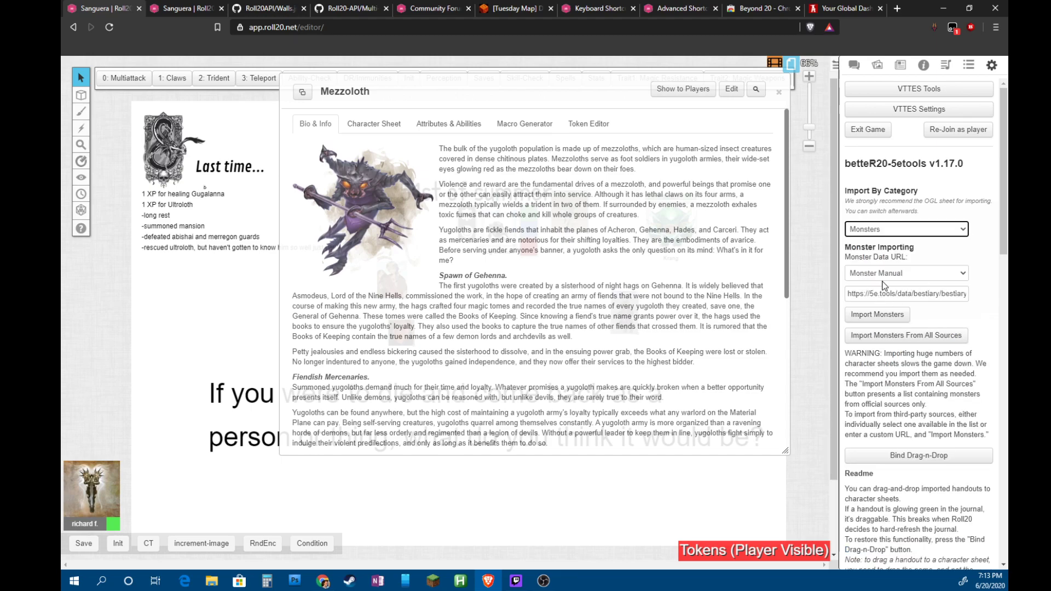
click(950, 274)
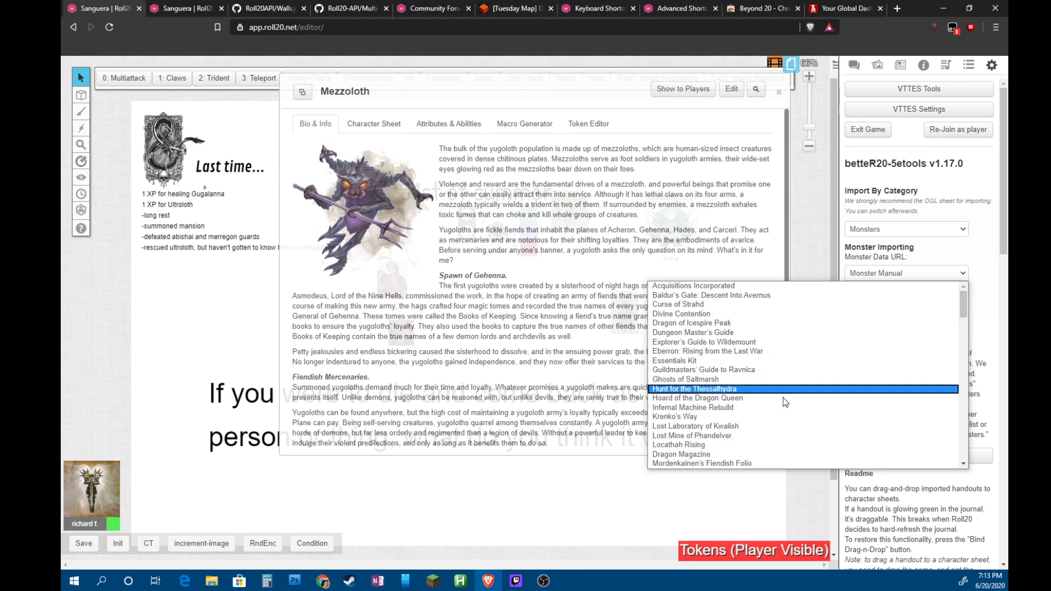
scroll(773, 421, down, 3)
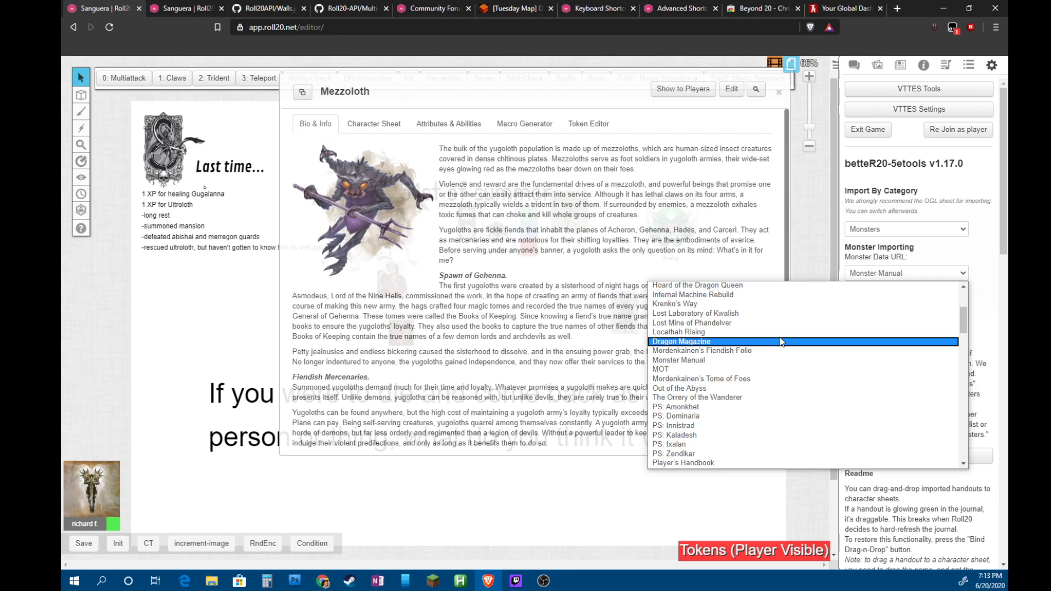
scroll(781, 345, up, 3)
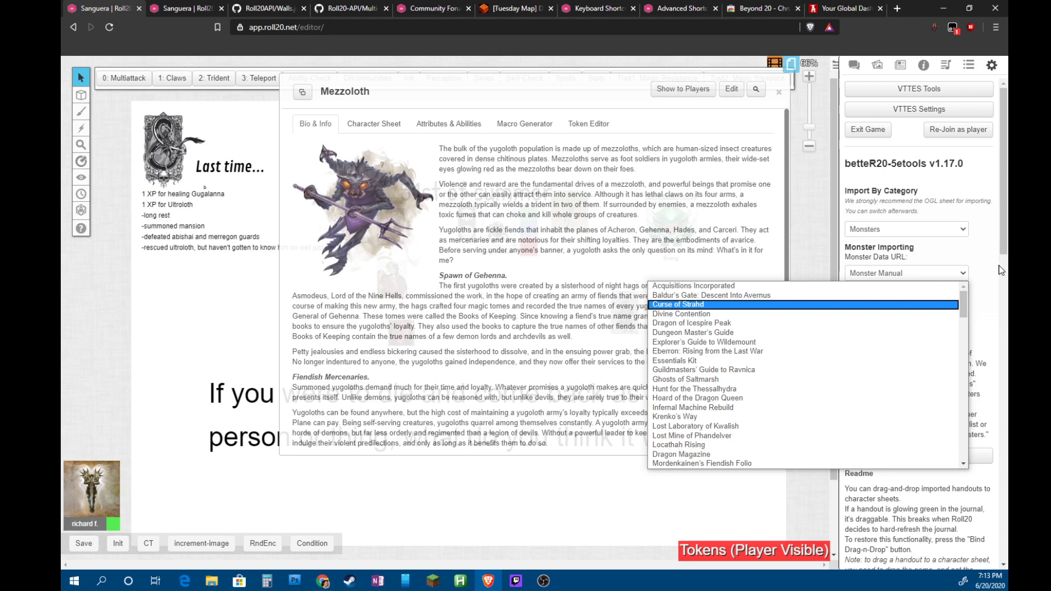
click(965, 277)
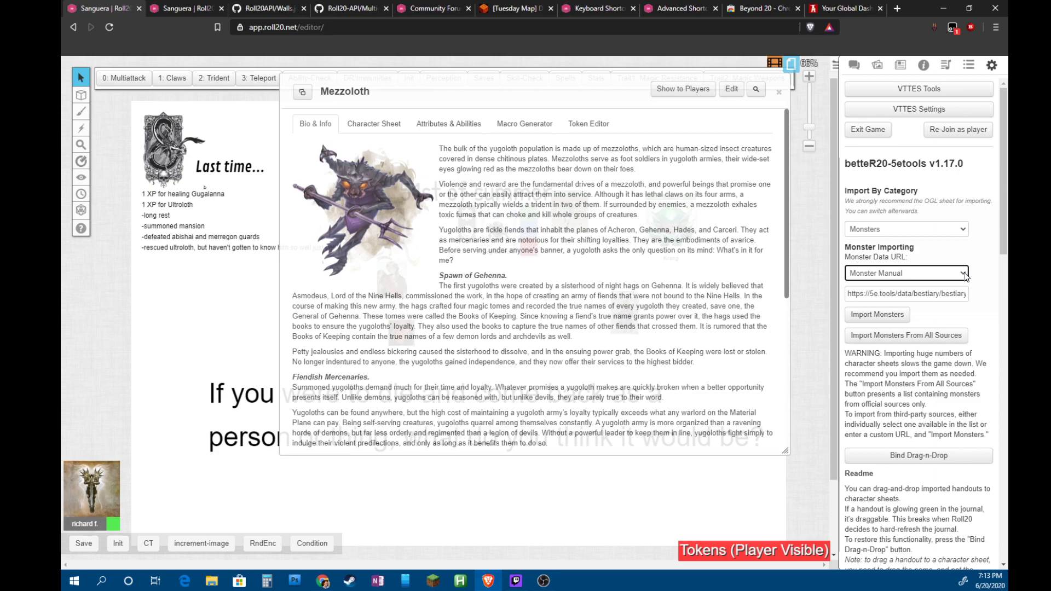
Browse the monster data source list and close it with Monster Manual still selected
click(965, 274)
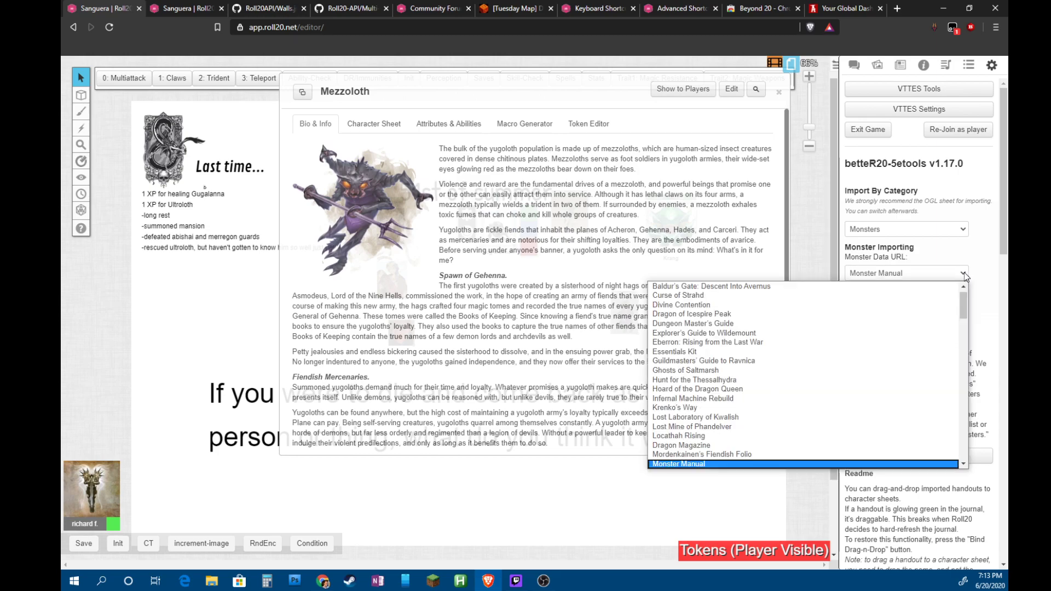
scroll(766, 435, down, 5)
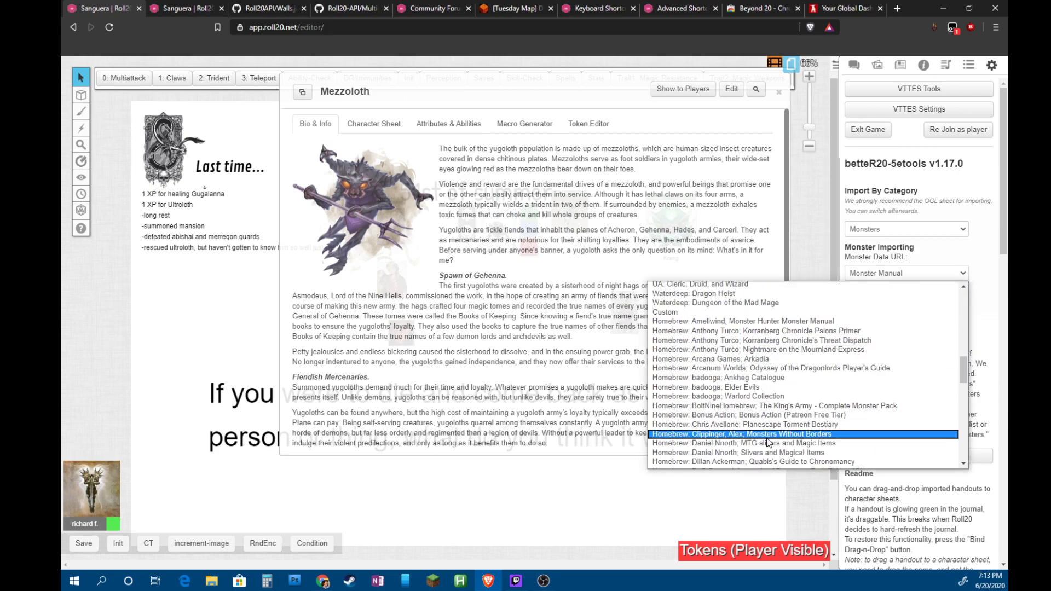
scroll(748, 408, down, 8)
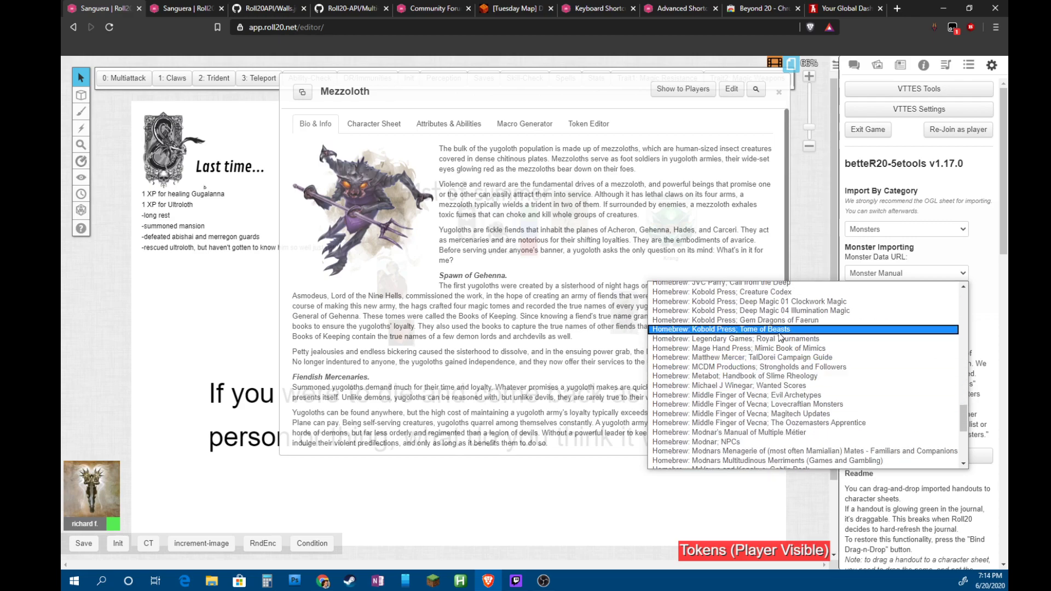
scroll(761, 310, up, 1)
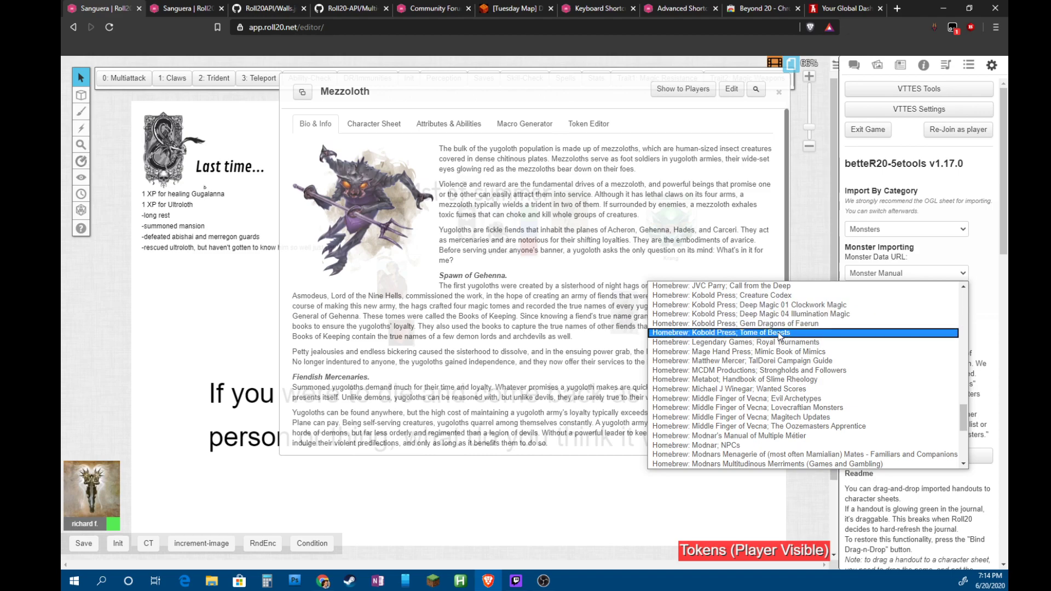
scroll(765, 307, up, 1)
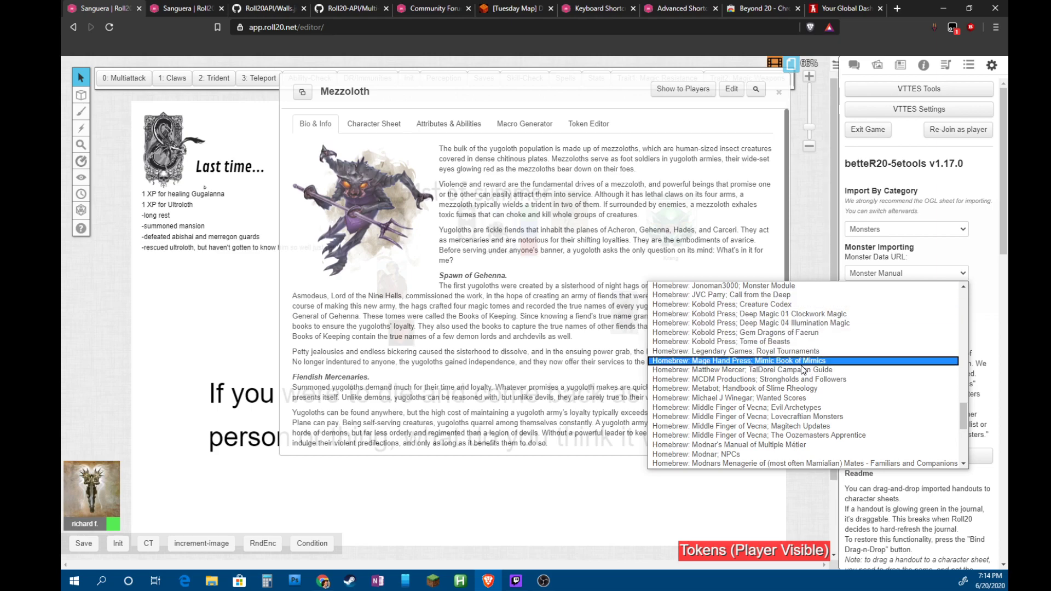
scroll(803, 368, down, 10)
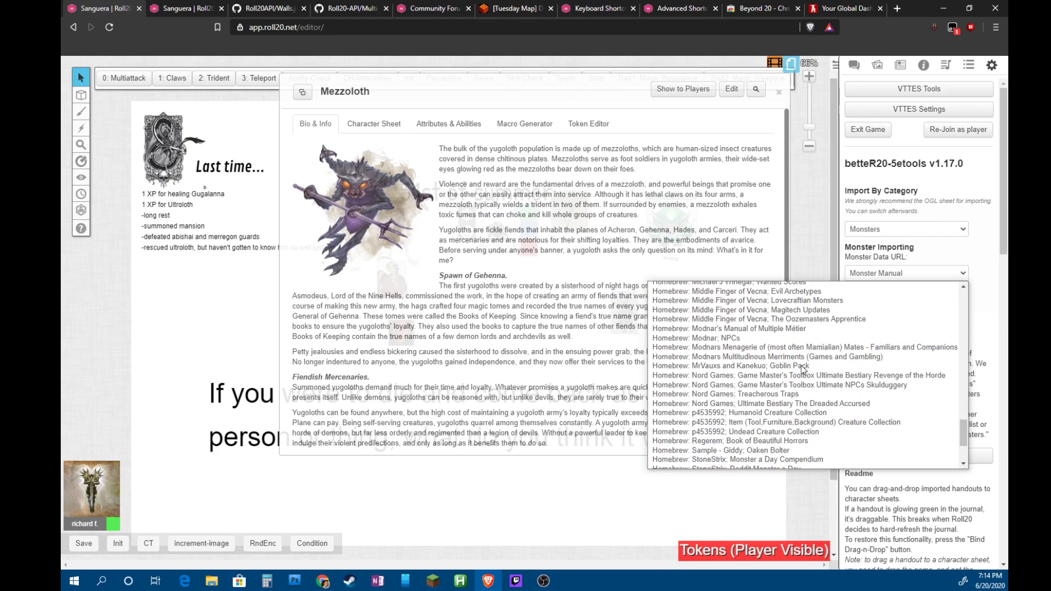
click(965, 275)
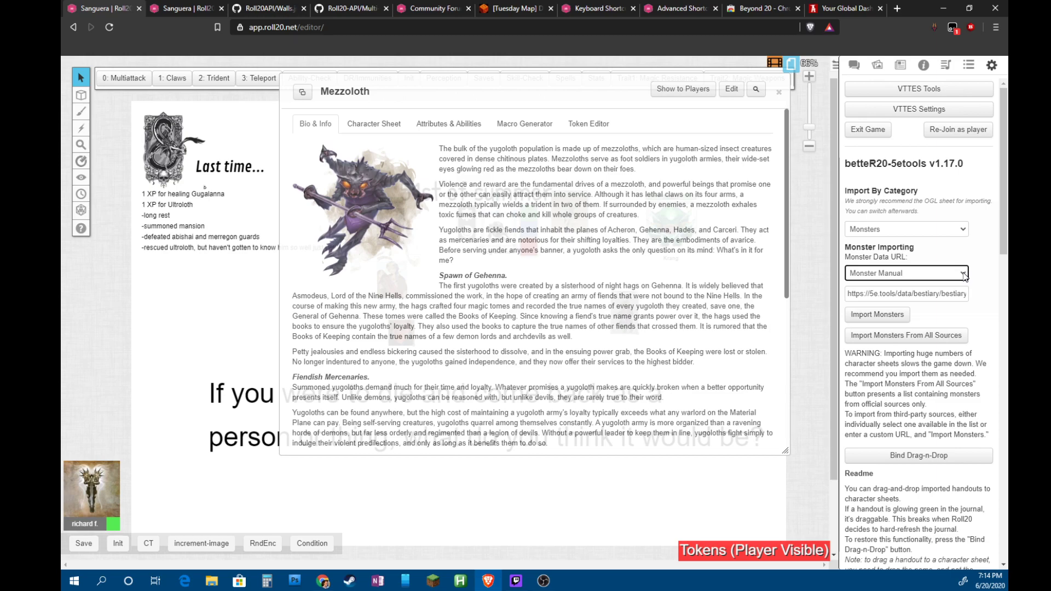
Cycle the monster source through Mordenkainen's Tome of Foes and Acquisitions Incorporated
click(964, 274)
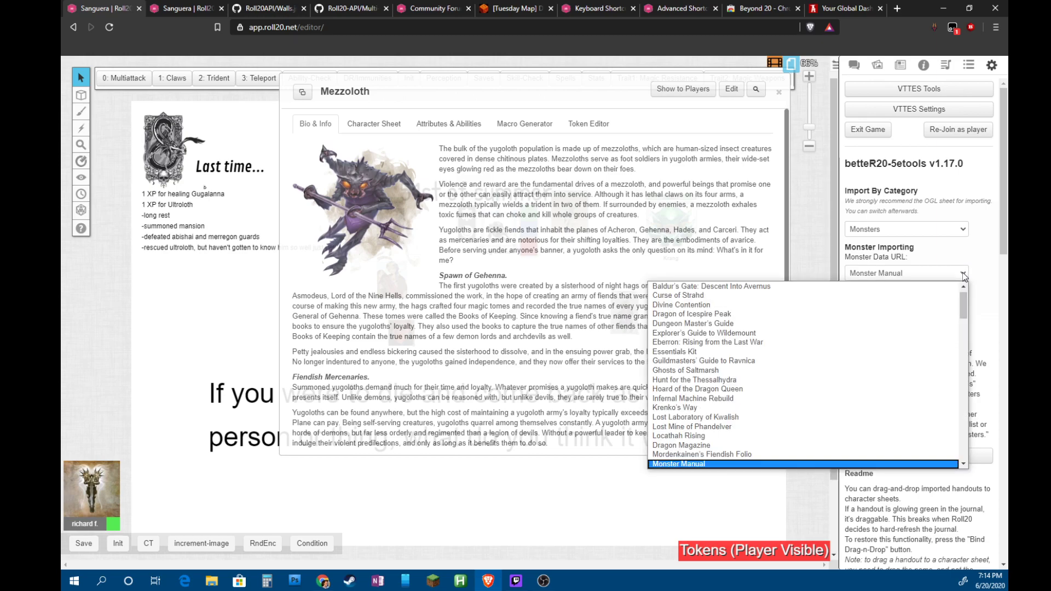
scroll(819, 404, down, 3)
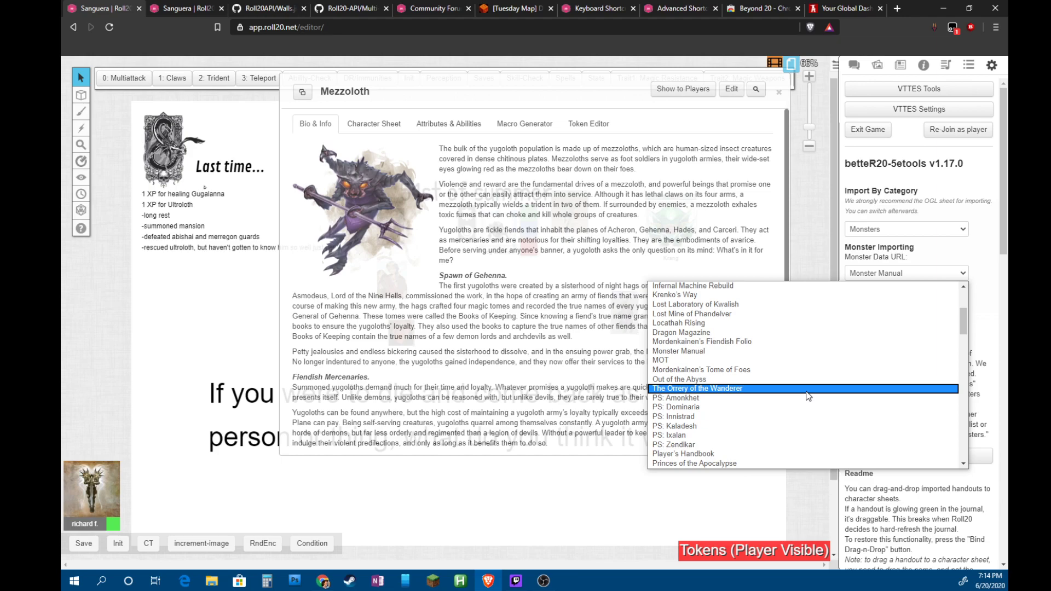
click(720, 372)
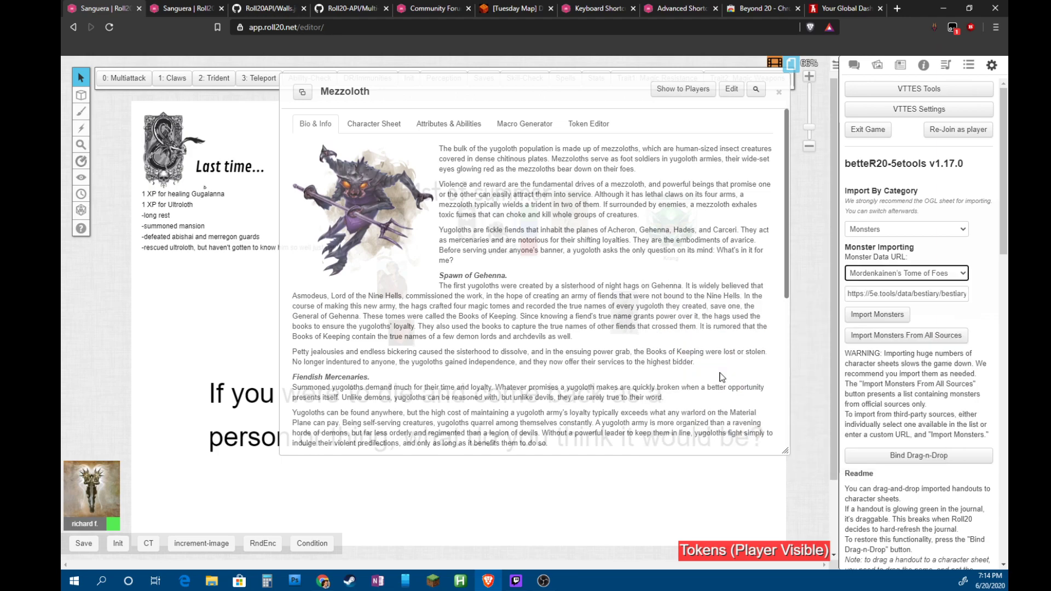
click(963, 274)
scroll(820, 336, up, 1)
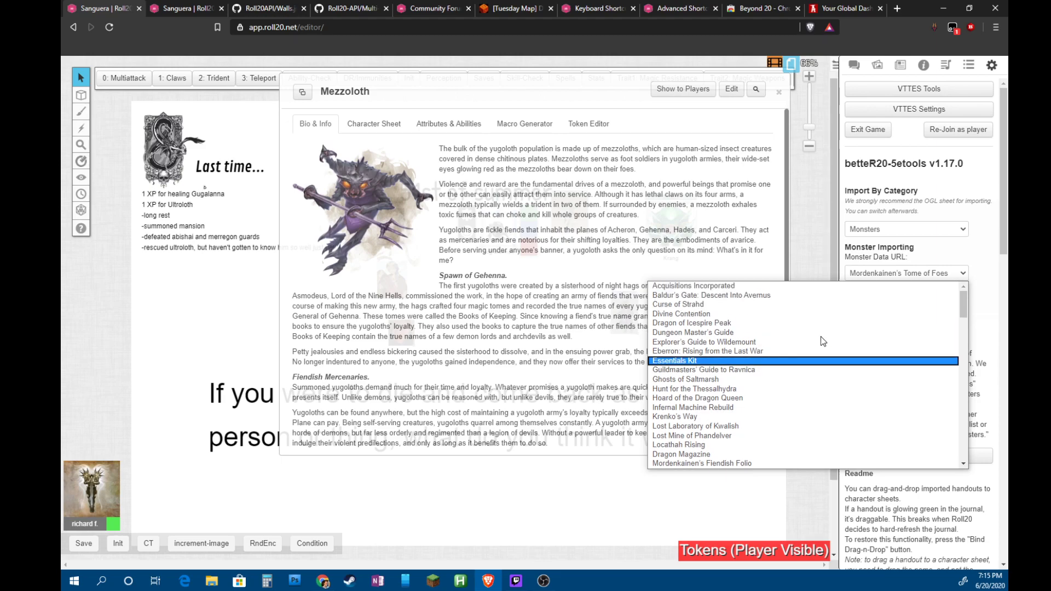
click(790, 321)
click(964, 274)
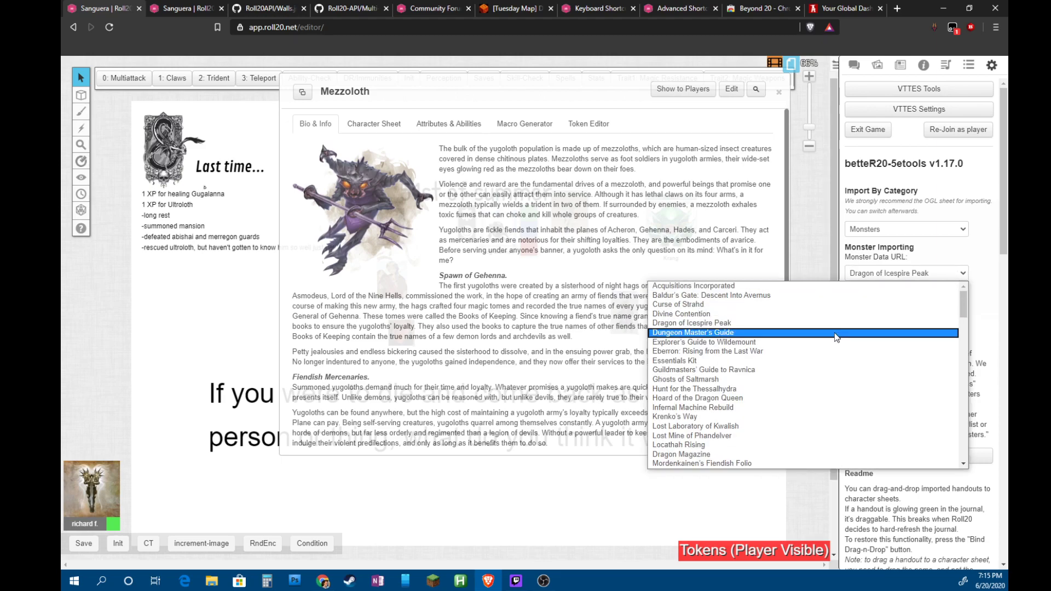
click(765, 290)
Try Divine Contention and Dungeon Master's Guide, settle on Eberron: Rising from the Last War, then open VTTES Settings
click(955, 274)
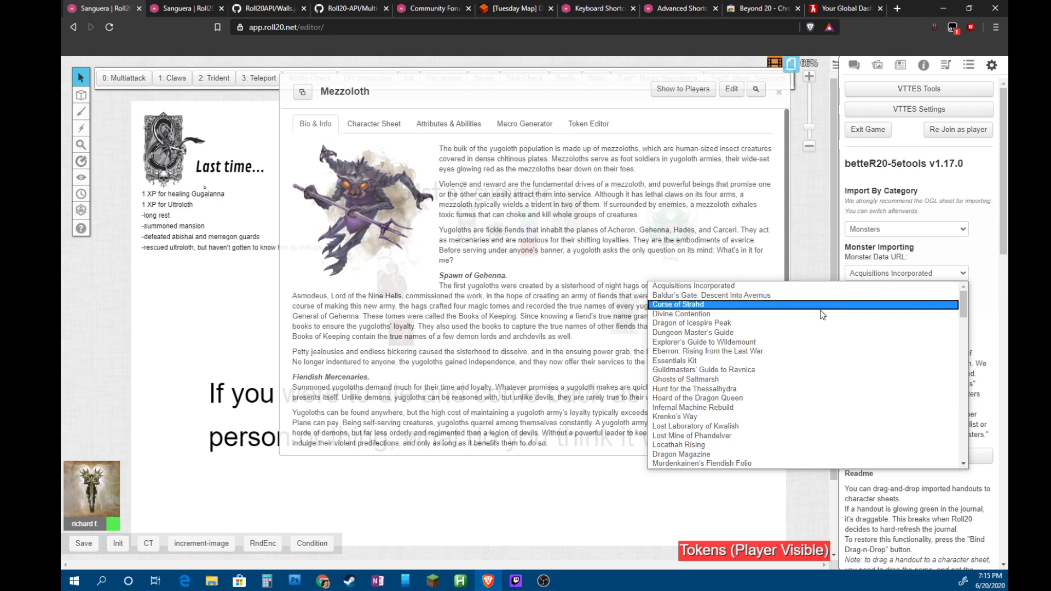
click(818, 316)
click(960, 278)
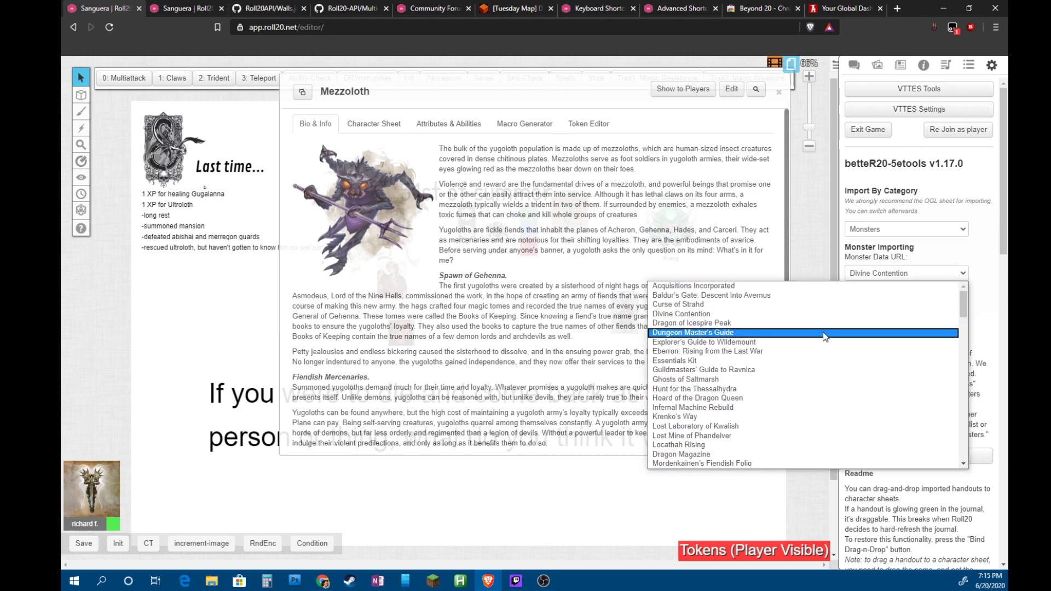
click(828, 334)
click(955, 274)
click(857, 350)
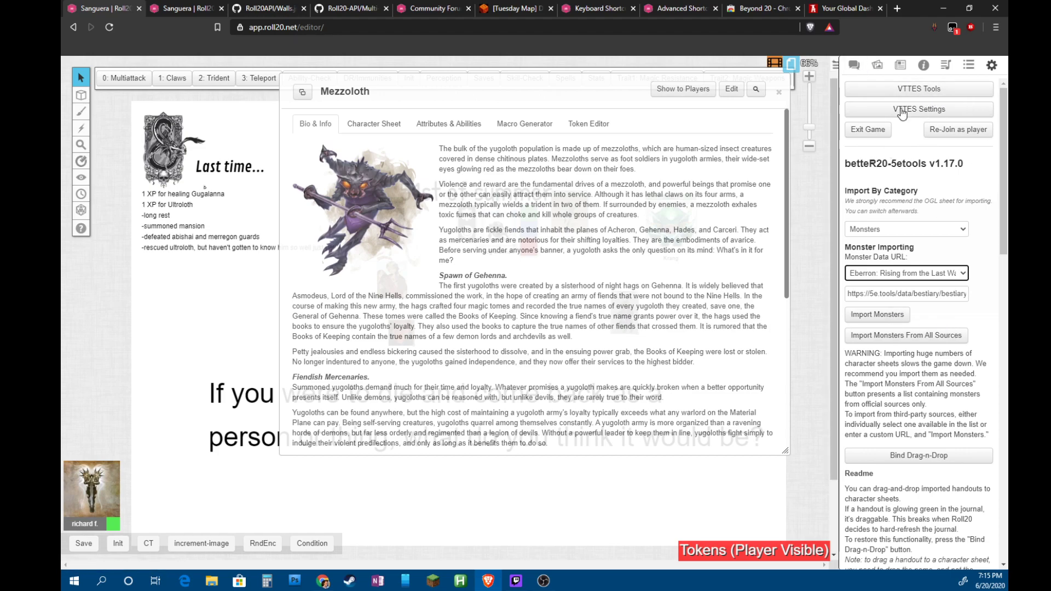
click(920, 109)
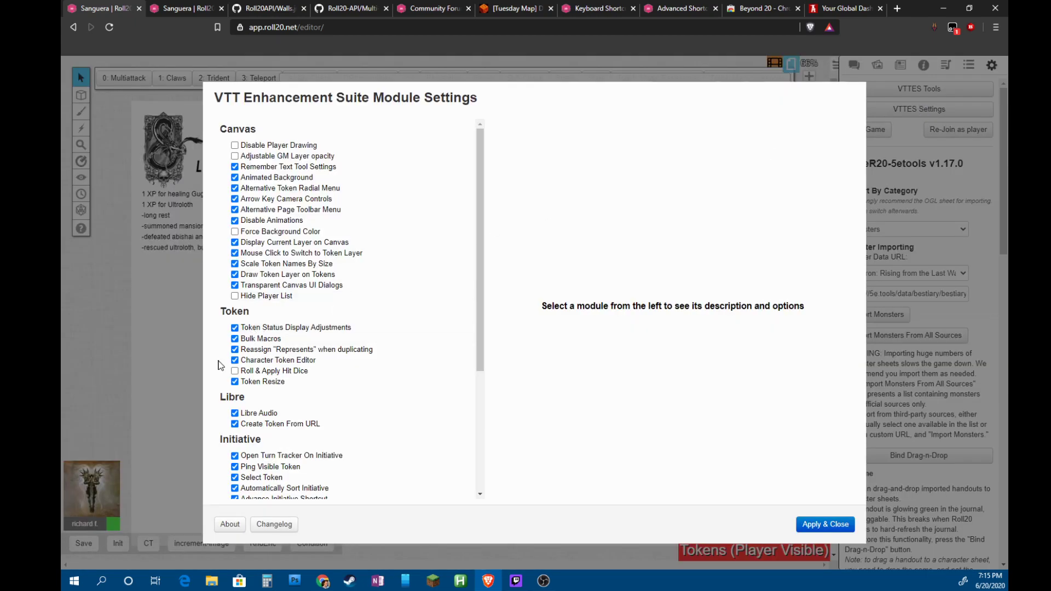
Apply & Close the VTTES module settings and launch the Transmogrifier under Experimental Features
scroll(218, 365, down, 2)
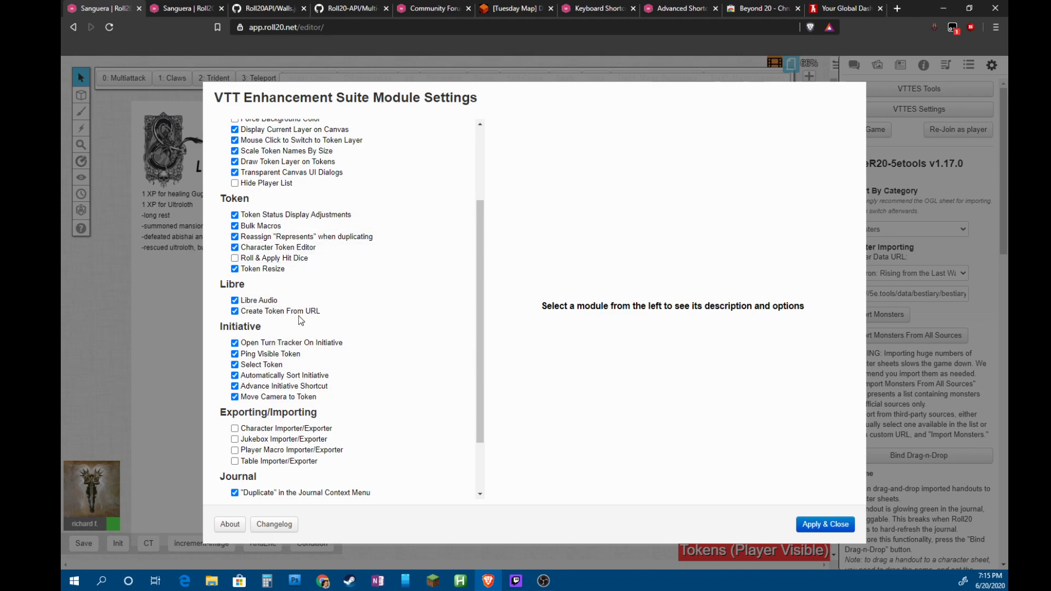
click(824, 524)
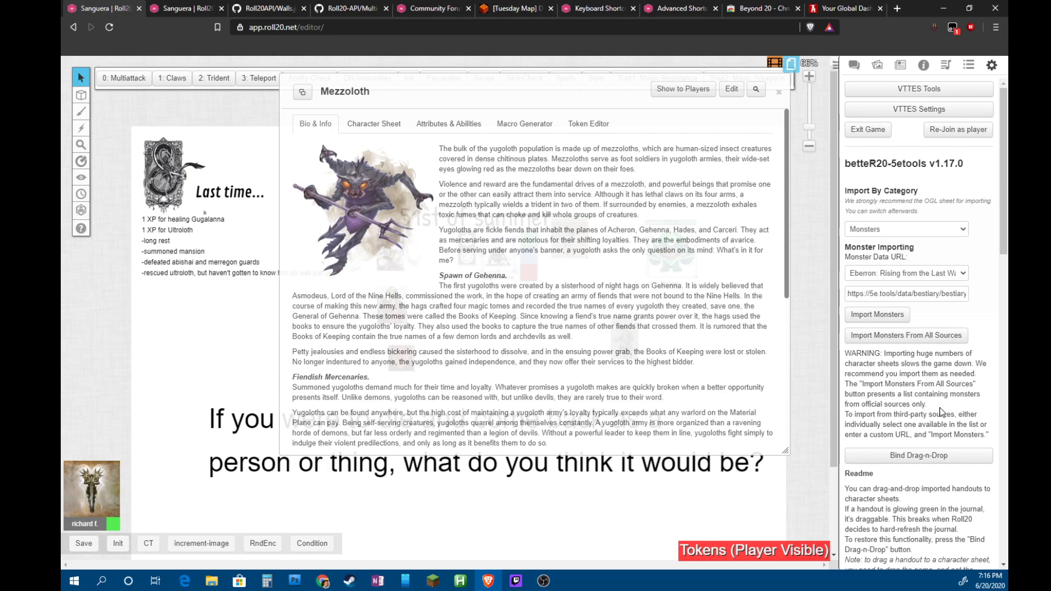
scroll(939, 427, down, 15)
scroll(939, 438, down, 2)
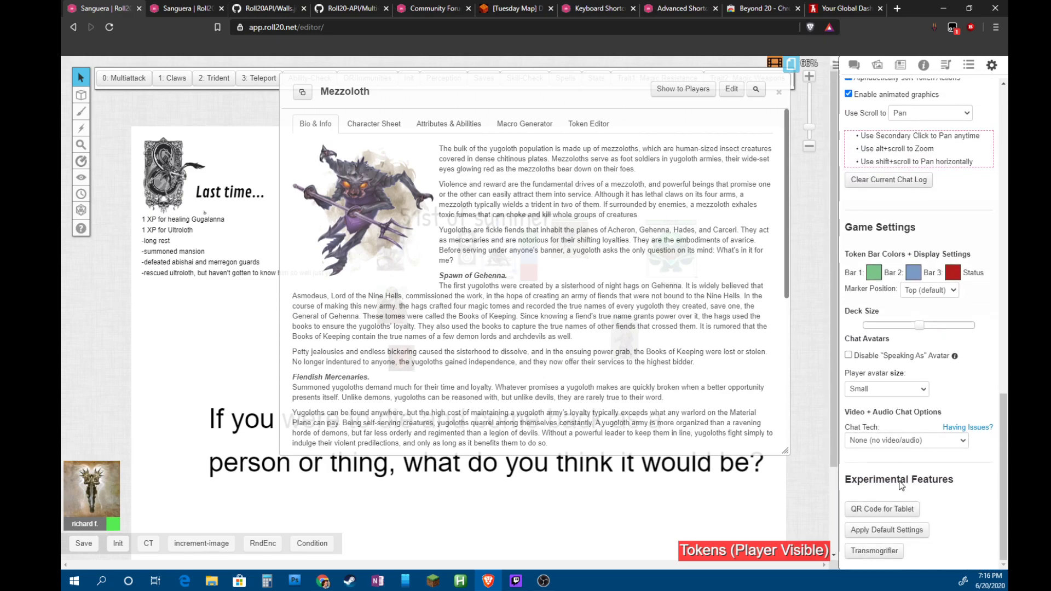
click(873, 551)
Pick Sanguera as the source game in the Transmogrifier
click(390, 182)
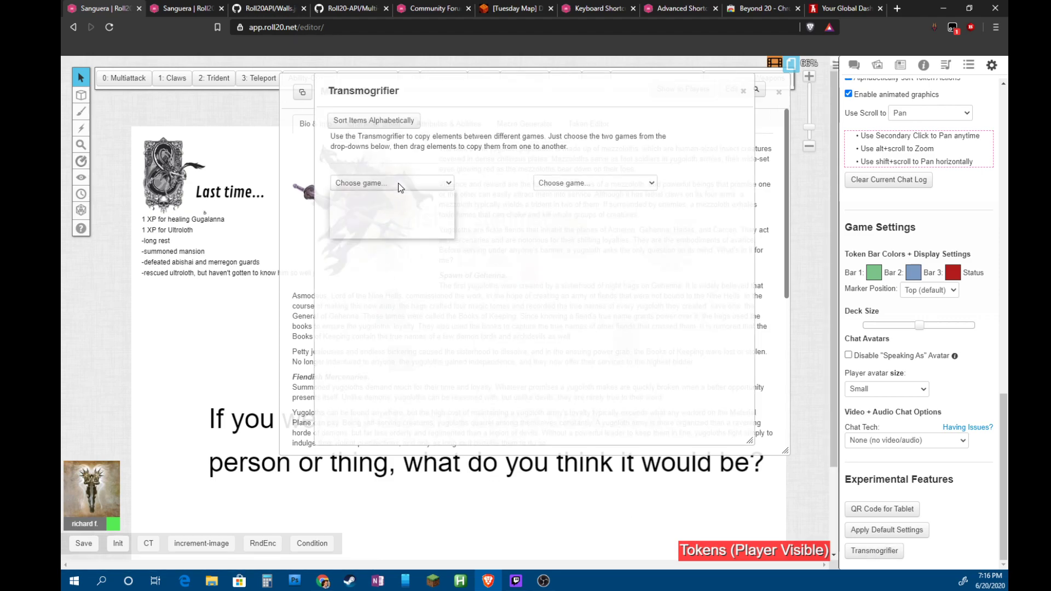
click(390, 206)
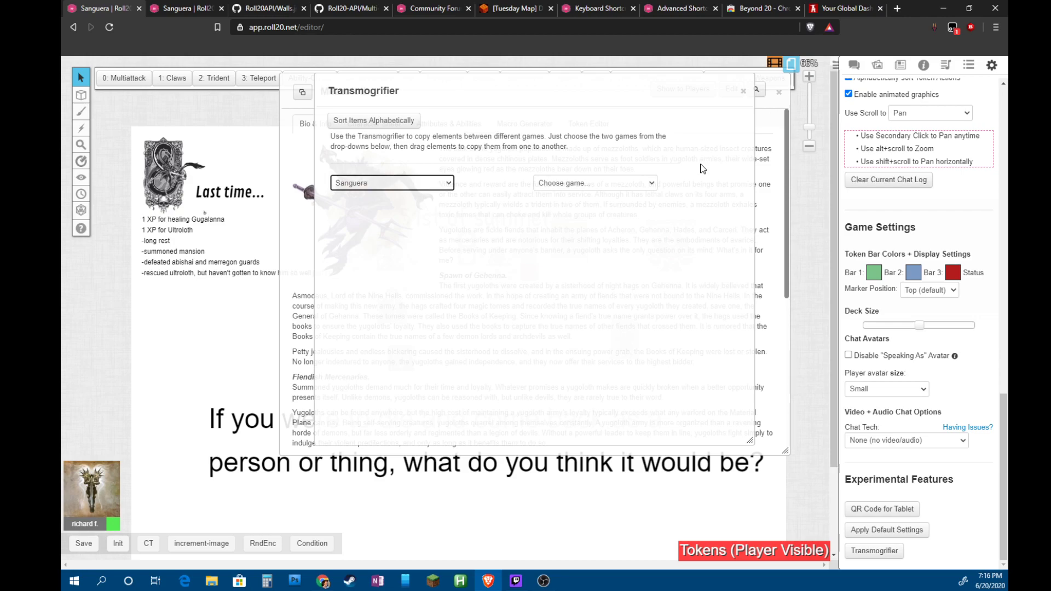
key(alt+Tab)
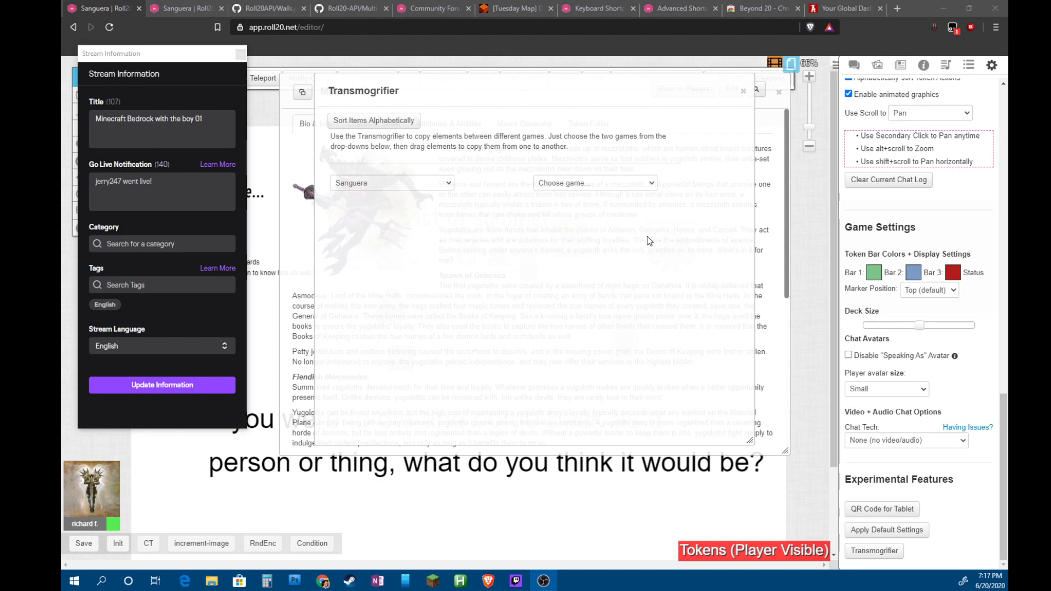
Close the Transmogrifier, then show and hide the game's page list
click(743, 92)
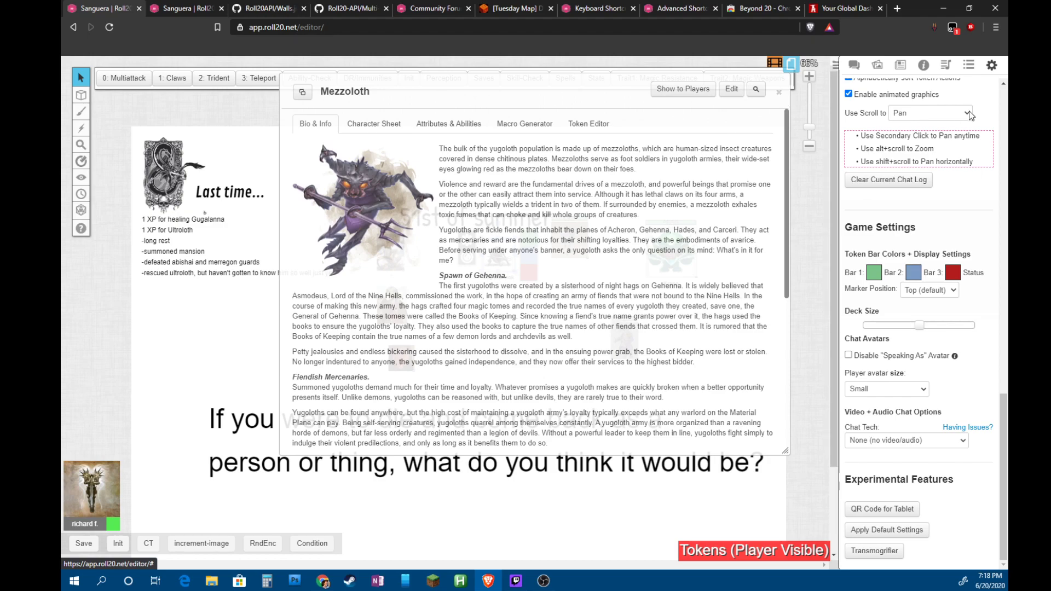
scroll(969, 110, up, 8)
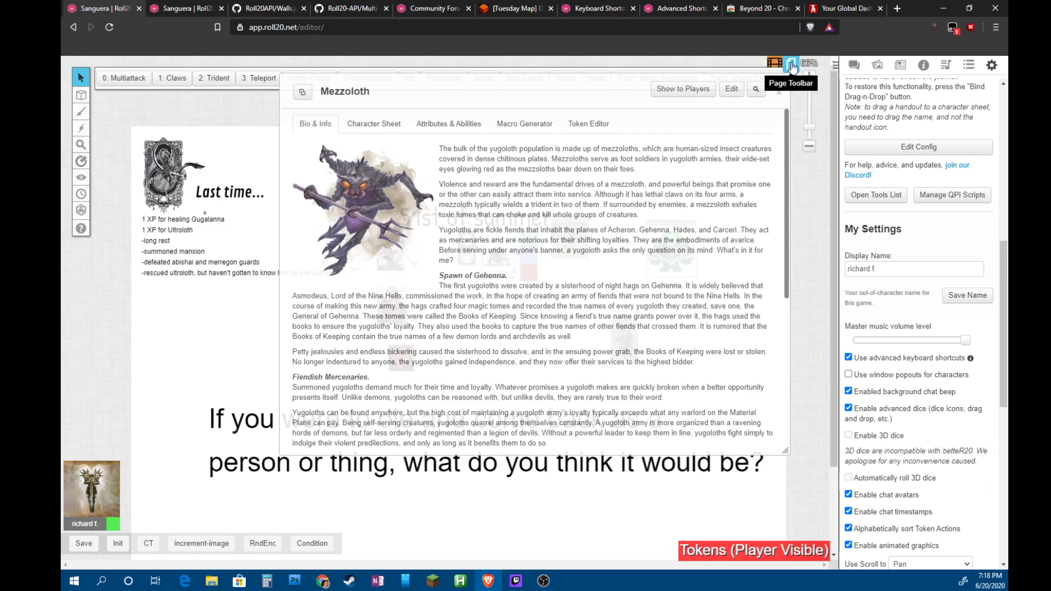
click(793, 65)
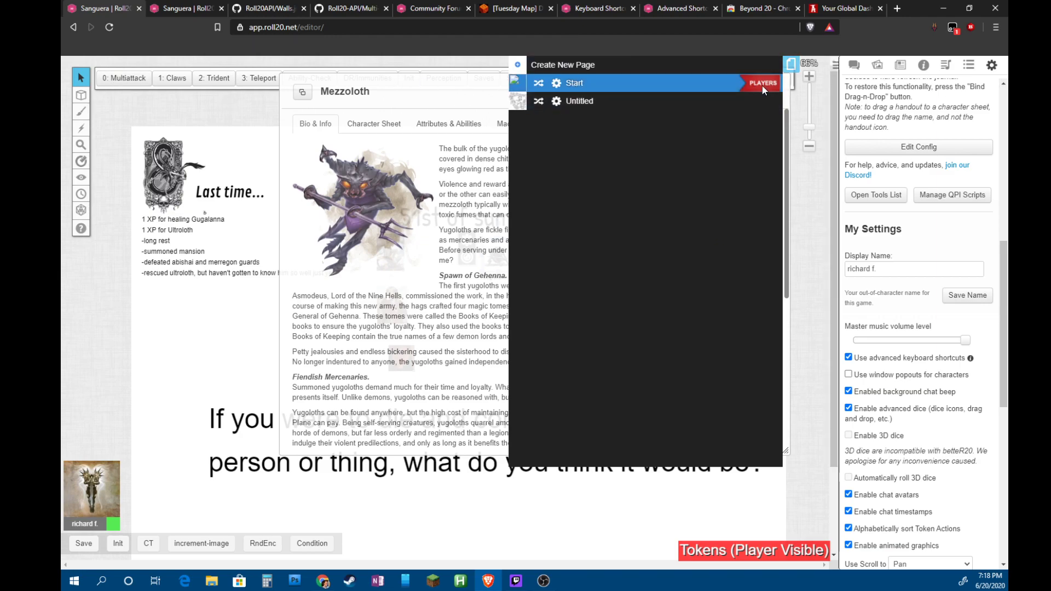
click(790, 66)
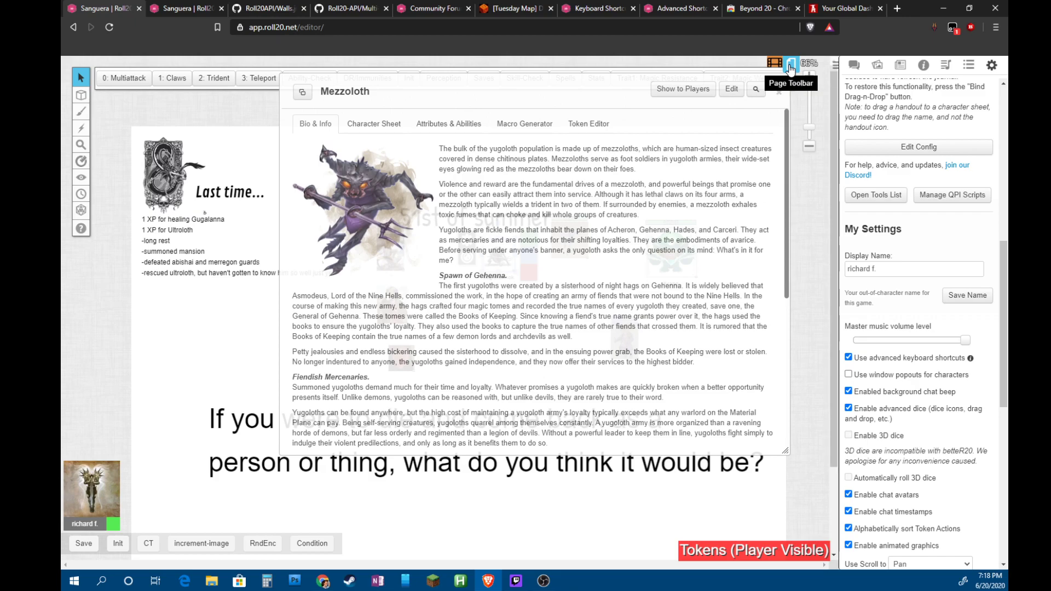
Search World Anvil for 'sog' and open the Sog'thannok article
click(846, 10)
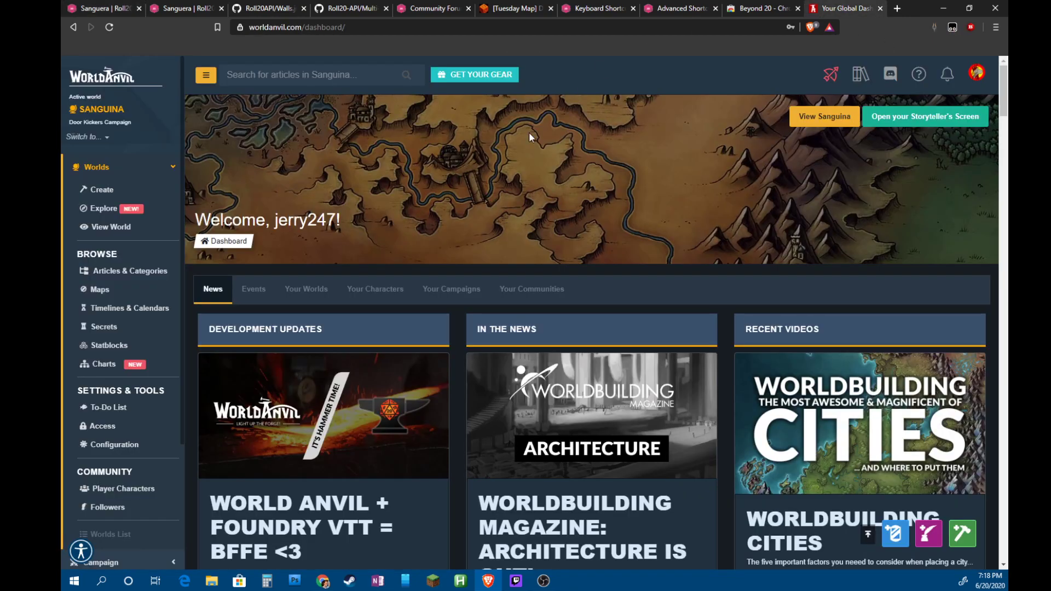
click(331, 71)
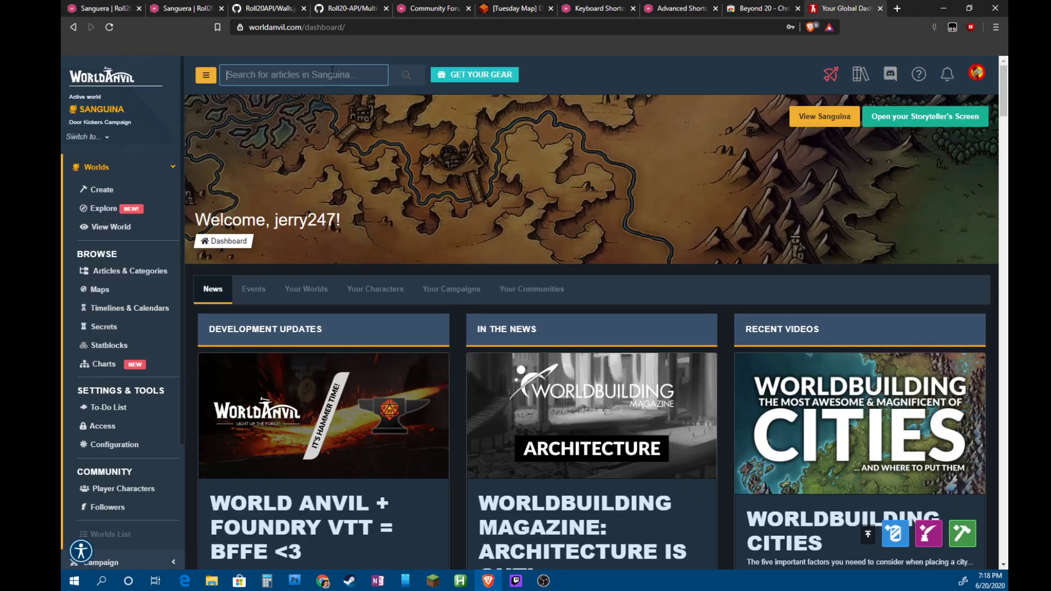
text(sog)
key(Return)
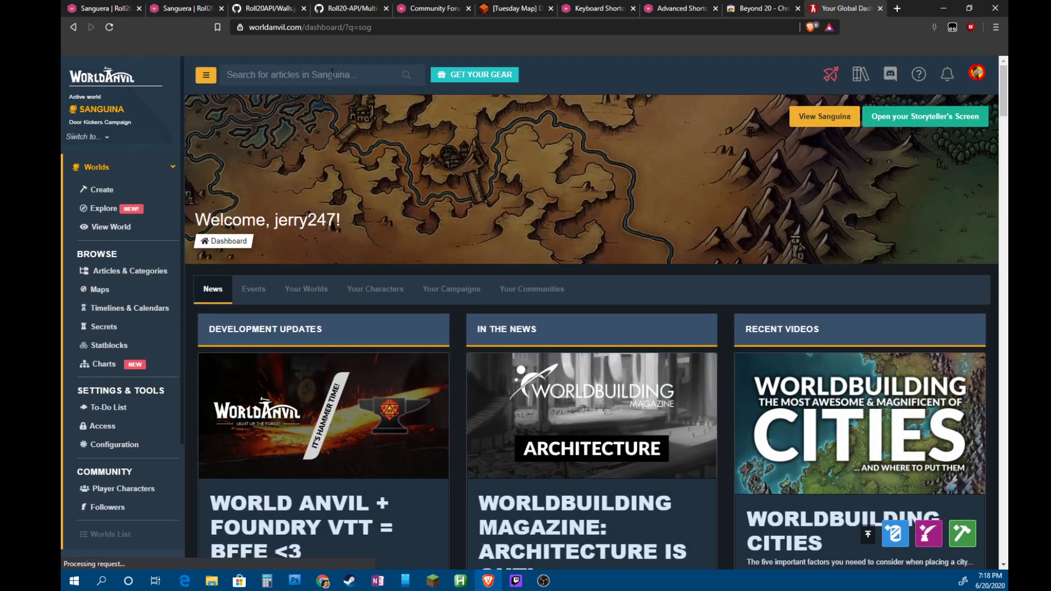
click(331, 72)
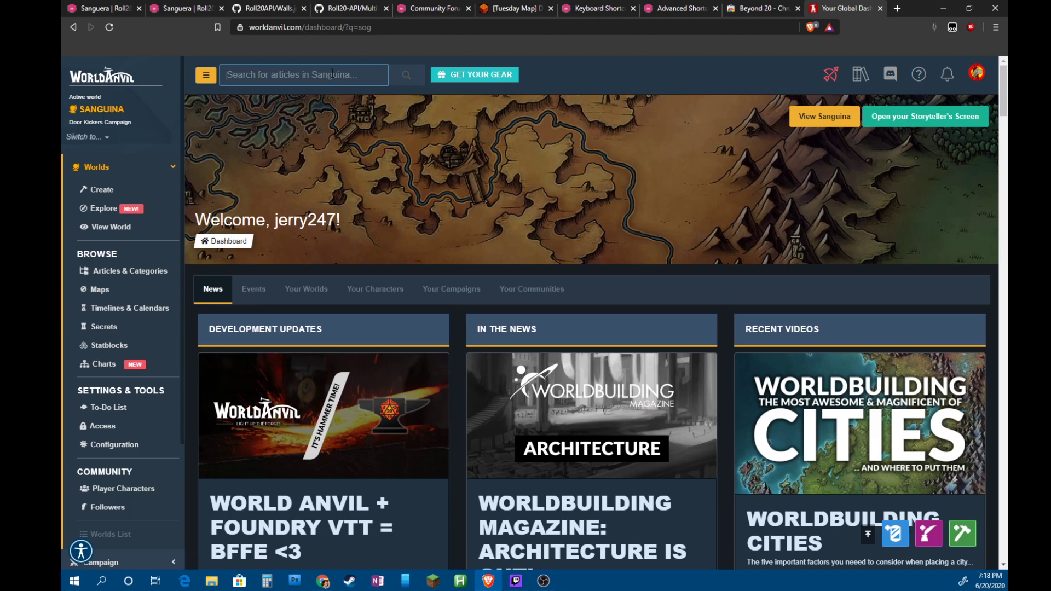
text(sog)
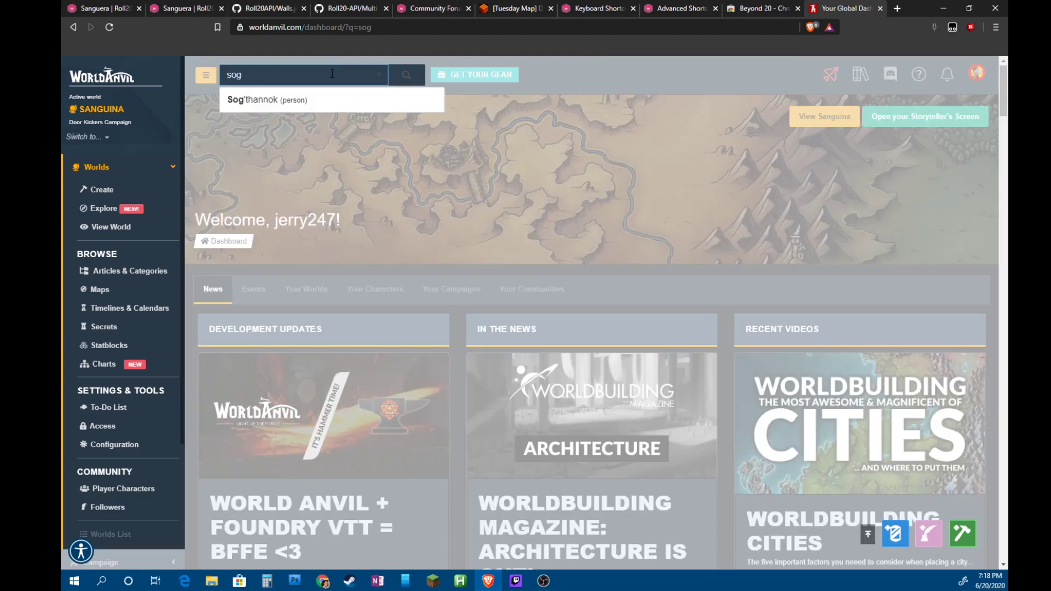
click(289, 98)
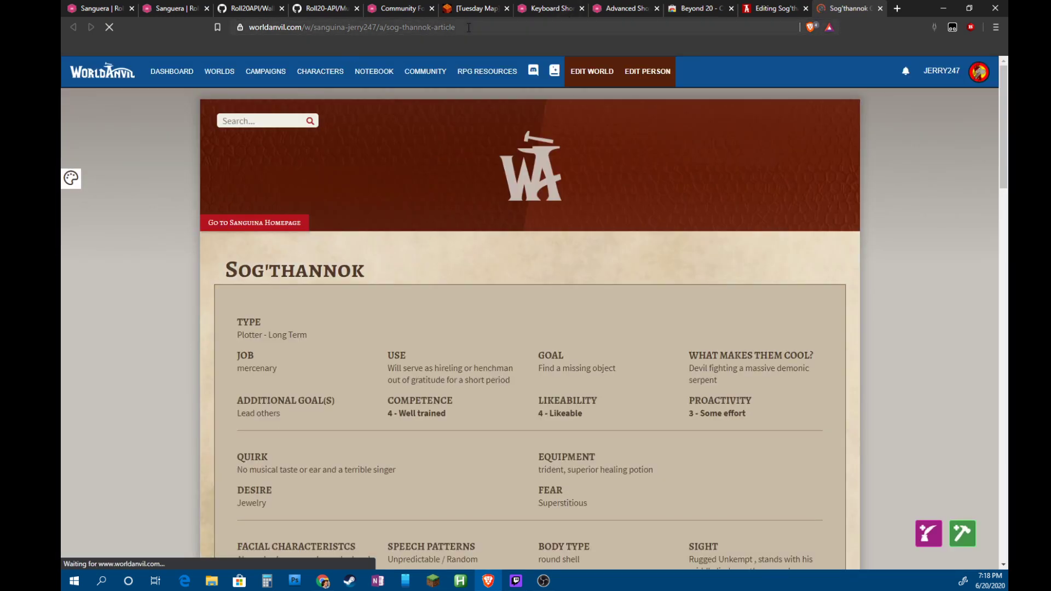
Copy the Sog'thannok article's web address and return to the Roll20 game
click(468, 27)
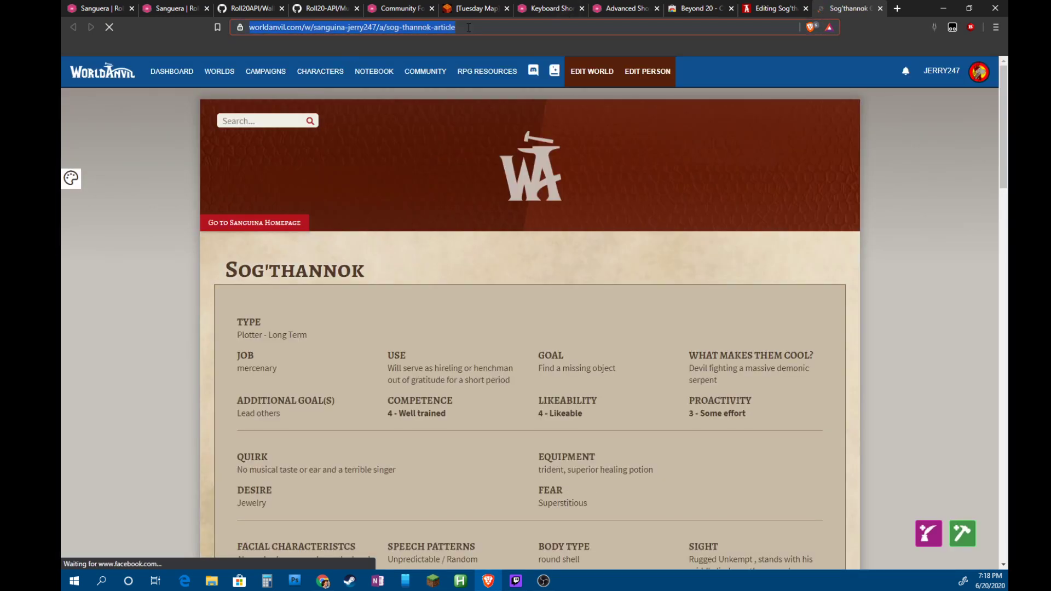
right_click(468, 27)
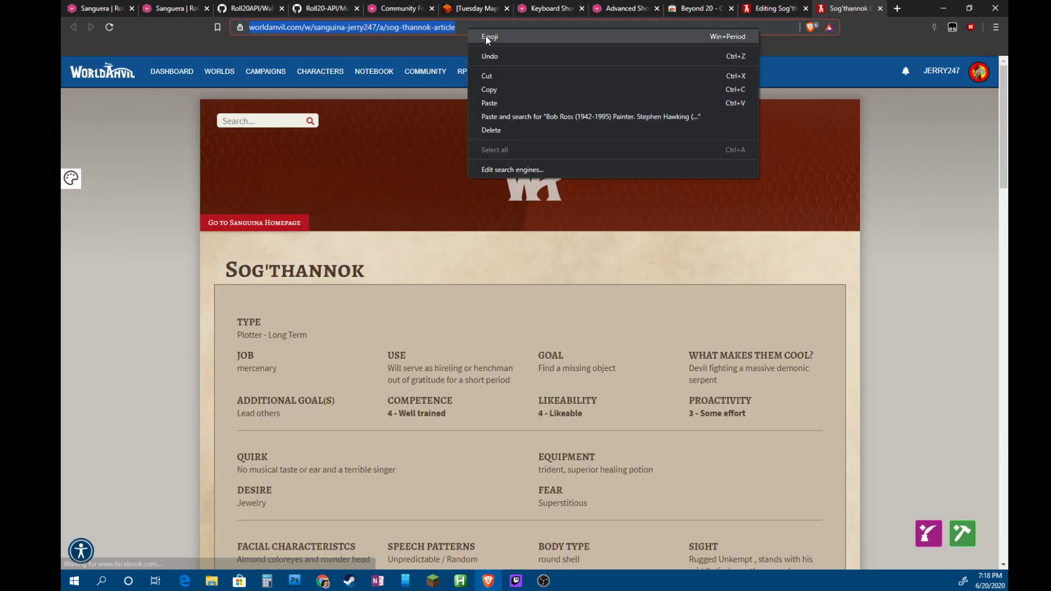
click(527, 89)
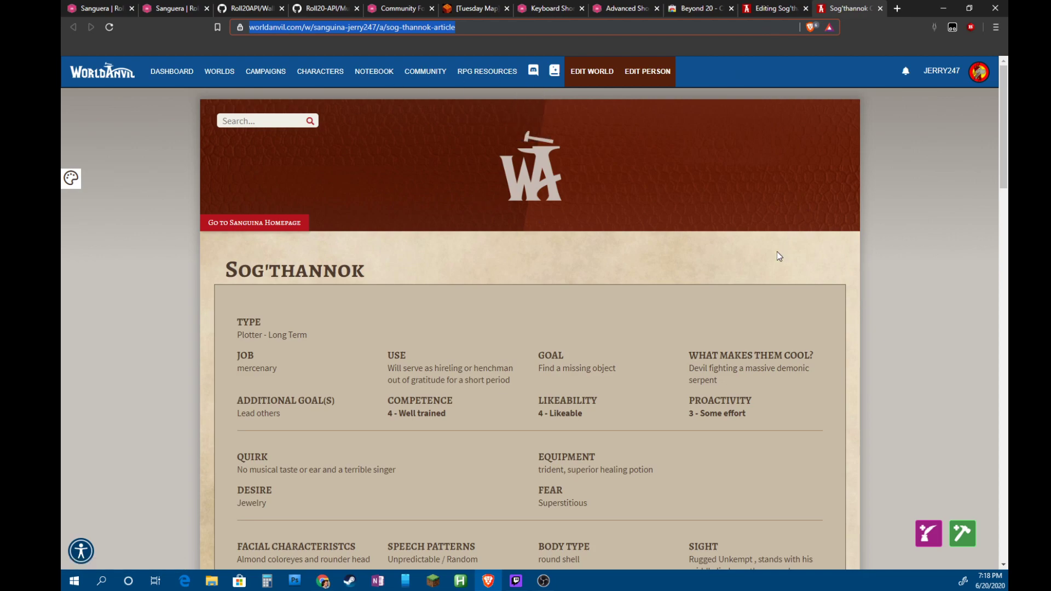
right_click(546, 22)
click(213, 120)
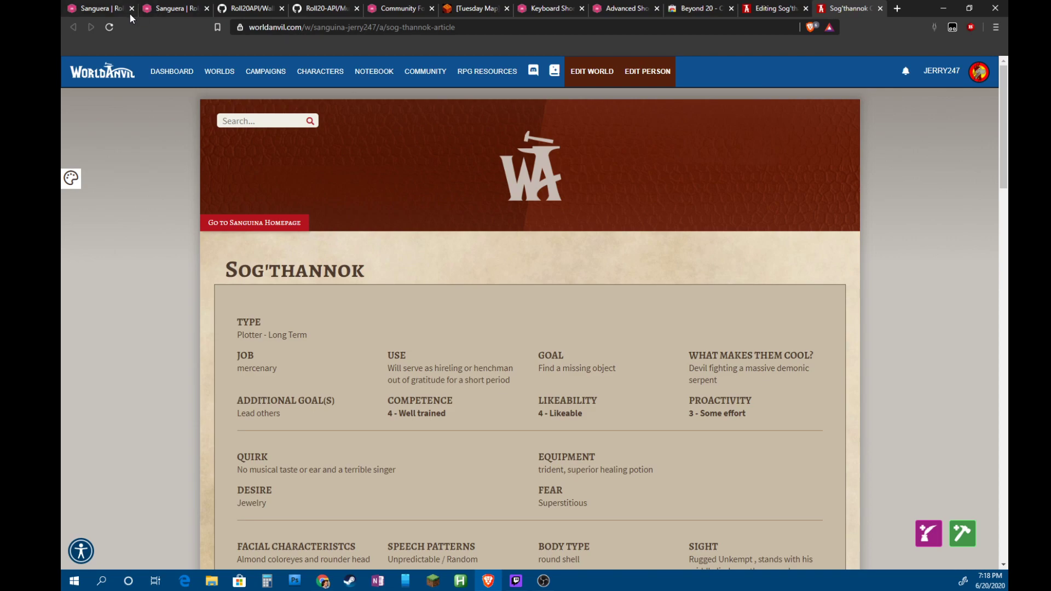
click(87, 11)
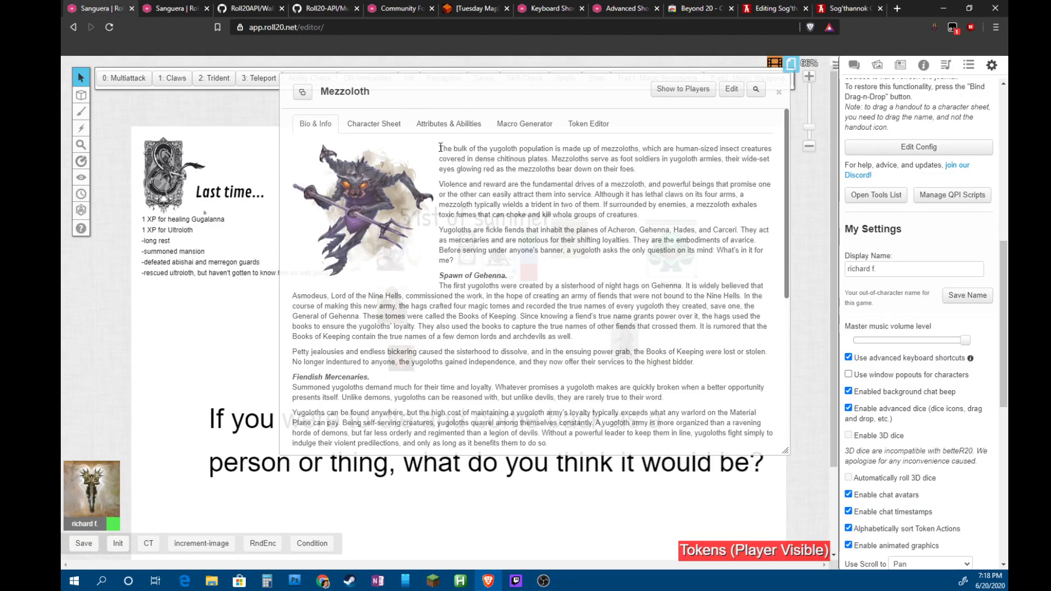
click(731, 89)
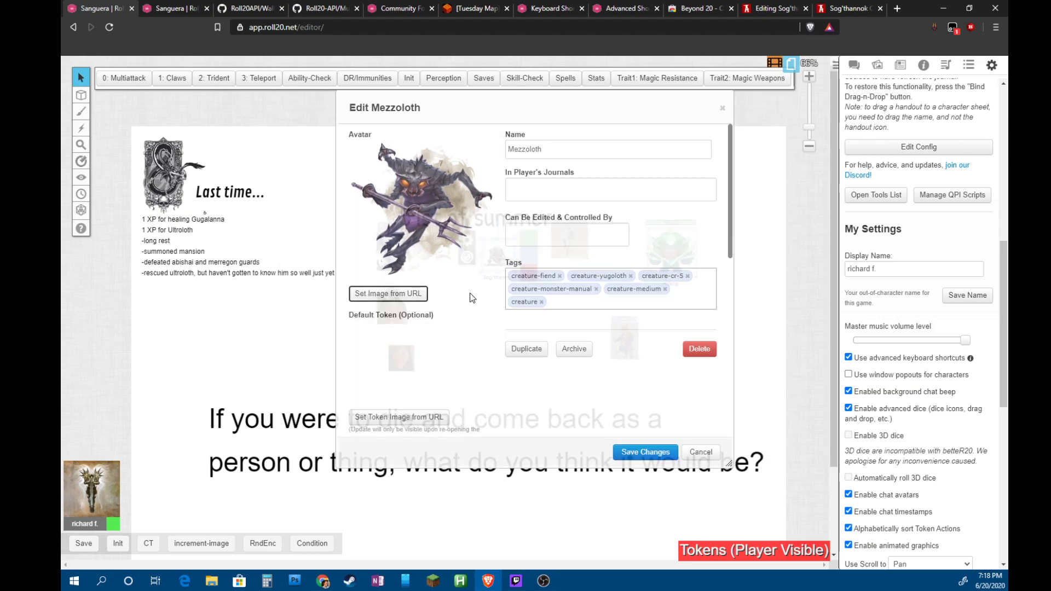
double_click(532, 152)
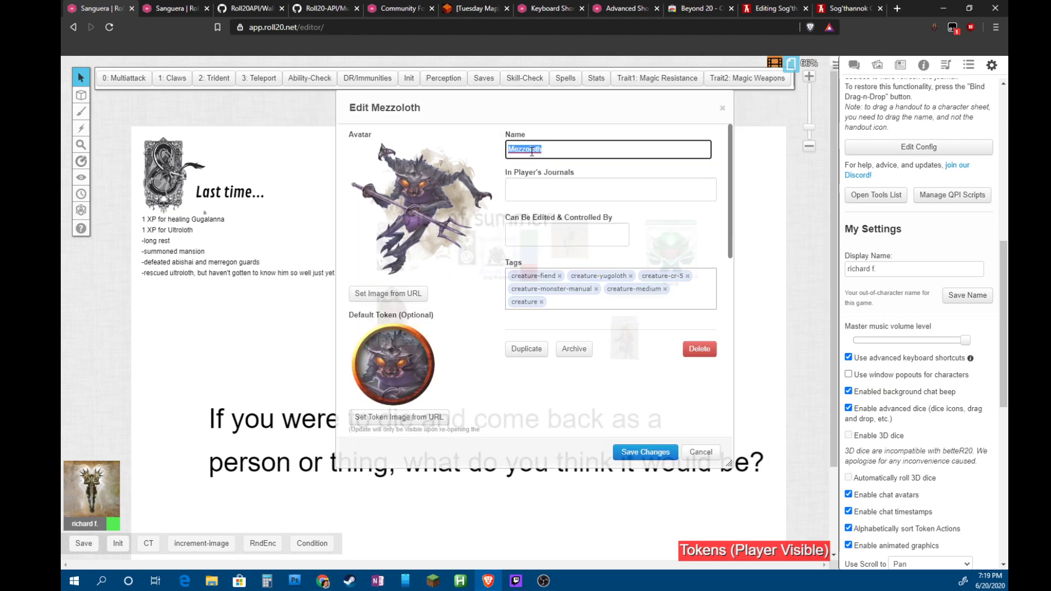
text(S)
click(701, 452)
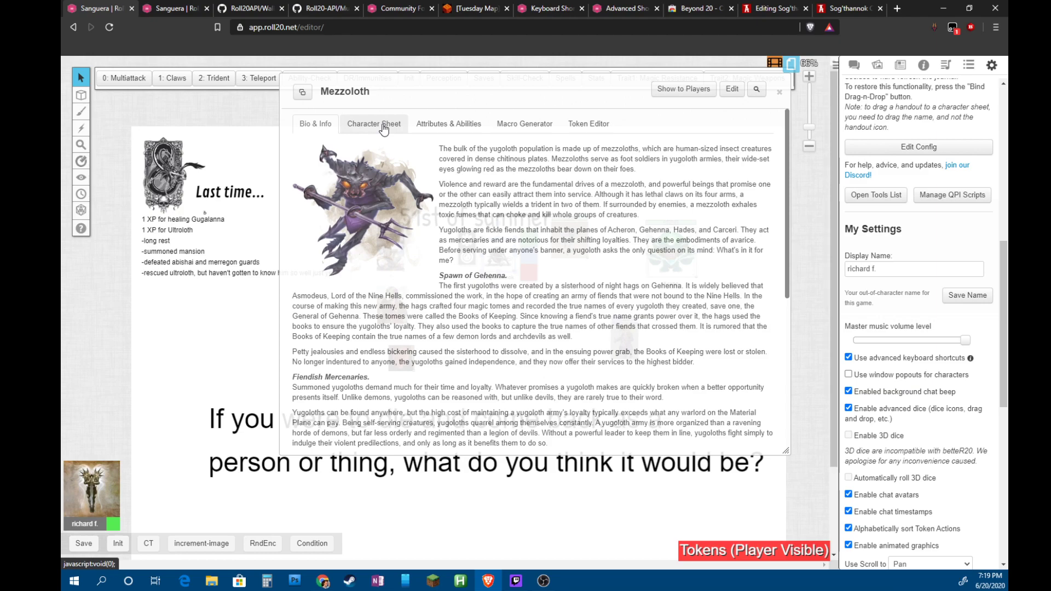
Change the Mezzoloth token's nameplate to Sog'thanok in the token settings
click(589, 129)
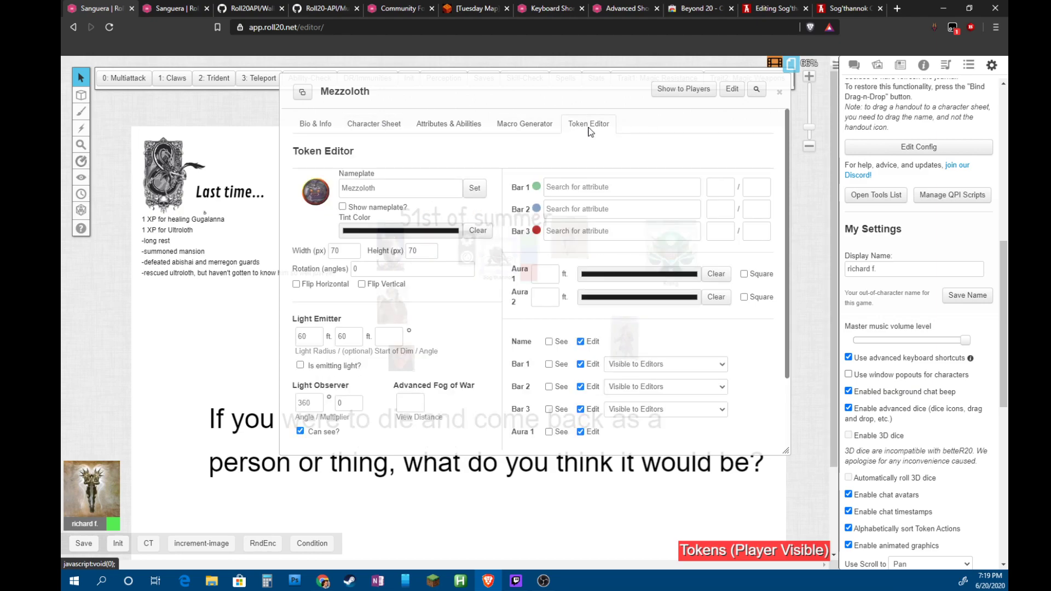
double_click(387, 190)
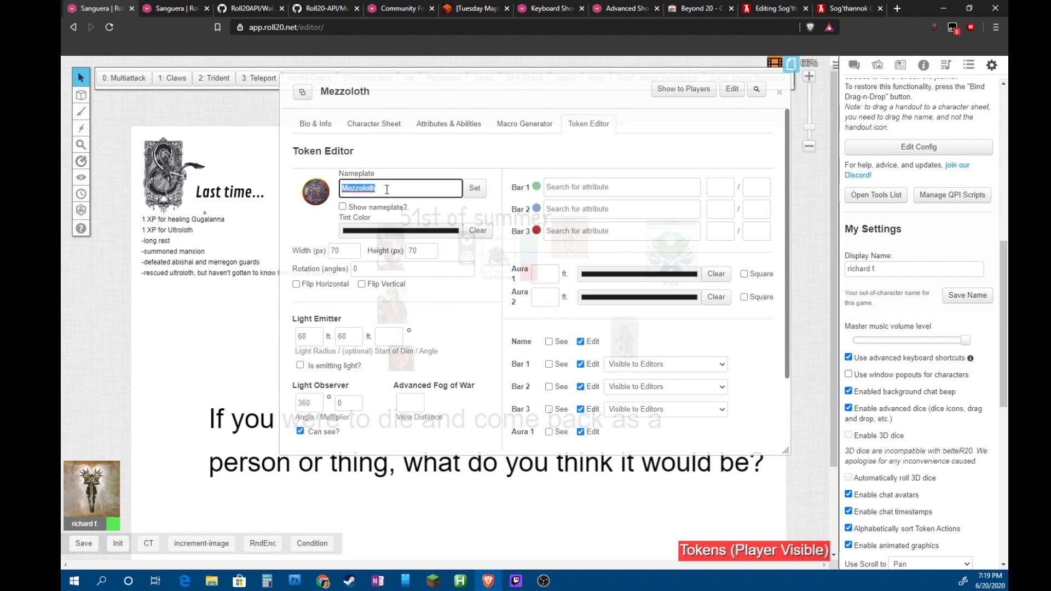
text(Sog'thanok)
scroll(437, 305, down, 1)
scroll(438, 305, up, 1)
Look over the Bio, Character Sheet and Macro Generator tabs, then close the window
click(315, 124)
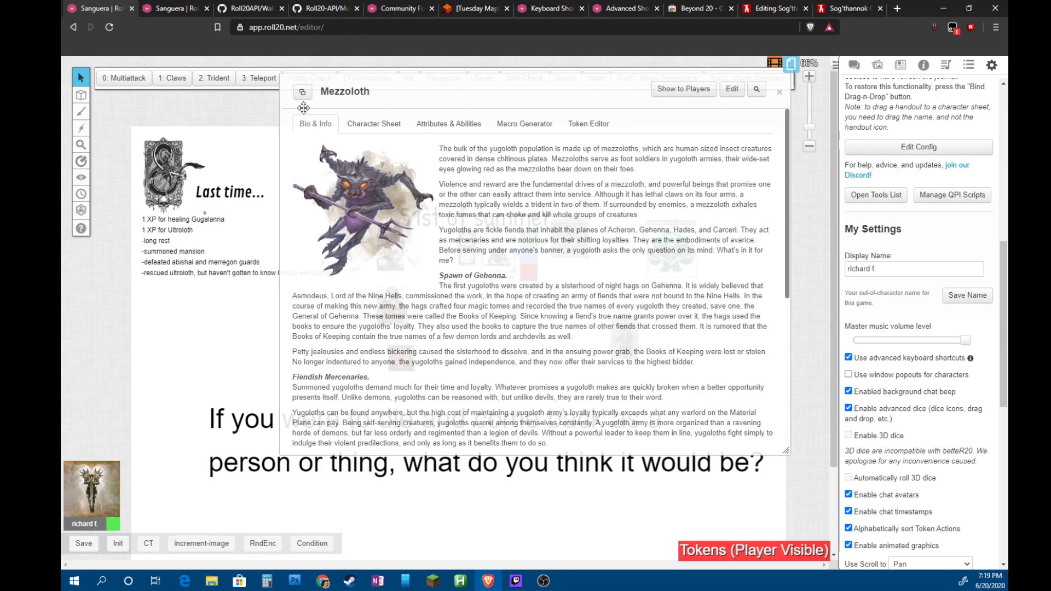
click(374, 124)
click(542, 124)
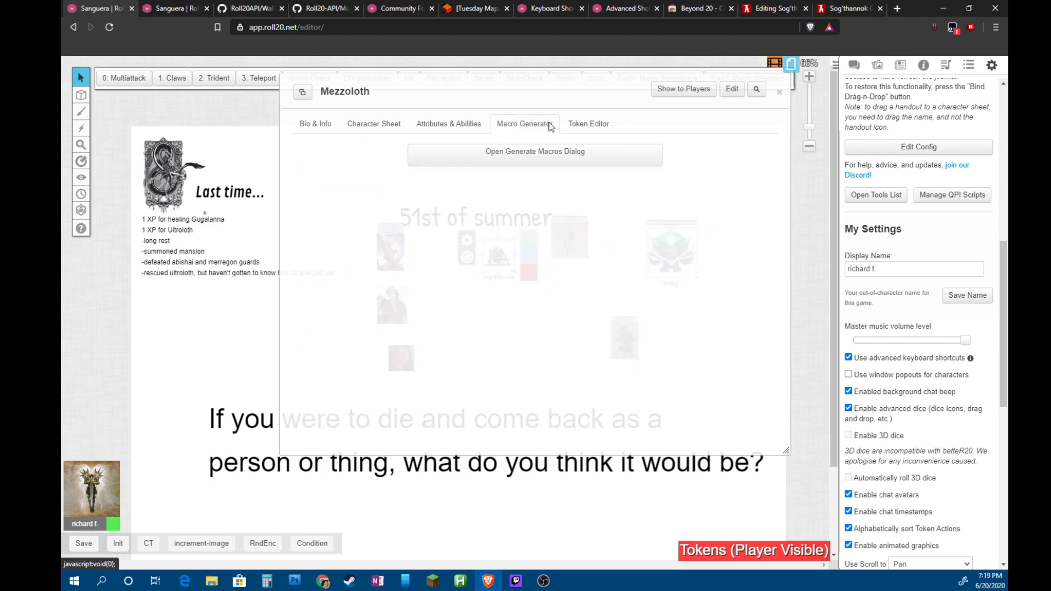
click(780, 92)
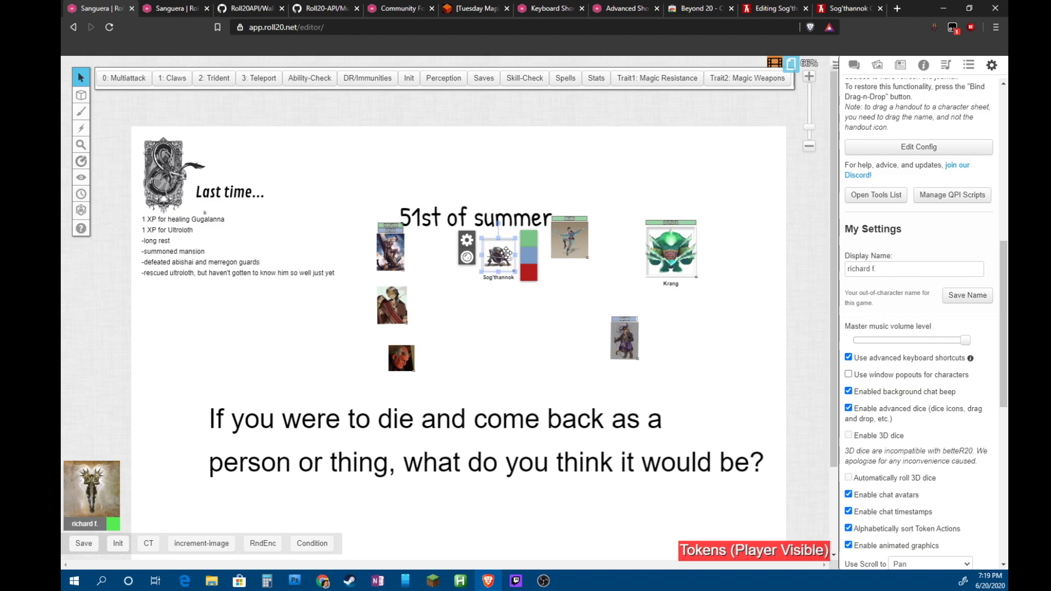
Quick-search the journal for 'mezz' and open the Mezzoloth entry
double_click(506, 253)
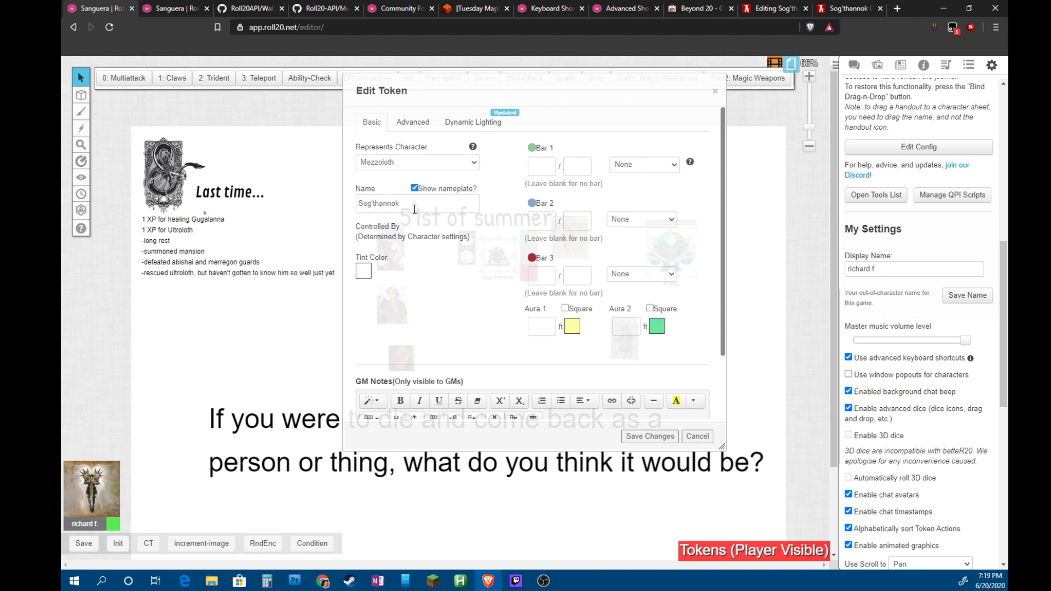
click(900, 65)
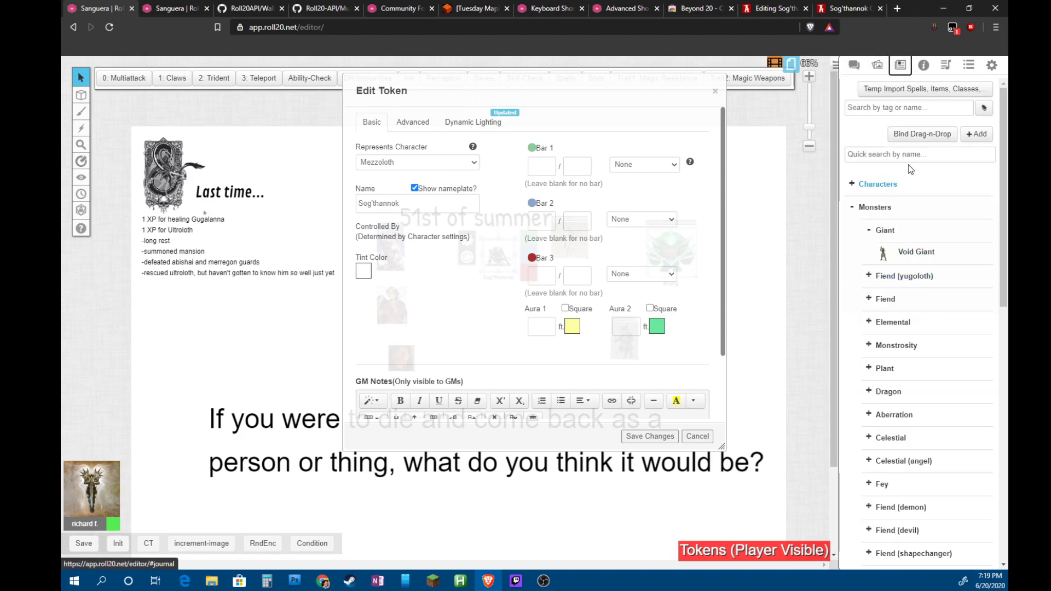
click(893, 153)
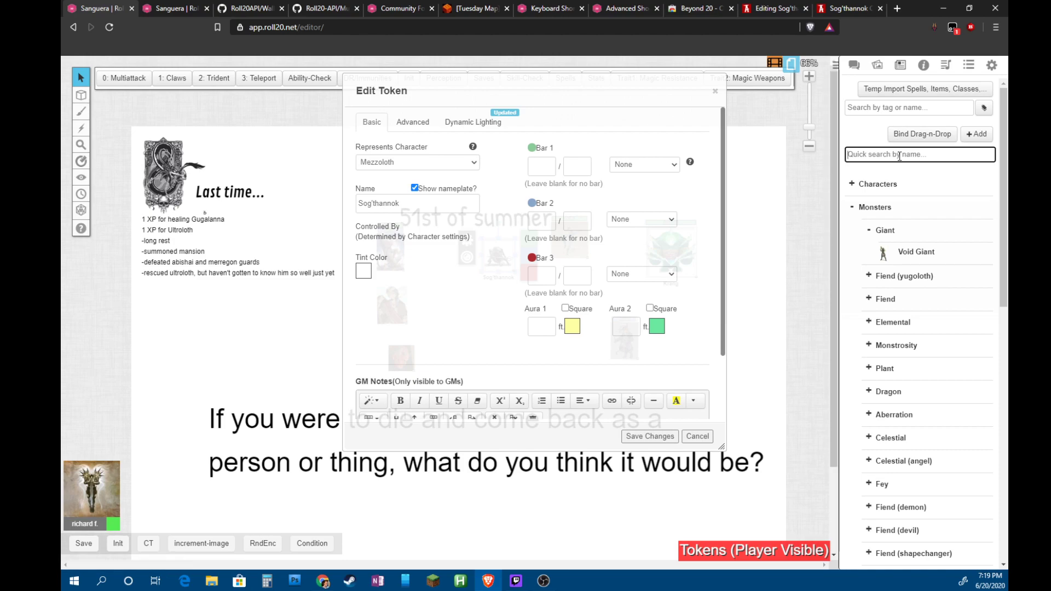
text(mezz)
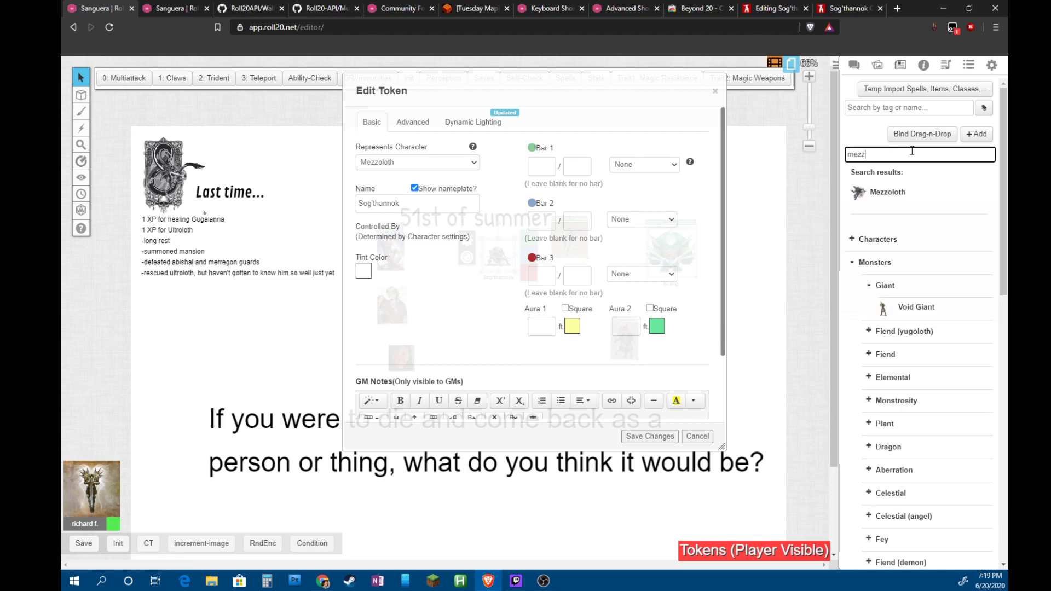
right_click(904, 193)
key(Escape)
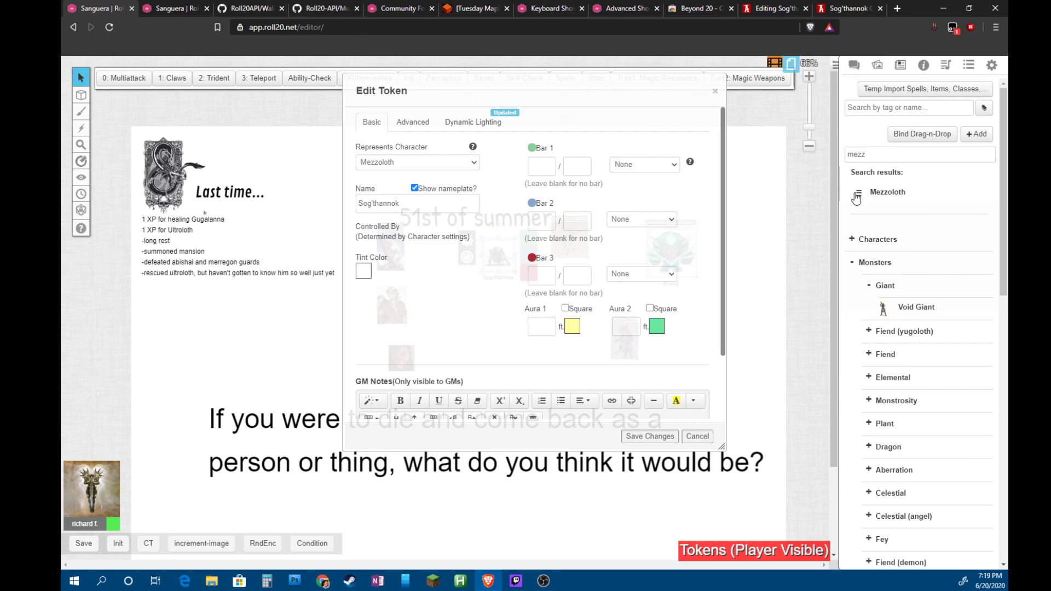
click(882, 192)
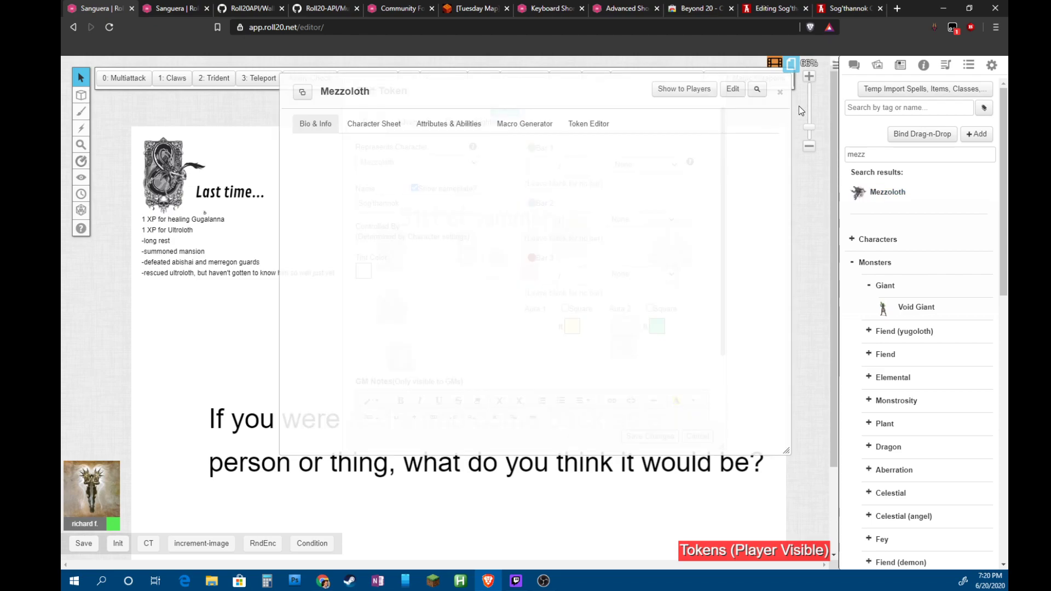
click(780, 92)
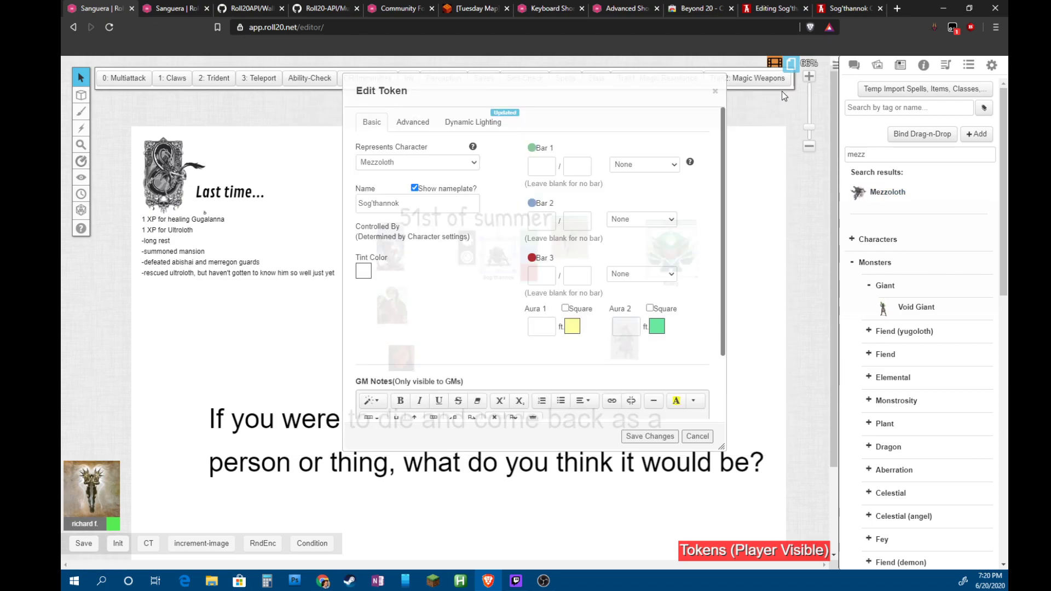
click(886, 193)
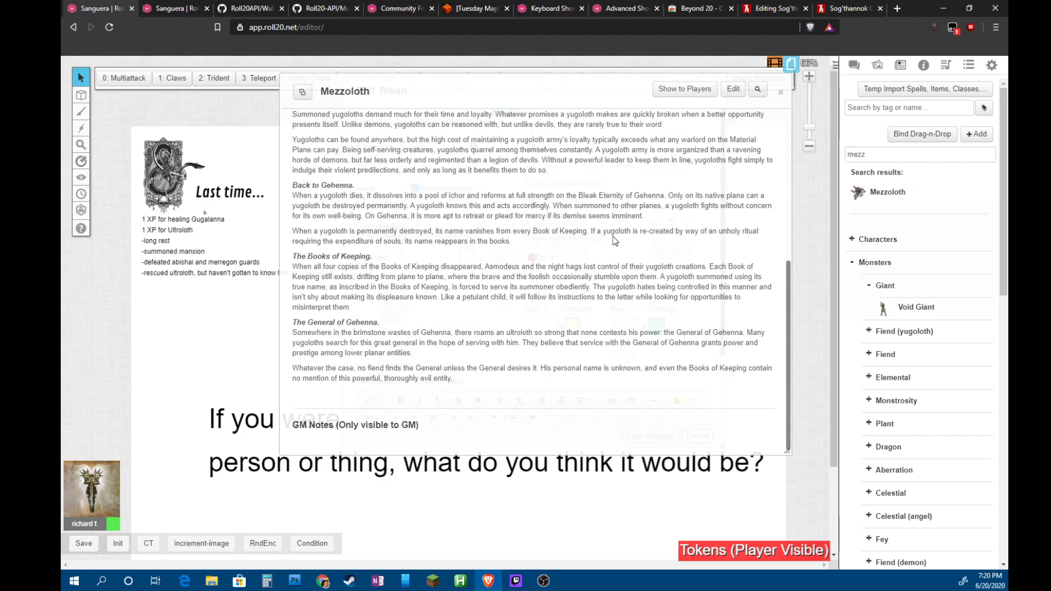
Check Mezzoloth's edit details without saving, view its character sheet, then reopen the sheet
click(732, 89)
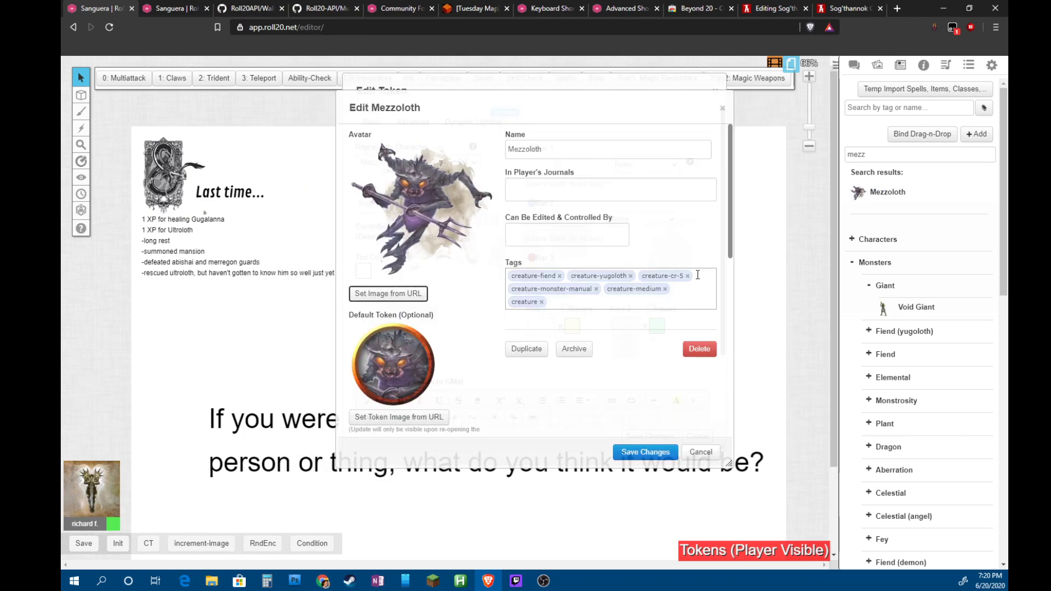
scroll(661, 305, down, 5)
scroll(661, 306, up, 5)
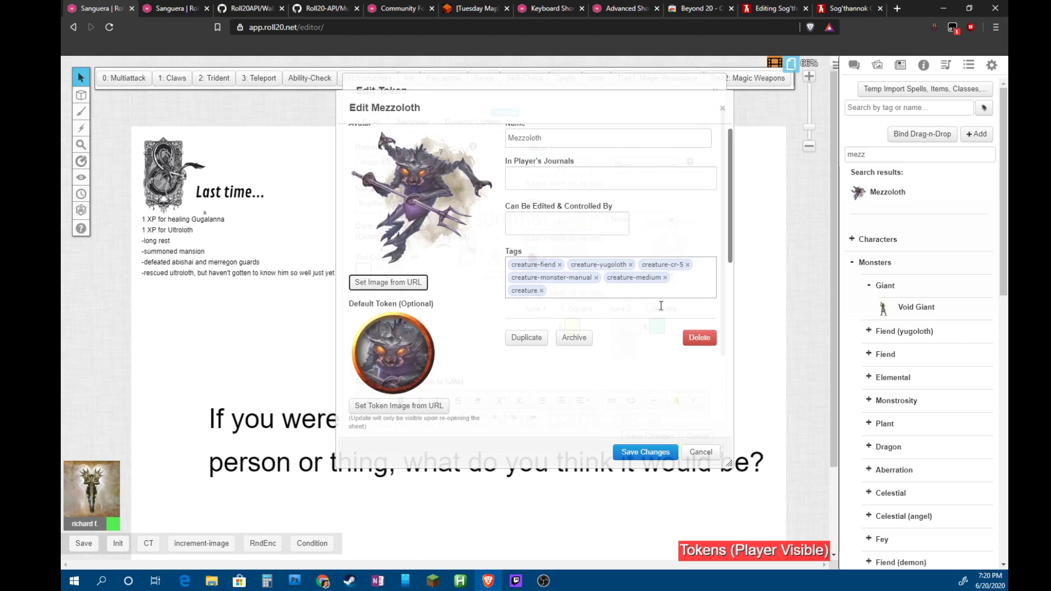
click(700, 452)
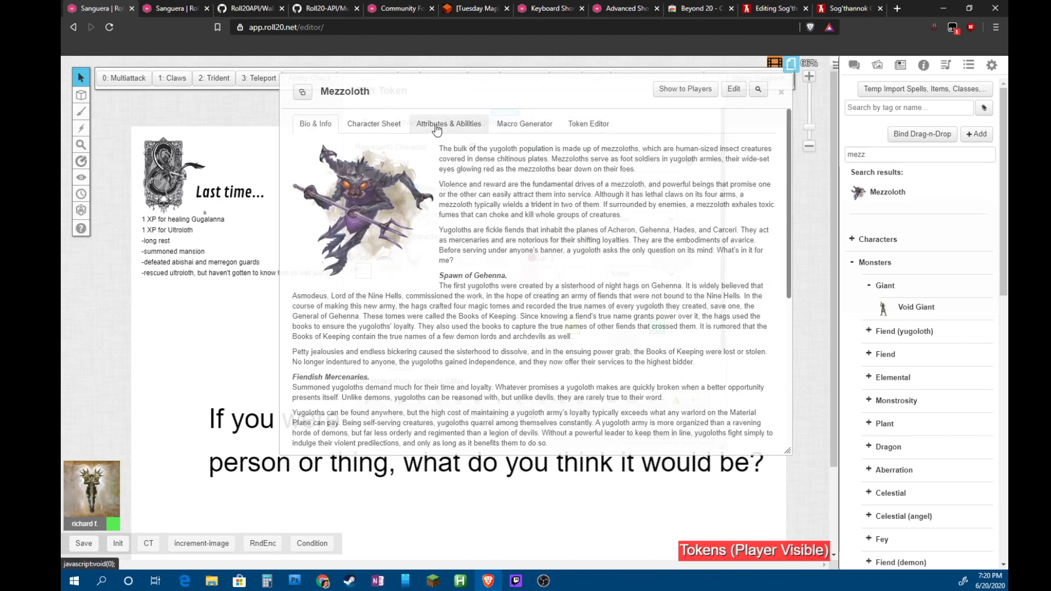
click(377, 125)
scroll(602, 331, down, 10)
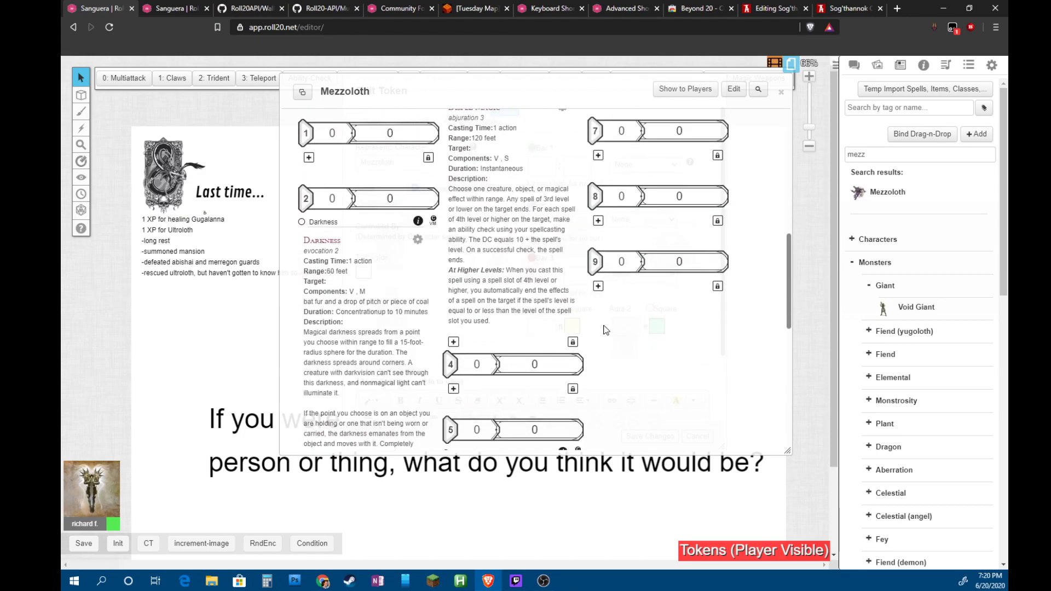
click(781, 92)
click(887, 192)
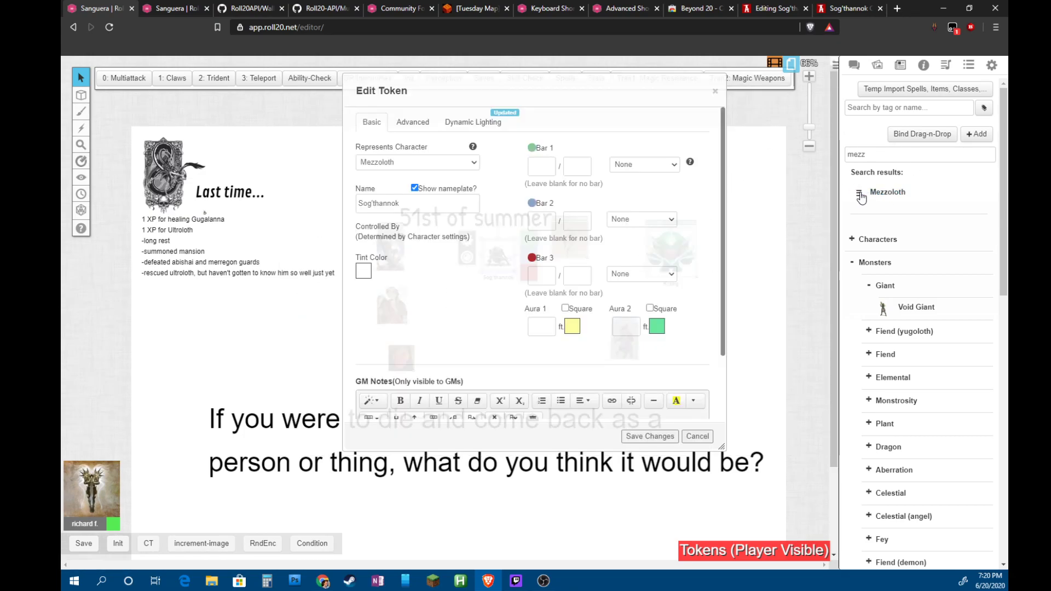
Clear the quick search, filter by 'mezz' in tag/name search, and expand Fiend (yugoloth)
right_click(860, 194)
click(884, 189)
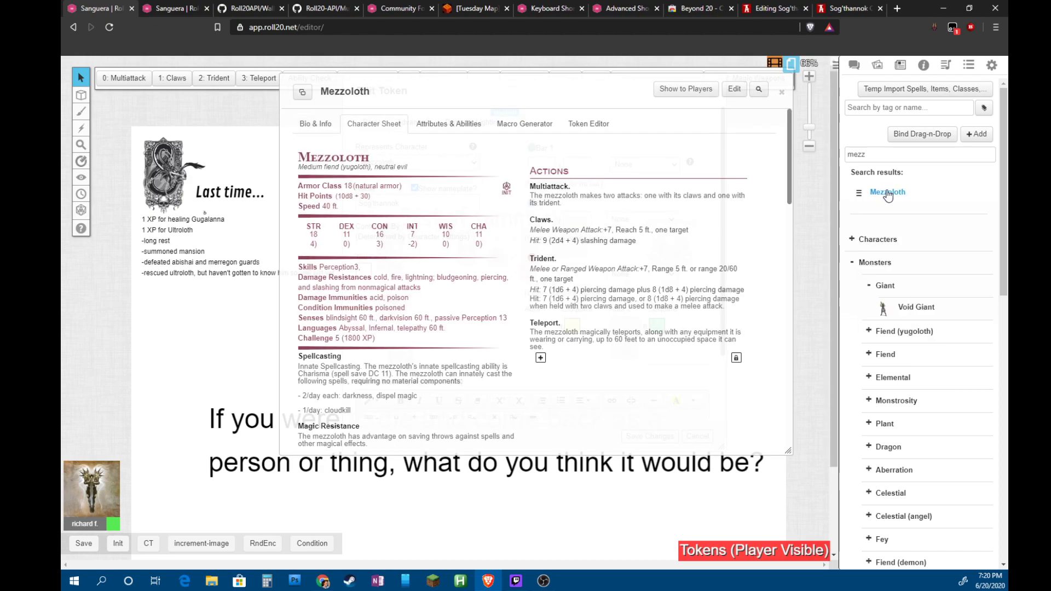
double_click(871, 155)
key(BackSpace)
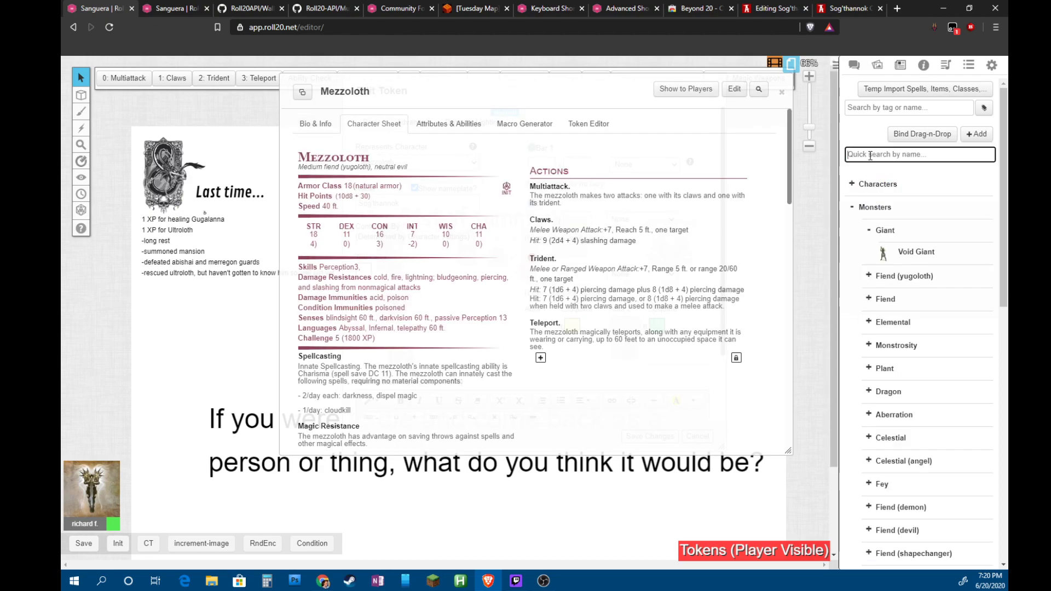
click(887, 106)
text(m)
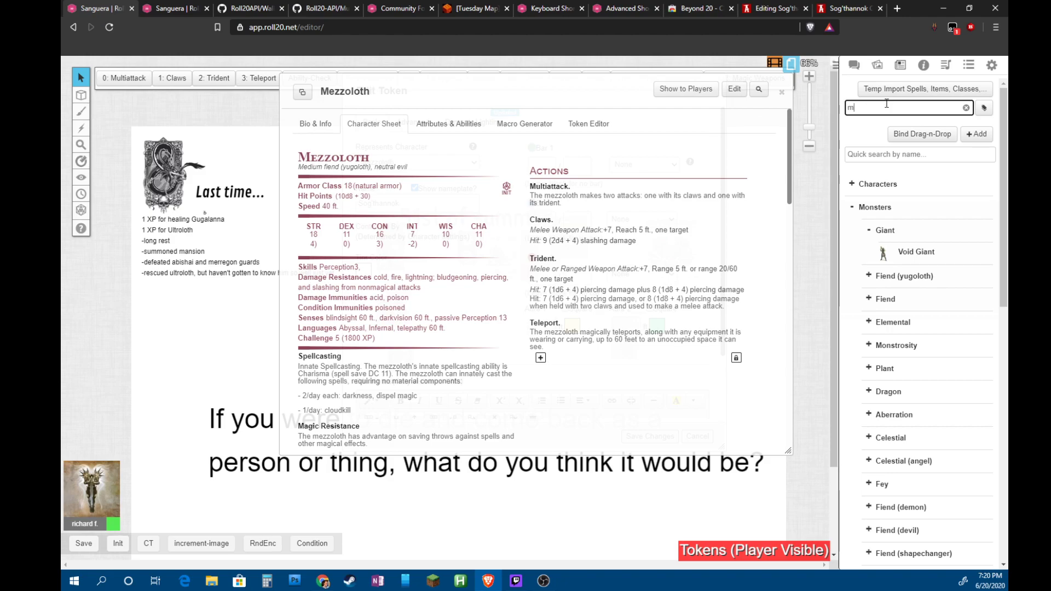
text(ezz)
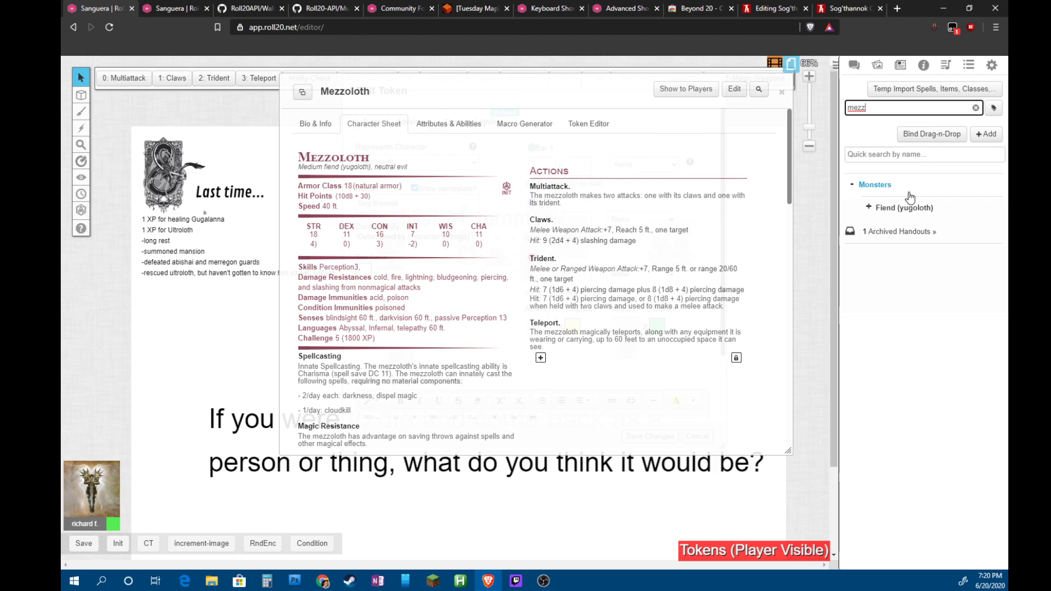
click(869, 208)
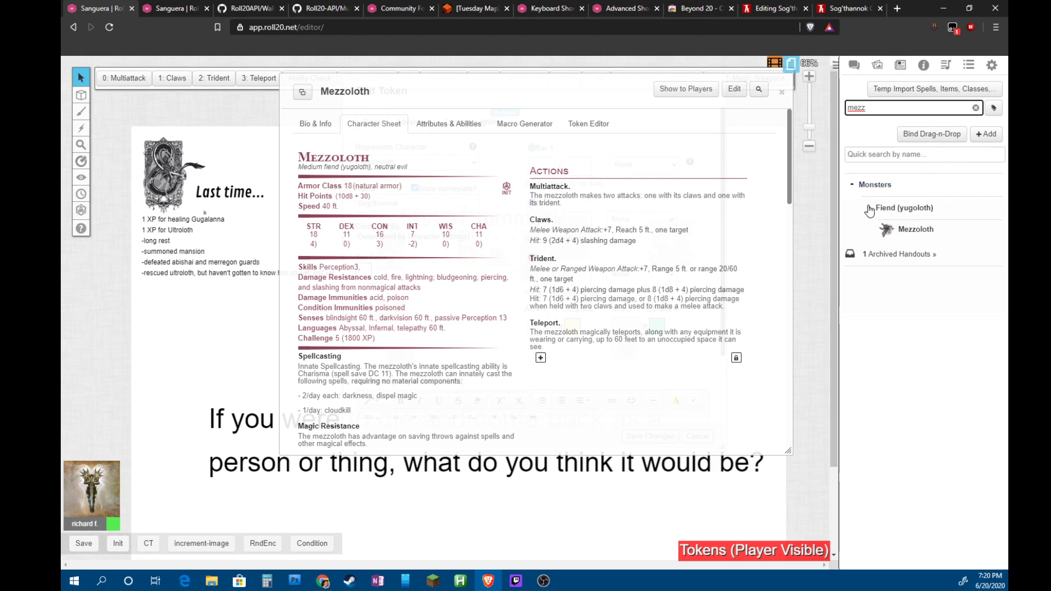
Browse the journal tag list and close it
click(994, 109)
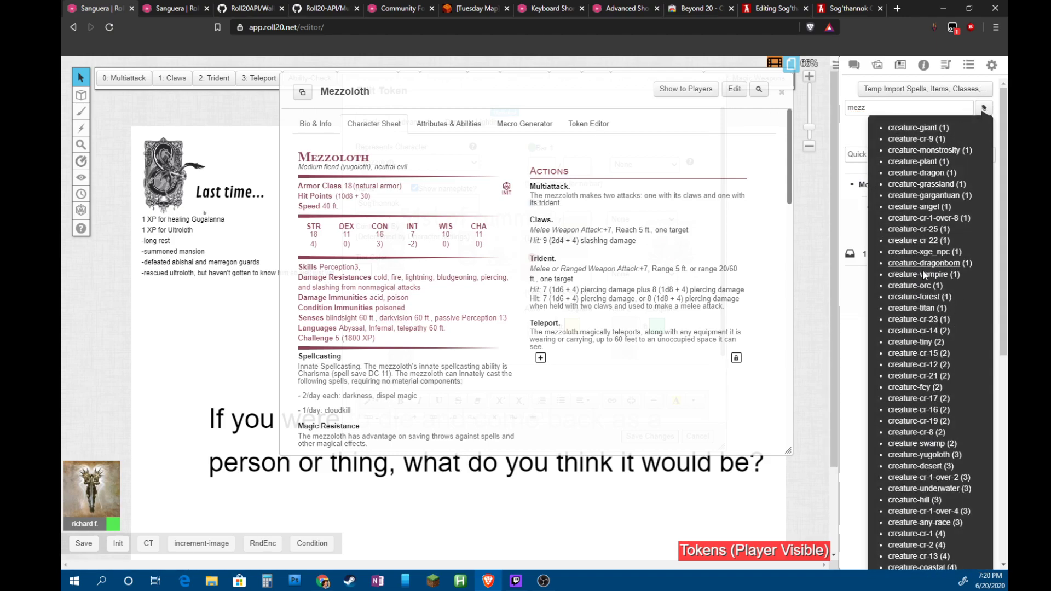
scroll(928, 501, down, 5)
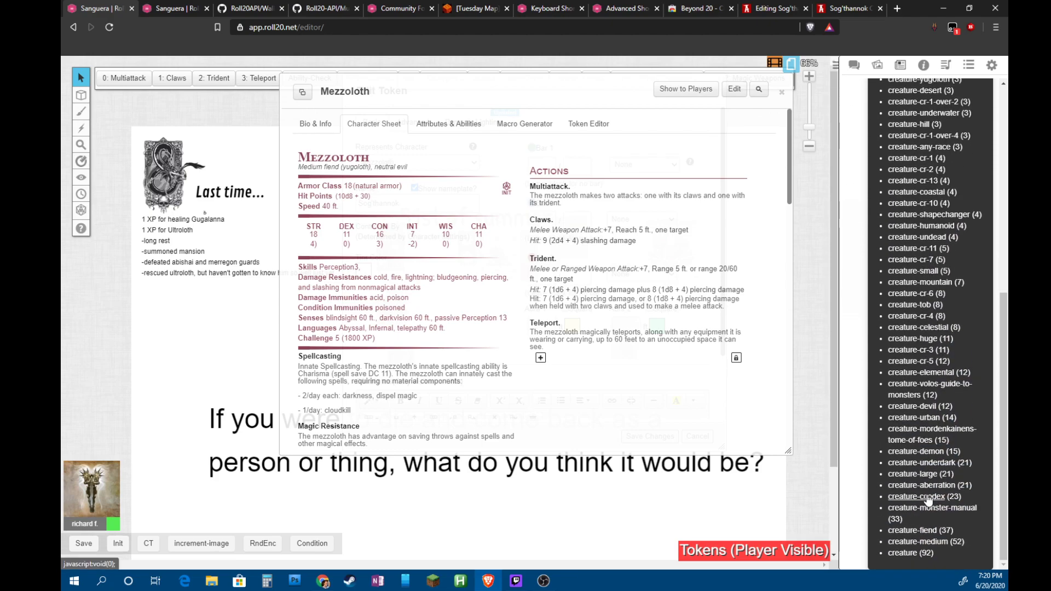
scroll(928, 501, up, 10)
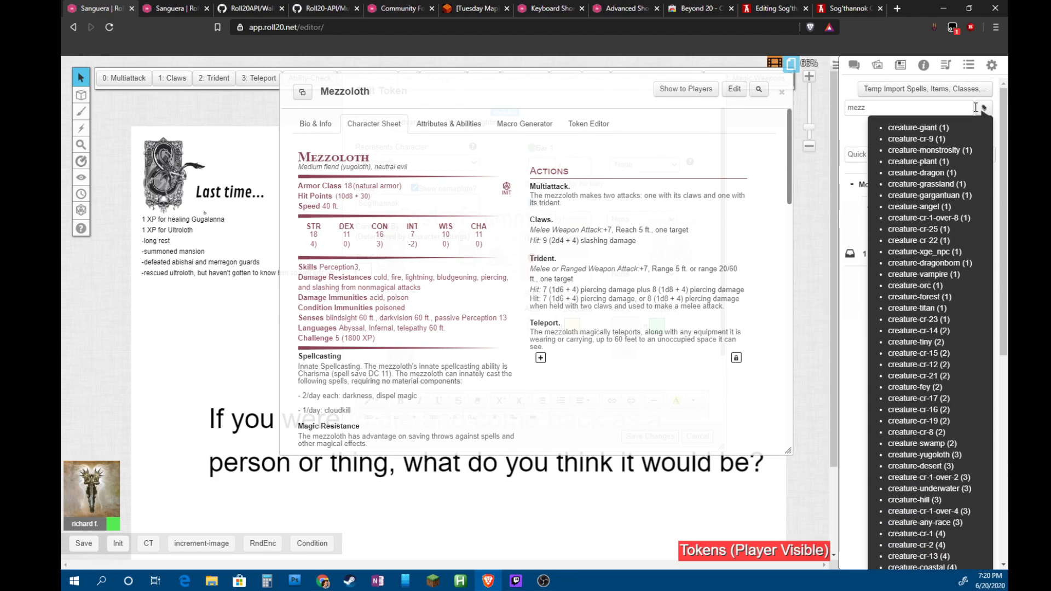
click(985, 108)
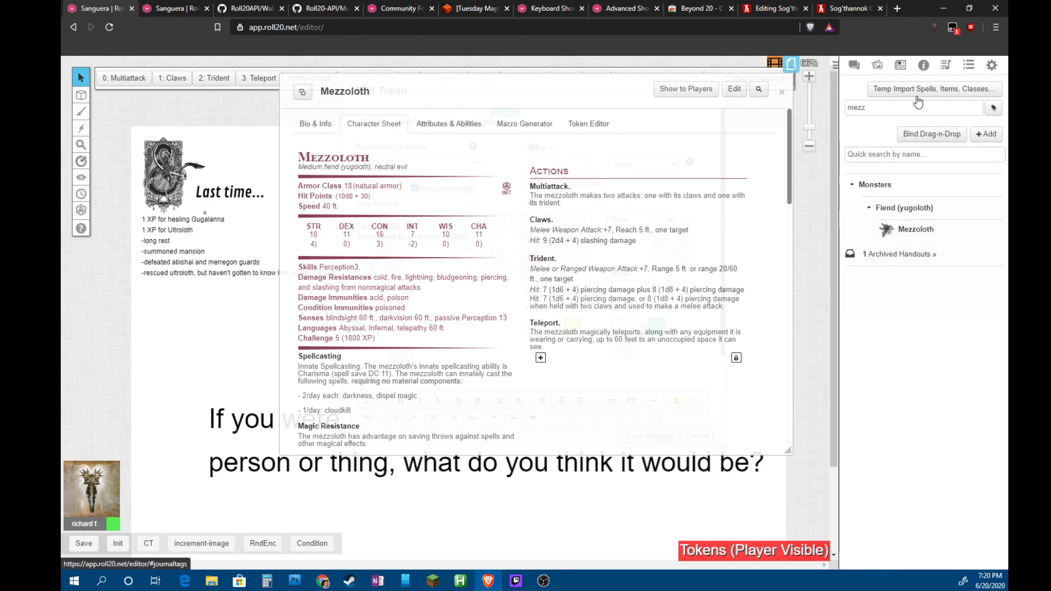
Duplicate Mezzoloth and open the Copy of Mezzoloth for editing
right_click(917, 235)
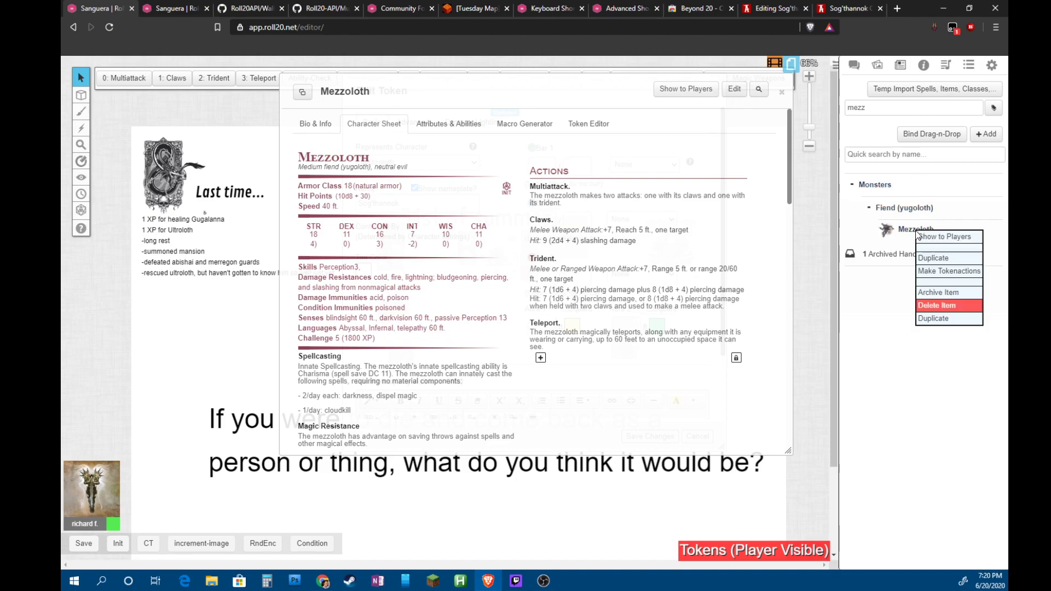
click(943, 322)
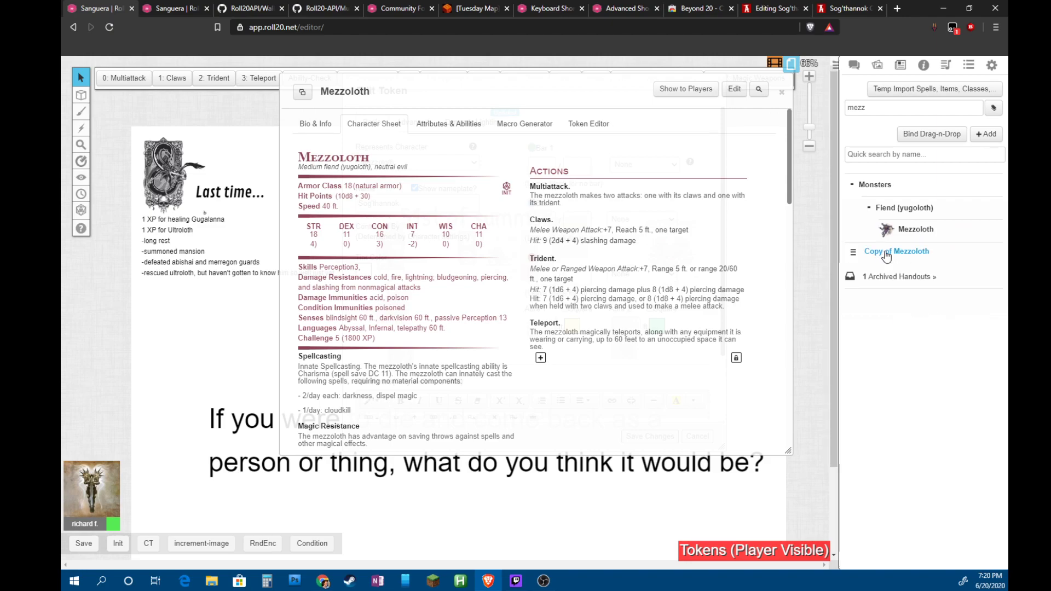
click(886, 253)
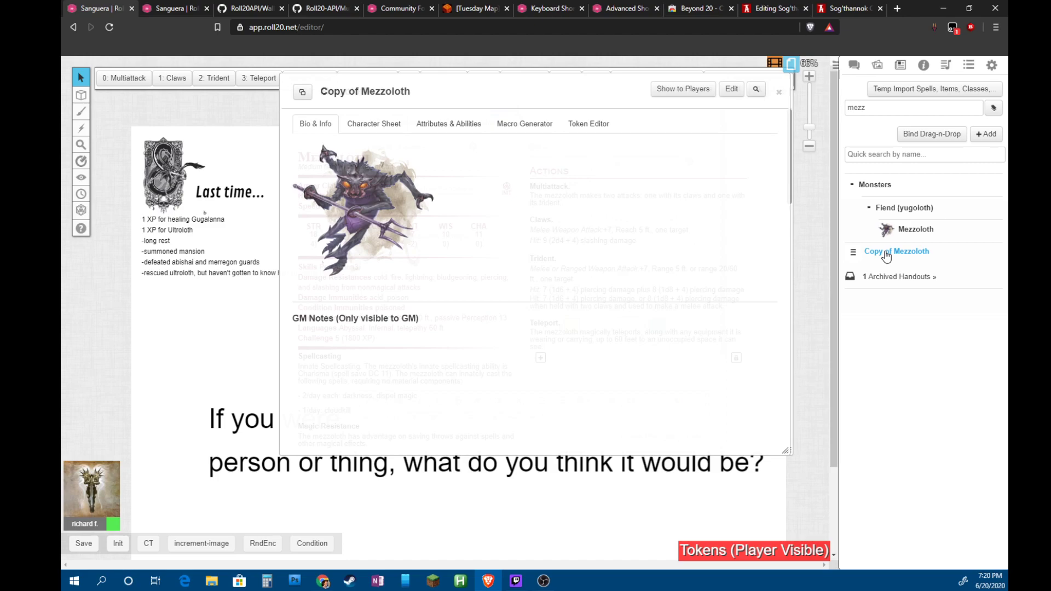
click(723, 90)
Rename the copy to Sog'thannok by pasting the article address and trimming it
drag(579, 147, 482, 153)
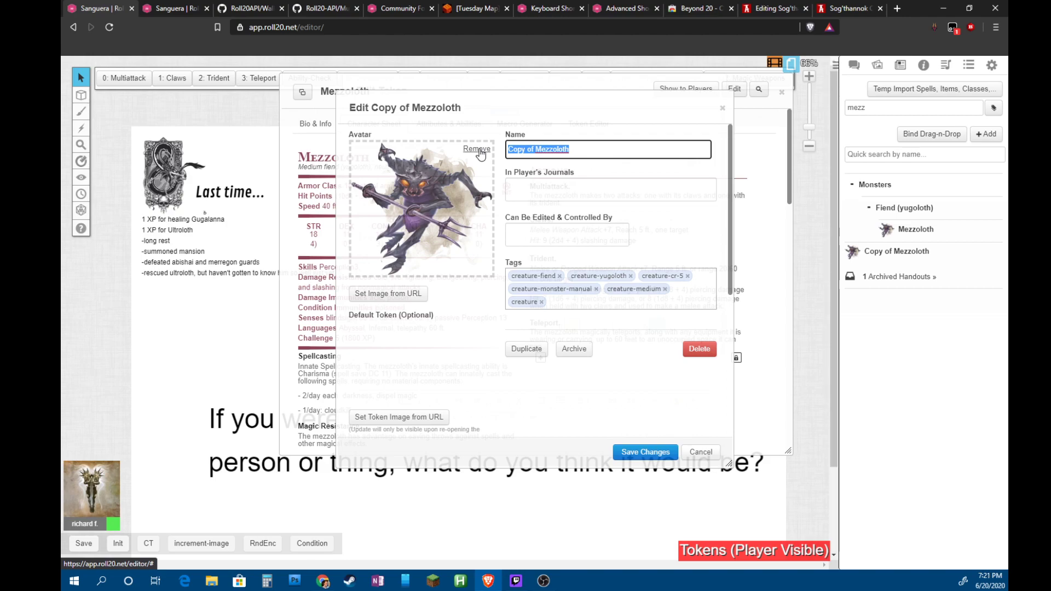
text(https://www.worldanvil.com/w/sanguina-jerry247/a/sog-thannok-article)
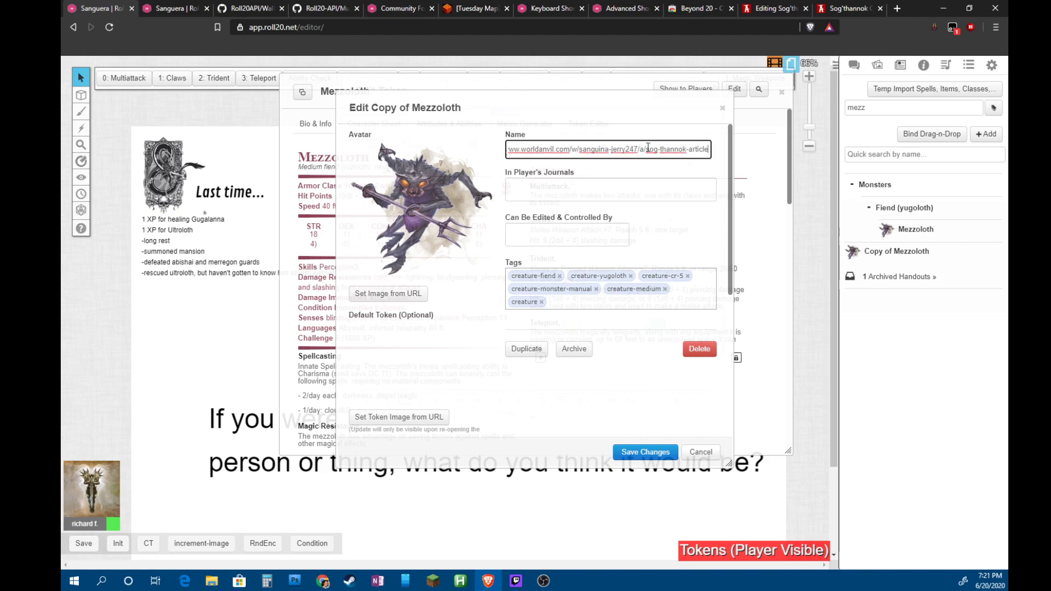
drag(648, 148, 422, 159)
key(BackSpace)
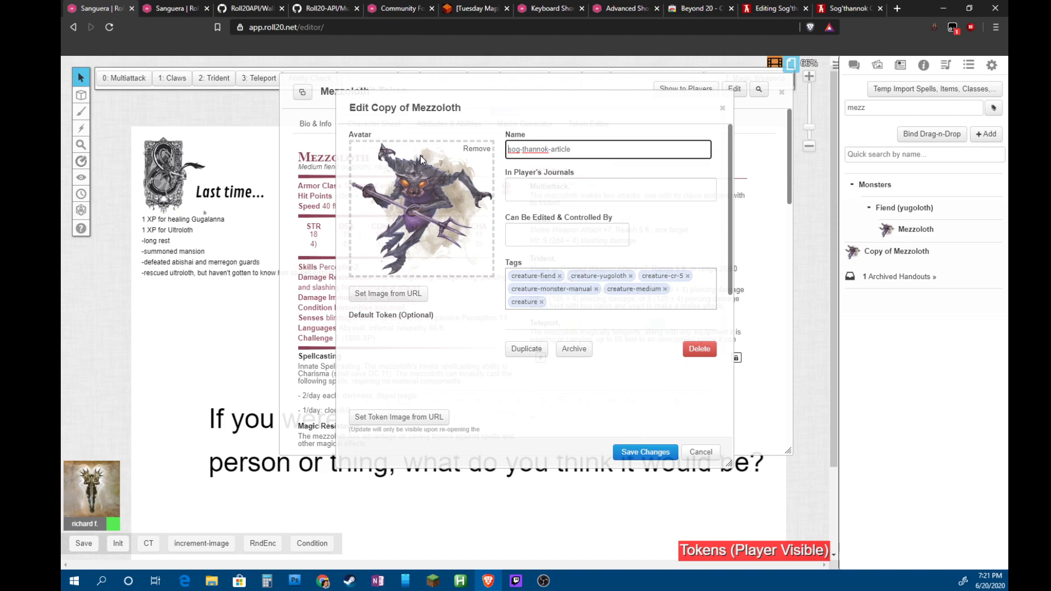
key(Delete)
text(S)
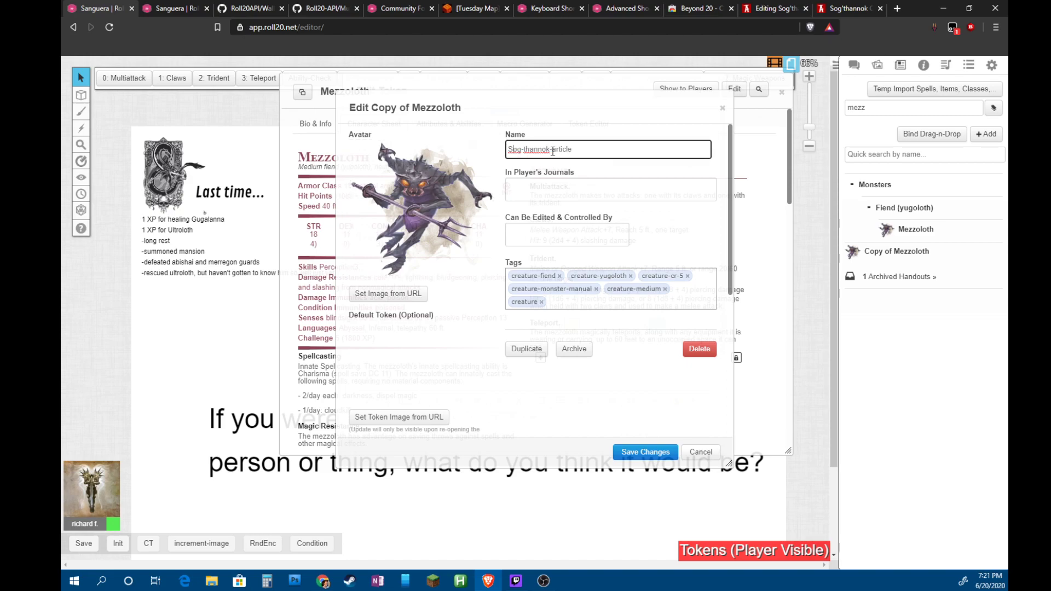
drag(549, 151, 580, 152)
key(BackSpace)
click(522, 150)
key(BackSpace)
text(')
key(BackSpace)
text(')
Show the character in all players' journals, give one player control, and close the sheet
click(566, 191)
click(546, 209)
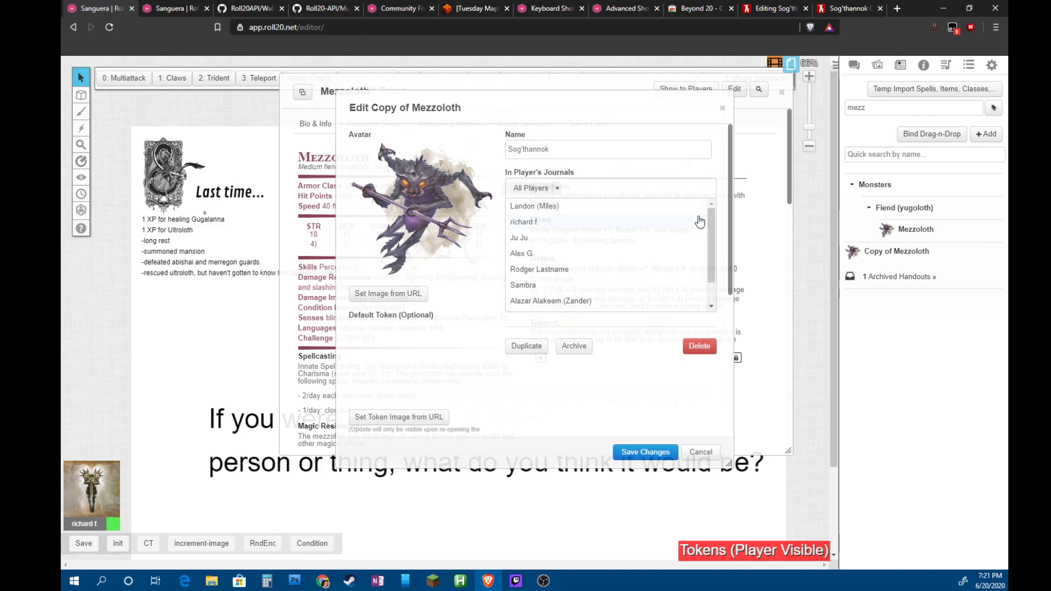
click(722, 217)
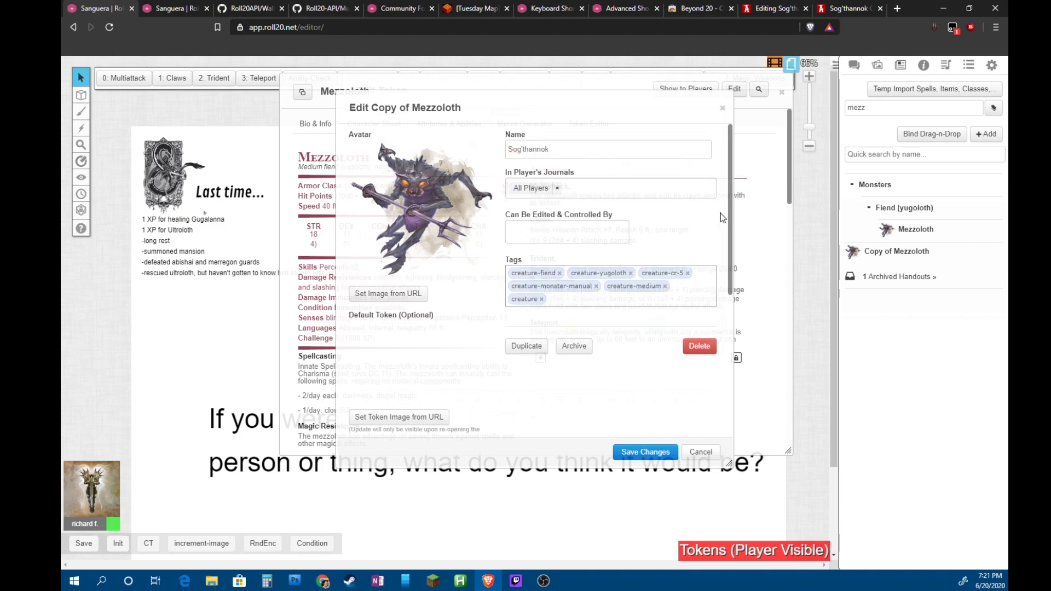
click(572, 232)
scroll(547, 269, down, 1)
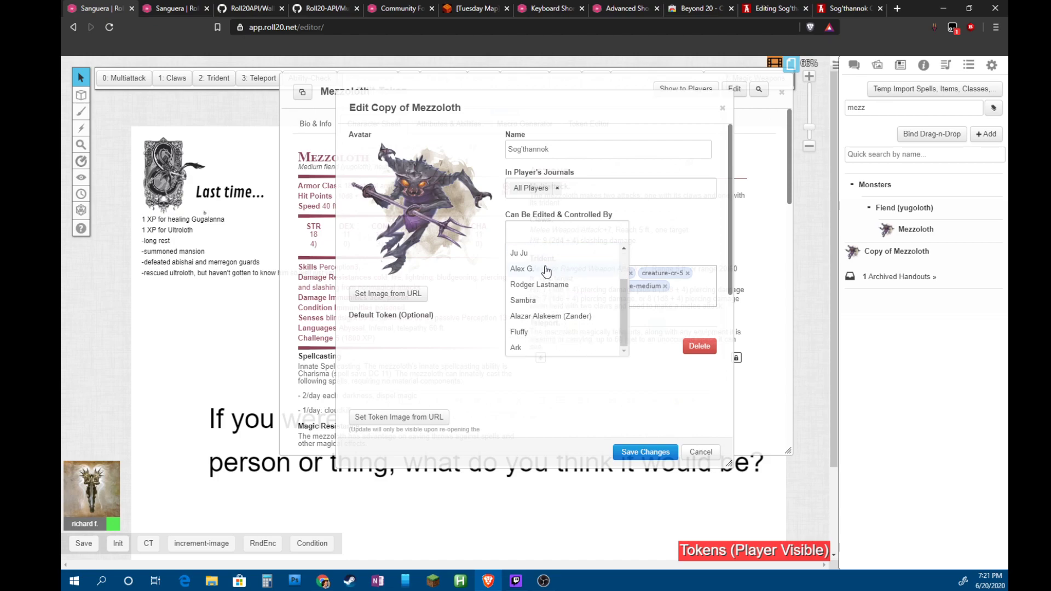
scroll(546, 269, up, 2)
click(524, 282)
click(477, 293)
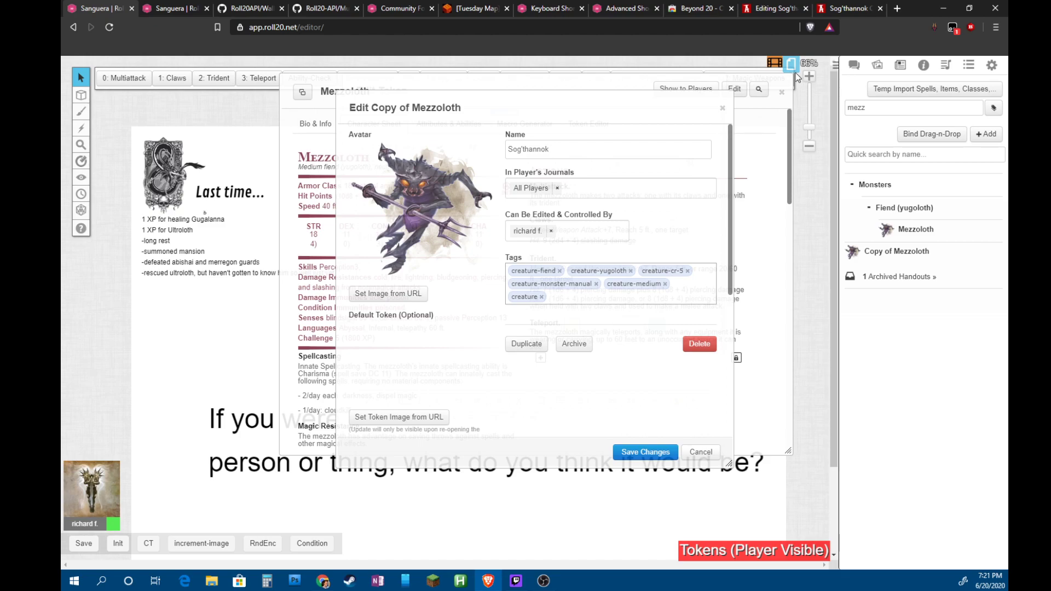
click(782, 92)
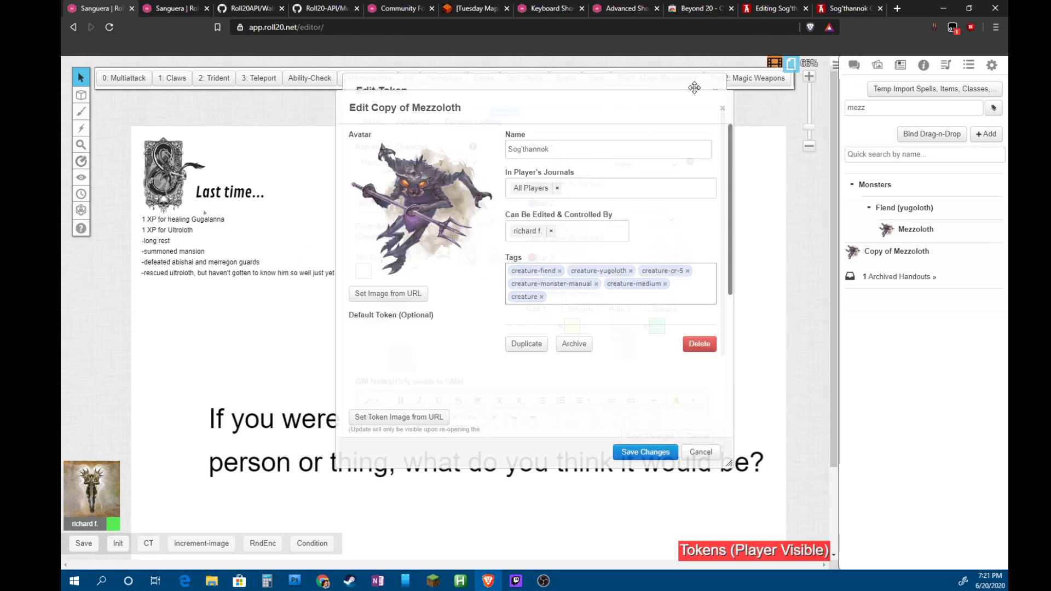
Replace the copy's existing default token with the chosen tabletop token
click(715, 90)
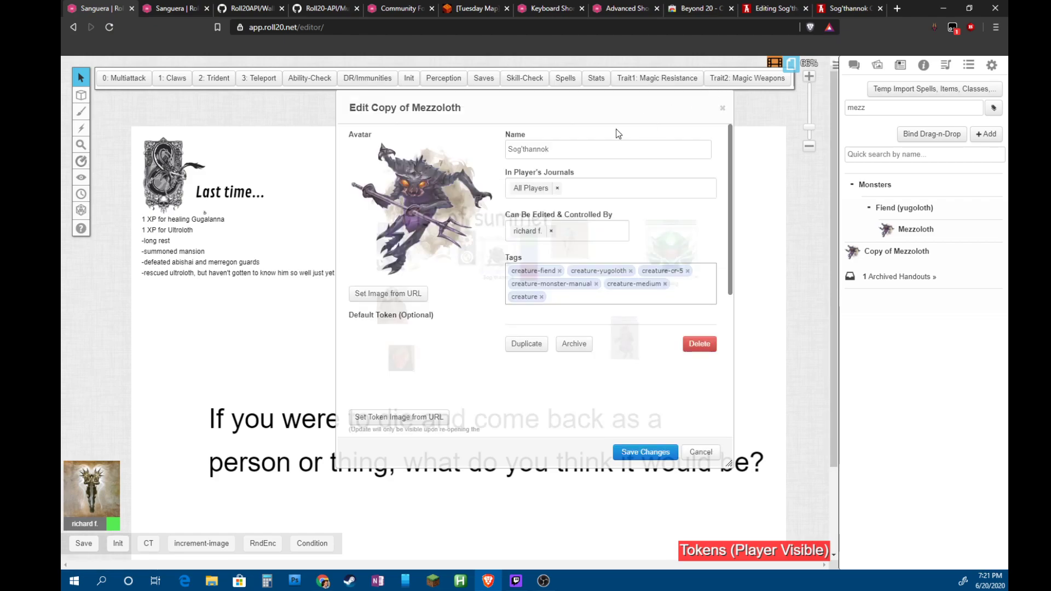
drag(646, 107, 371, 134)
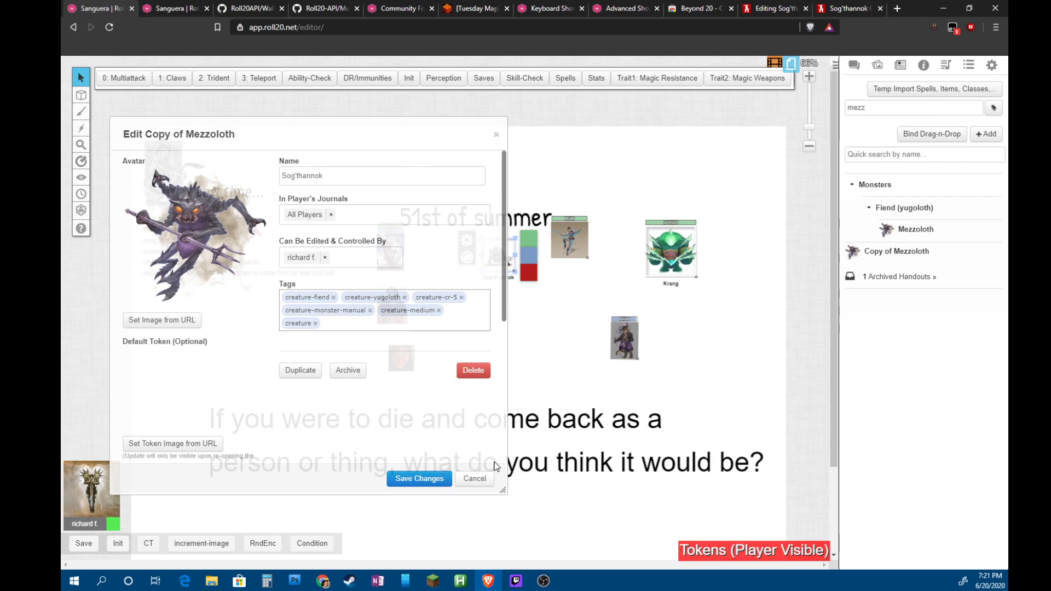
scroll(352, 350, down, 2)
scroll(356, 403, down, 1)
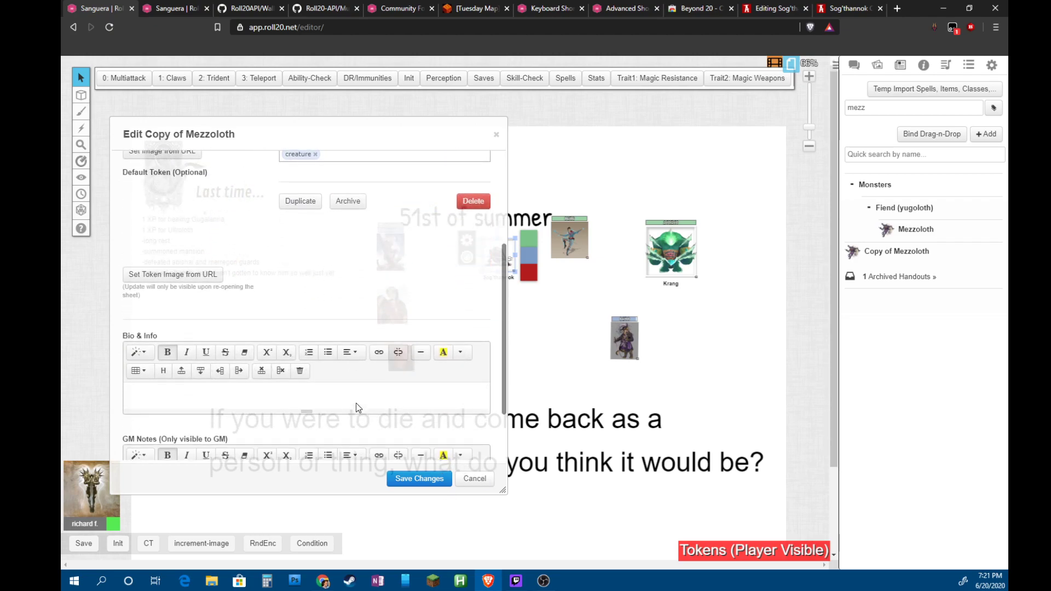
scroll(356, 403, up, 3)
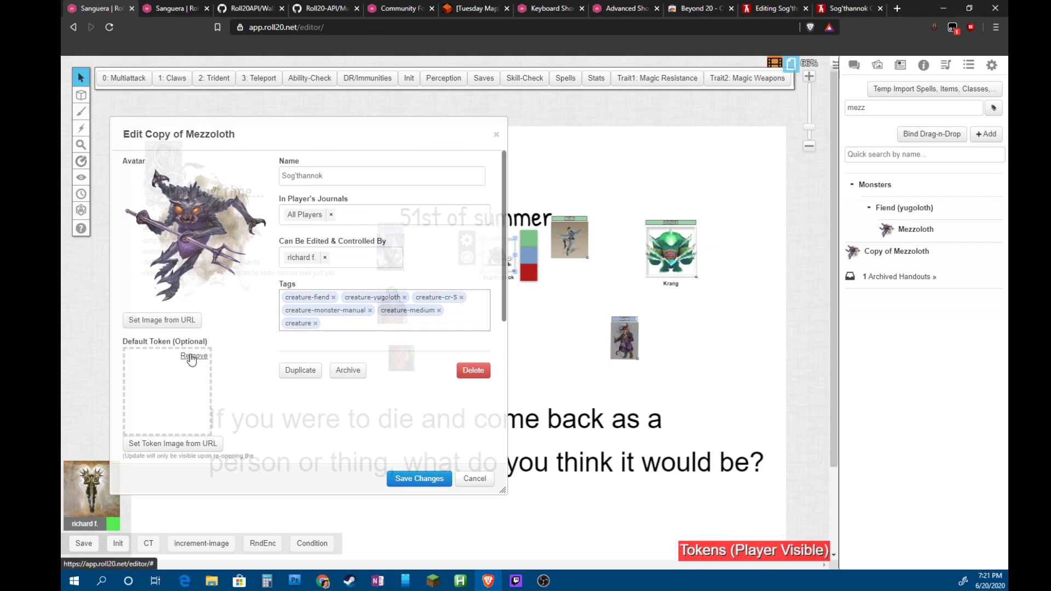
click(191, 357)
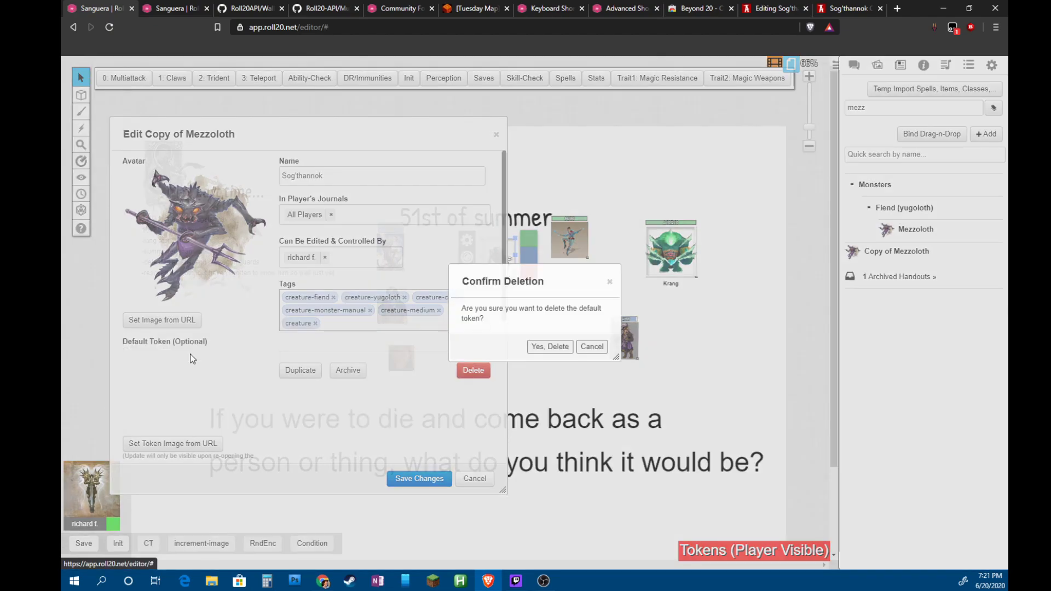
click(554, 346)
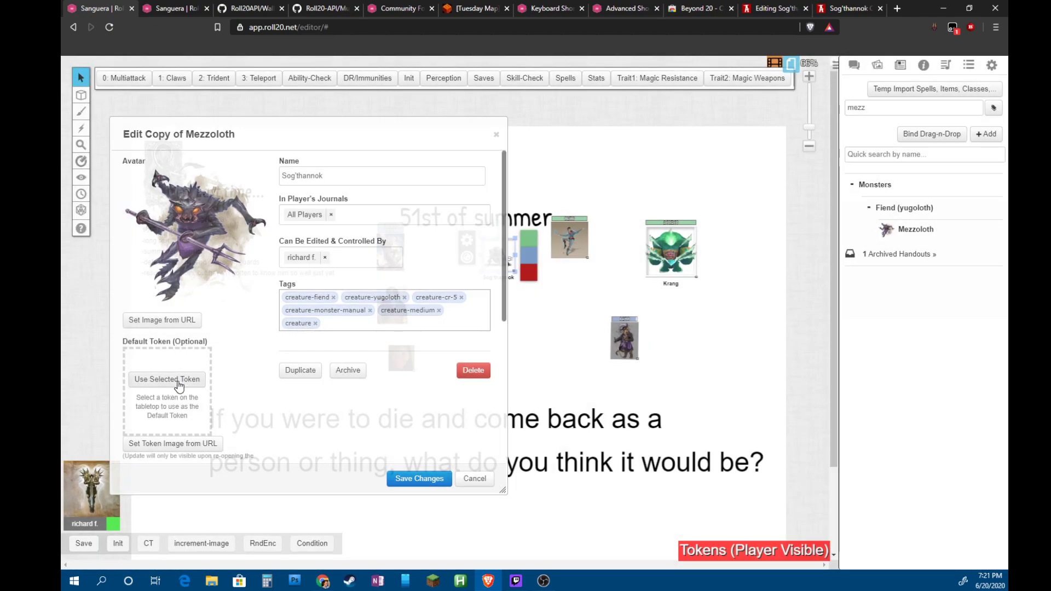
click(178, 378)
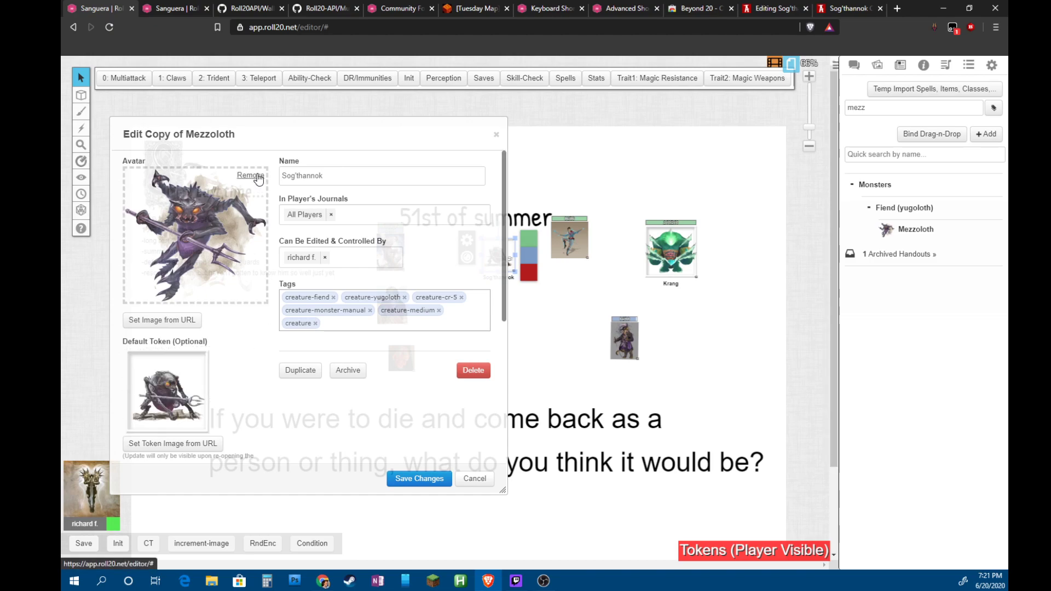
Swap the Mezzoloth avatar for sog'thannok.png from the Art Library and save Sog'thannok
click(251, 176)
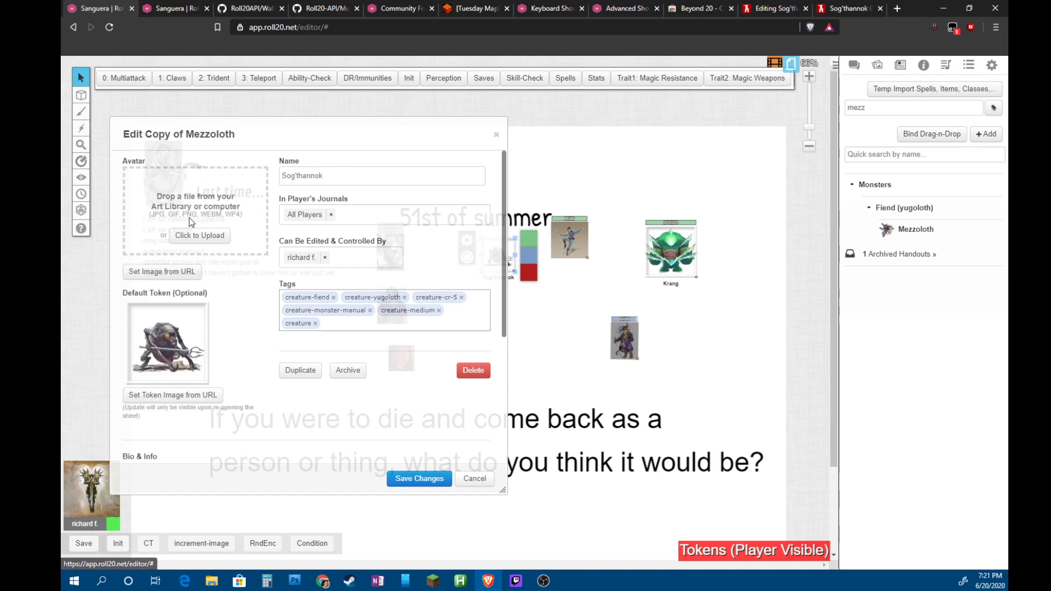
click(878, 65)
drag(893, 253, 205, 176)
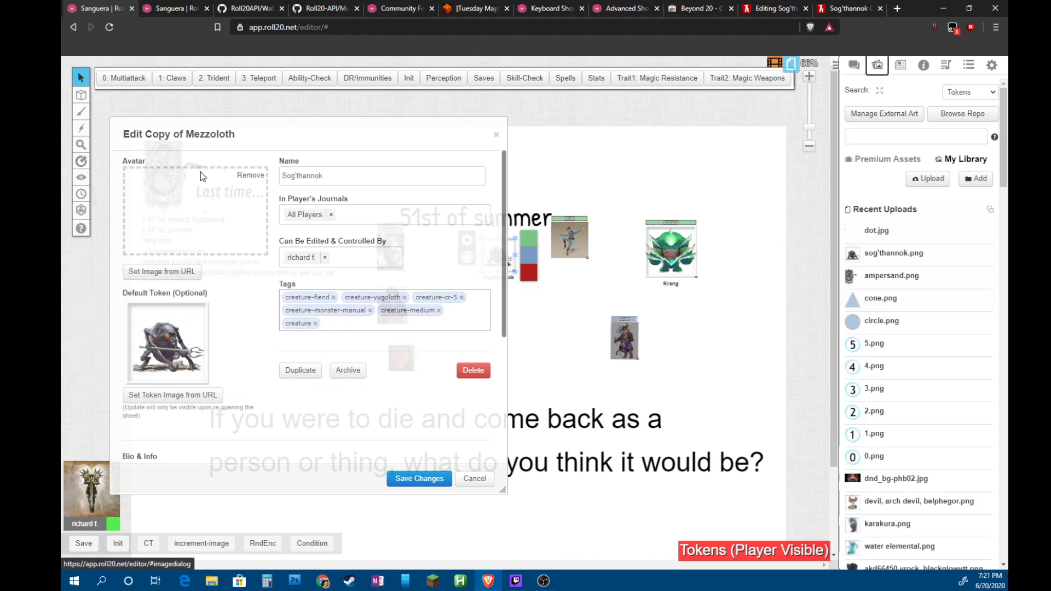
click(421, 480)
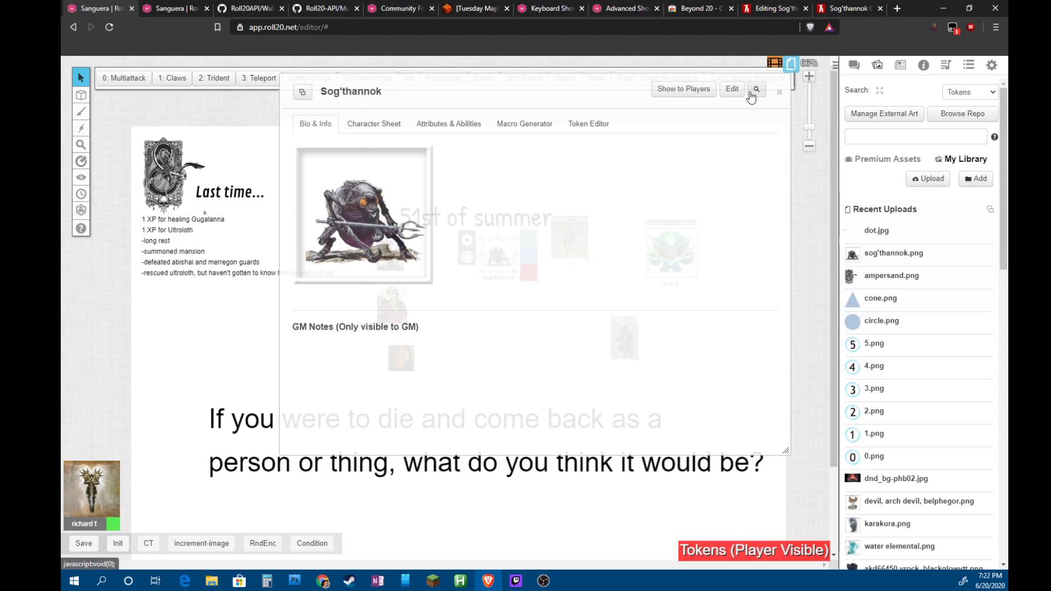
click(362, 127)
Paste the World Anvil article address into Sog'thannok's Bio & Info, then cut it back out
click(315, 124)
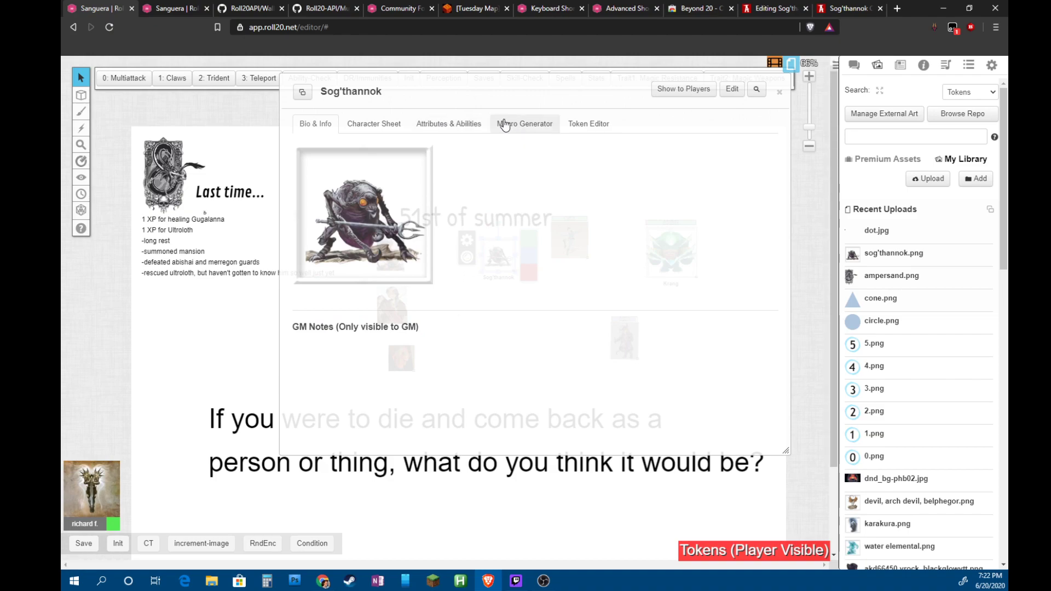
click(733, 90)
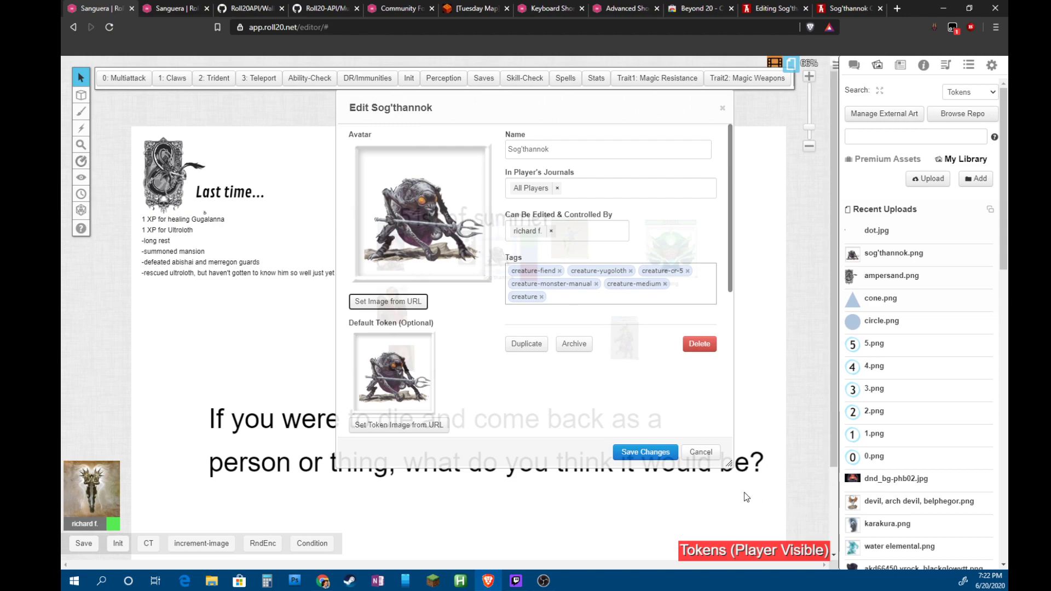
click(700, 453)
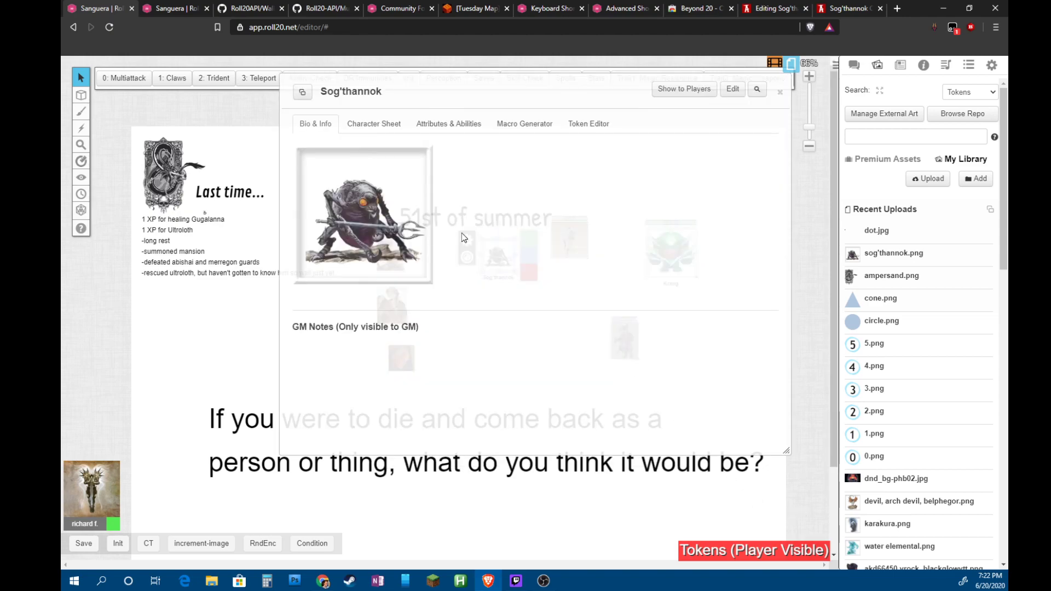
click(733, 90)
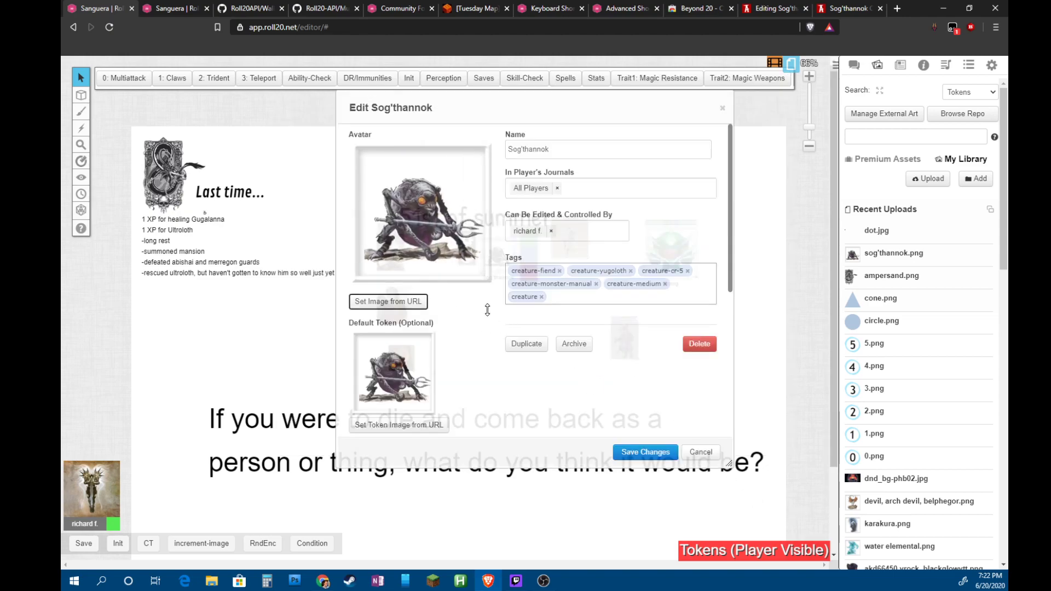
scroll(482, 301, down, 3)
click(437, 376)
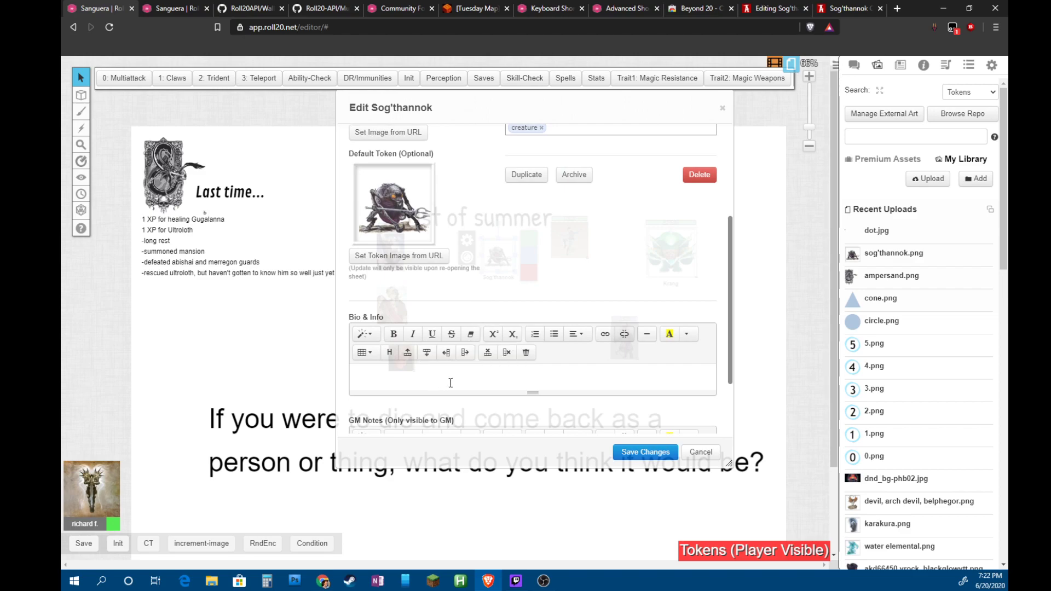
text(https://www.worldanvil.com/w/sanguina-jerry247/a/sog-thannok-article)
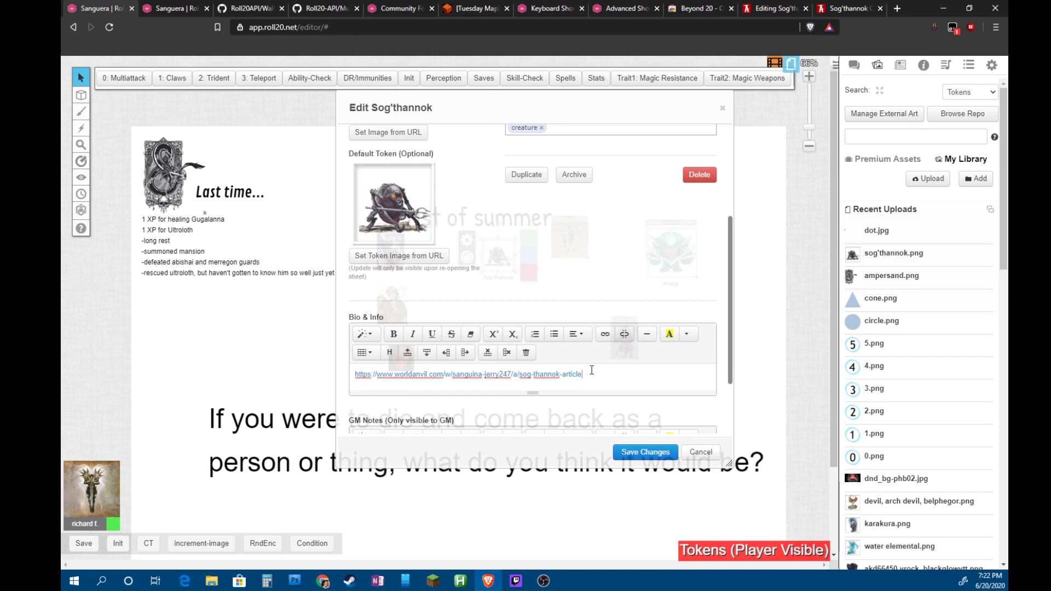
drag(590, 376, 321, 380)
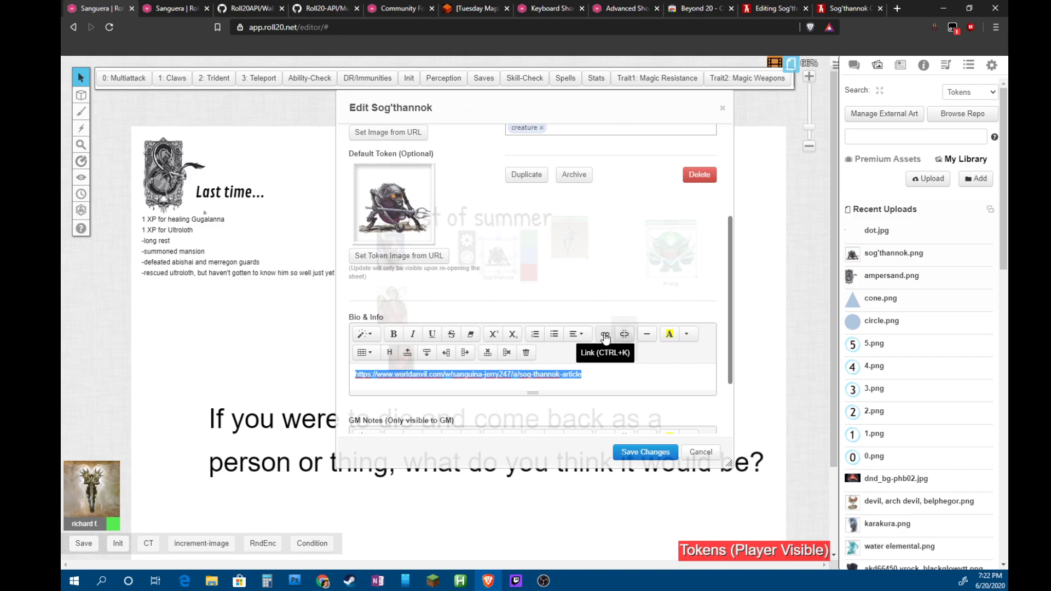
key(ctrl+x)
Insert a 'World Anvil Article' hyperlink to the article and start a new line below it
click(605, 335)
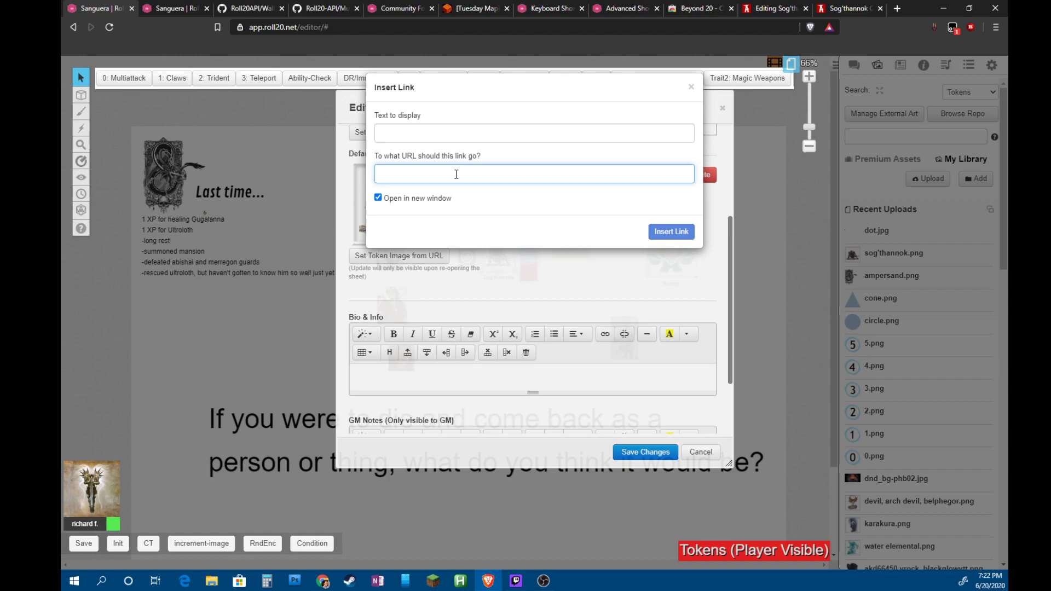
key(ctrl+v)
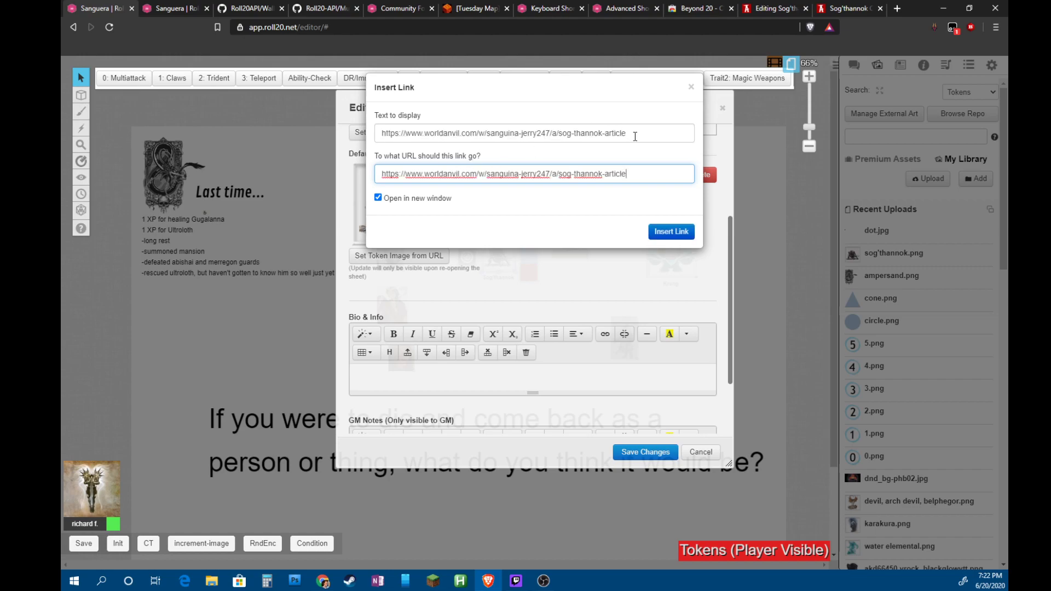
drag(635, 137, 353, 137)
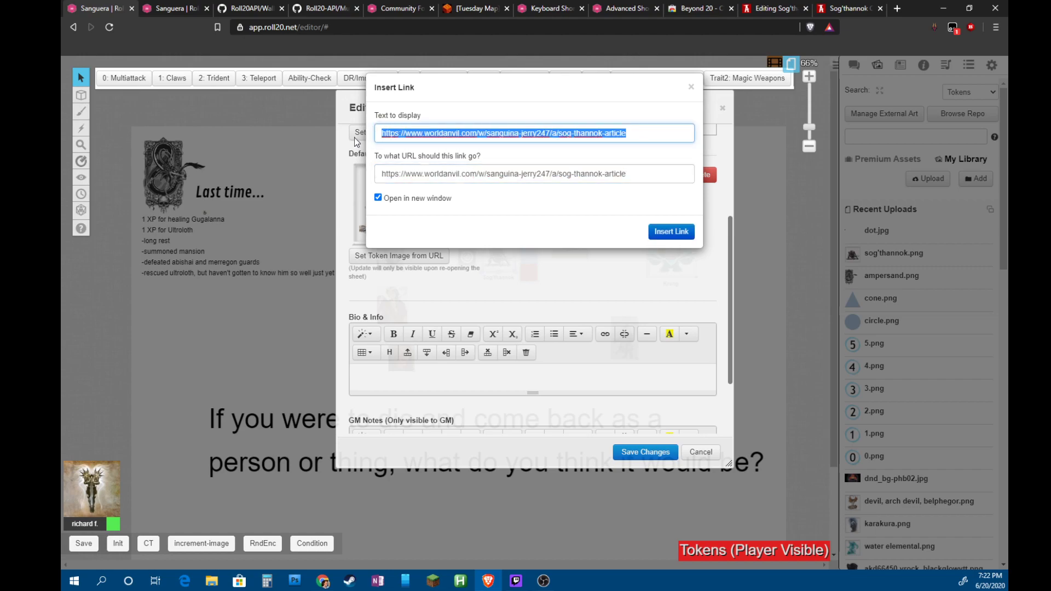
text(World )
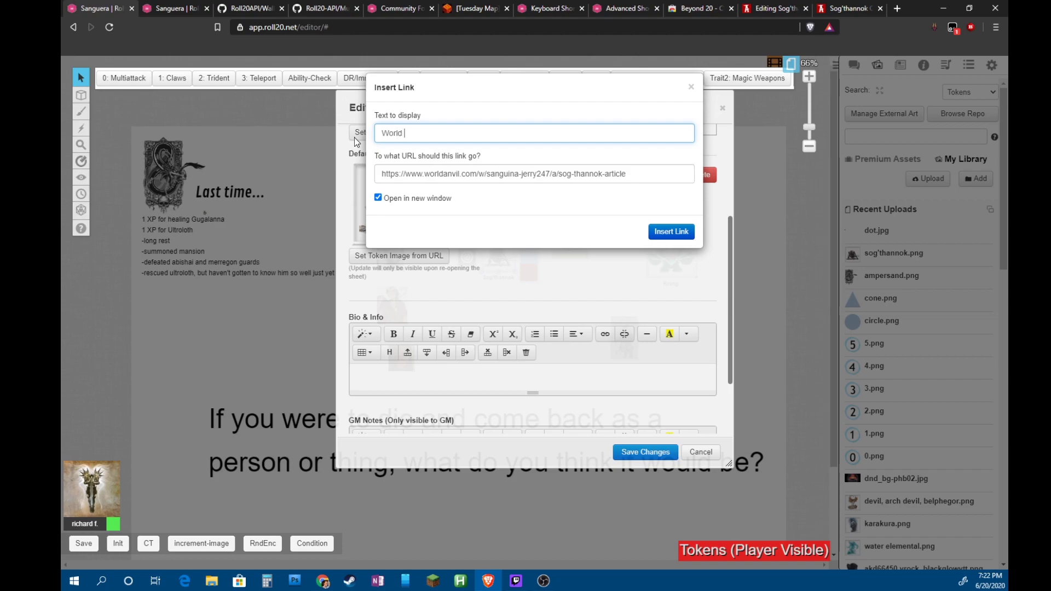
text(Anvil Article)
click(666, 232)
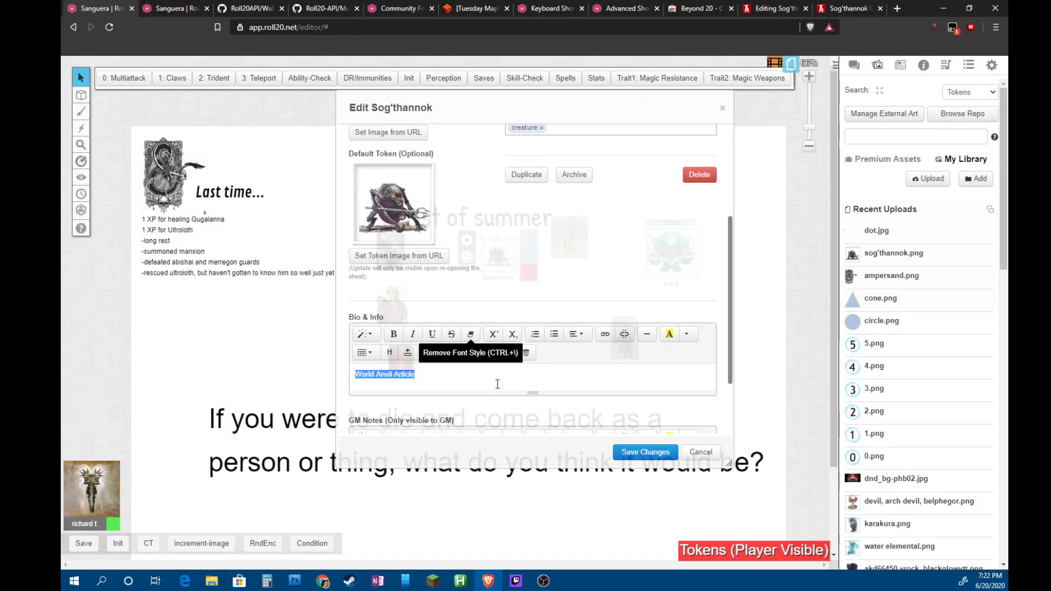
click(454, 379)
key(Return)
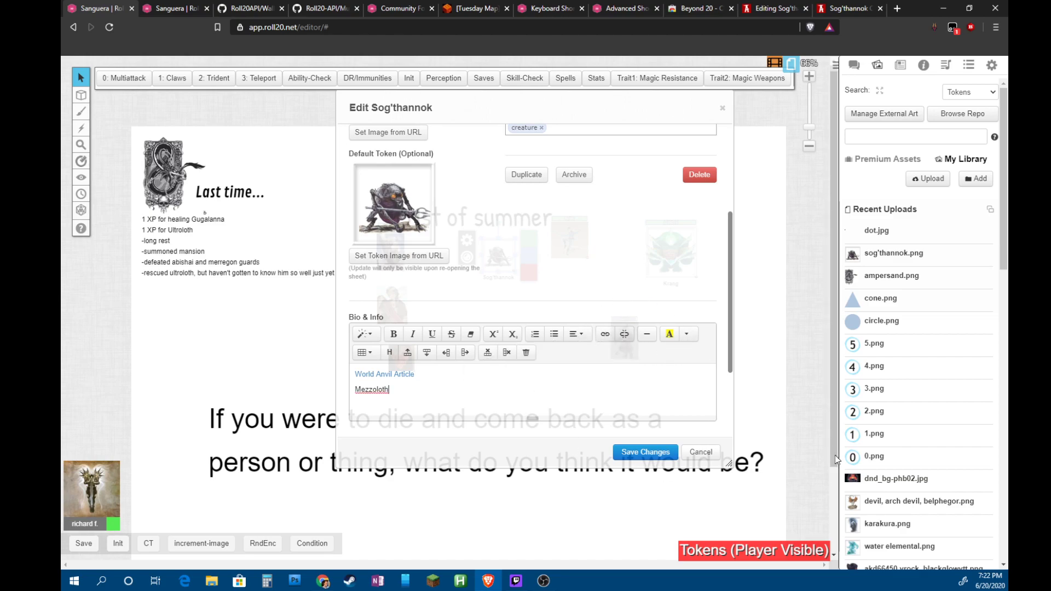
Show the journal list with Mezzoloth, then go to another browser tab's address bar
click(910, 66)
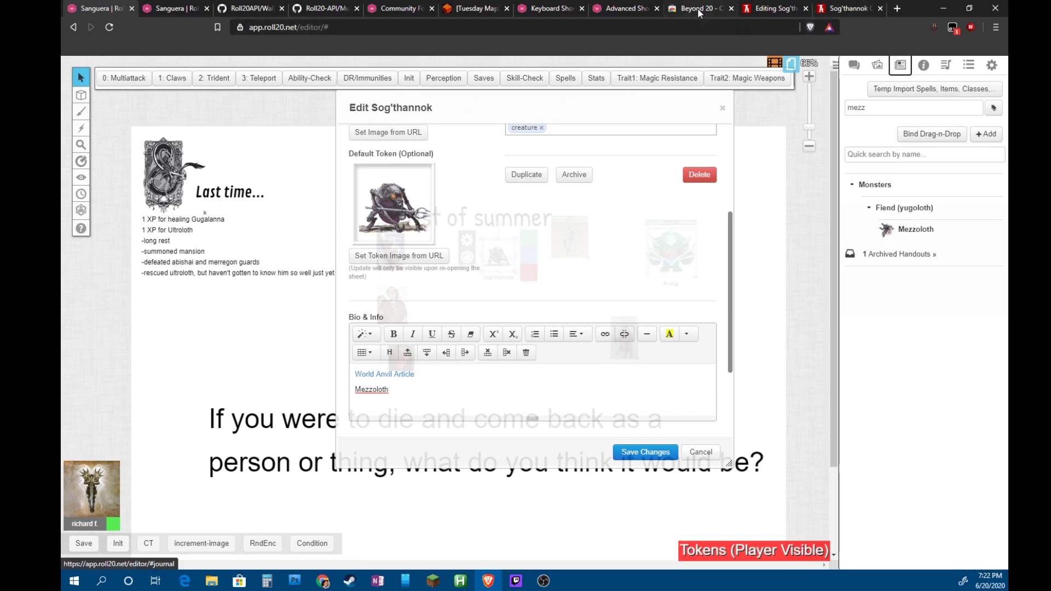
click(693, 8)
click(672, 30)
Search Google for 'link to journaL page roll20' and open the Roll20 Wiki Journal result
text(l)
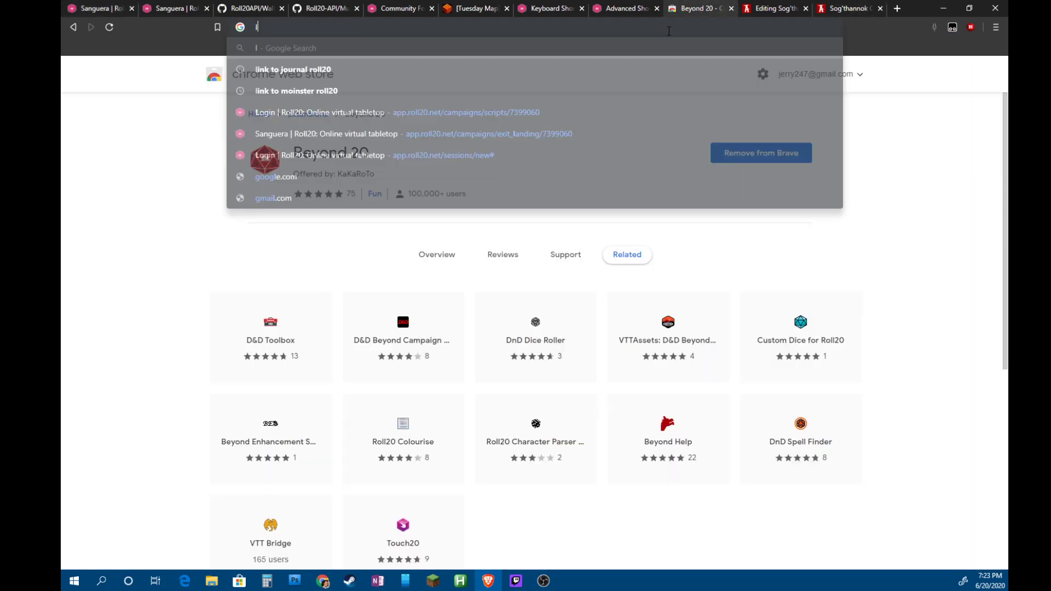
text(ink to jo)
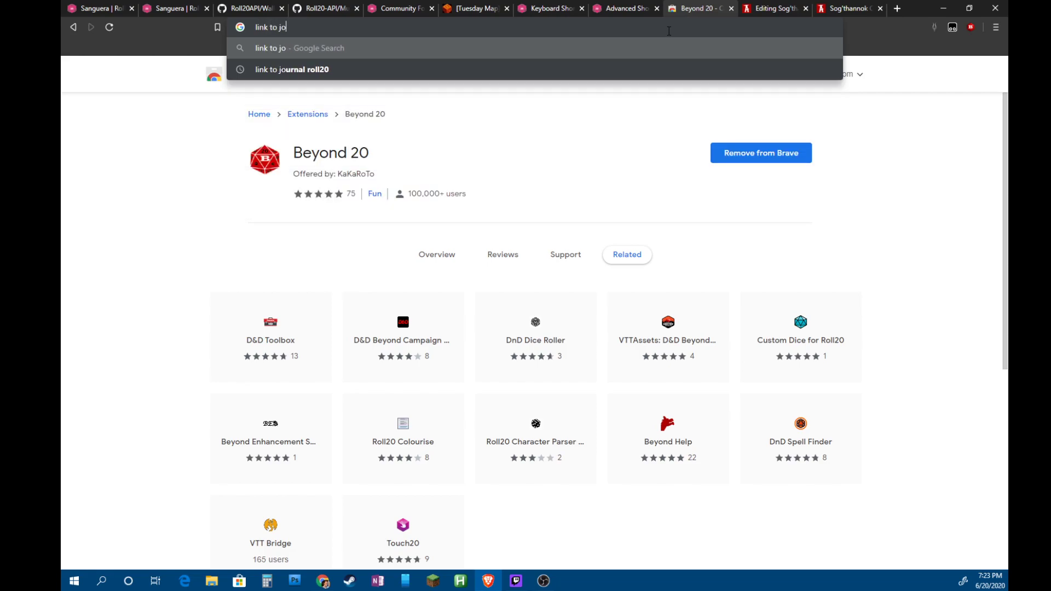
text(urnaL)
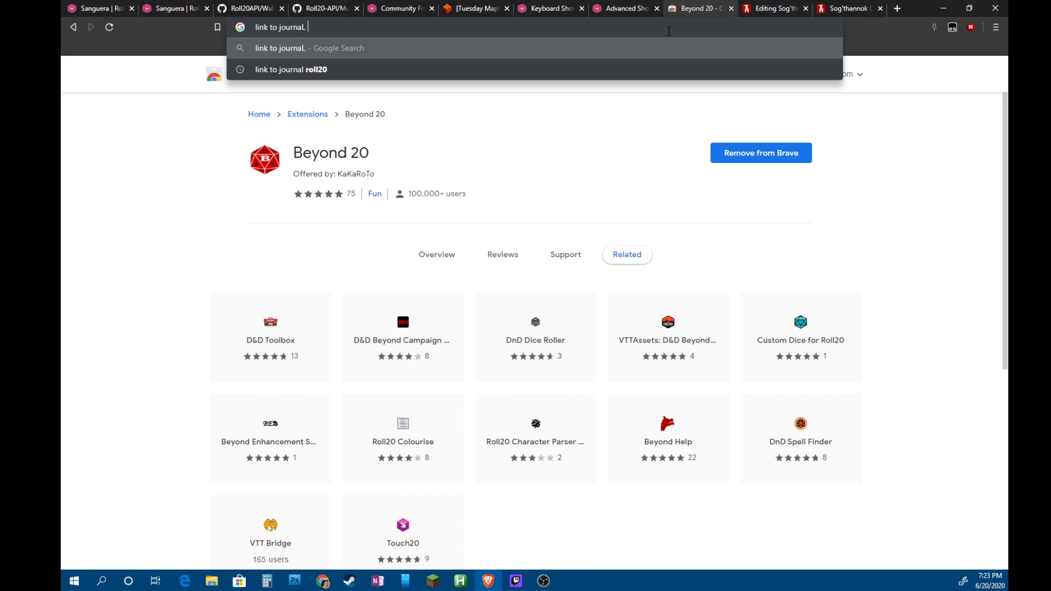
text( page roll20)
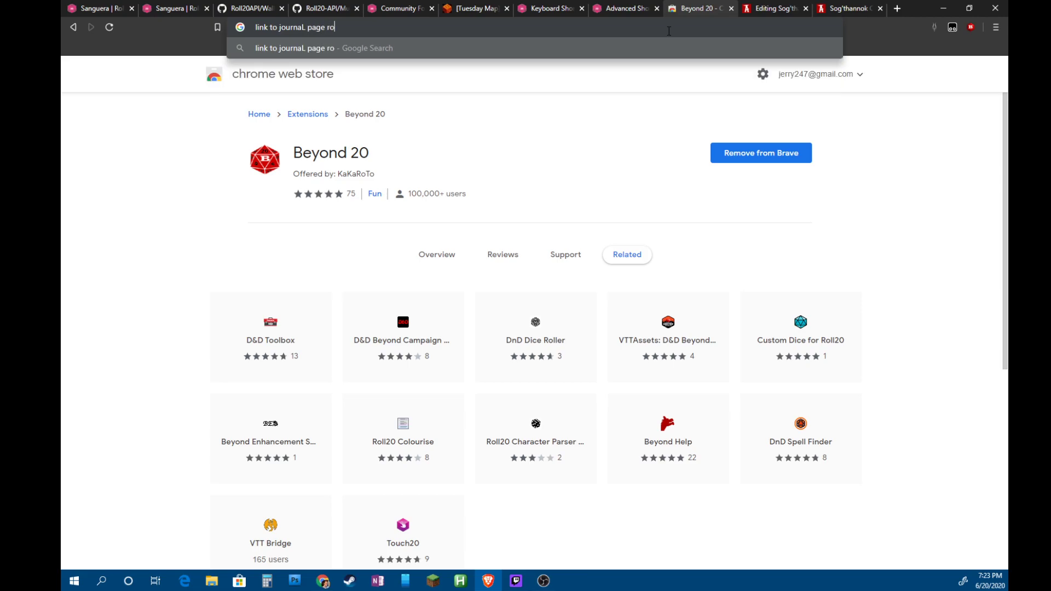
key(Return)
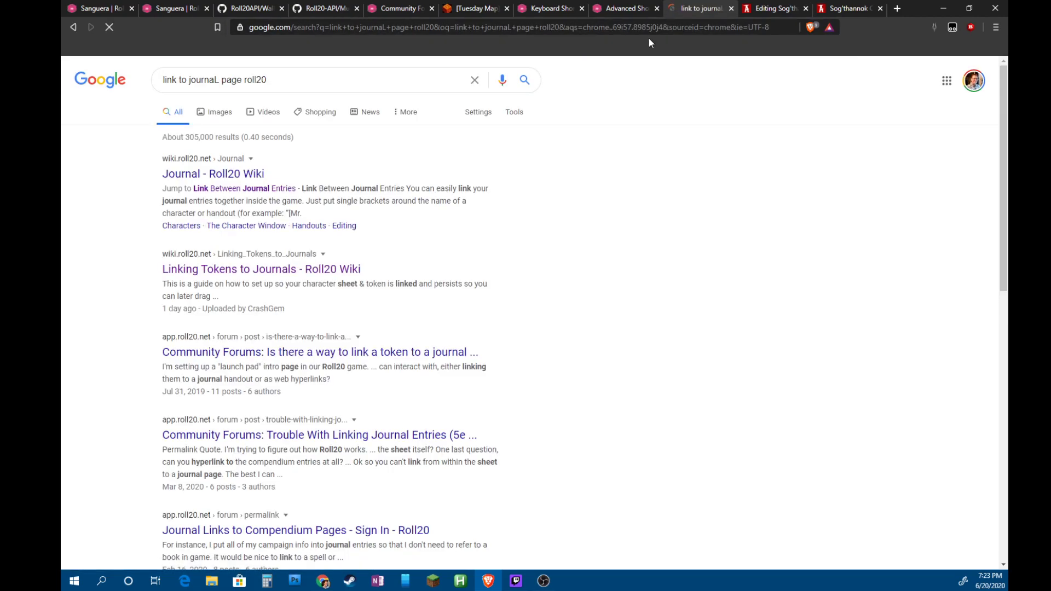
click(209, 173)
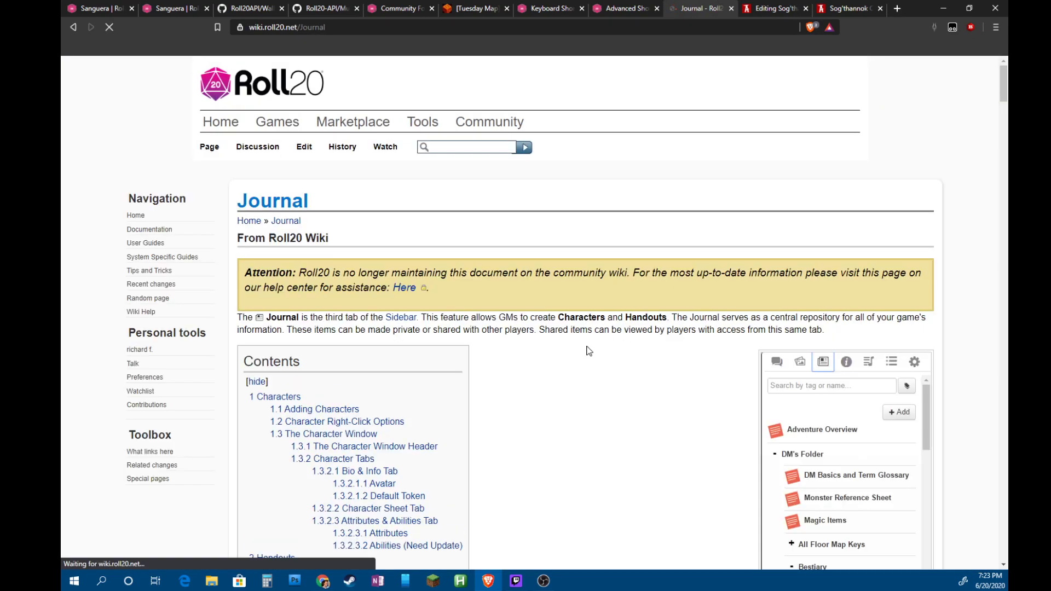
Read the wiki's Link Between Journal Entries section on single-bracket names, then return to Roll20
scroll(391, 369, down, 6)
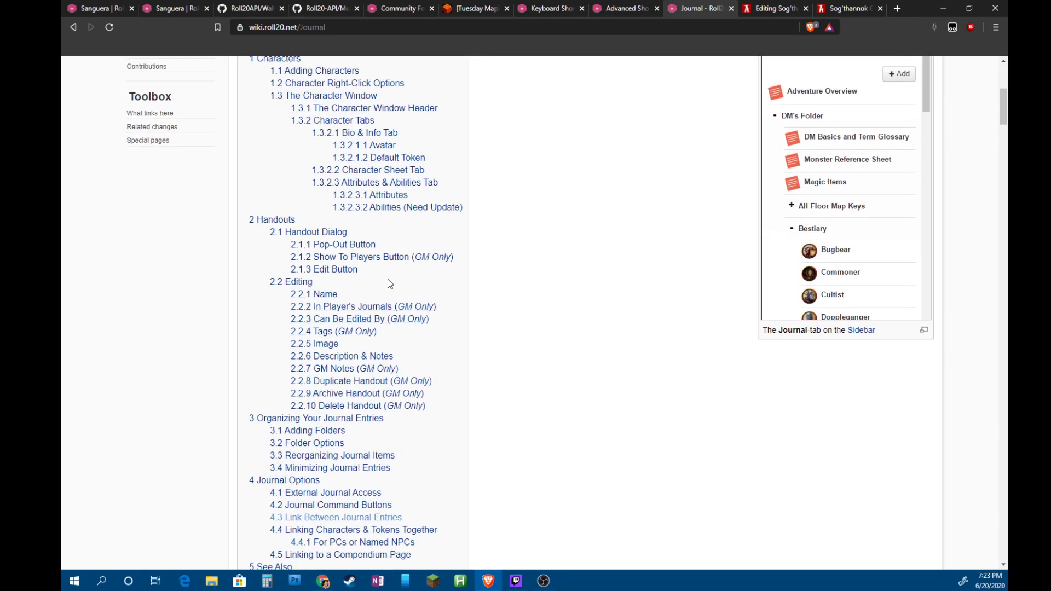
scroll(387, 279, down, 2)
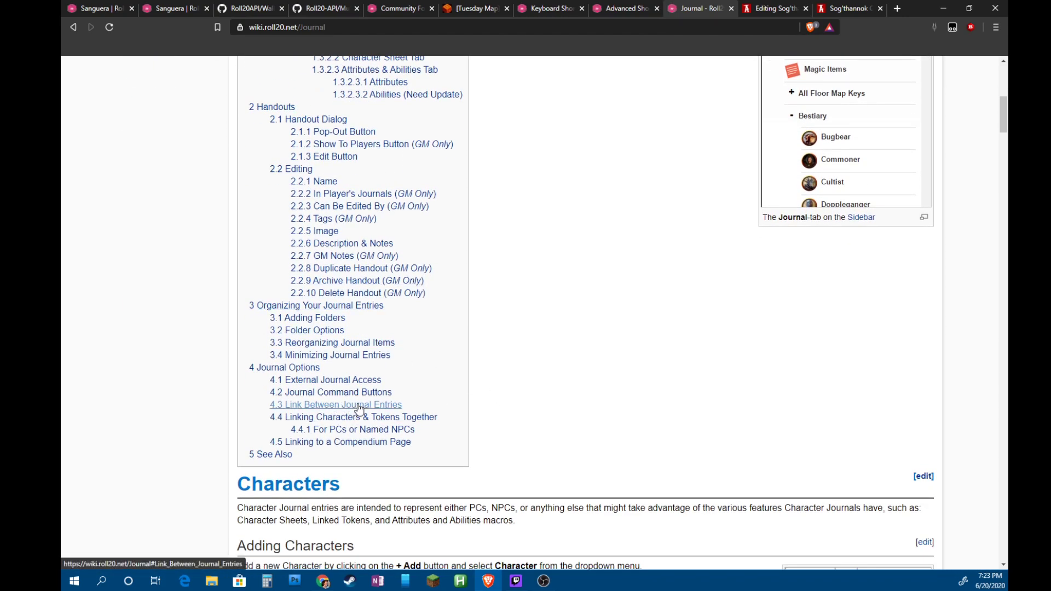
click(354, 405)
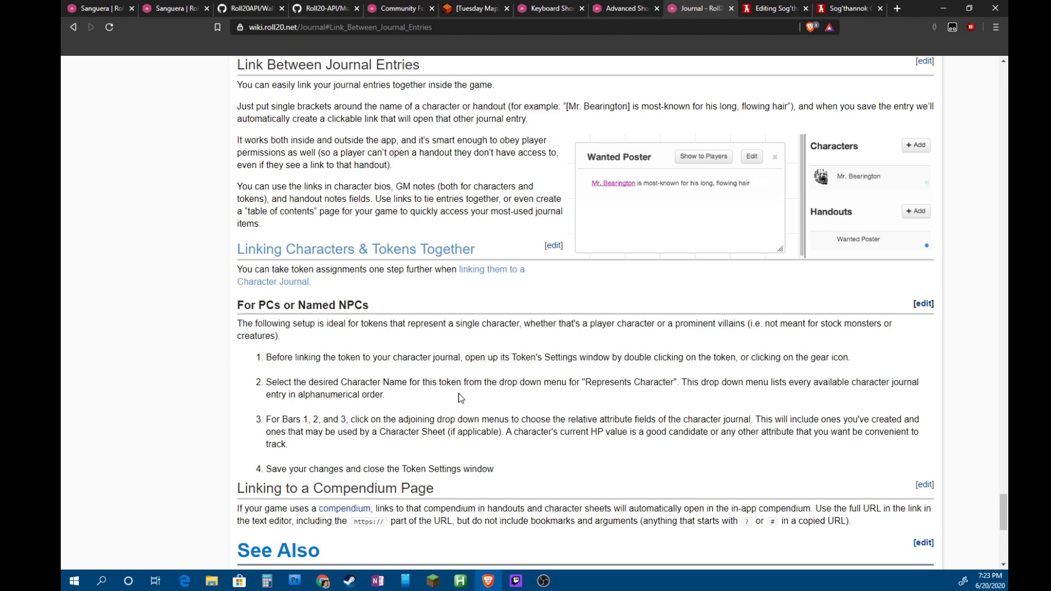
scroll(535, 404, down, 2)
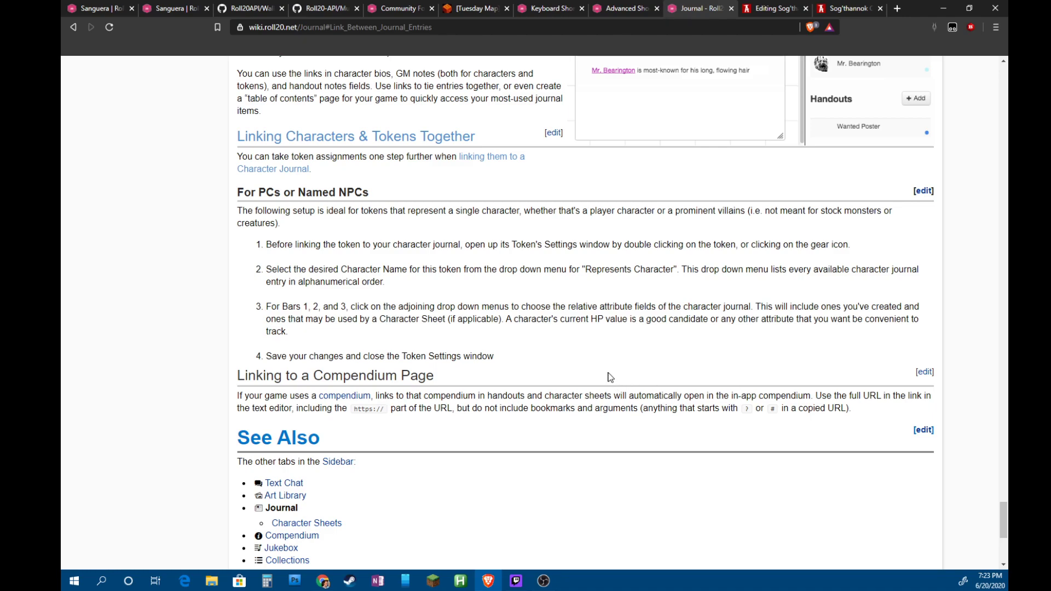
scroll(523, 375, up, 3)
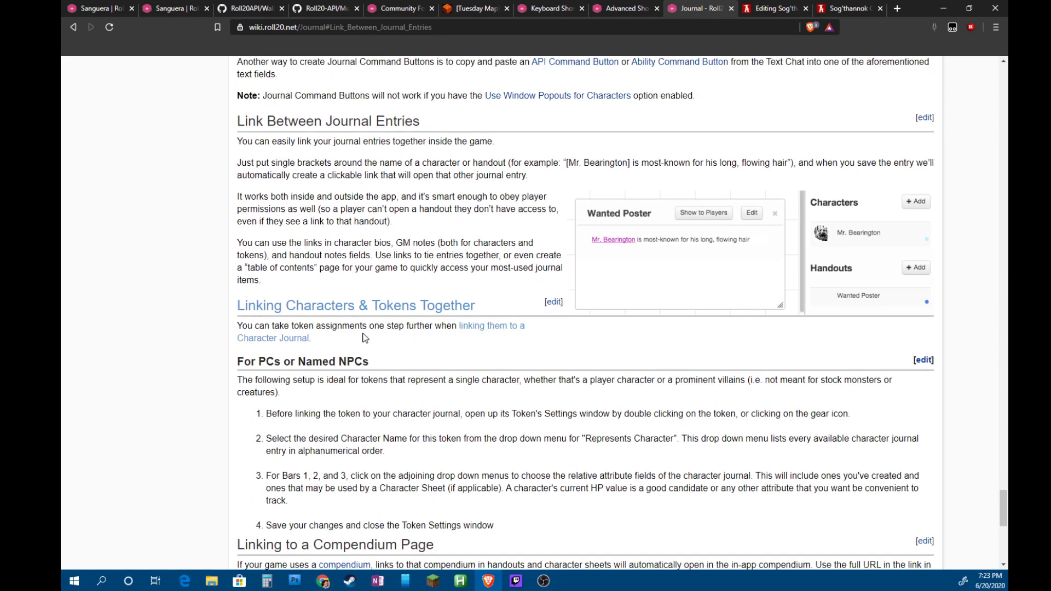
drag(356, 326, 507, 333)
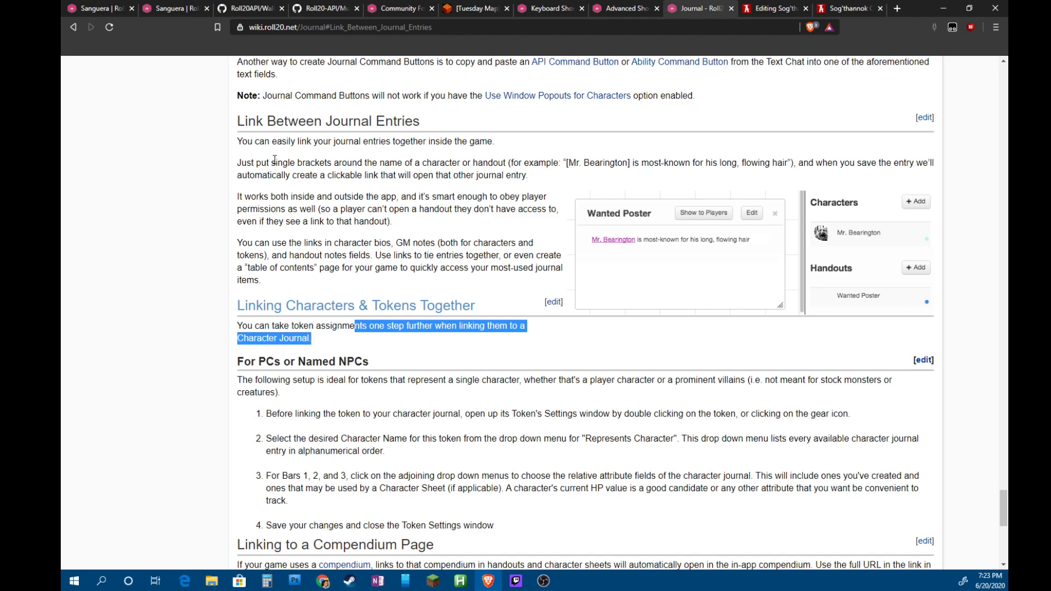
drag(272, 162, 529, 175)
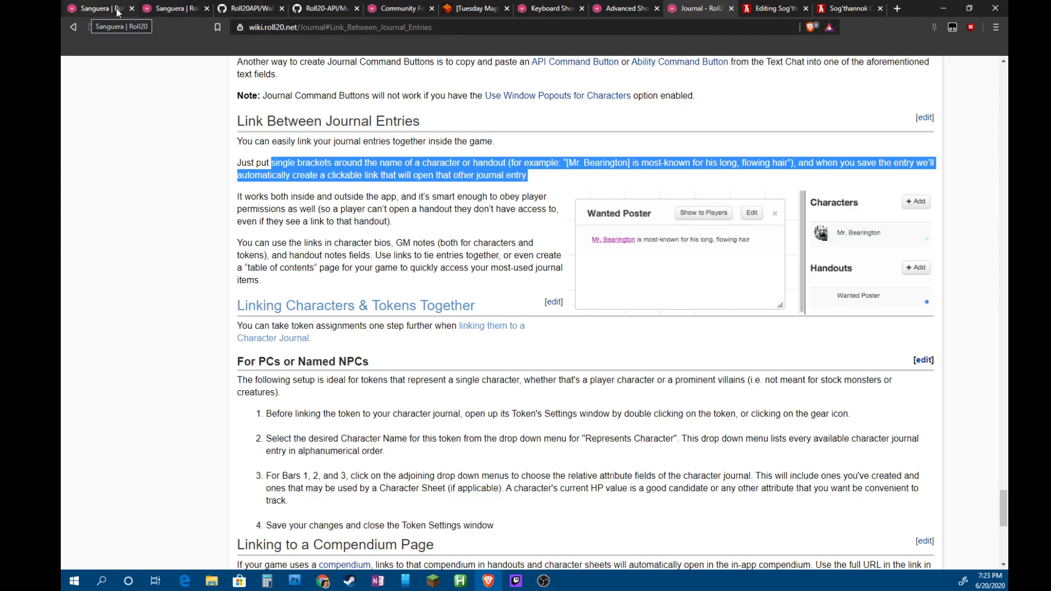
click(169, 9)
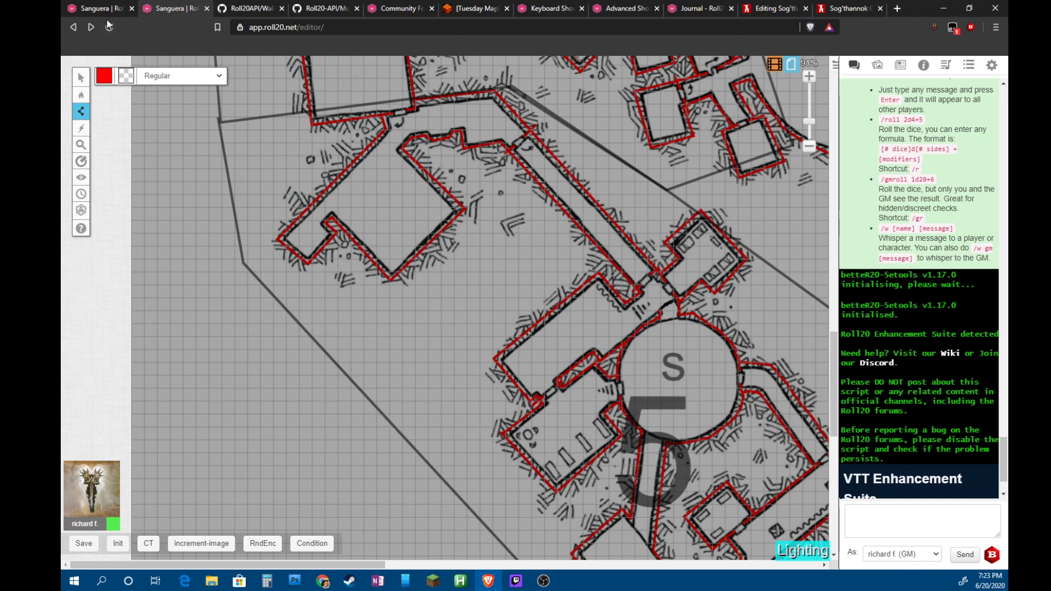
Wrap Mezzoloth in brackets in Sog'thannok's bio and save the changes
click(96, 10)
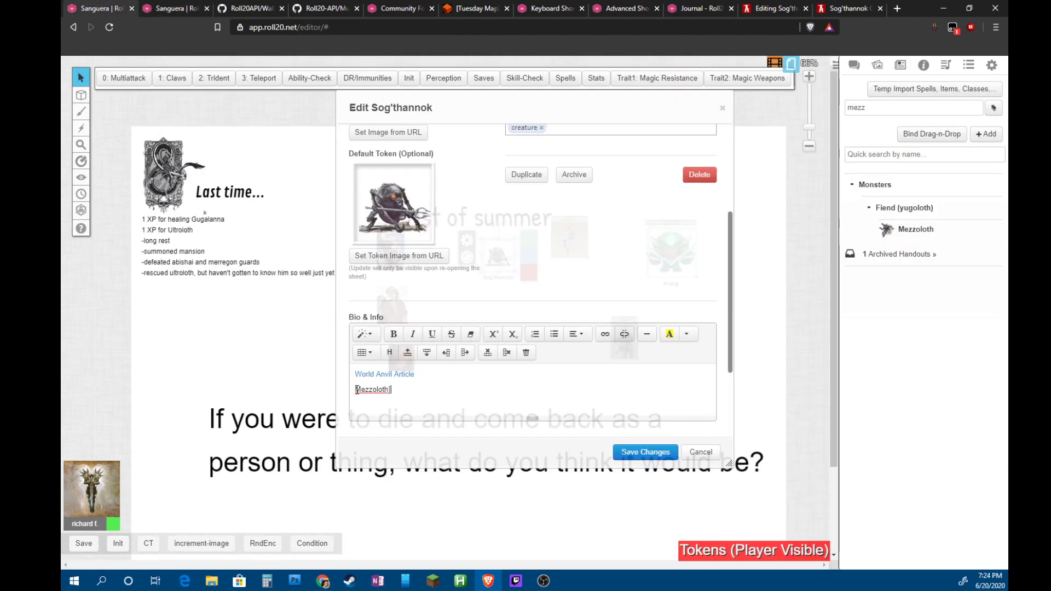
text([)
click(671, 453)
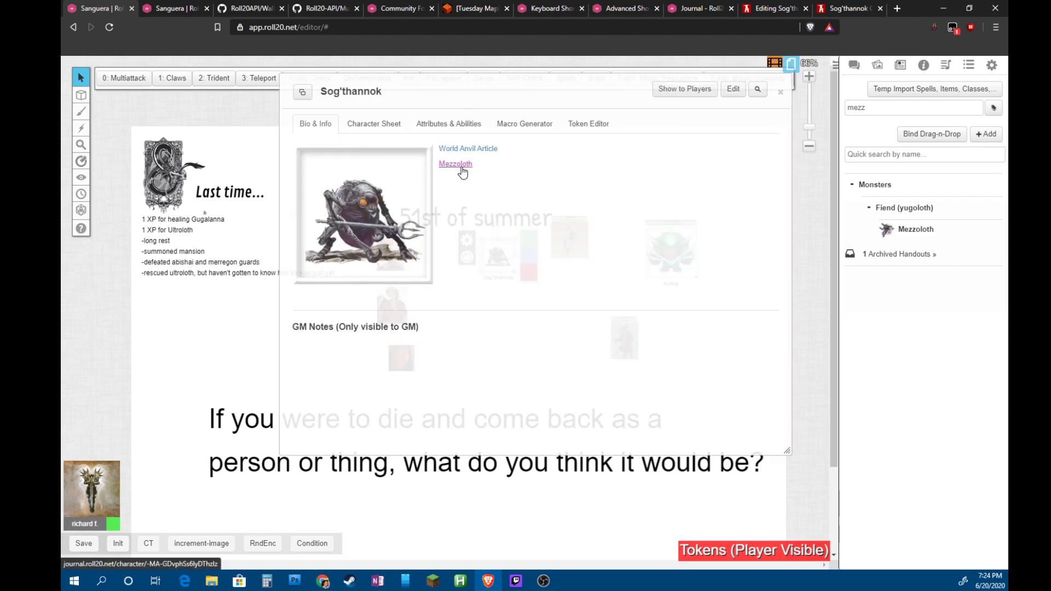
Test the Mezzoloth link to its journal entry and open that entry's edit form
click(462, 166)
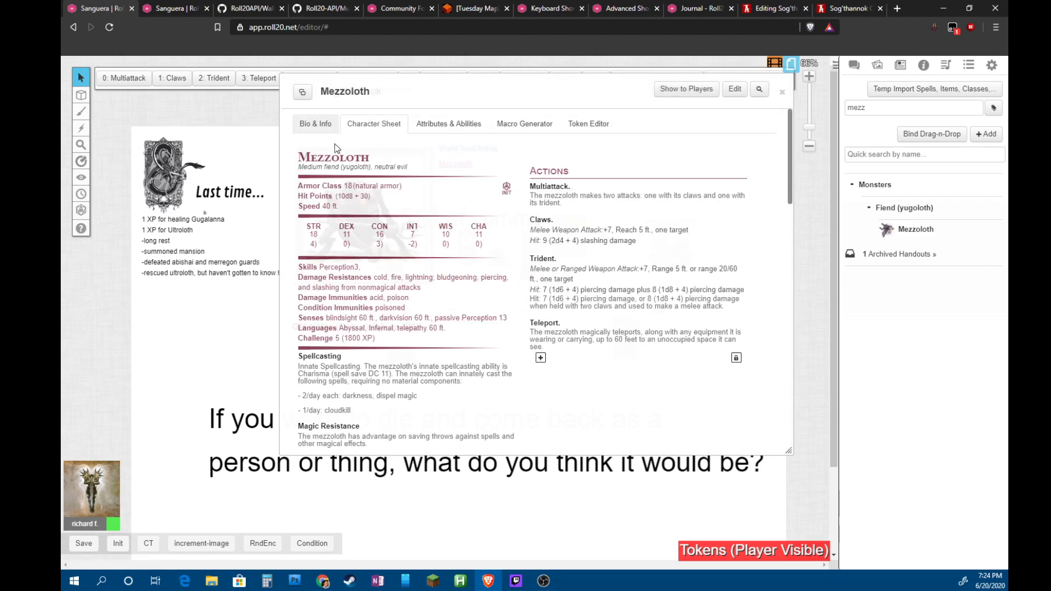
click(317, 125)
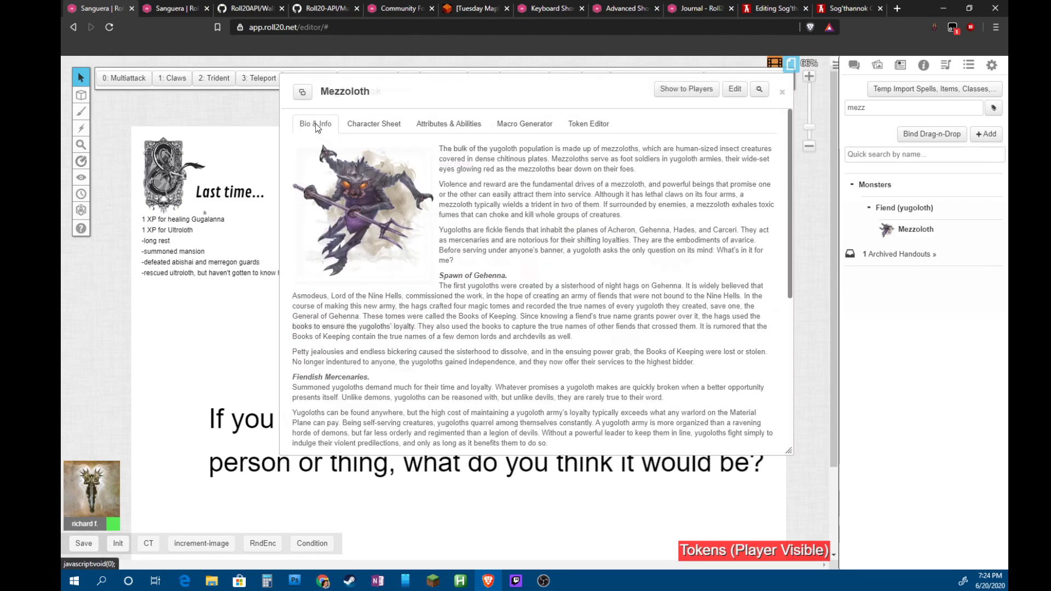
click(782, 92)
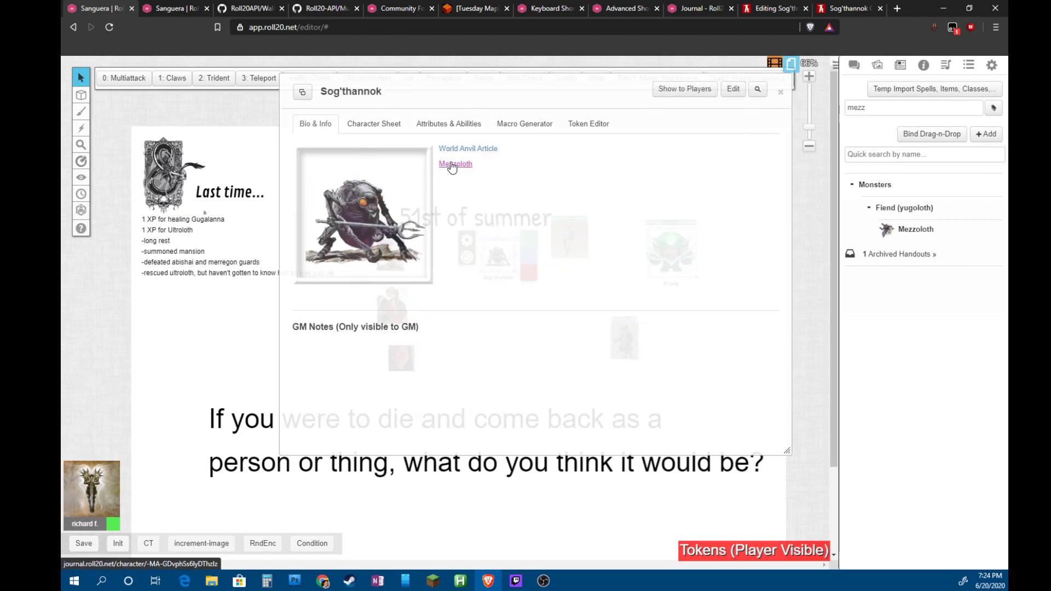
click(451, 164)
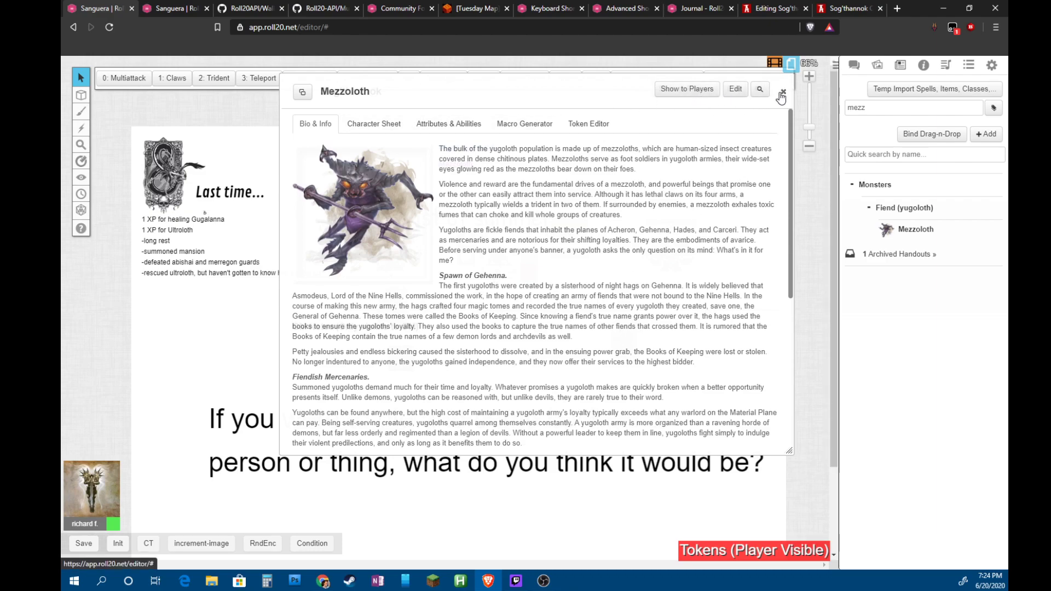
click(734, 88)
Add All Players to Mezzoloth's In Player's Journals, give the GM edit control, and save
click(559, 190)
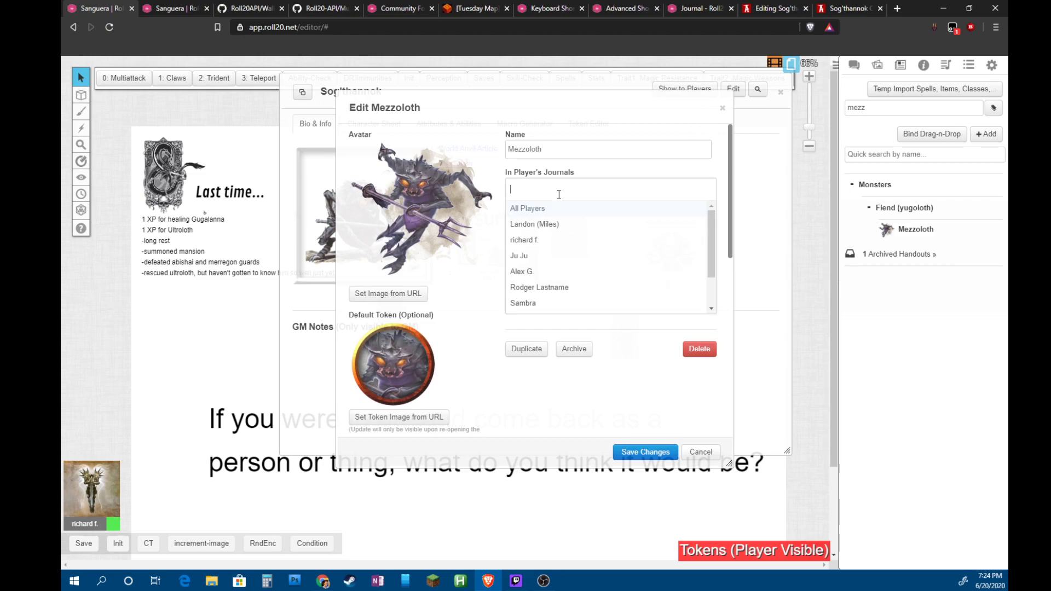
scroll(557, 241, down, 2)
scroll(565, 249, up, 2)
click(537, 208)
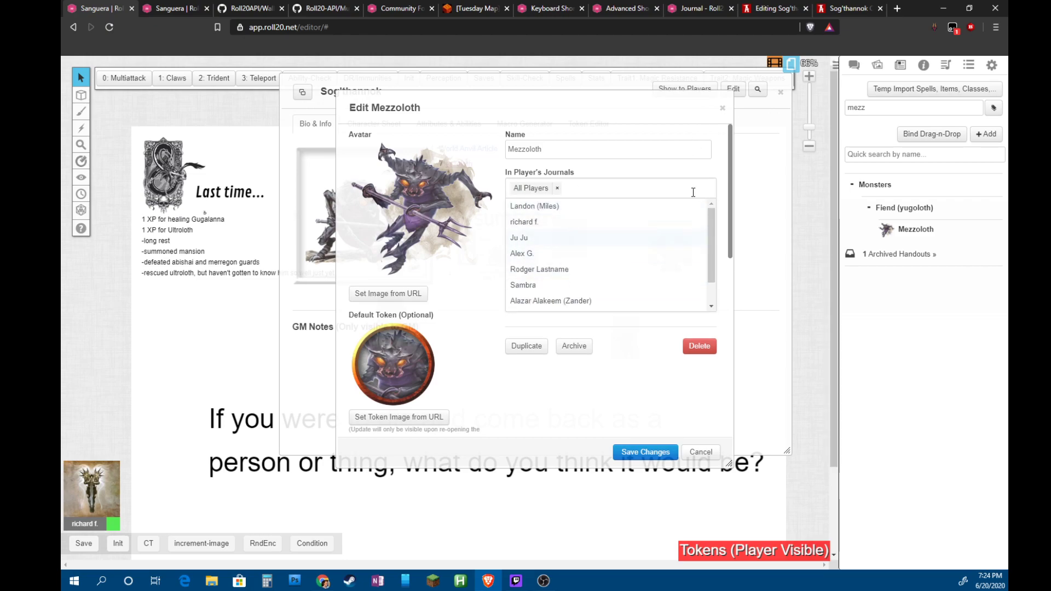
click(723, 329)
click(580, 234)
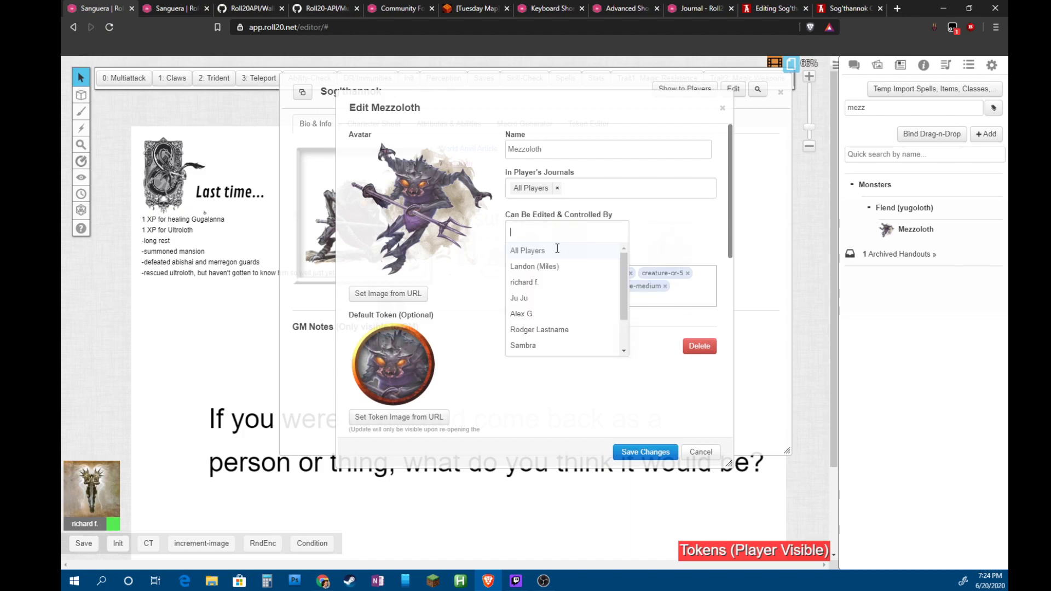
click(530, 284)
click(672, 392)
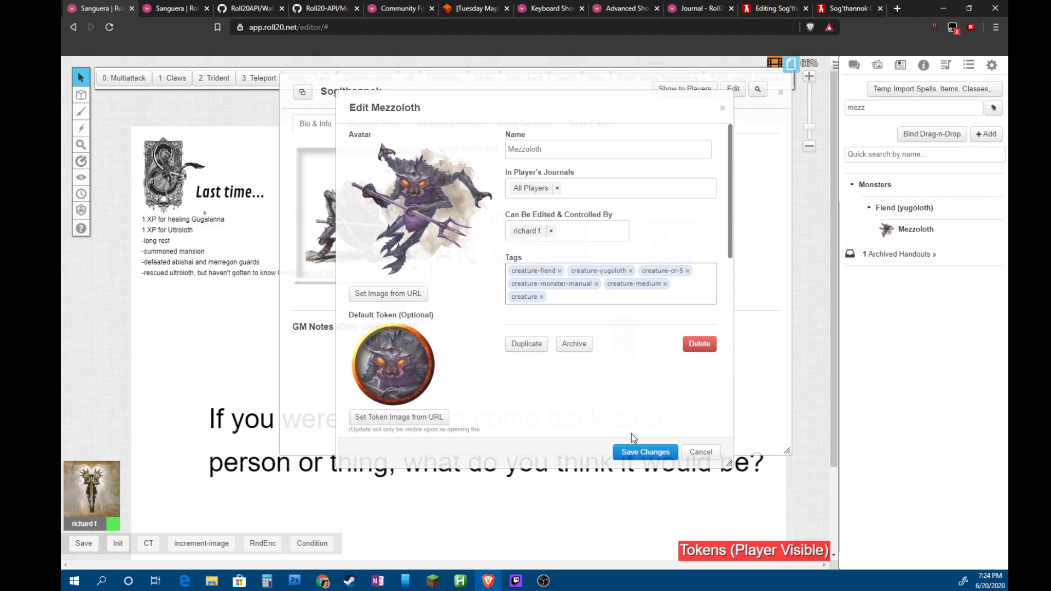
click(652, 452)
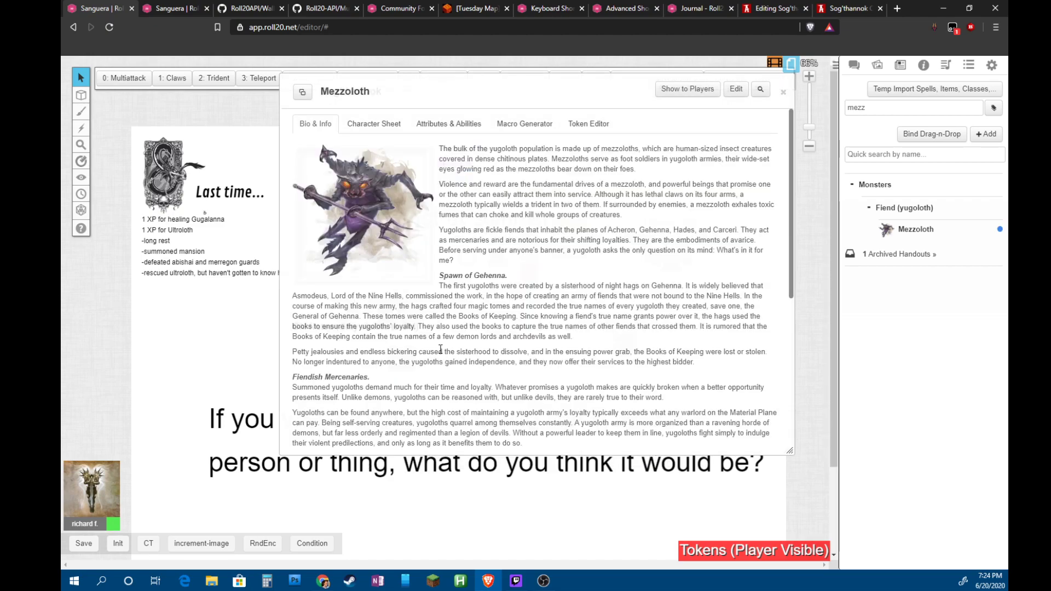
Bring up the Sog'thannok World Anvil article tab
scroll(601, 295, down, 10)
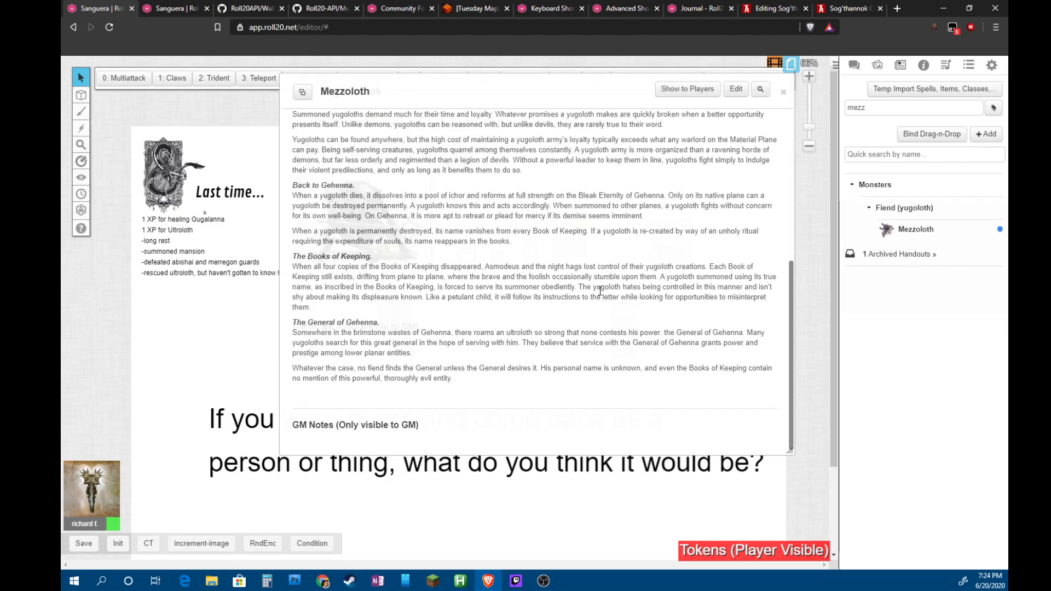
scroll(601, 291, up, 5)
scroll(600, 294, down, 2)
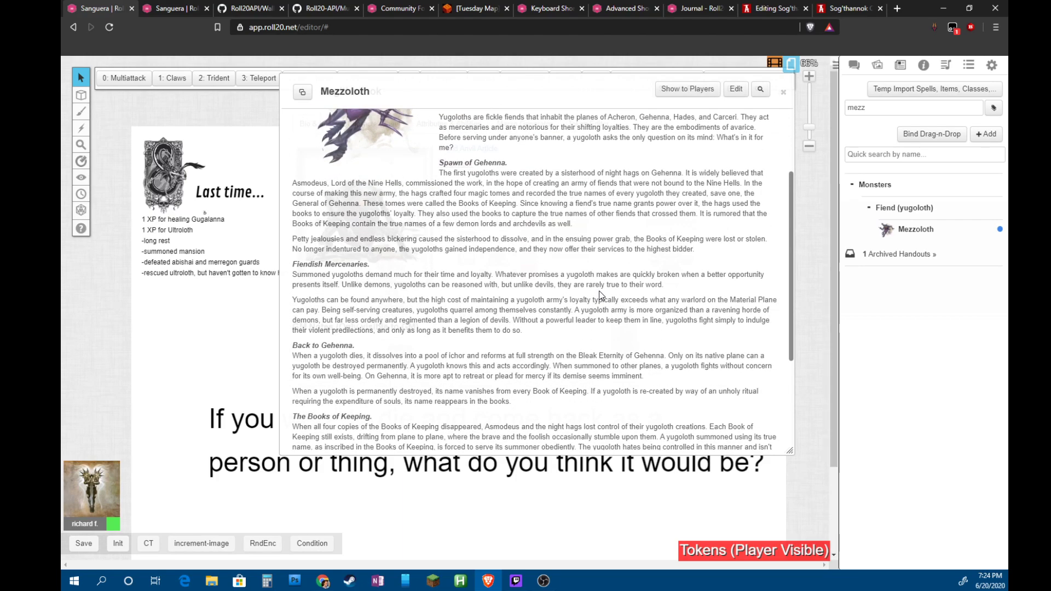
scroll(599, 291, up, 2)
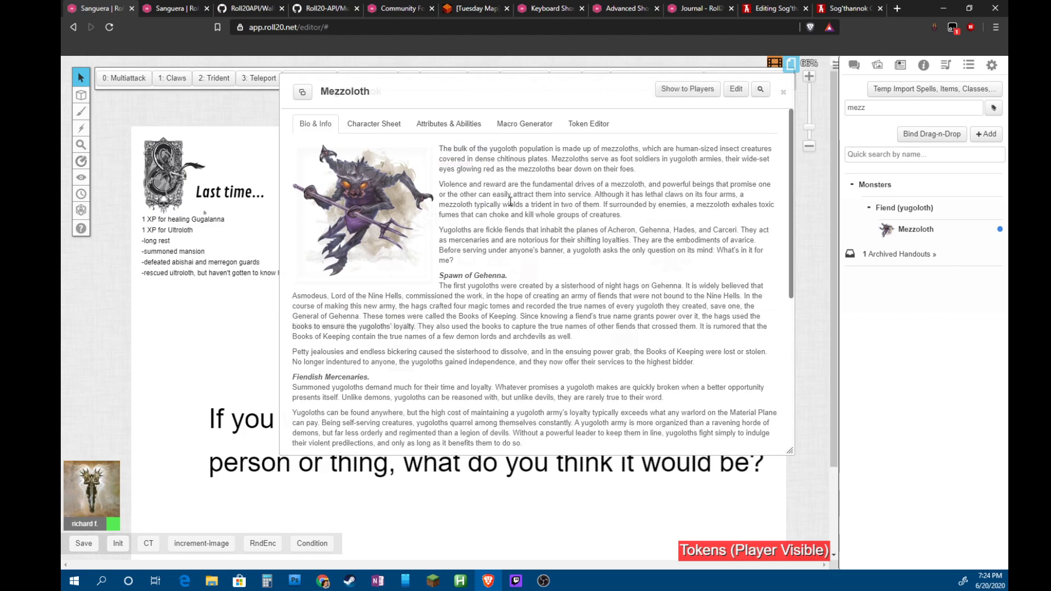
click(846, 8)
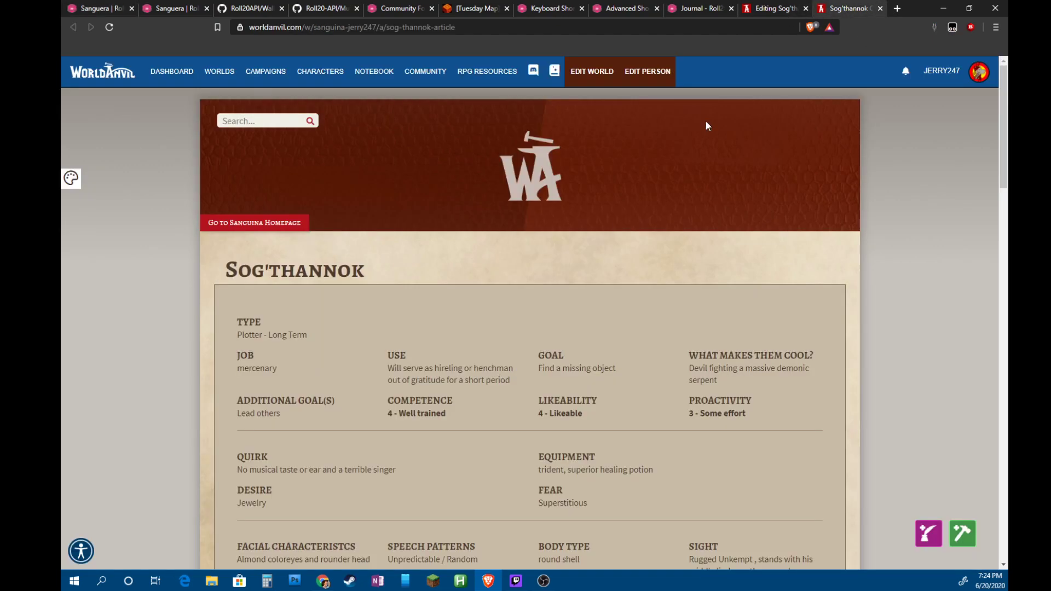
Follow the sidebar's Mezzoloth link, select its URL, launch EDIT ETHNICITY, then return to Roll20
scroll(405, 315, down, 14)
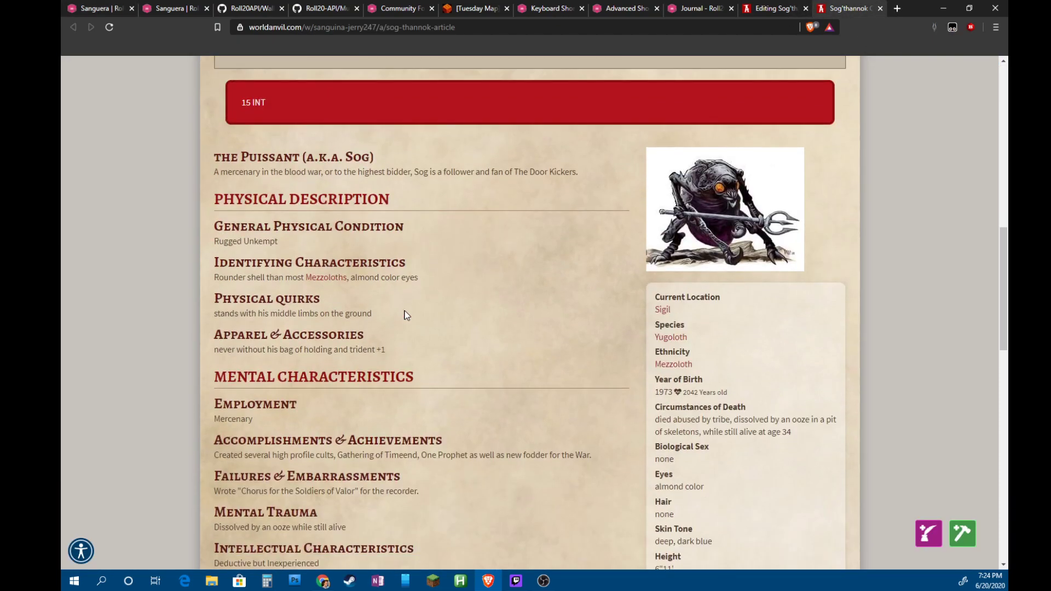
click(673, 365)
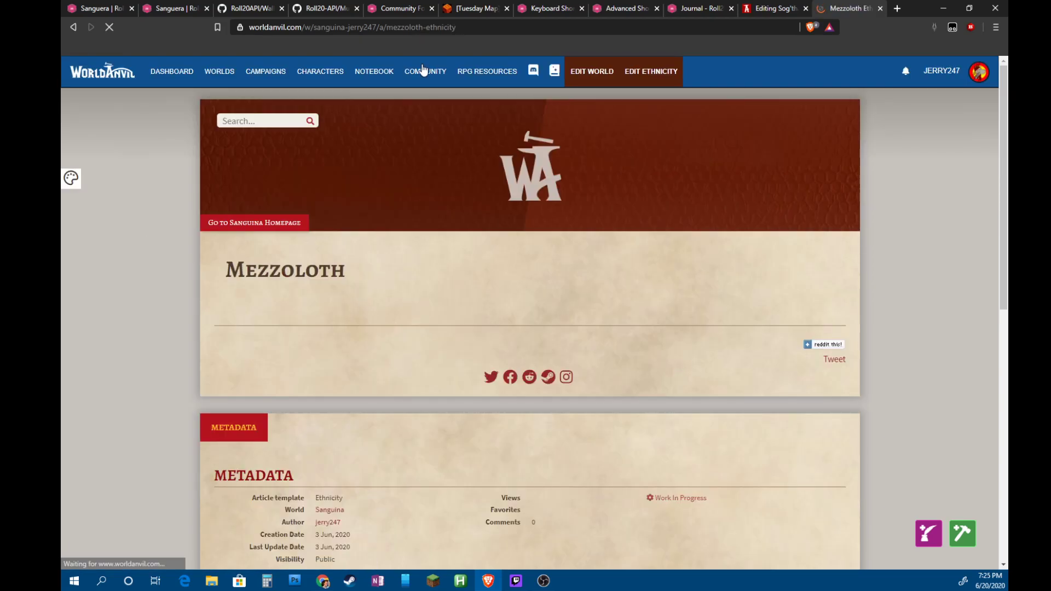
click(477, 27)
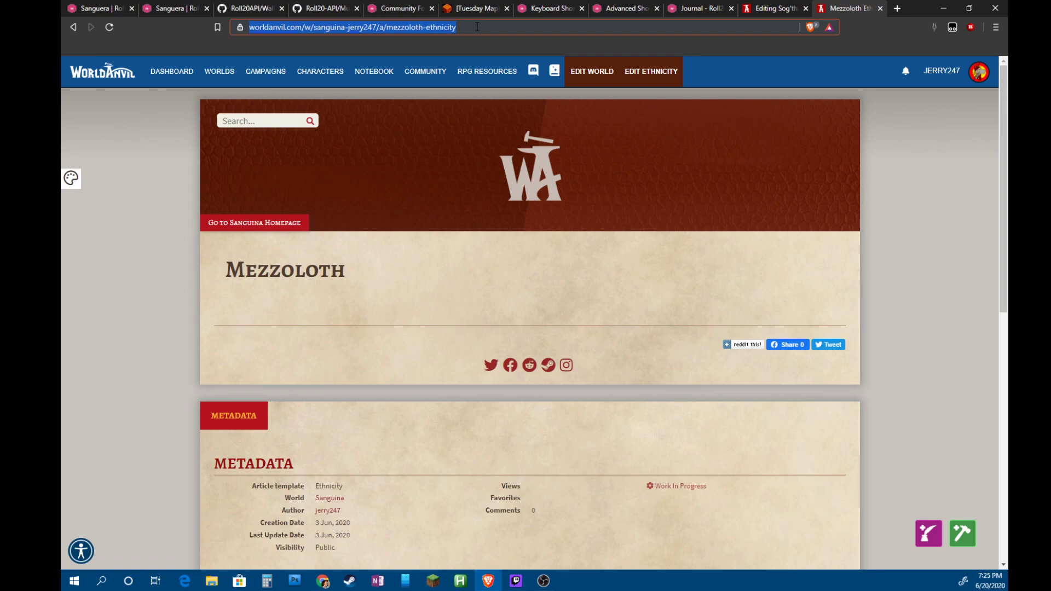
scroll(523, 284, down, 5)
scroll(553, 317, up, 5)
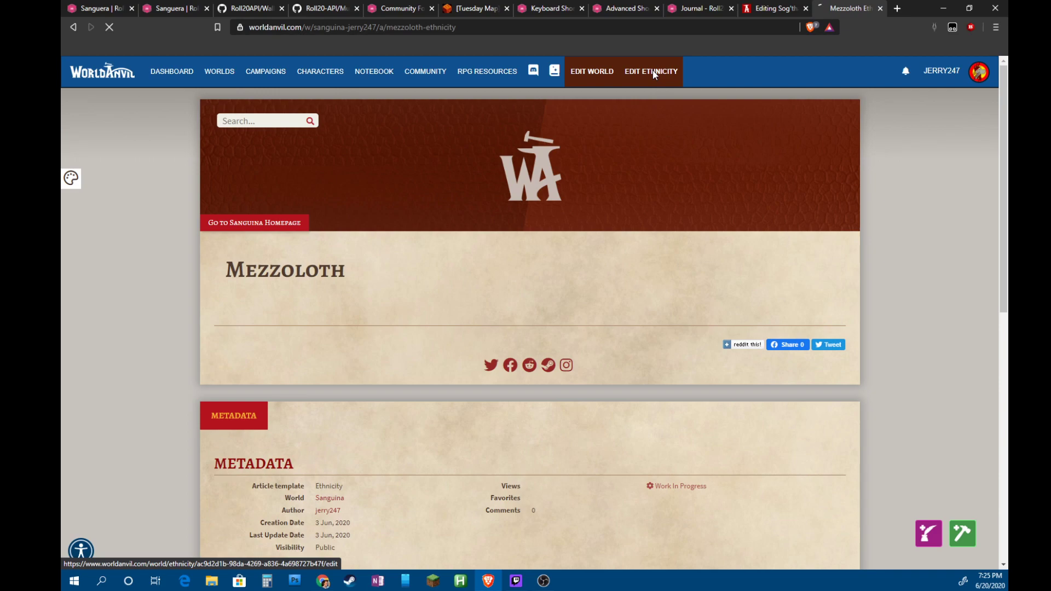
click(655, 75)
click(85, 11)
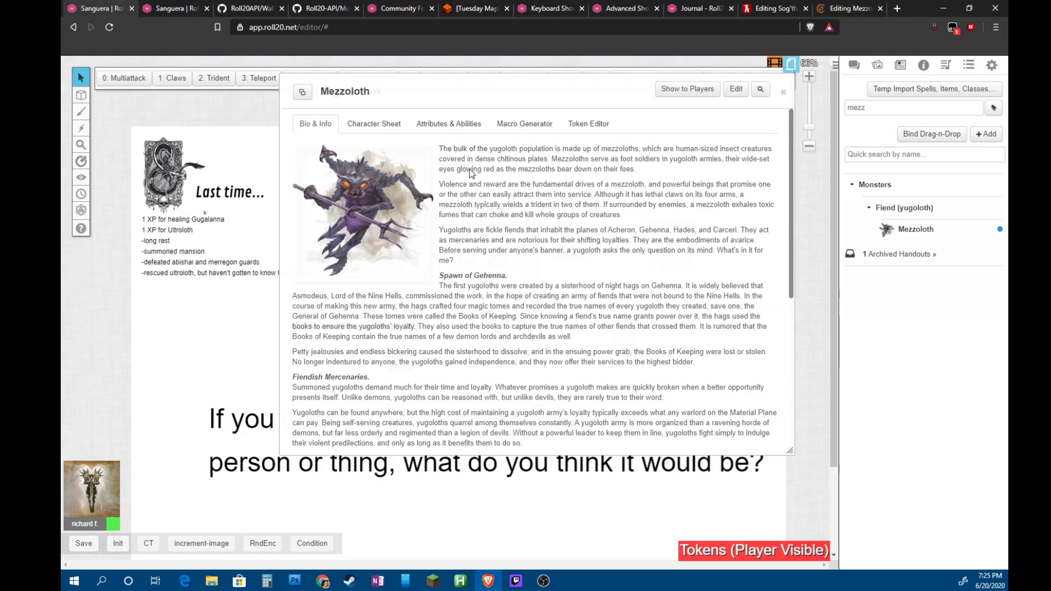
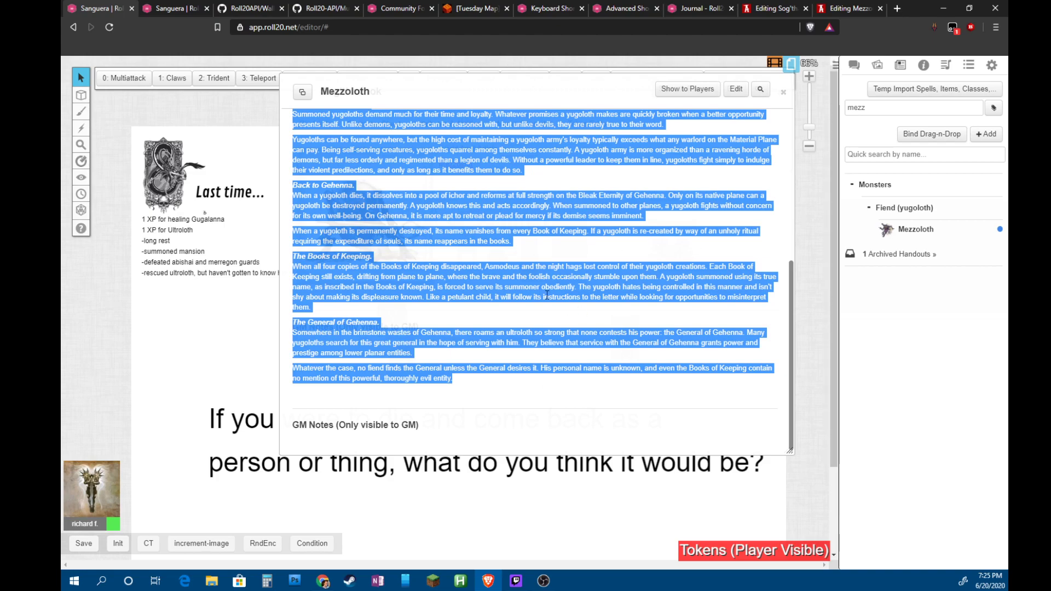
In the Mezzoloth editor, start typing in the prose field, then remove the text
click(848, 12)
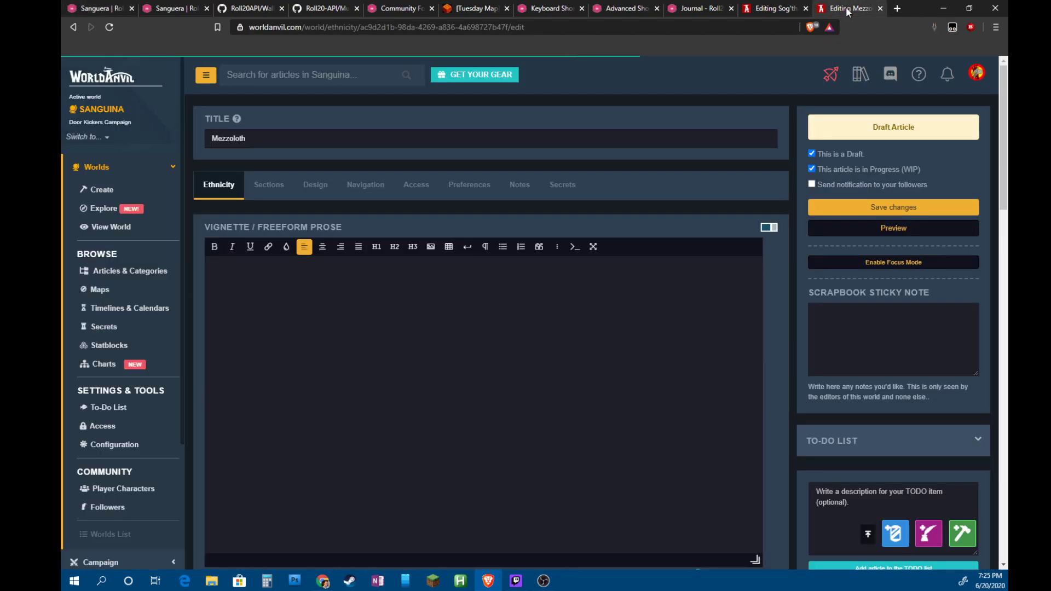
click(361, 285)
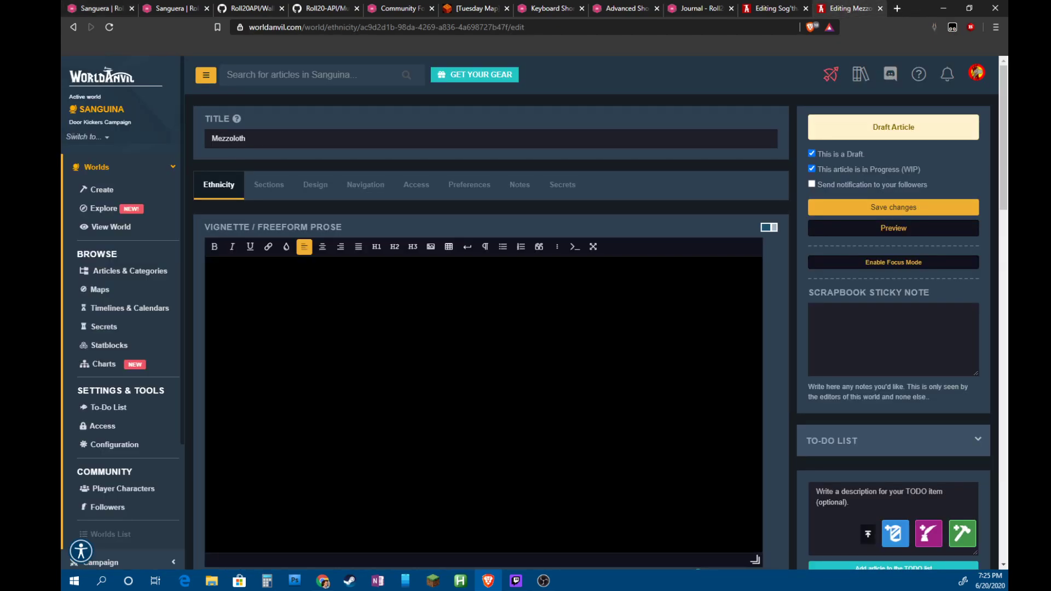
text([boo)
key(BackSpace)
key(BackSpace)
key(BackSpace)
key(BackSpace)
Search Artemis for 'yugoloth', close the search, and go to the Sog'thannok editor
click(831, 74)
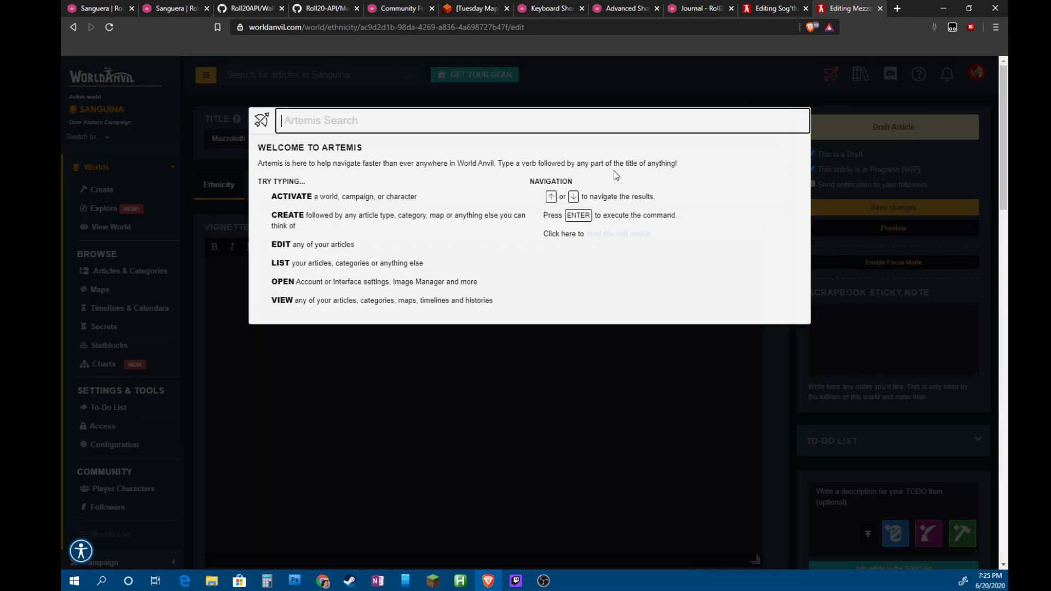
text(book)
key(BackSpace)
key(BackSpace)
key(BackSpace)
key(BackSpace)
text(keeping)
key(BackSpace)
key(BackSpace)
key(BackSpace)
key(BackSpace)
key(BackSpace)
key(BackSpace)
key(BackSpace)
text(yugoloth)
key(Escape)
click(776, 13)
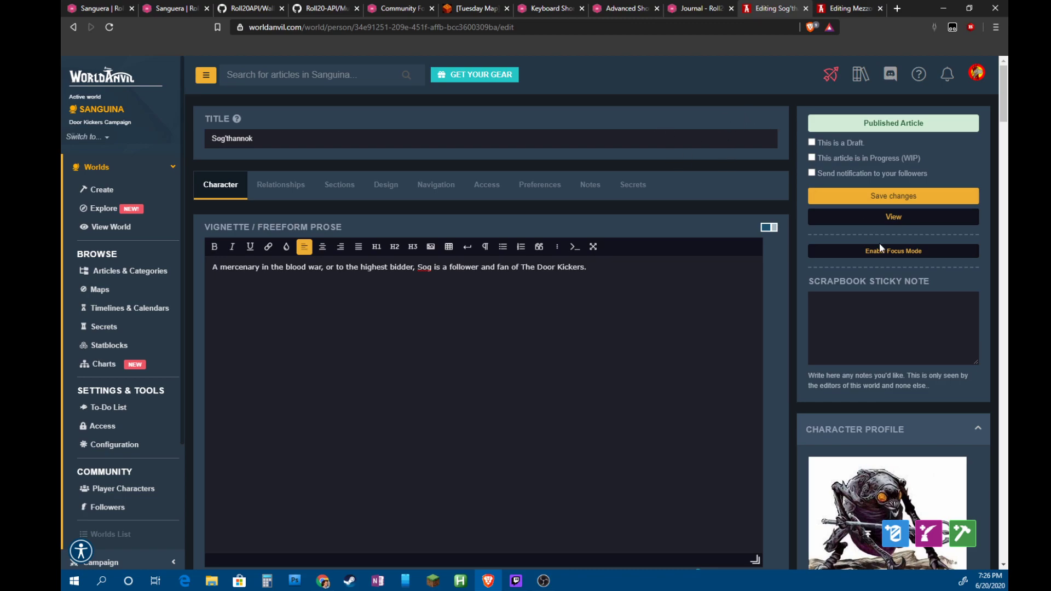
View the published Sog'thannok article and follow its sidebar link to the Yugoloth species article
click(892, 216)
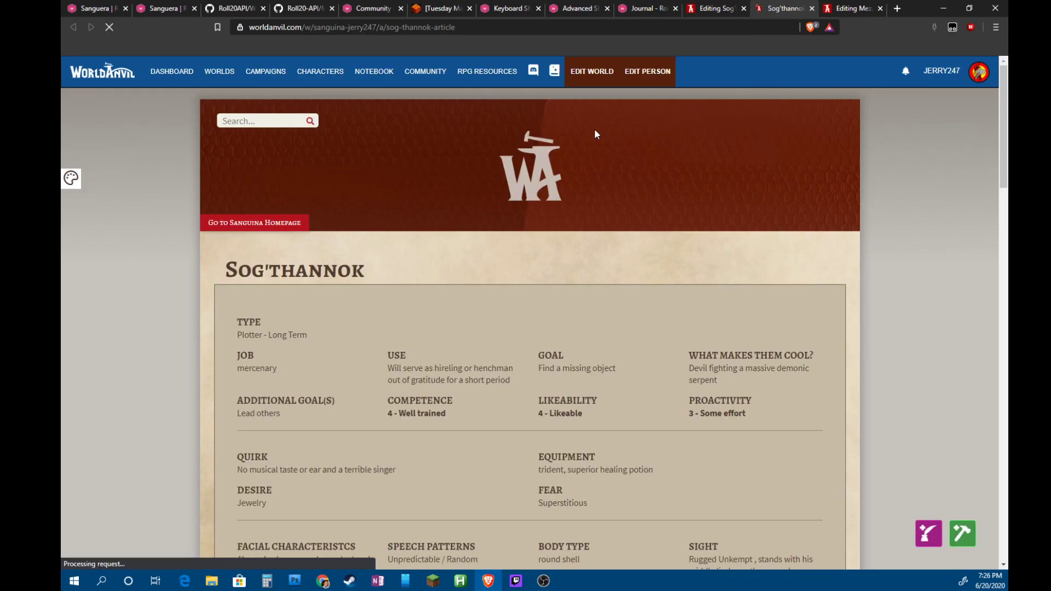
scroll(594, 132, down, 10)
scroll(512, 323, down, 2)
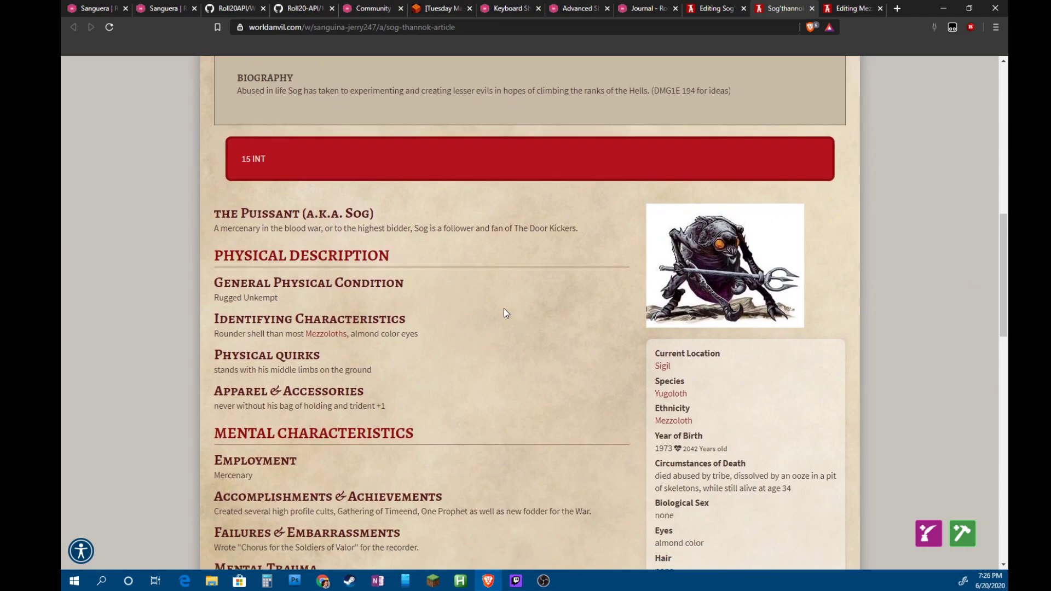
click(668, 394)
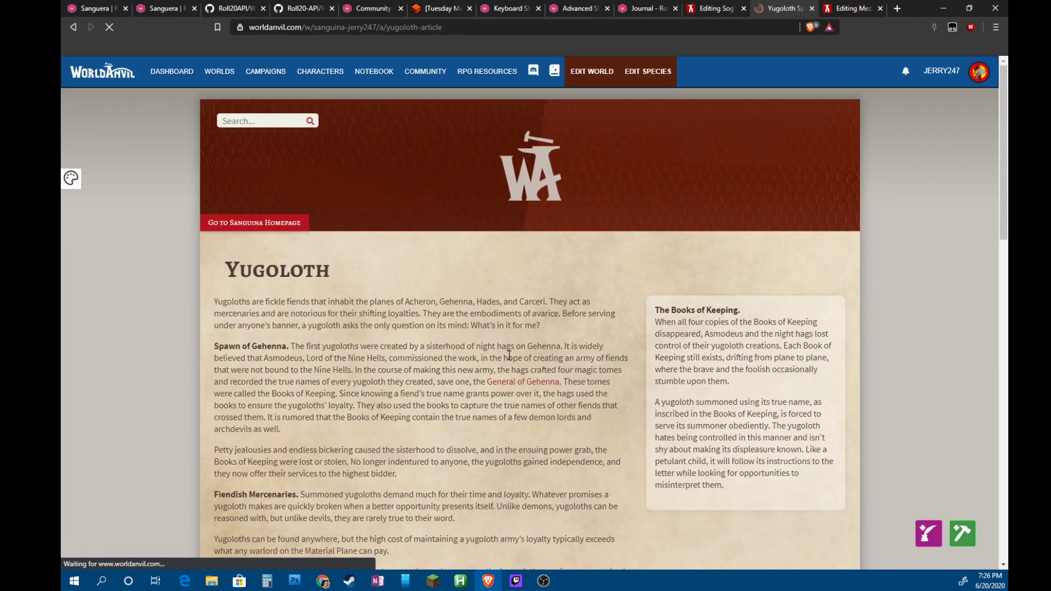
scroll(469, 344, down, 5)
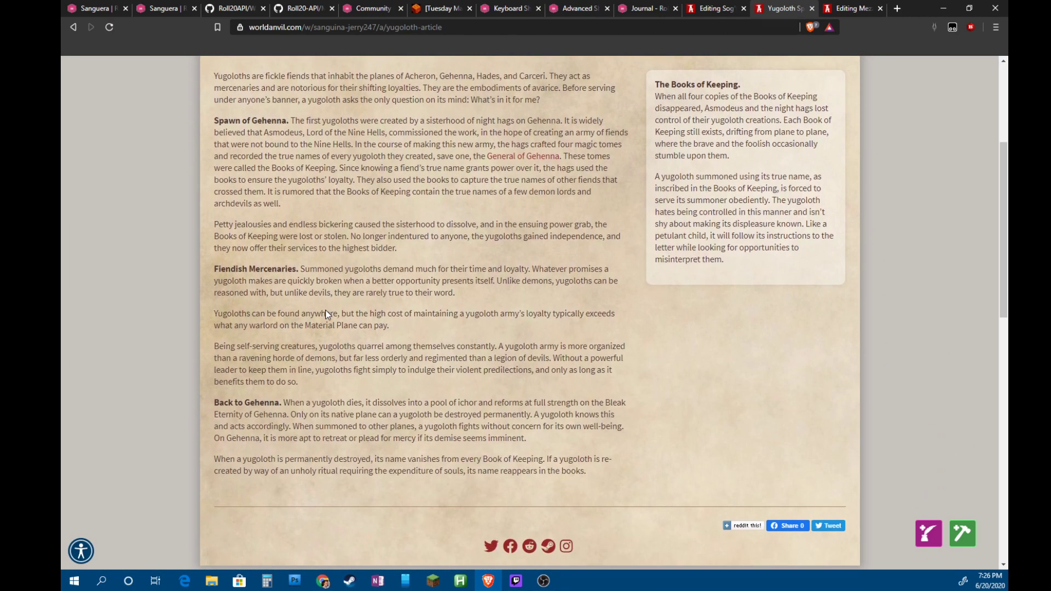
scroll(374, 300, up, 3)
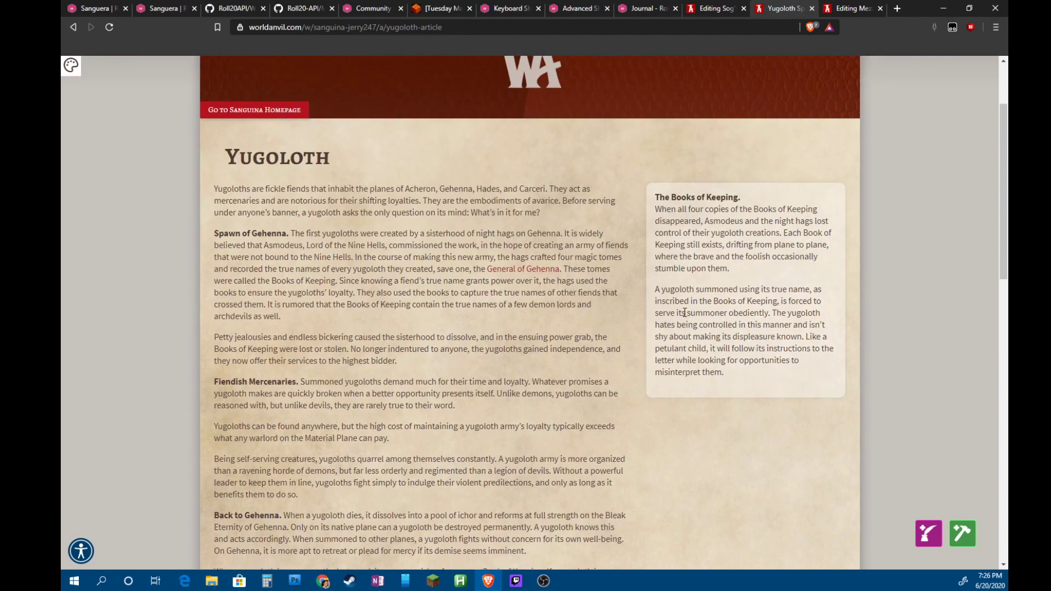
Read the Books of Keeping sidebar text, then return to the Mezzoloth handout in Roll20
drag(656, 245, 830, 351)
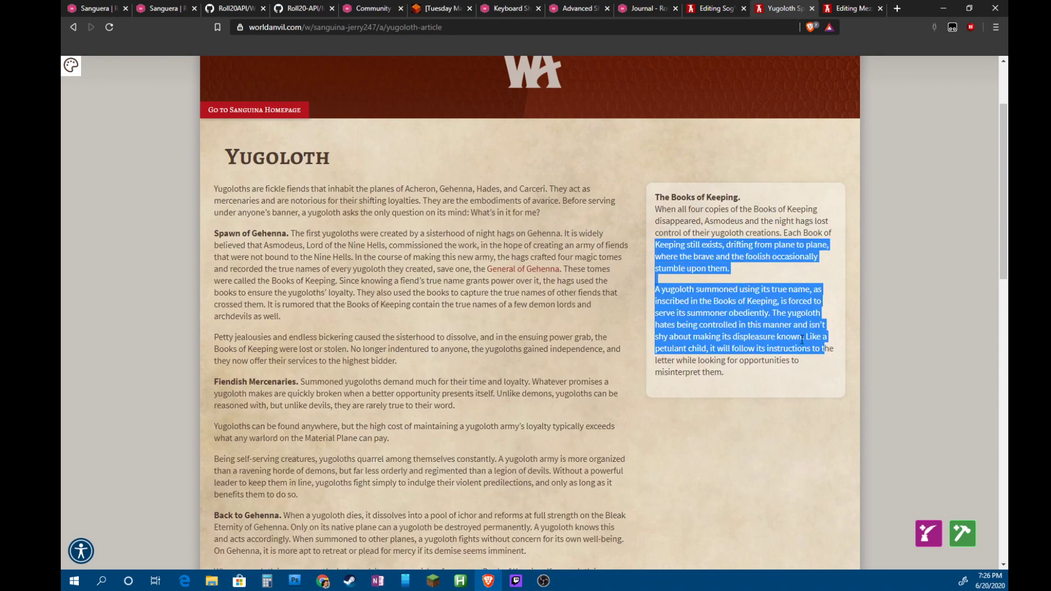
click(505, 240)
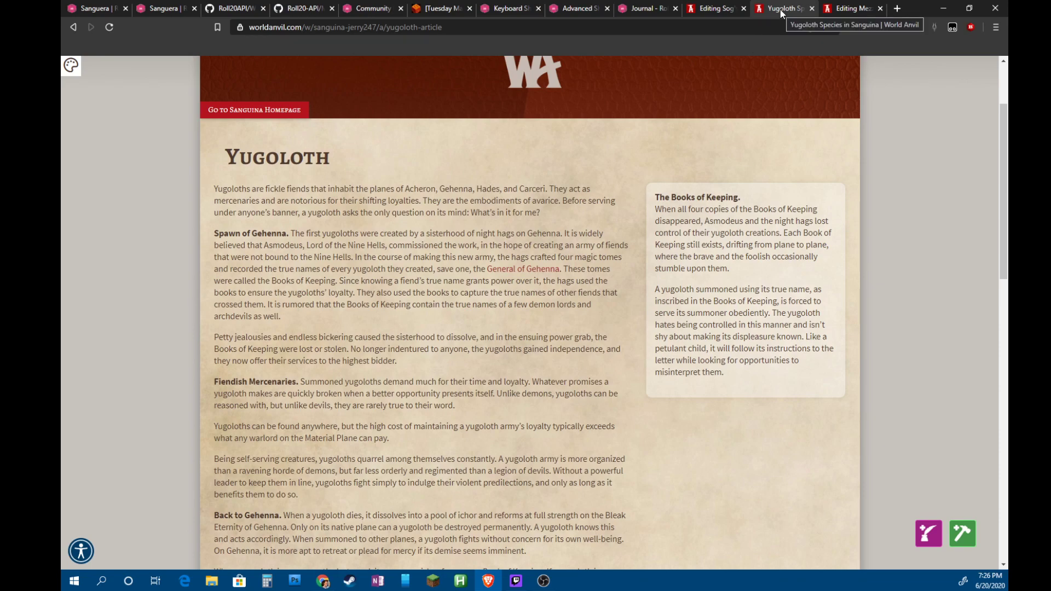
click(703, 11)
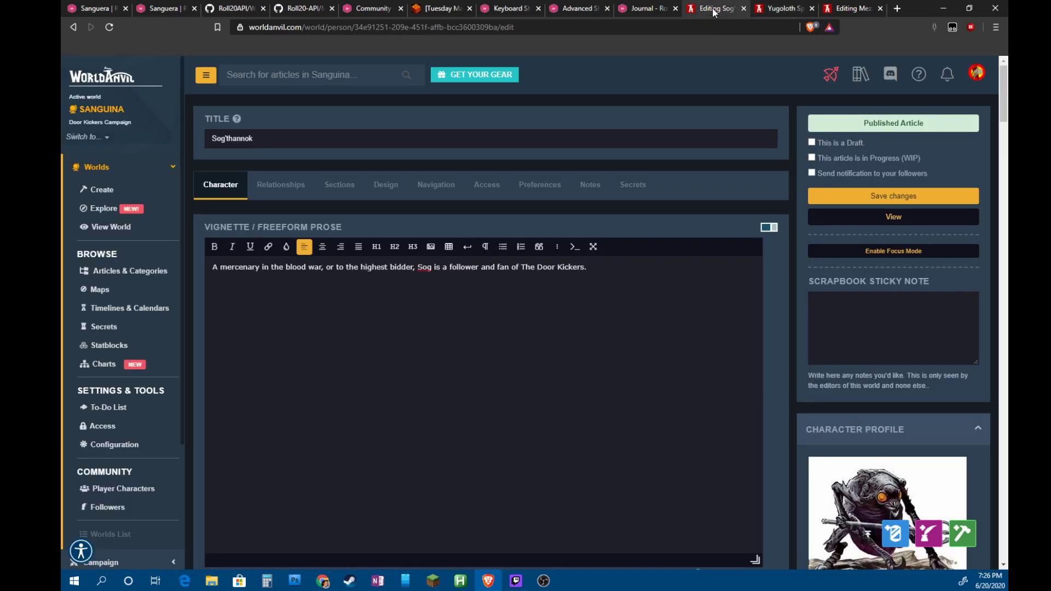
click(95, 8)
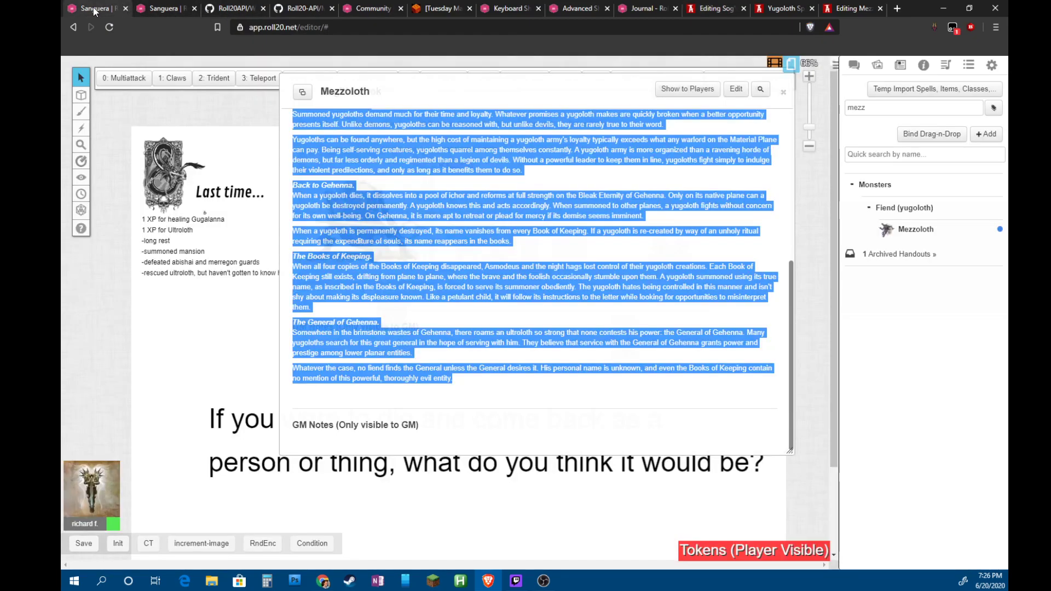
Copy the first three Bio & Info paragraphs from the top of the Mezzoloth handout
click(494, 172)
scroll(602, 227, up, 3)
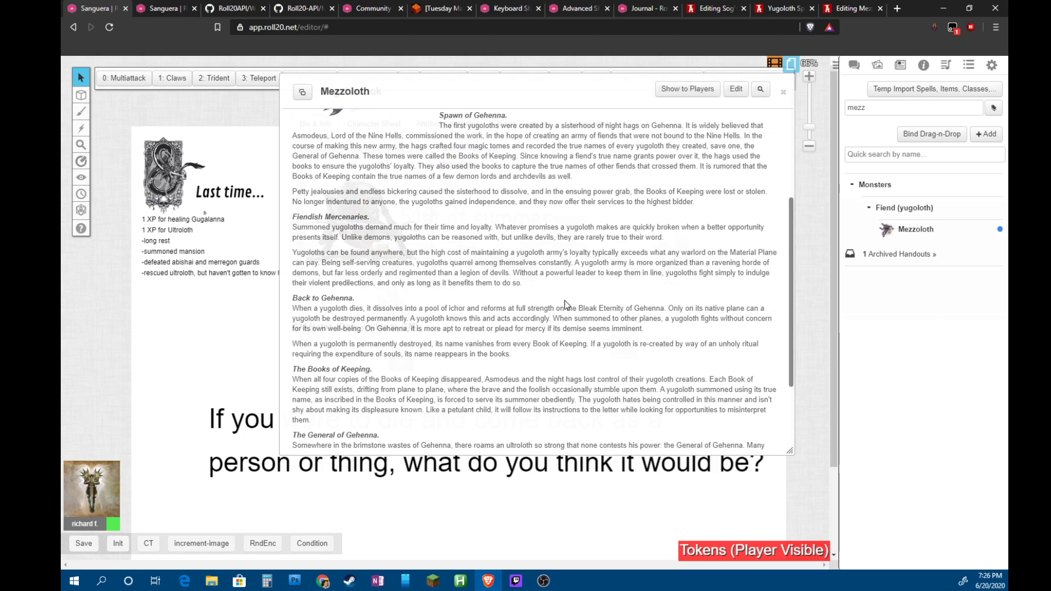
scroll(560, 312, up, 1)
scroll(559, 312, up, 2)
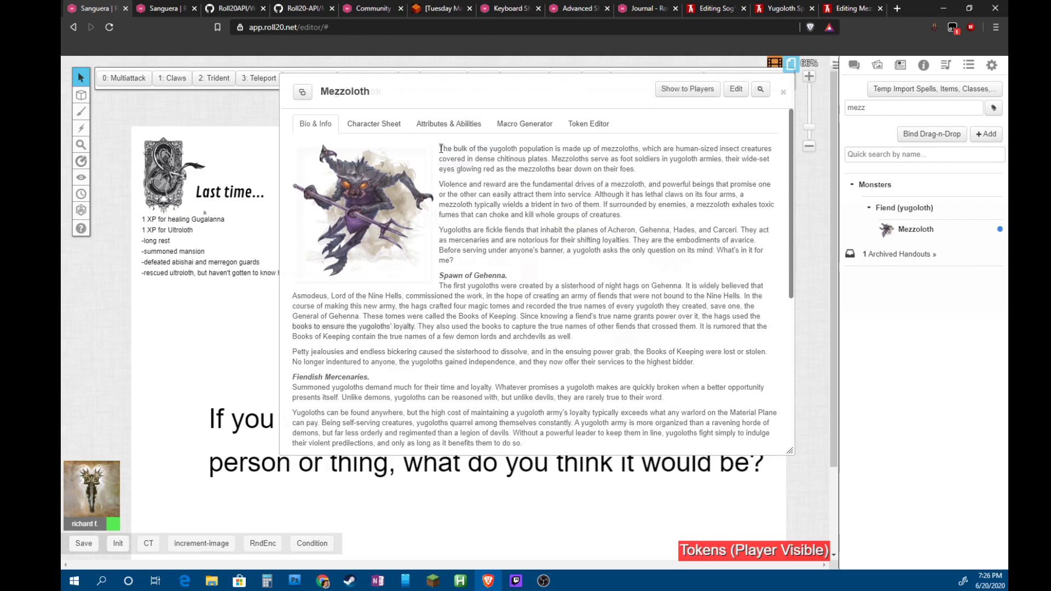
drag(441, 148, 458, 261)
key(ctrl+c)
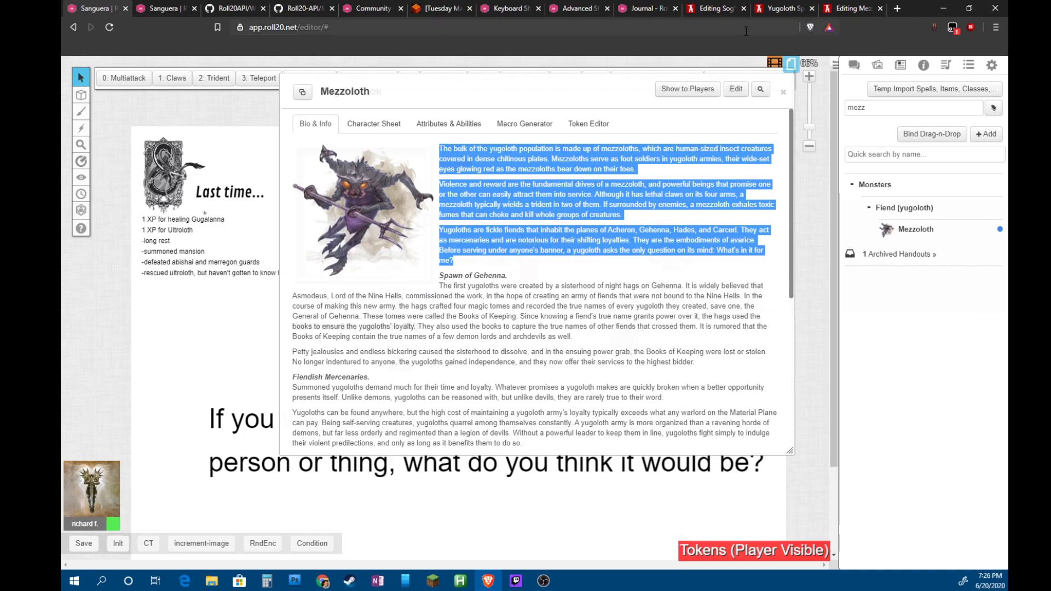
click(852, 9)
click(784, 10)
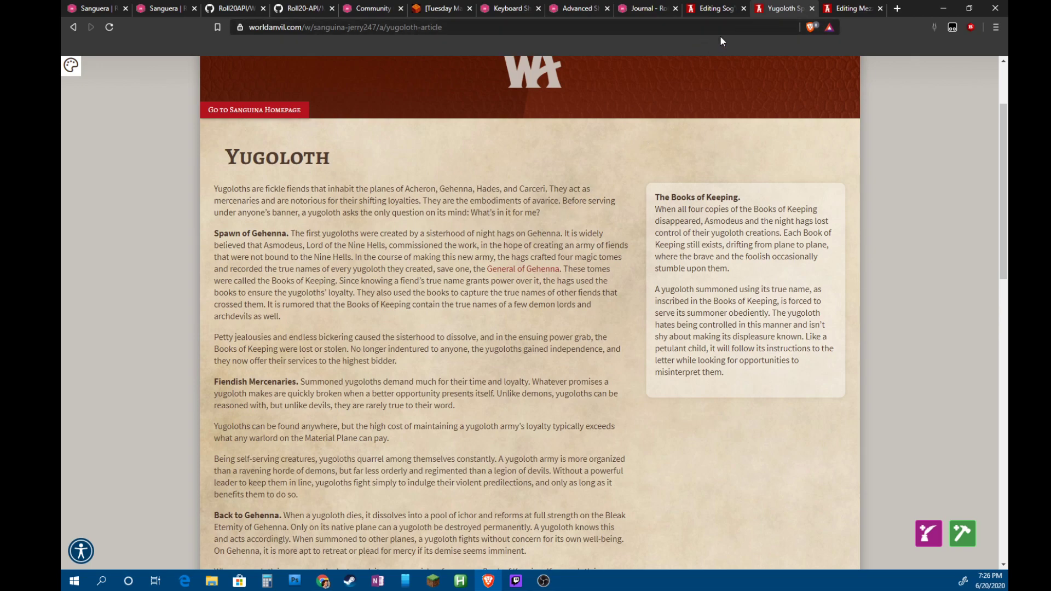
Paste the copied paragraphs into the Mezzoloth prose and delete the trailing Yugoloths paragraph
click(713, 10)
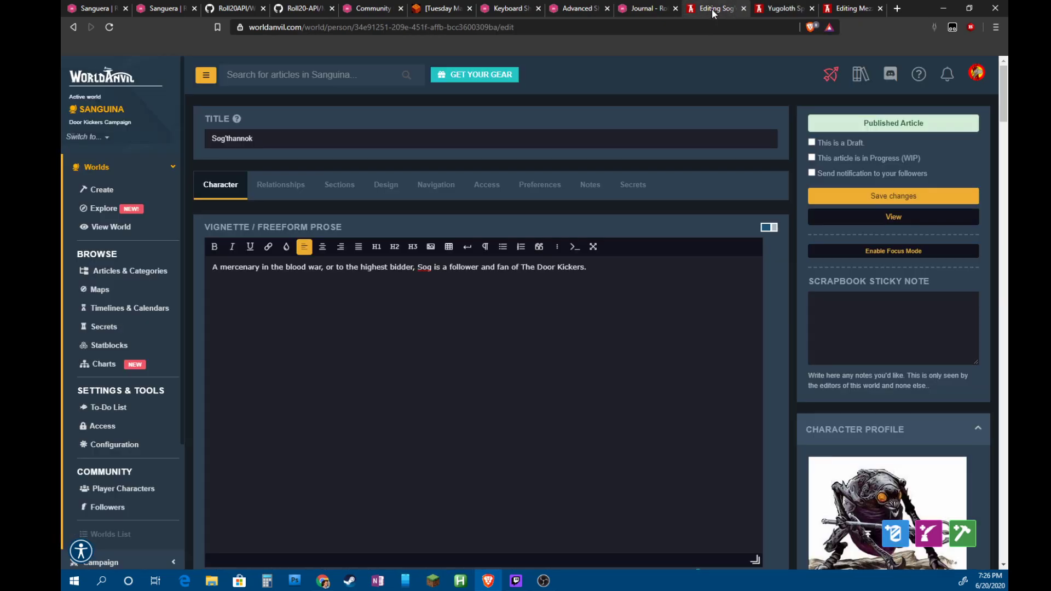
click(847, 9)
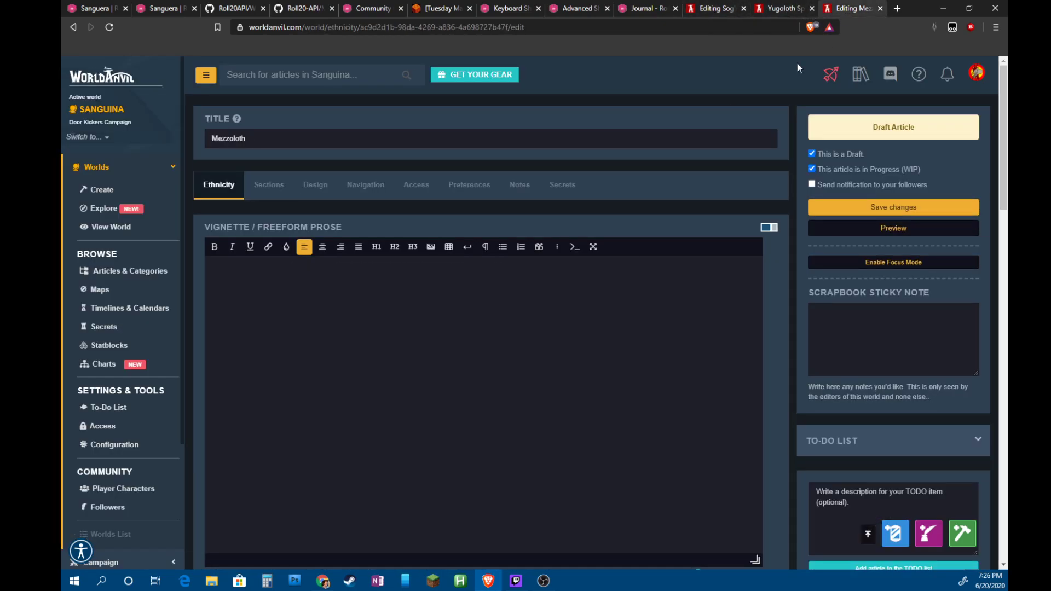
click(393, 301)
key(ctrl+v)
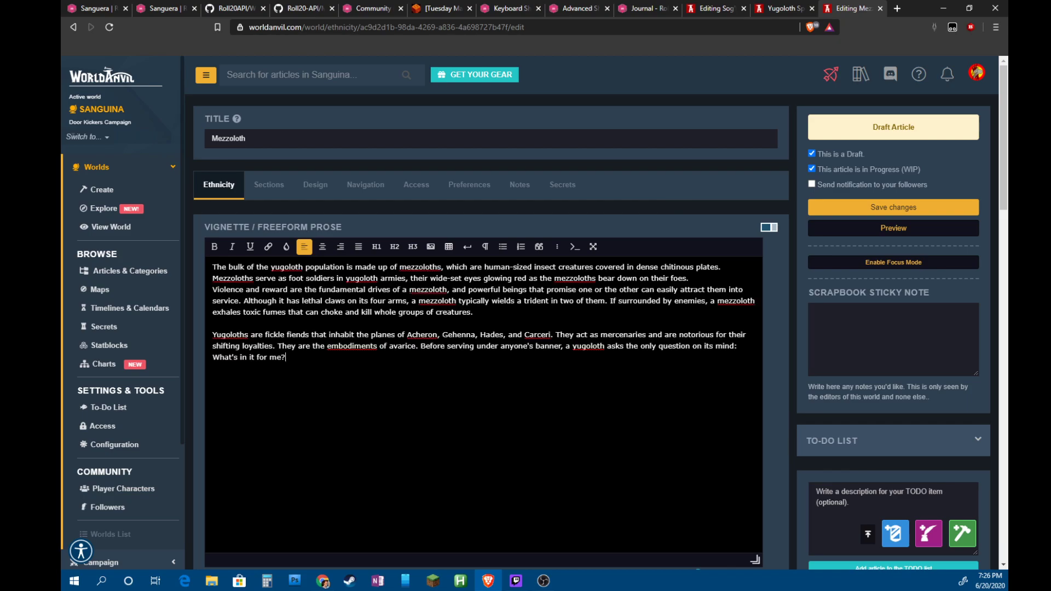
drag(287, 358, 185, 334)
key(BackSpace)
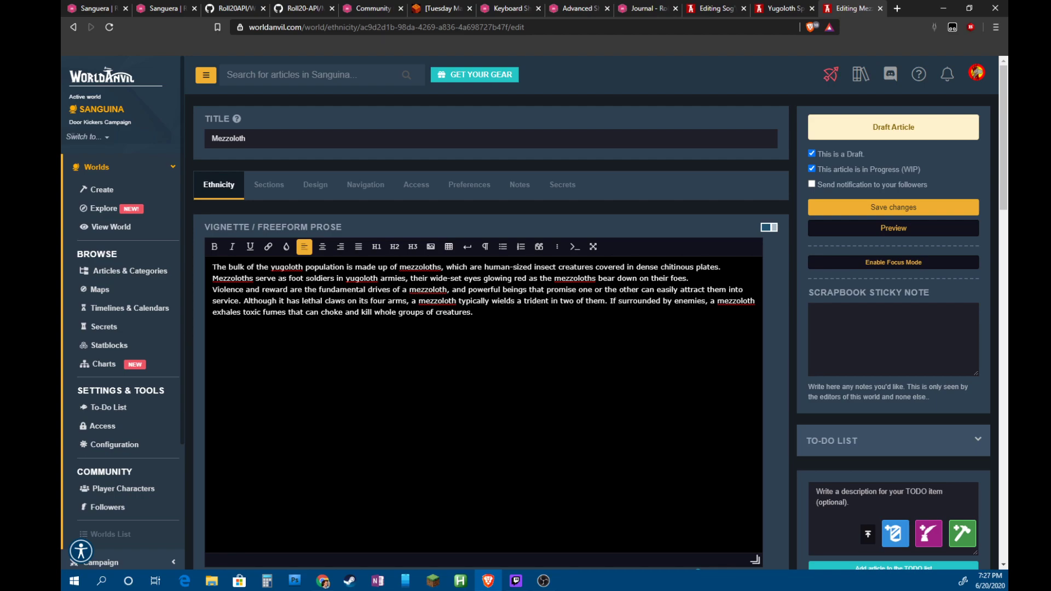
click(899, 8)
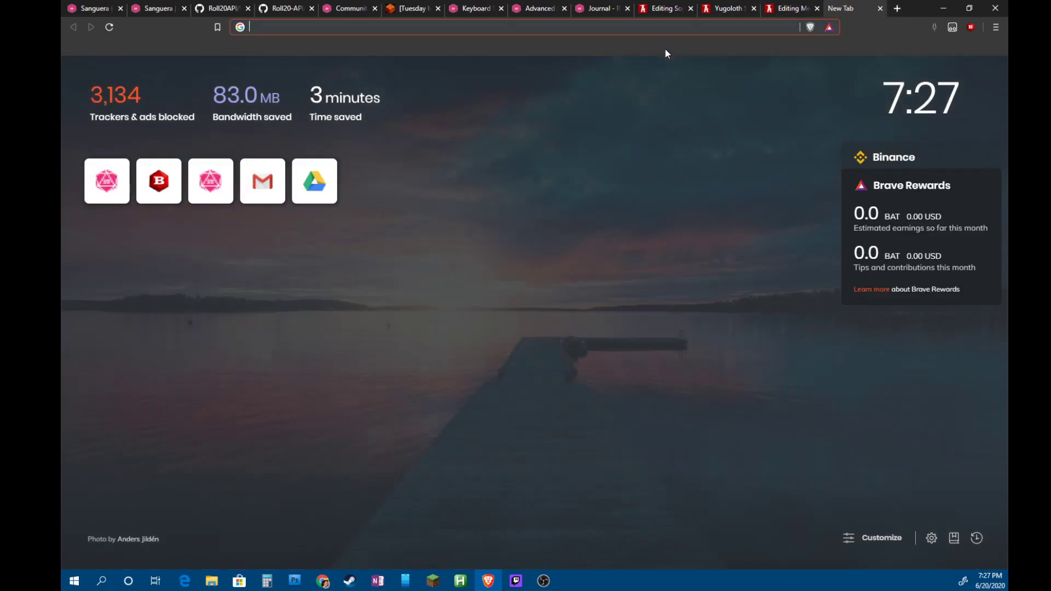
Search D&D Beyond for 'mezzoloth' and read the Mezzoloth monster page's description
text(dnd)
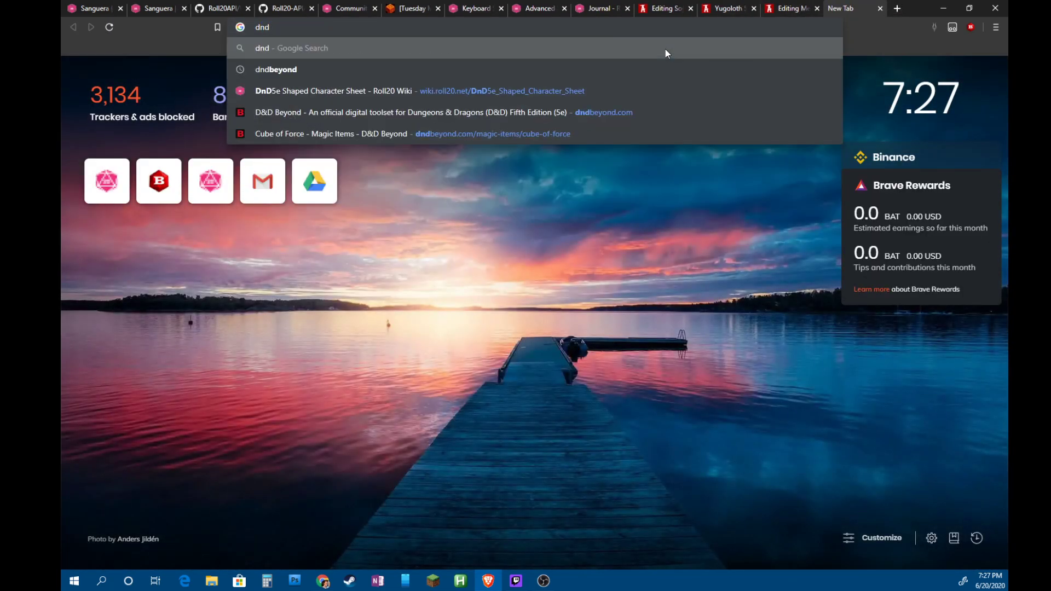
key(Down)
key(Down)
key(Down)
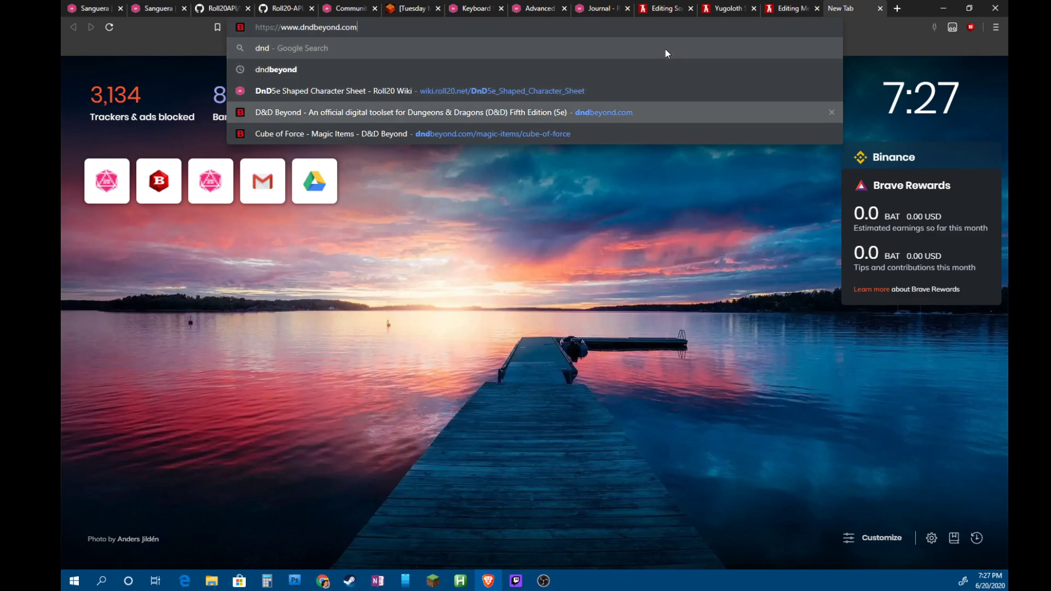
key(Return)
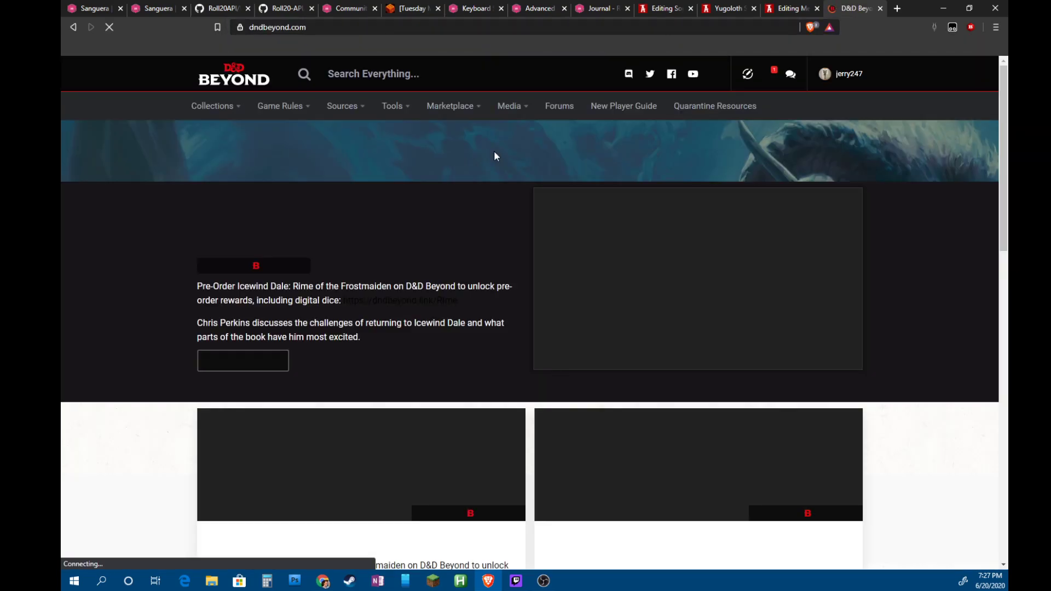
text(me)
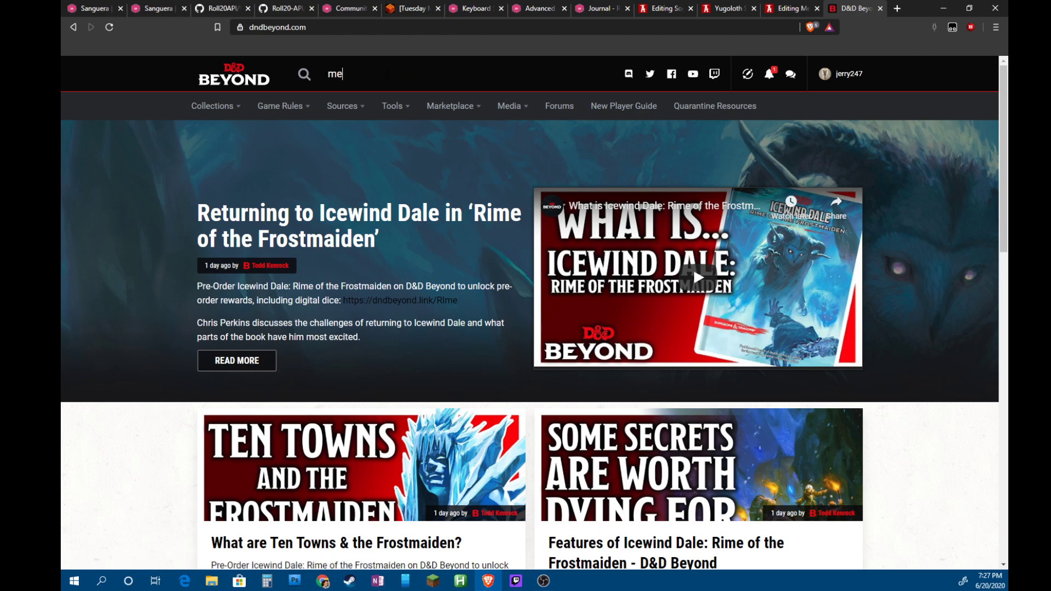
text(zzoloth)
key(Return)
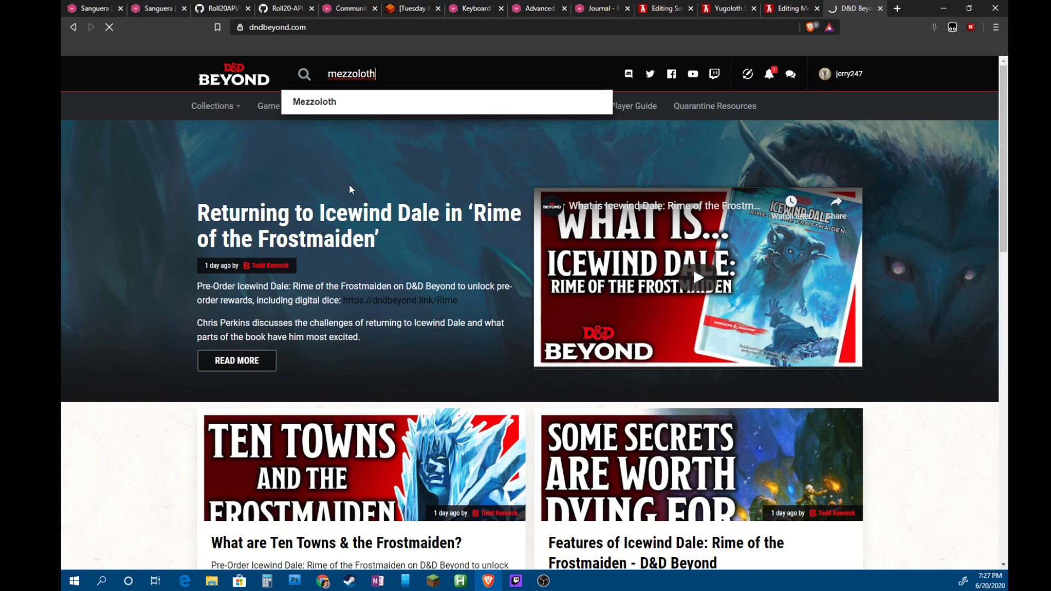
scroll(477, 371, down, 1)
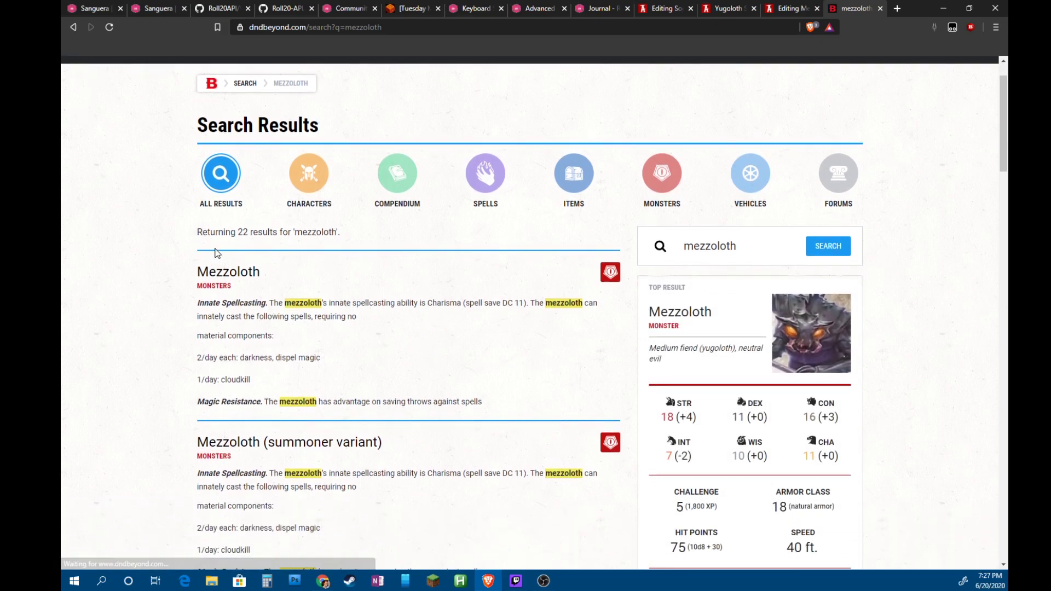
click(251, 276)
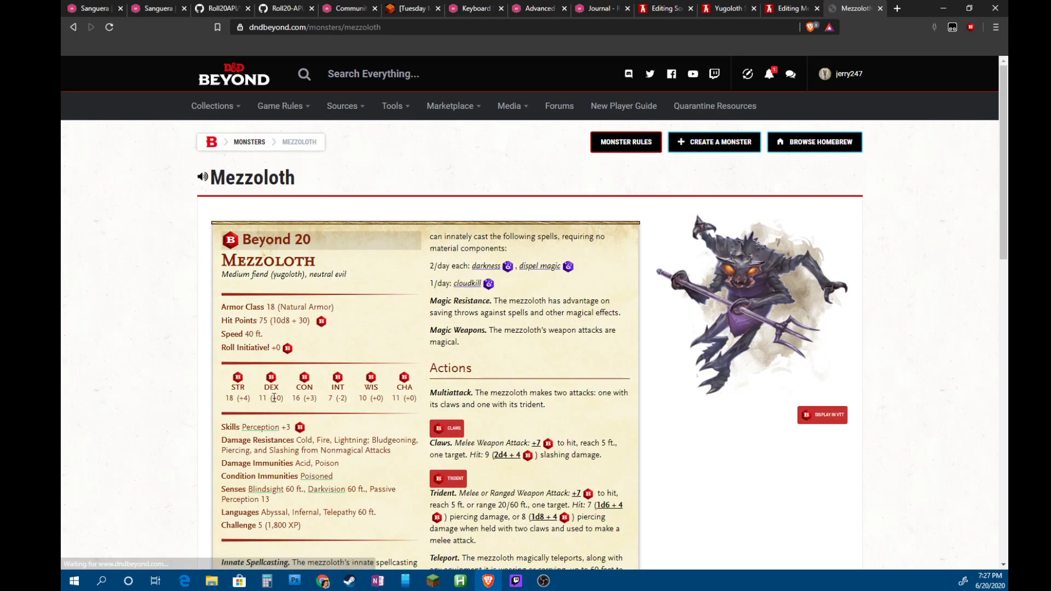
scroll(520, 388, down, 6)
scroll(520, 388, down, 2)
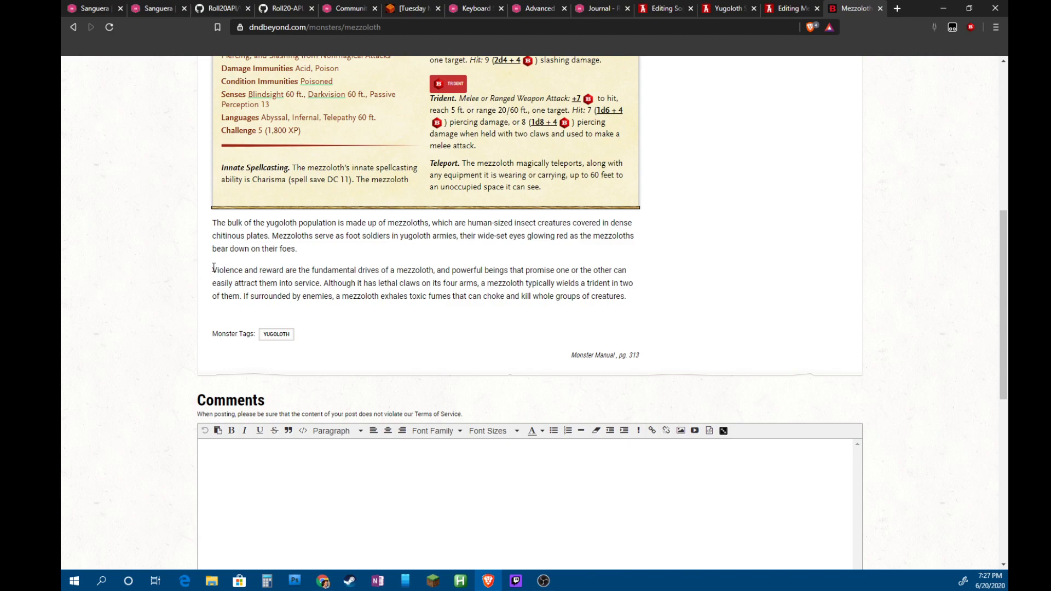
click(788, 8)
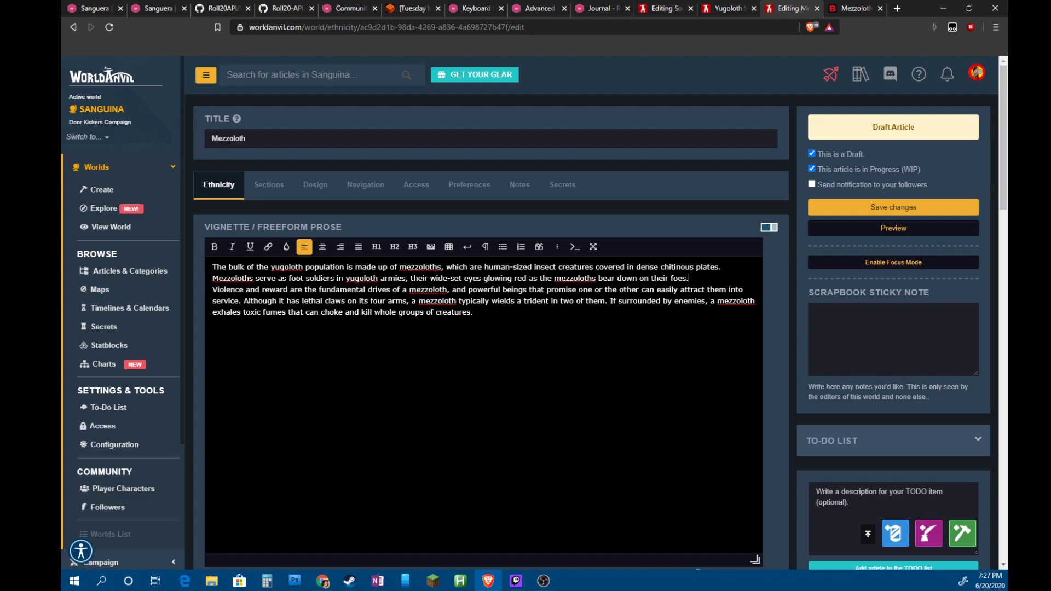
Put a blank line between the two Mezzoloth paragraphs, save, and view the sidebar sections
key(Return)
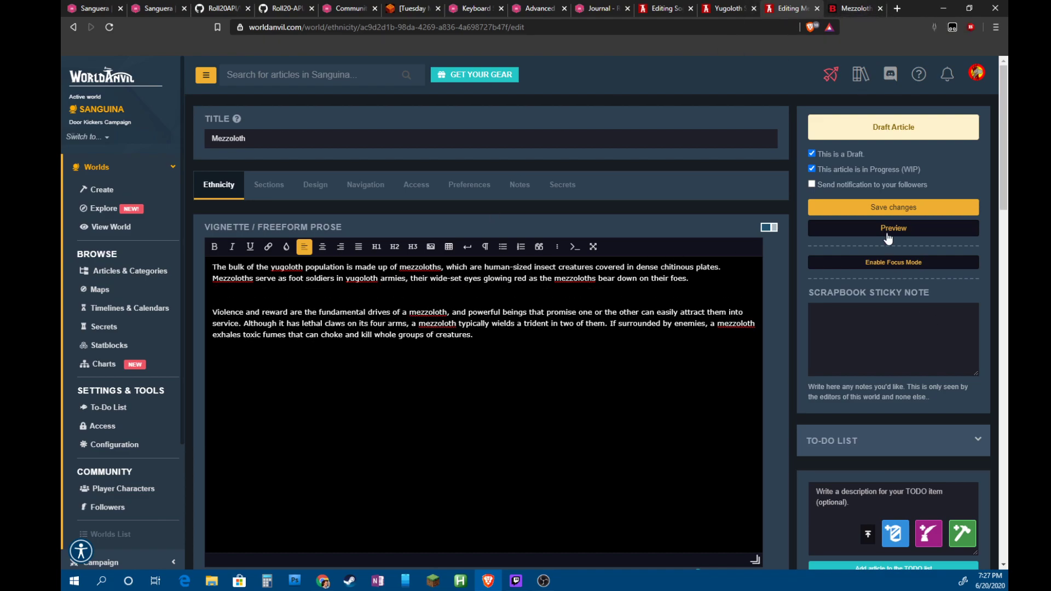
click(901, 211)
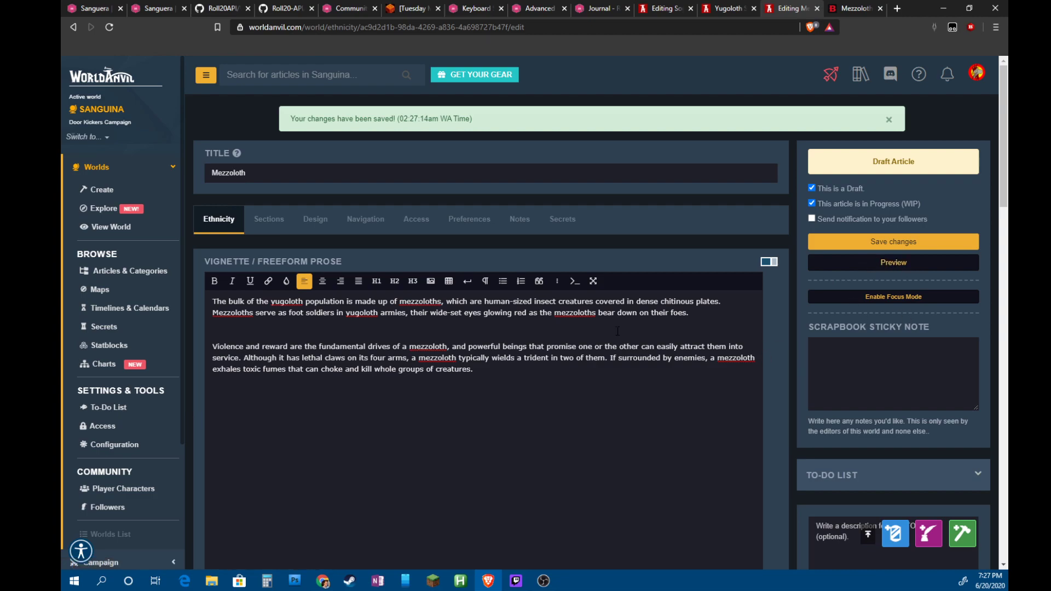
scroll(737, 373, down, 20)
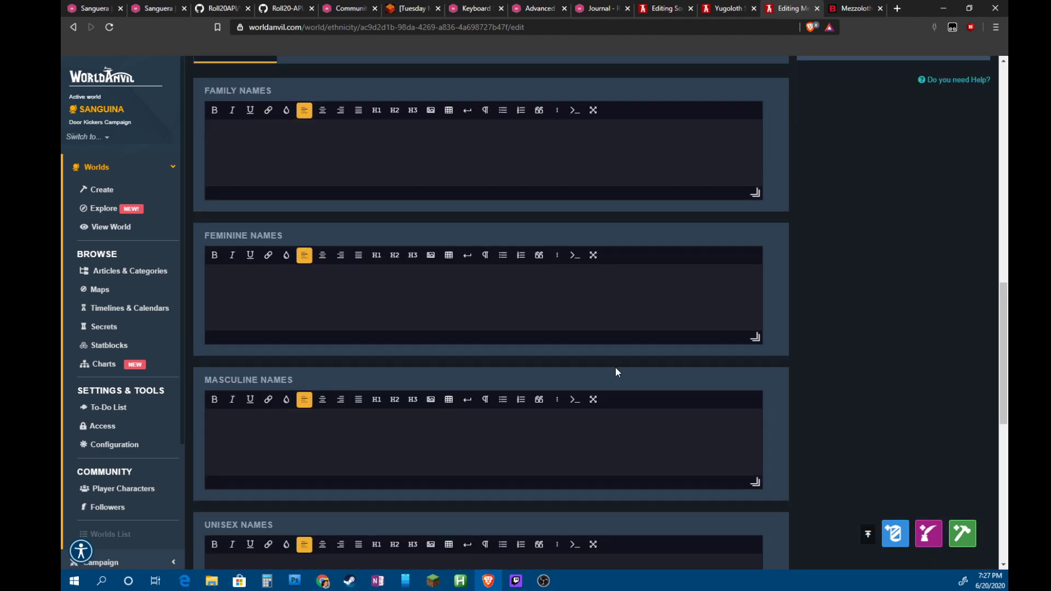
scroll(606, 368, up, 20)
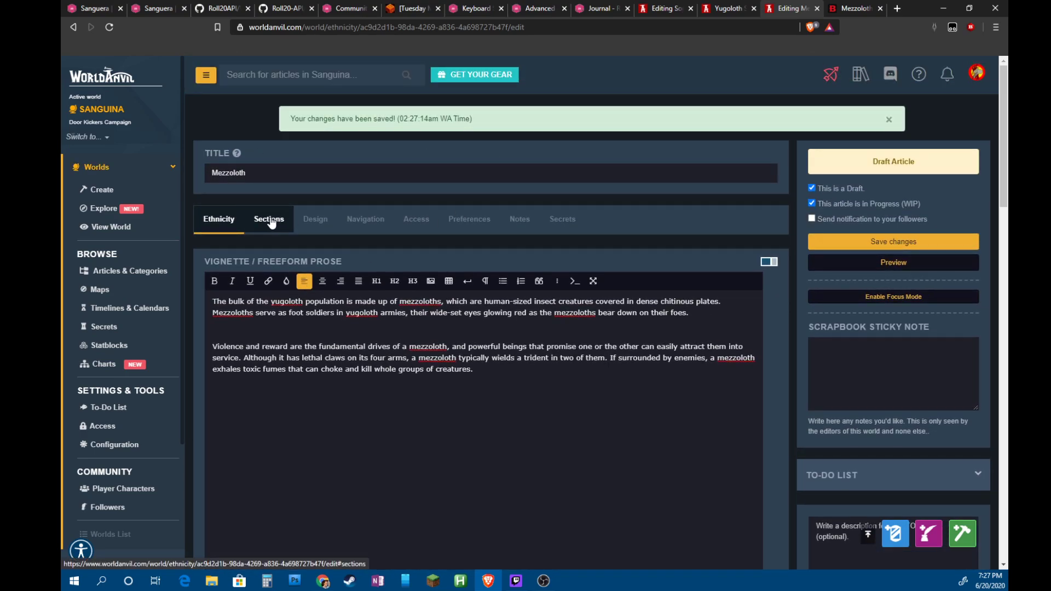
click(270, 218)
scroll(608, 380, down, 4)
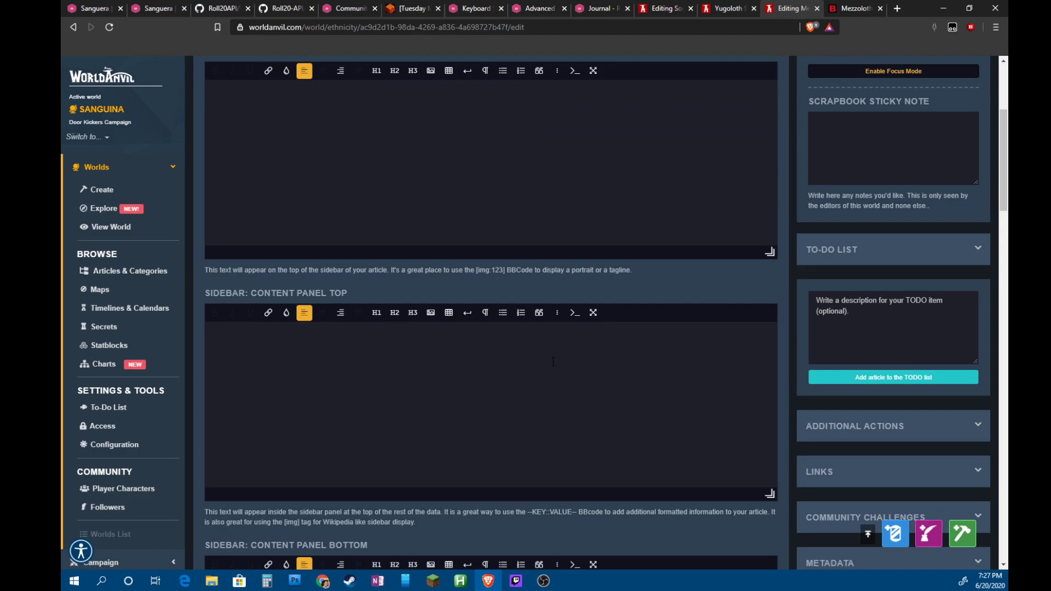
Expand Content Panel Top's additional formatting options and launch the quick image uploader
click(383, 367)
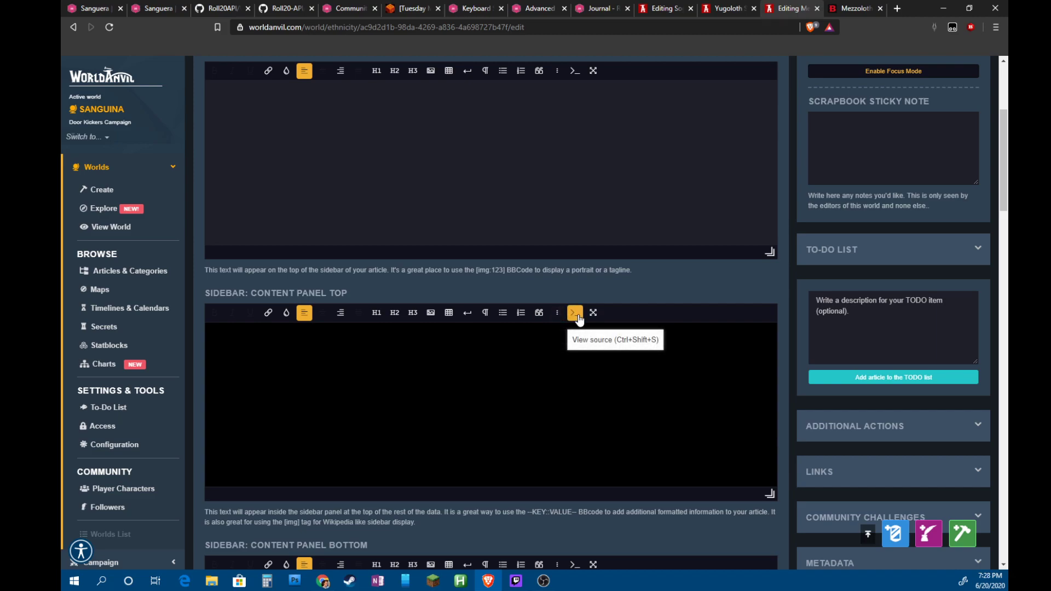
click(558, 315)
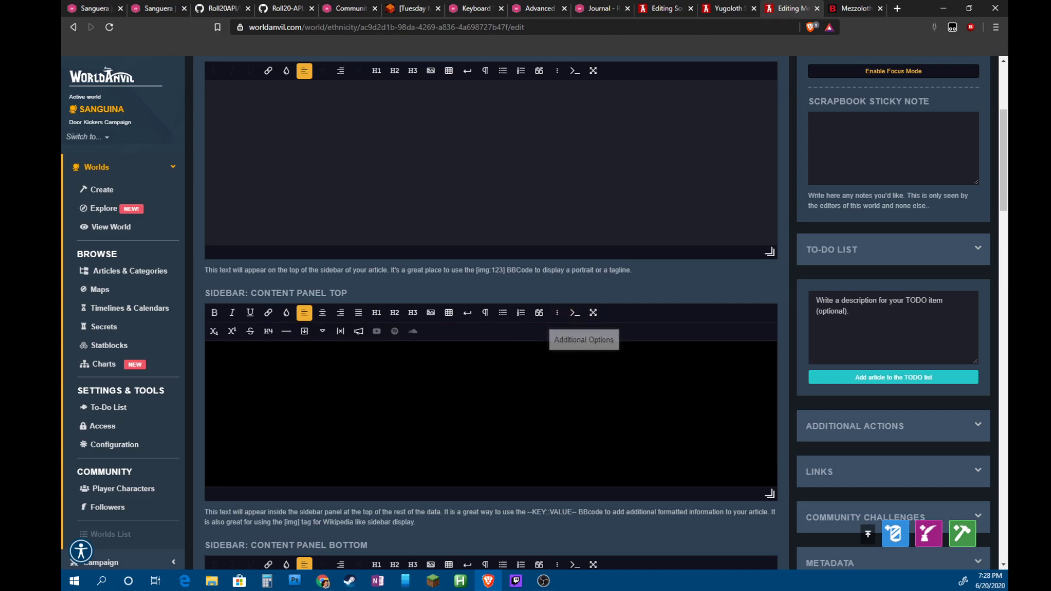
click(431, 313)
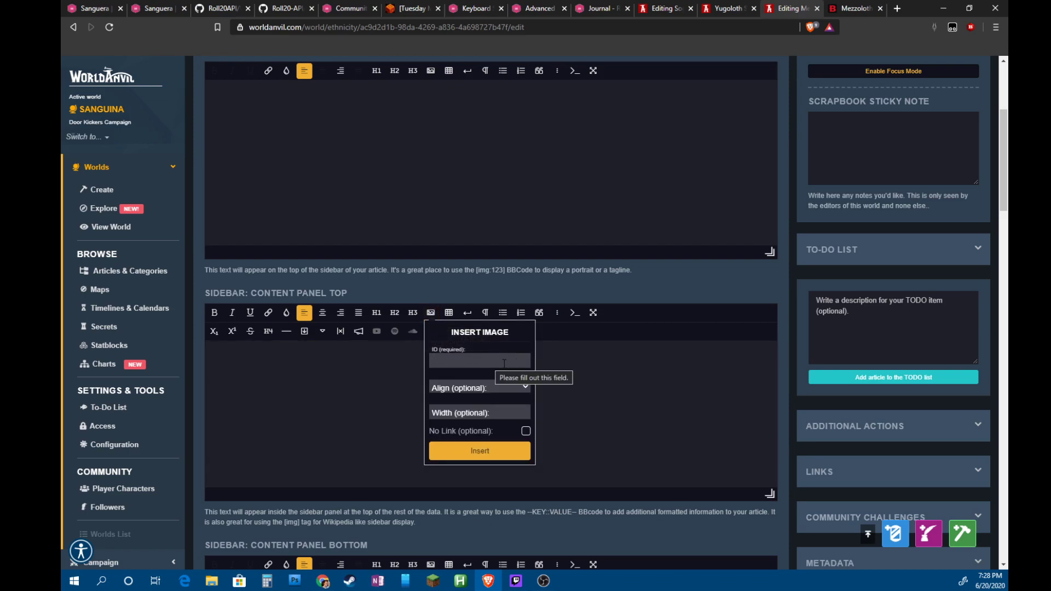
click(603, 437)
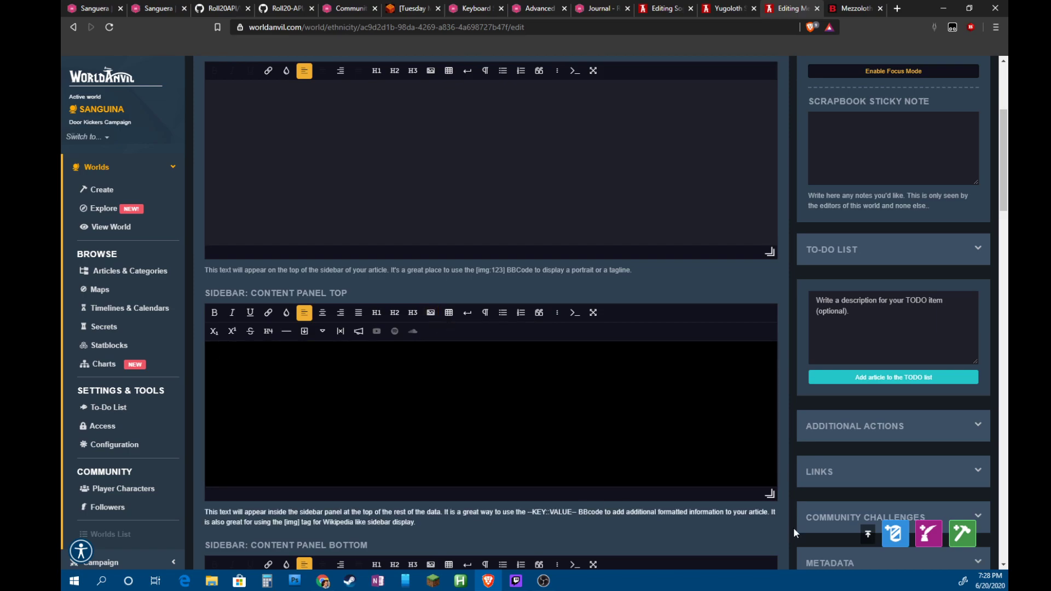
click(893, 541)
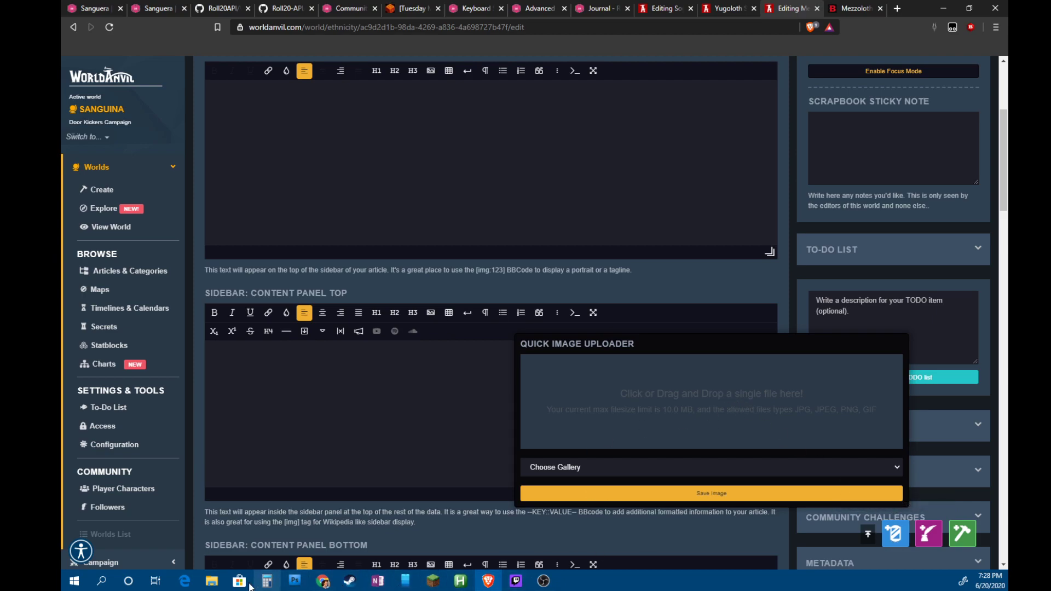
Upload the Mezzoloth portrait from File Explorer and select its [img:1217896] embed code
click(214, 582)
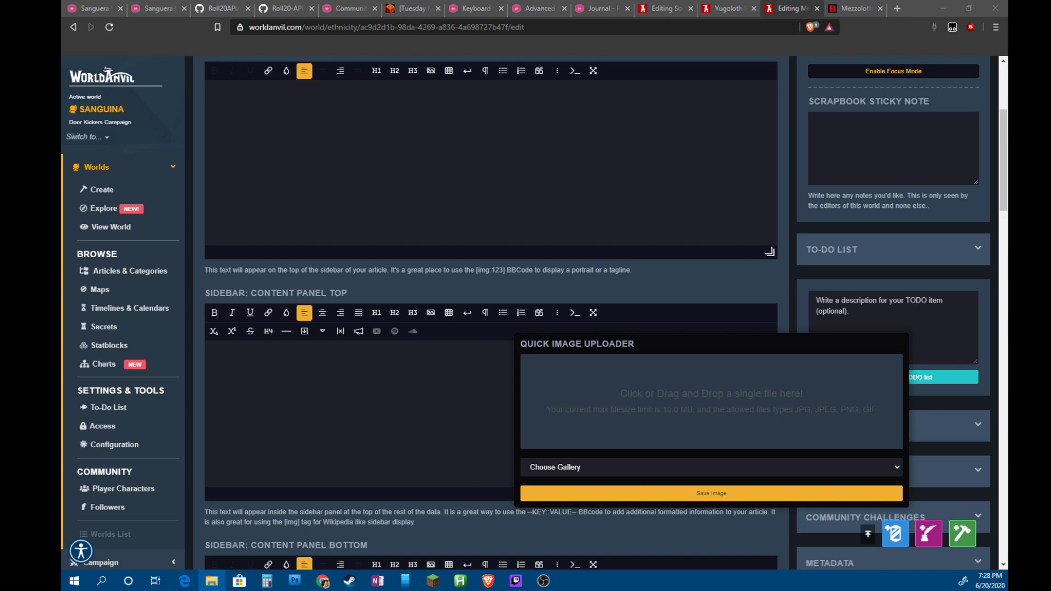
drag(551, 427, 681, 427)
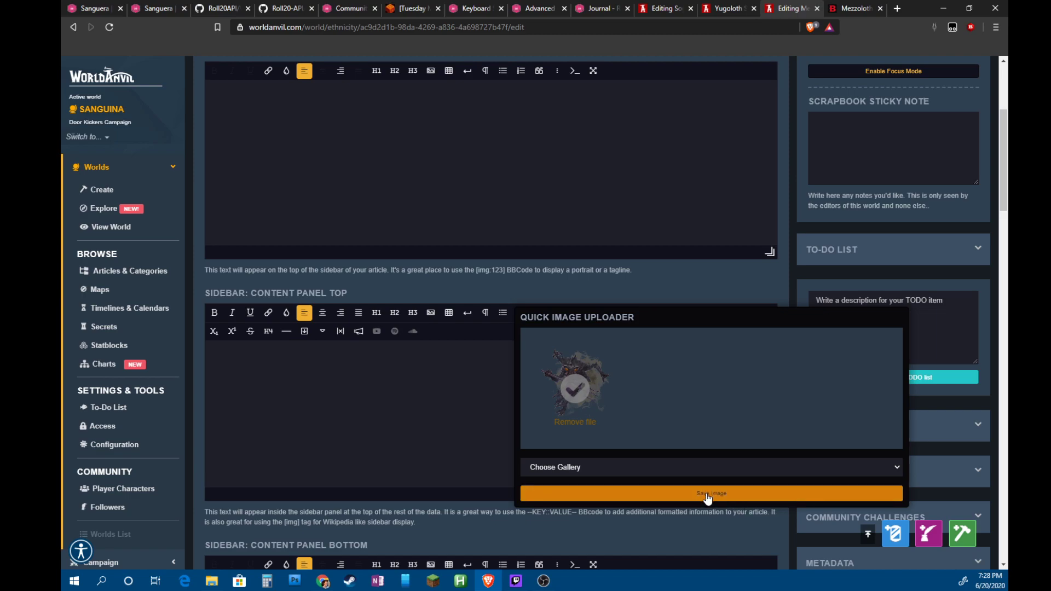
click(741, 471)
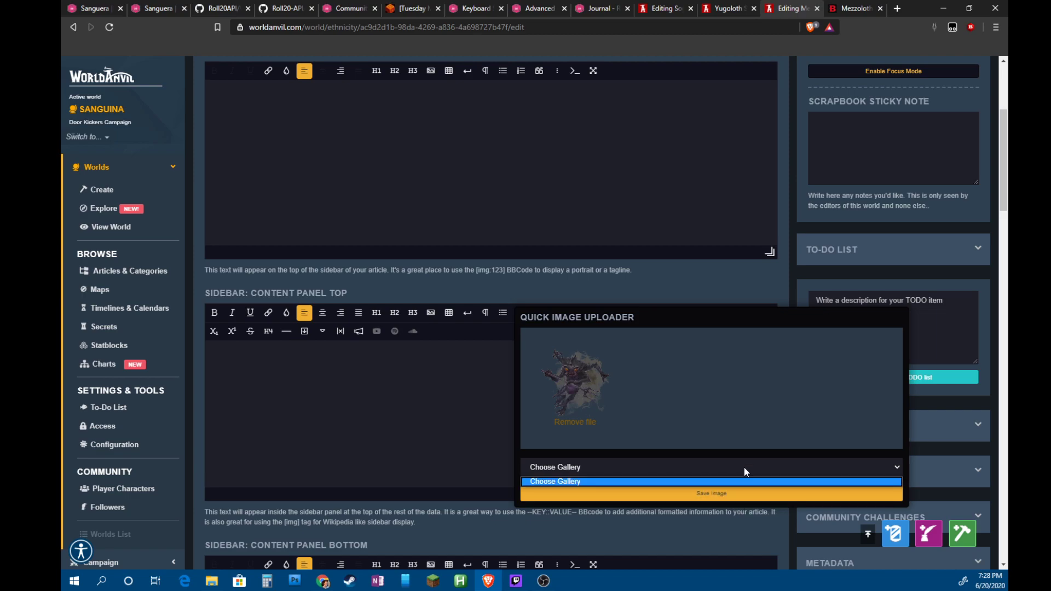
click(743, 466)
click(726, 495)
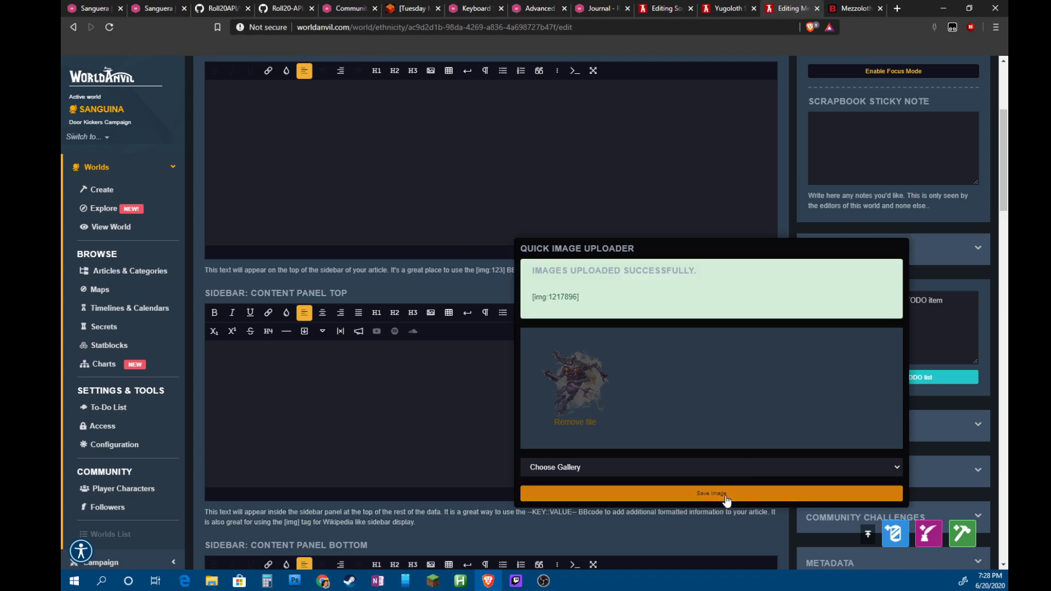
drag(584, 297, 527, 301)
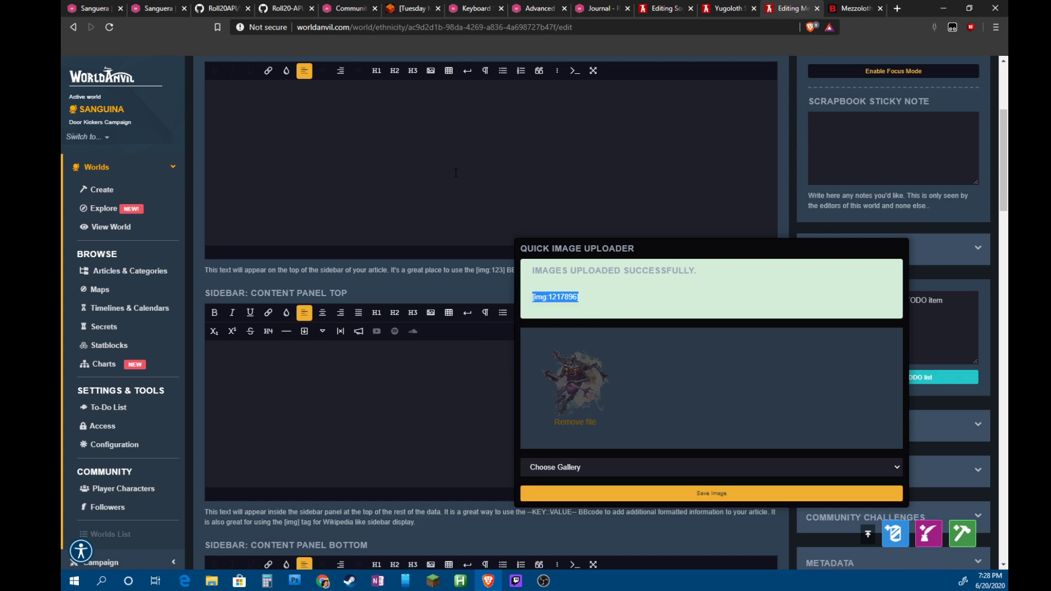
scroll(415, 271, up, 3)
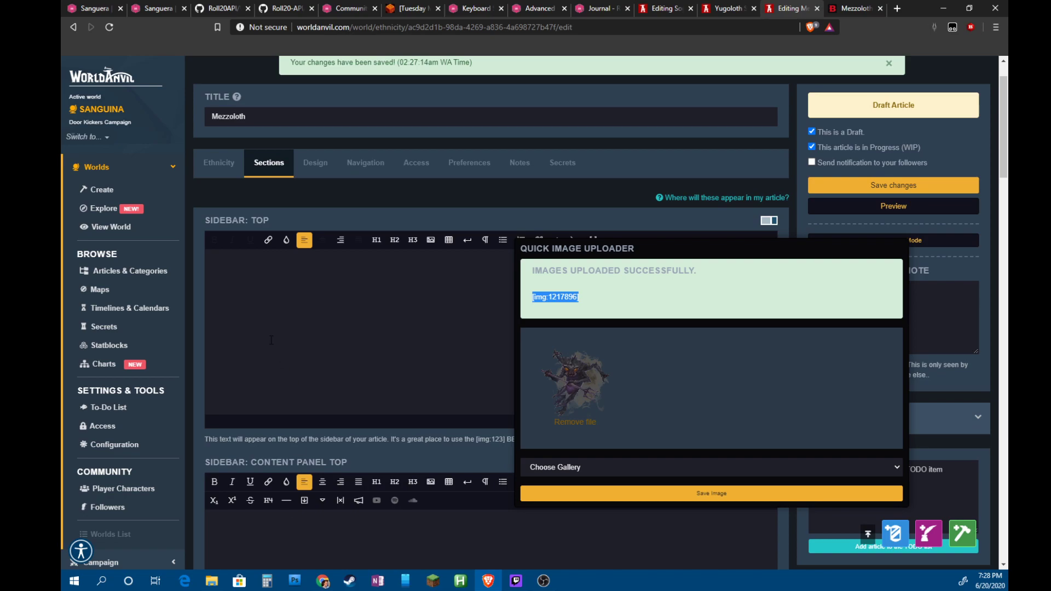
scroll(297, 299, down, 2)
click(212, 407)
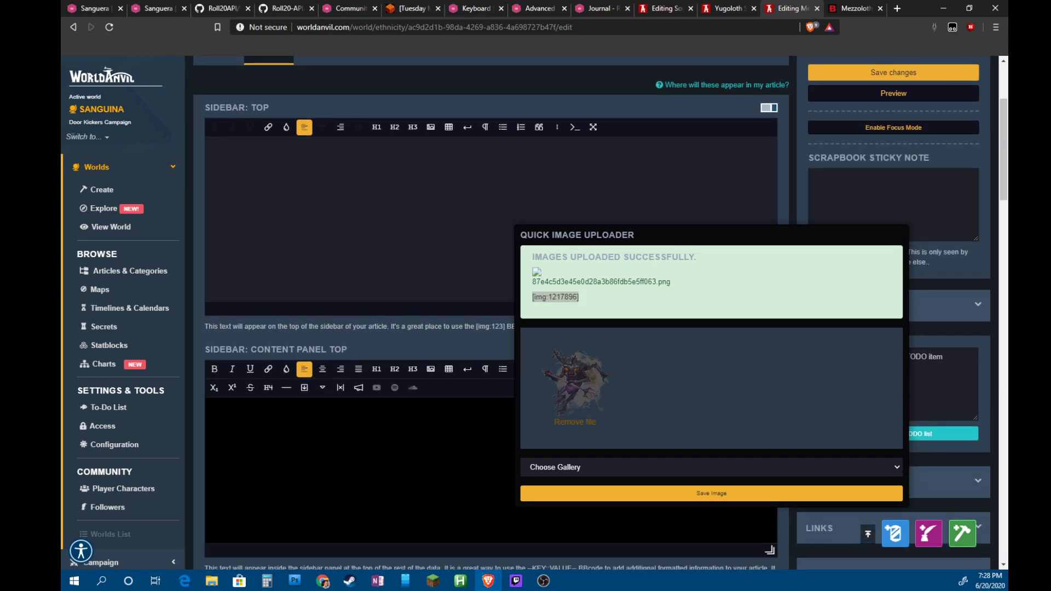
Copy the [img:1217896] code and clear the existing Content Panel Top text
key(ctrl+v)
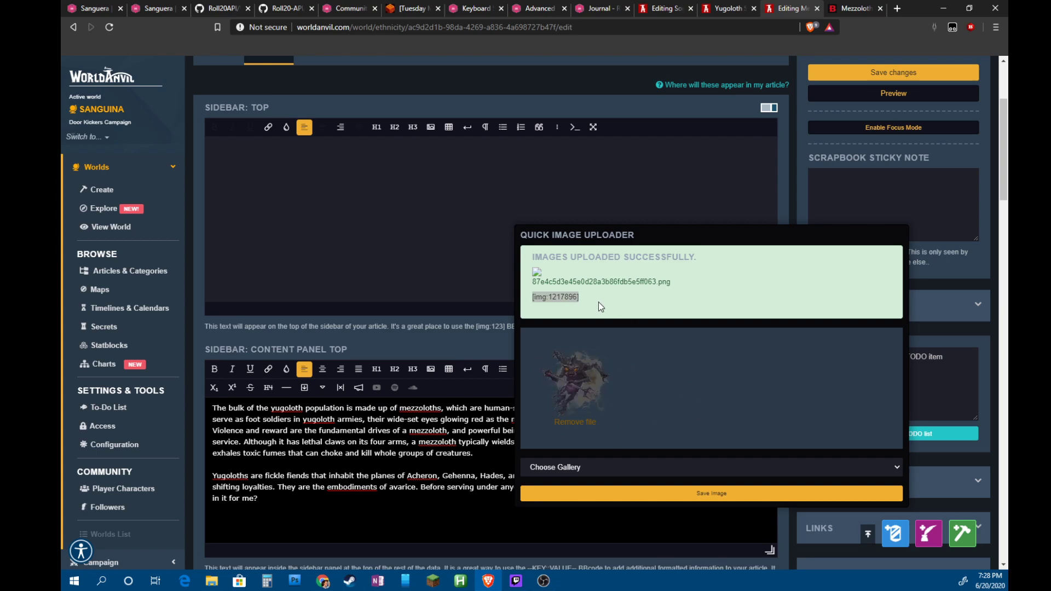
triple_click(558, 297)
right_click(558, 299)
click(583, 304)
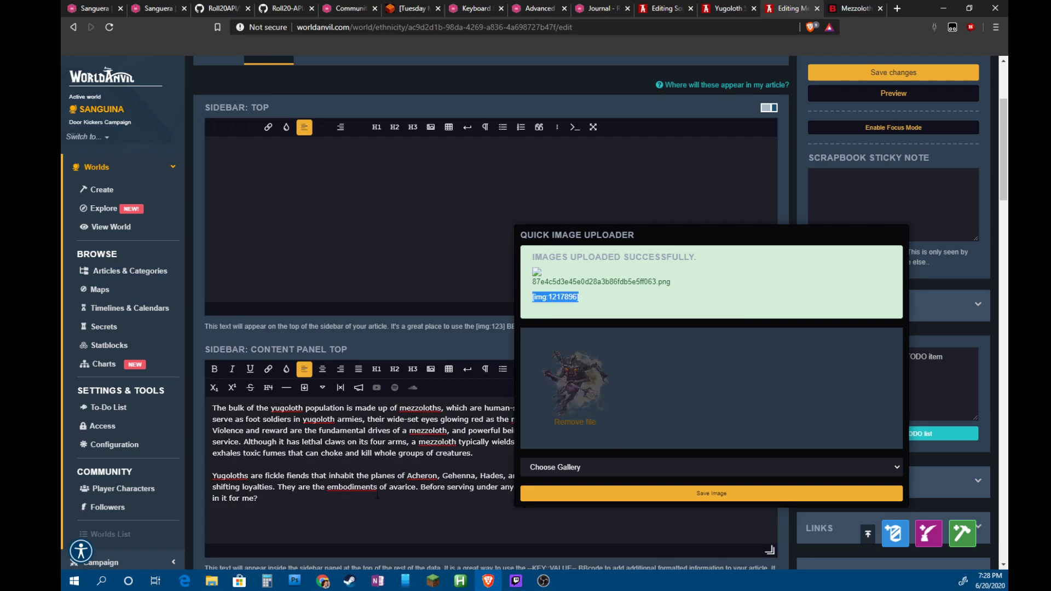
click(258, 498)
key(ctrl+a)
key(BackSpace)
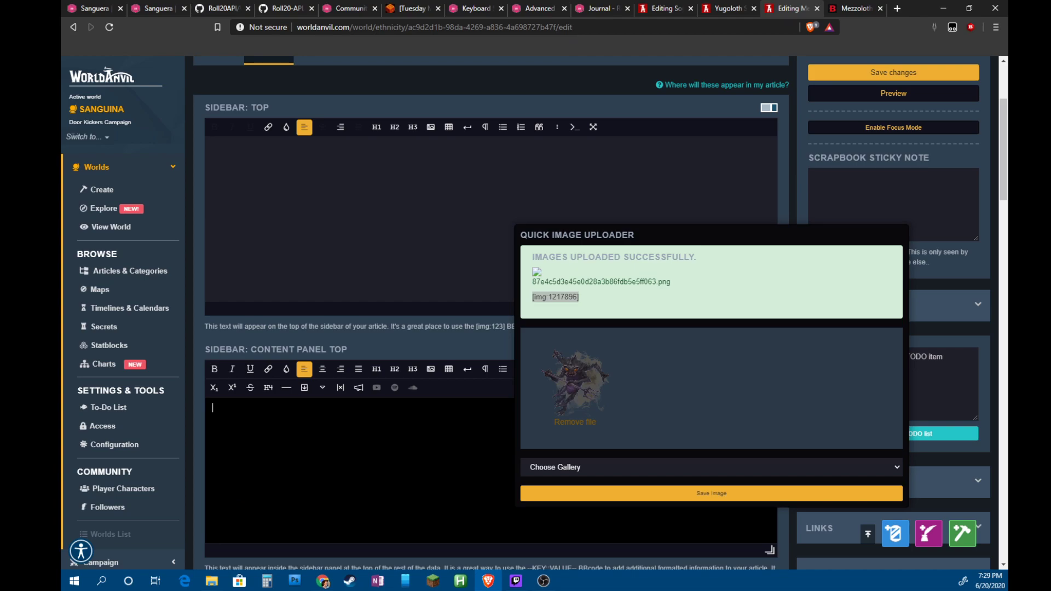
Paste the image code into Content Panel Top and preview the Mezzoloth article
right_click(364, 494)
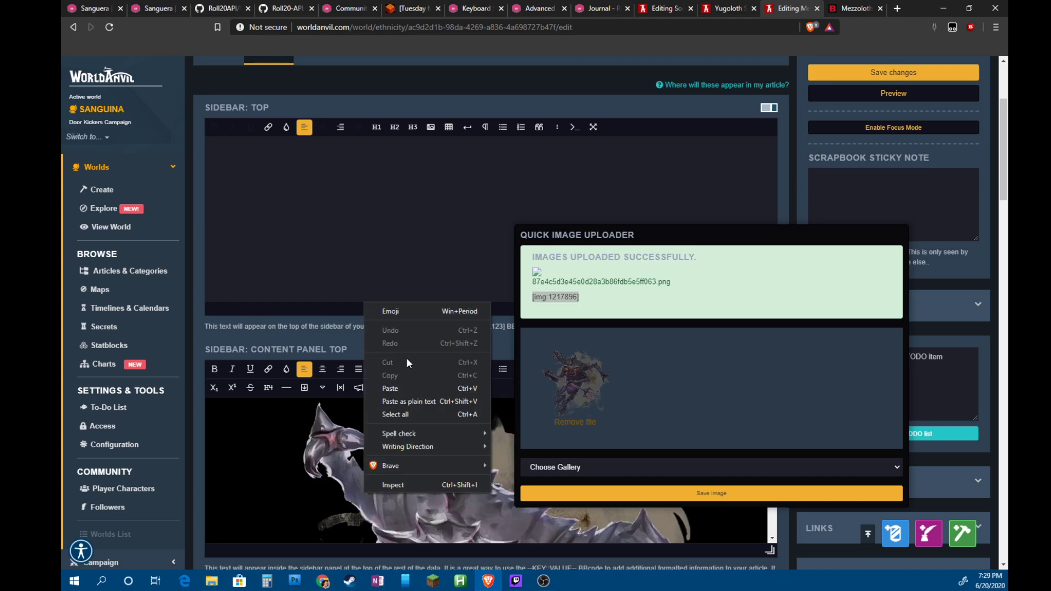
click(209, 463)
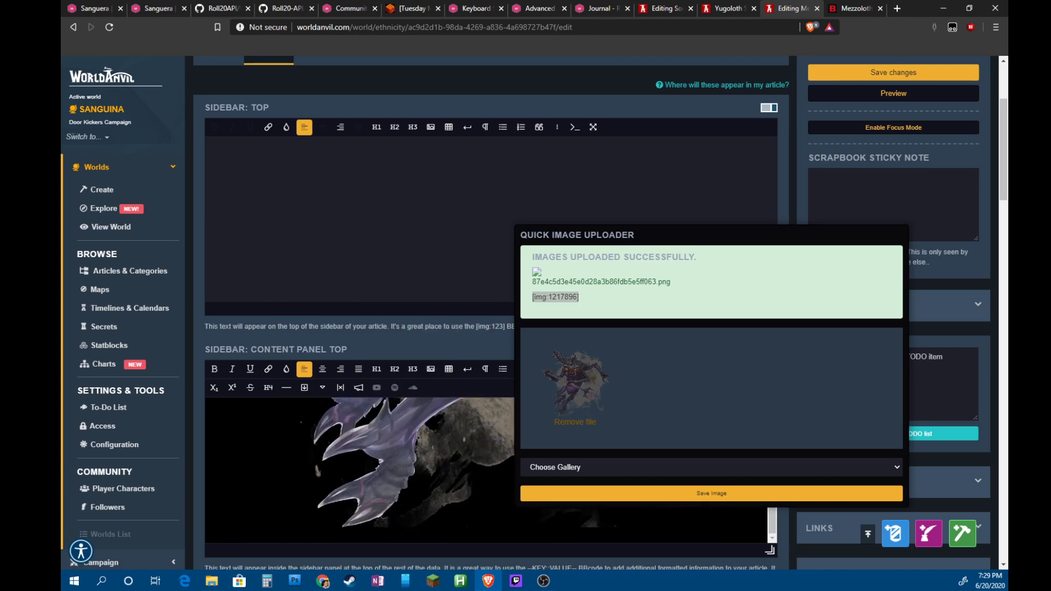
click(810, 500)
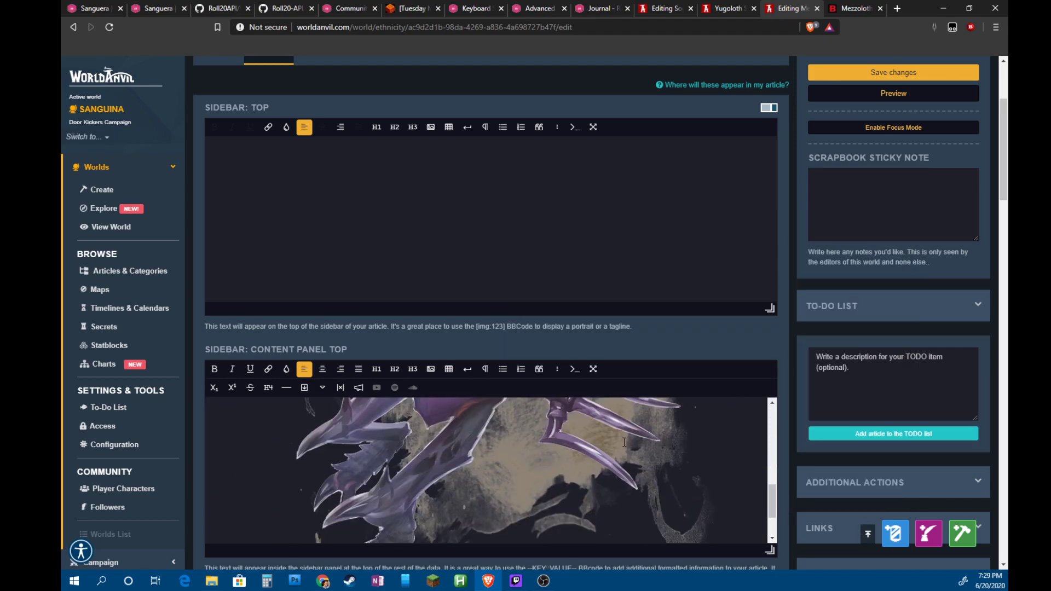
click(904, 99)
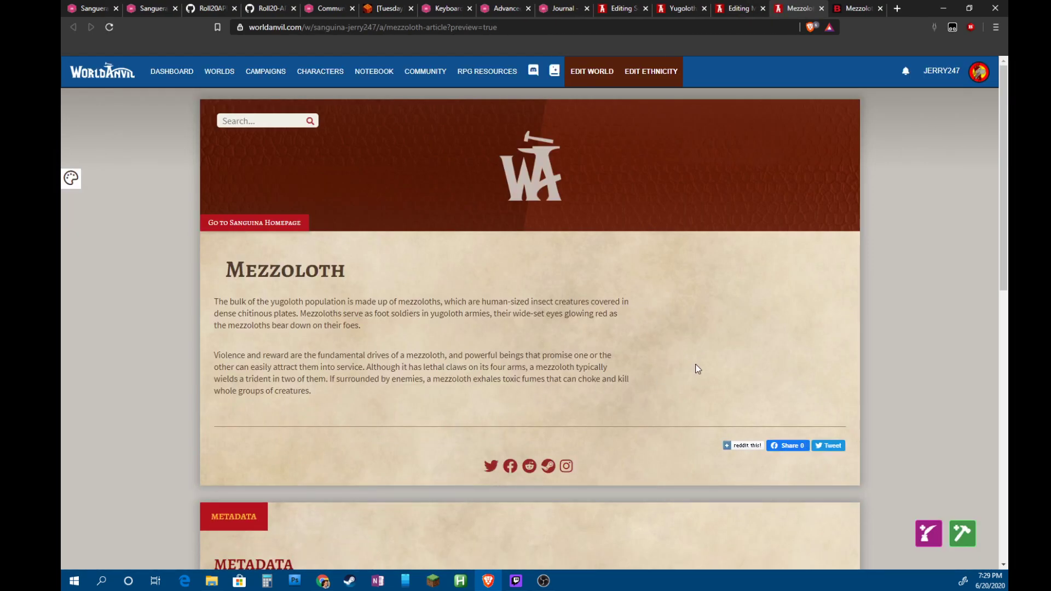
click(821, 8)
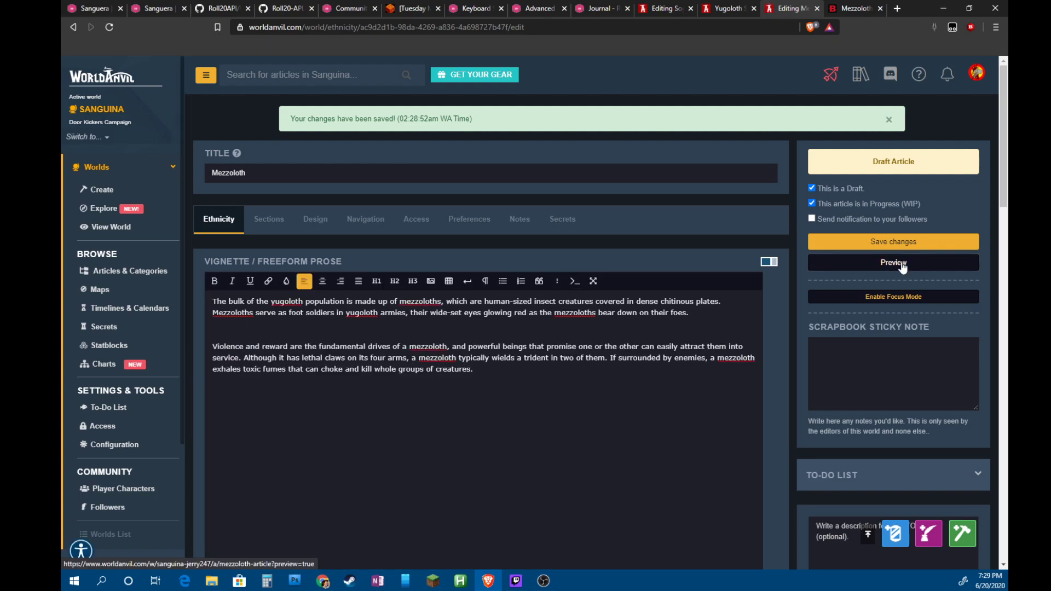
Preview the Mezzoloth article again, then recheck its Content Panel Top sidebar section
click(902, 263)
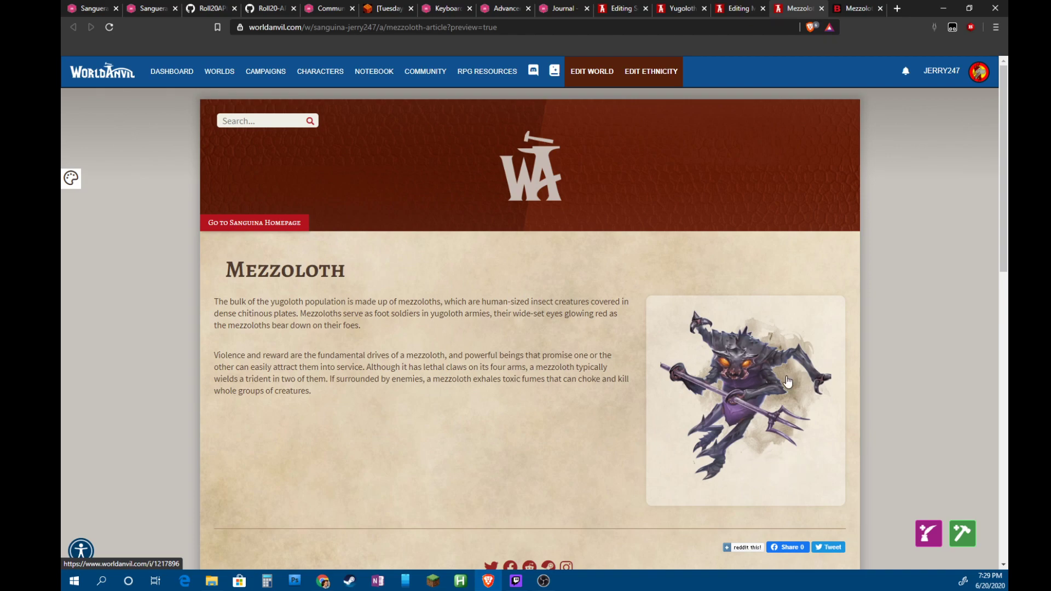
click(739, 8)
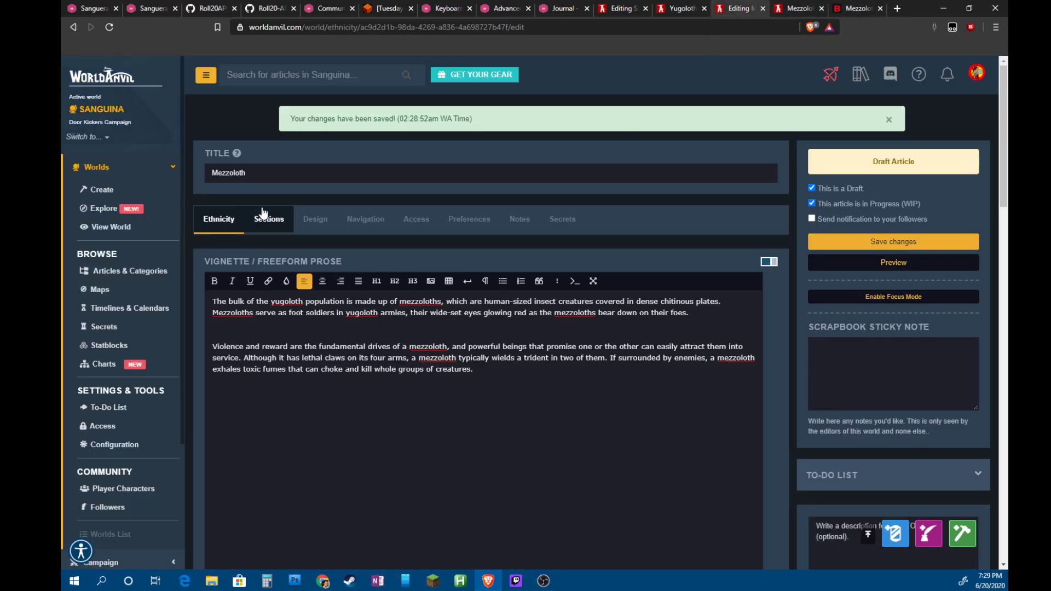
click(267, 219)
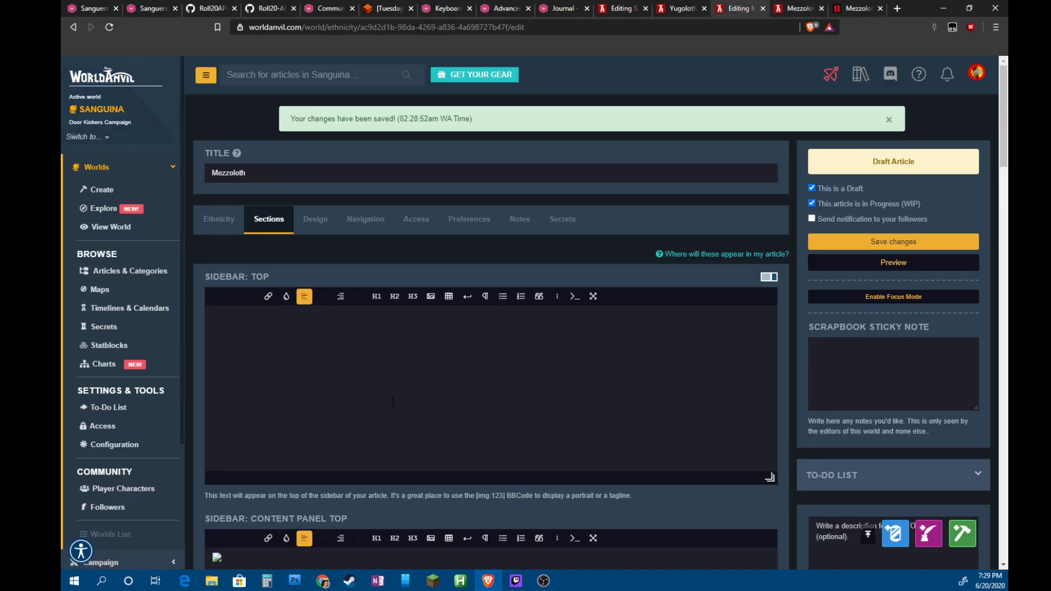
scroll(413, 332, down, 3)
drag(393, 327, 649, 337)
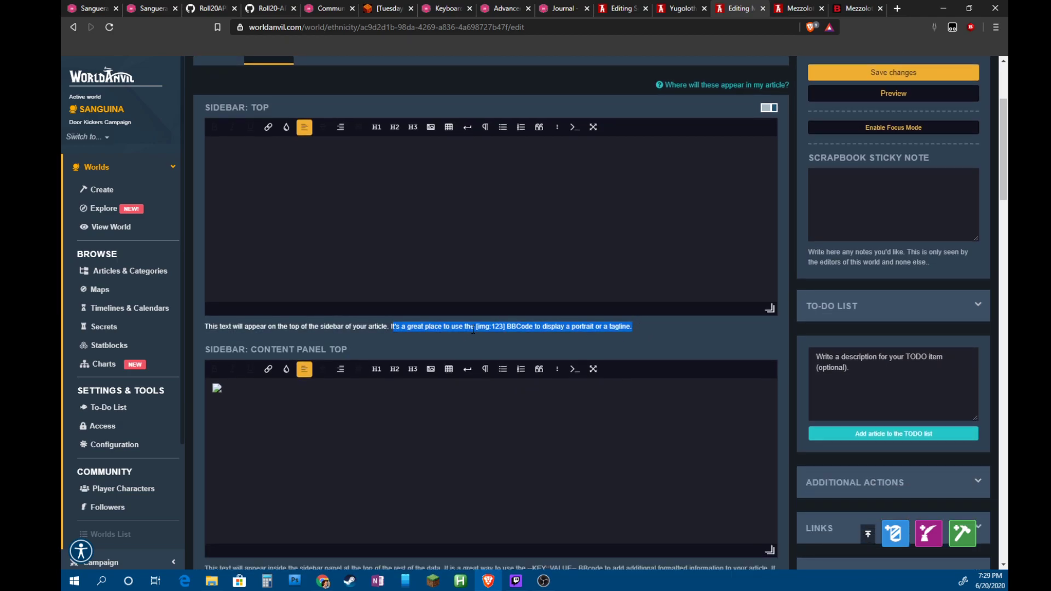
click(551, 330)
click(485, 369)
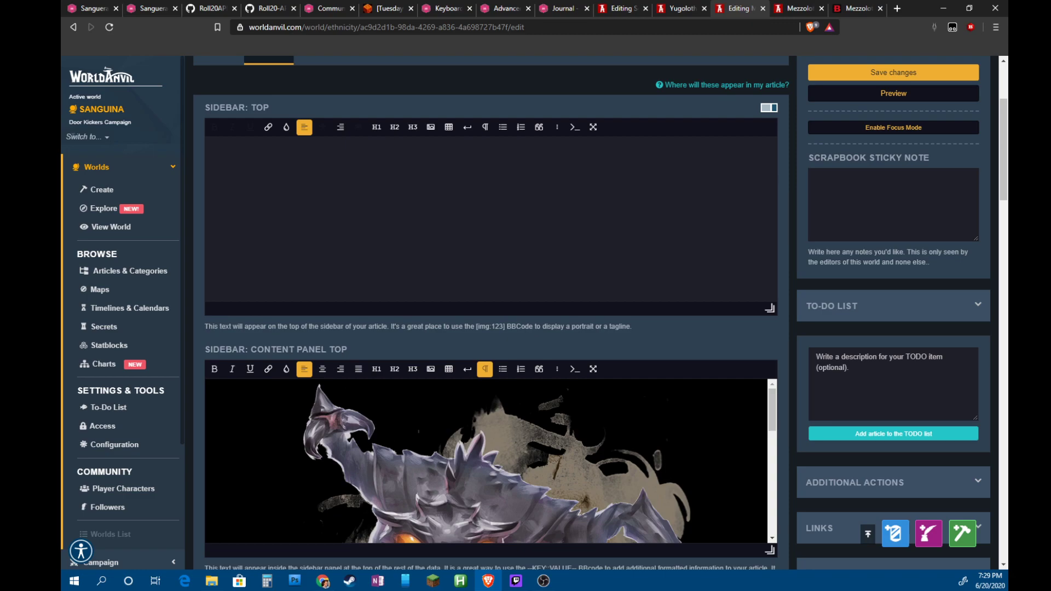
scroll(493, 460, down, 1)
Compare the article preview with the D&D Beyond Mezzoloth page, then close the ethnicity editor
click(849, 6)
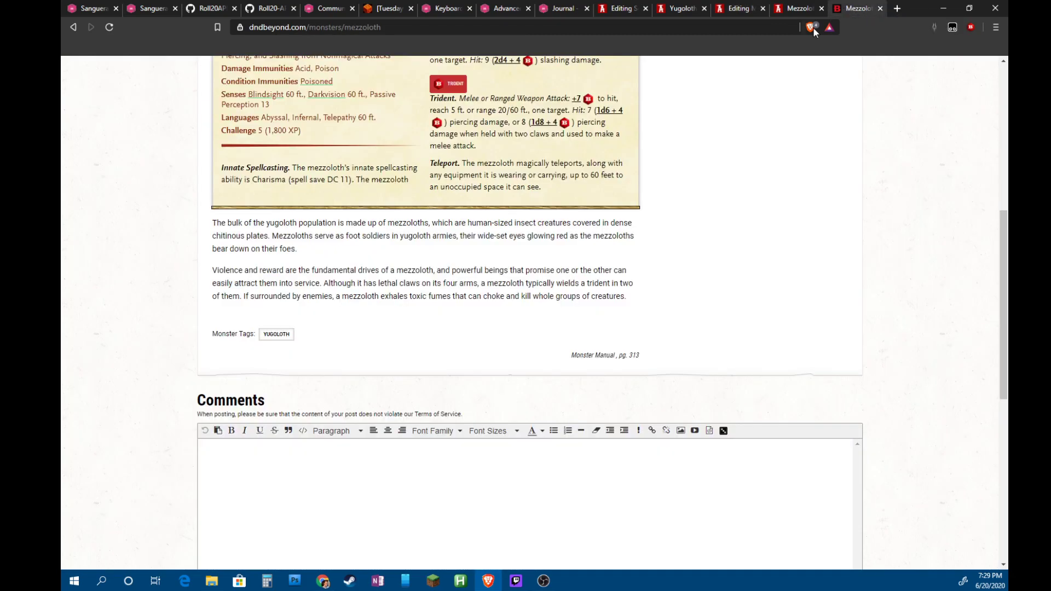
click(791, 9)
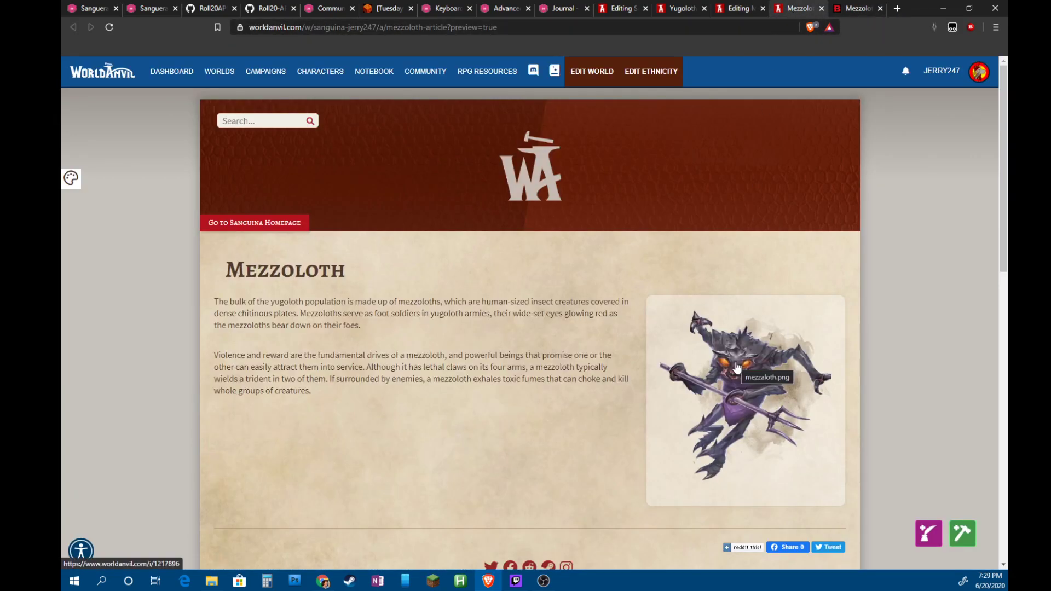
drag(737, 367, 737, 263)
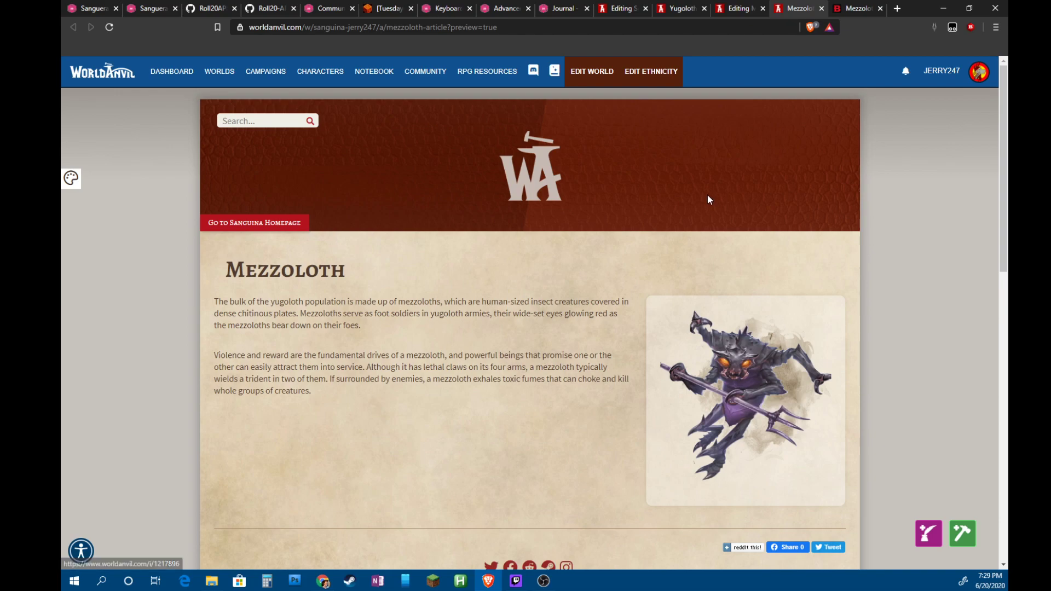
click(853, 9)
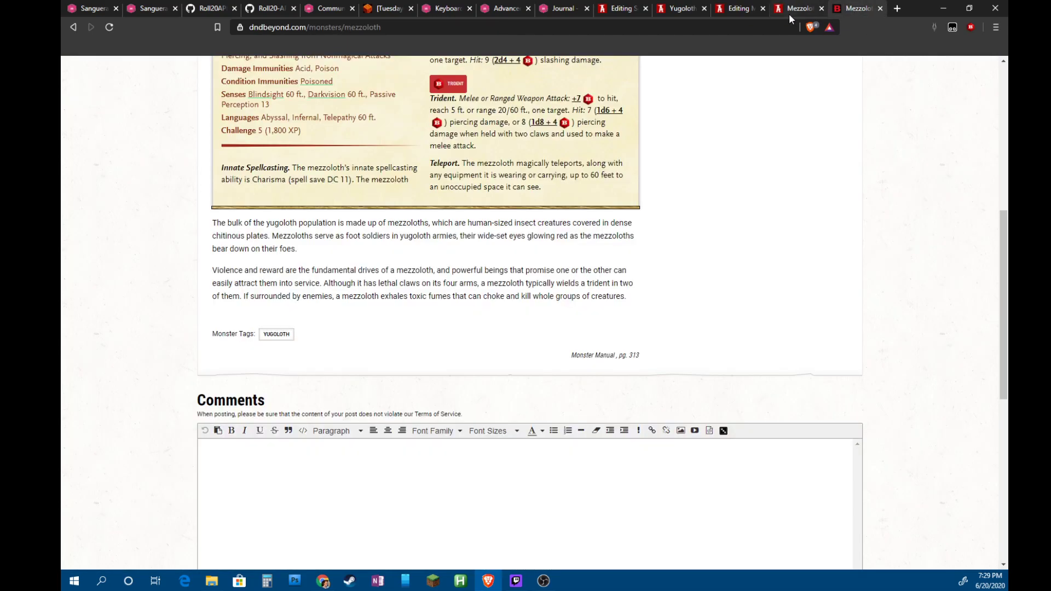
click(790, 14)
click(740, 10)
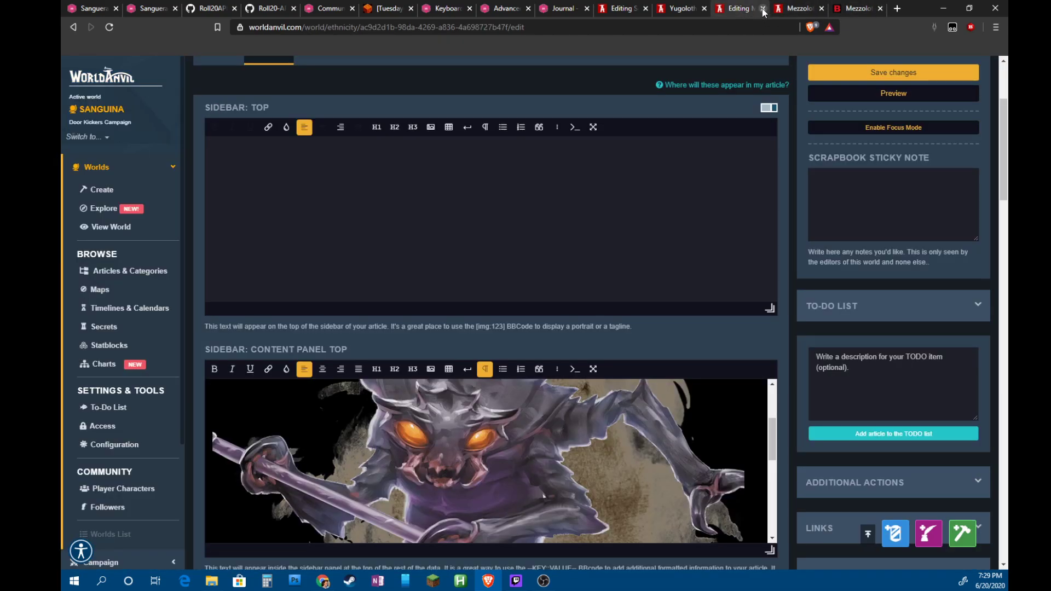
click(764, 9)
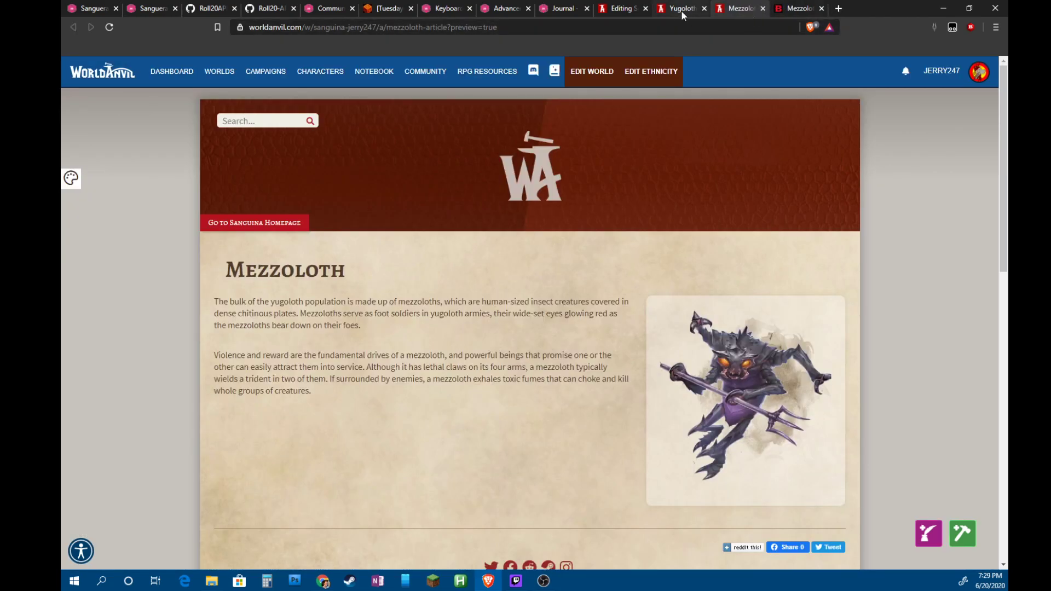
Review the Yugoloth Books of Keeping sidebar, then open Guild membership pricing from Sog'thannok's editor
click(681, 10)
drag(652, 196, 822, 387)
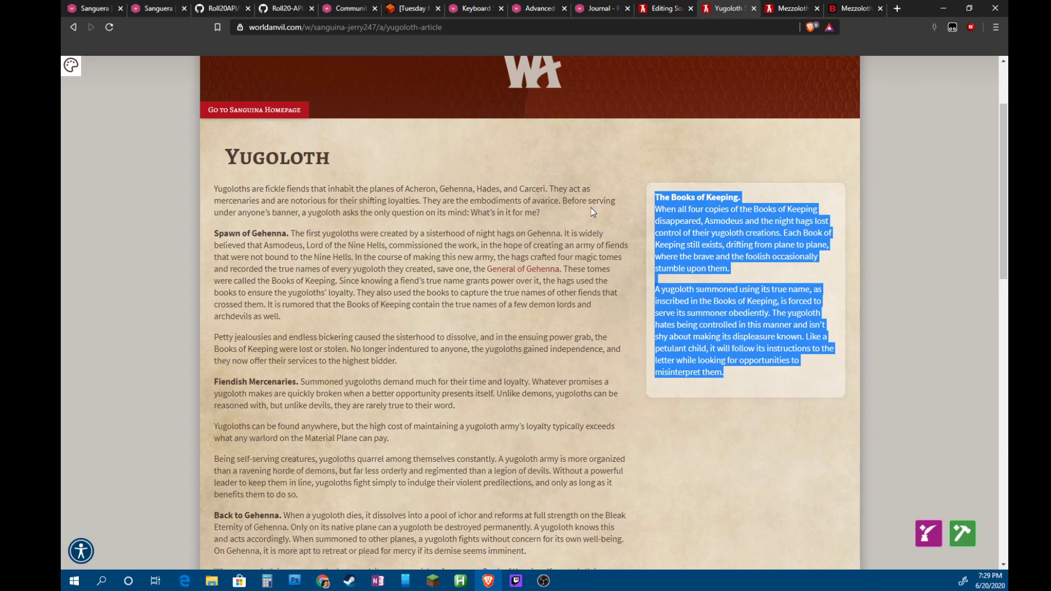
click(754, 9)
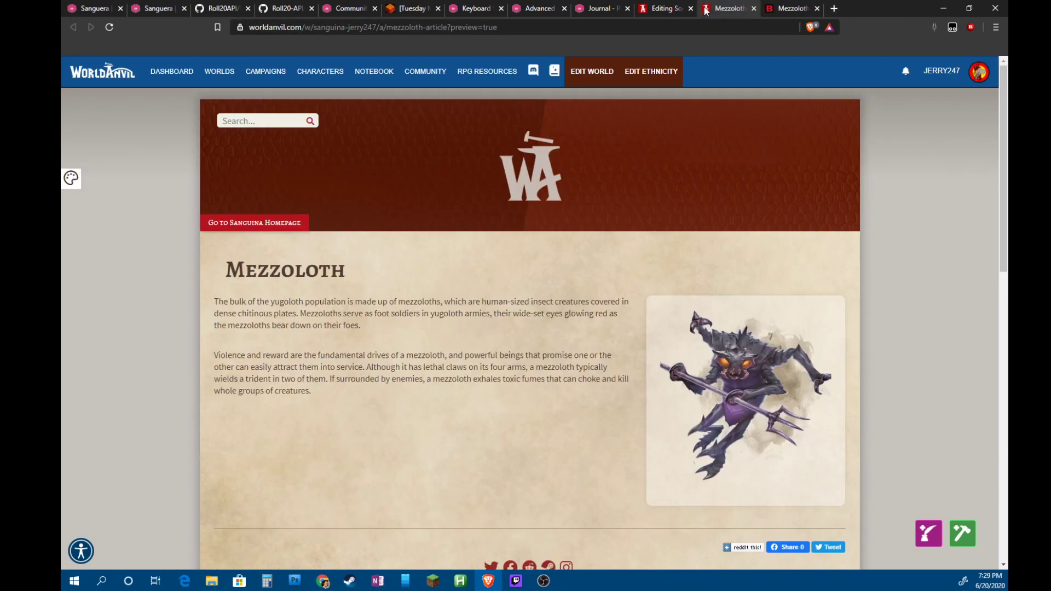
click(668, 8)
scroll(867, 330, down, 4)
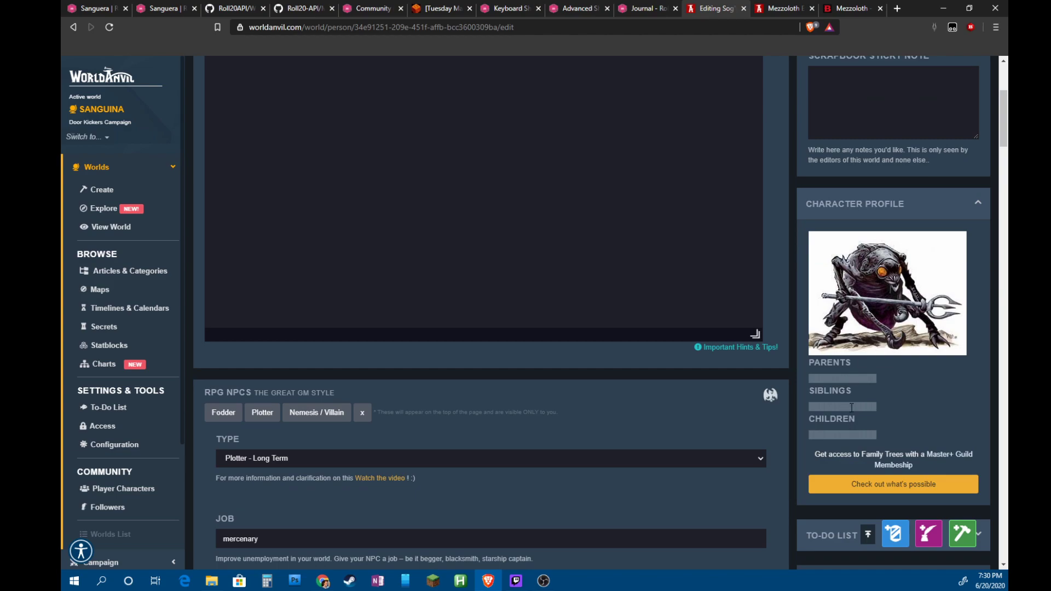
drag(856, 435, 935, 452)
click(907, 442)
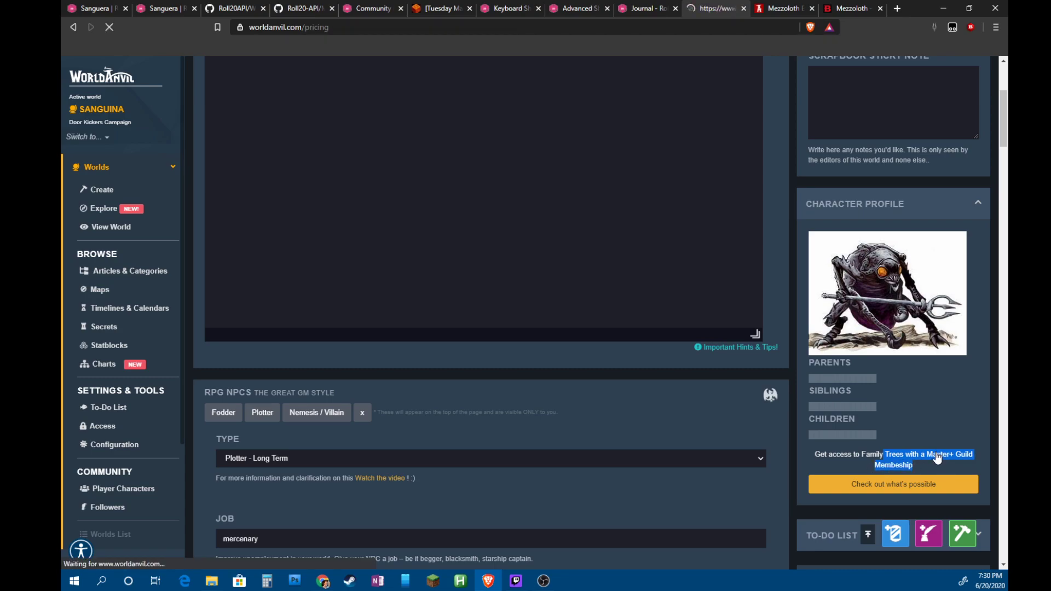
Compare tiers by highlighting the full text search, Marker Groups, journey line and Discord webhooks feature rows
scroll(606, 390, down, 15)
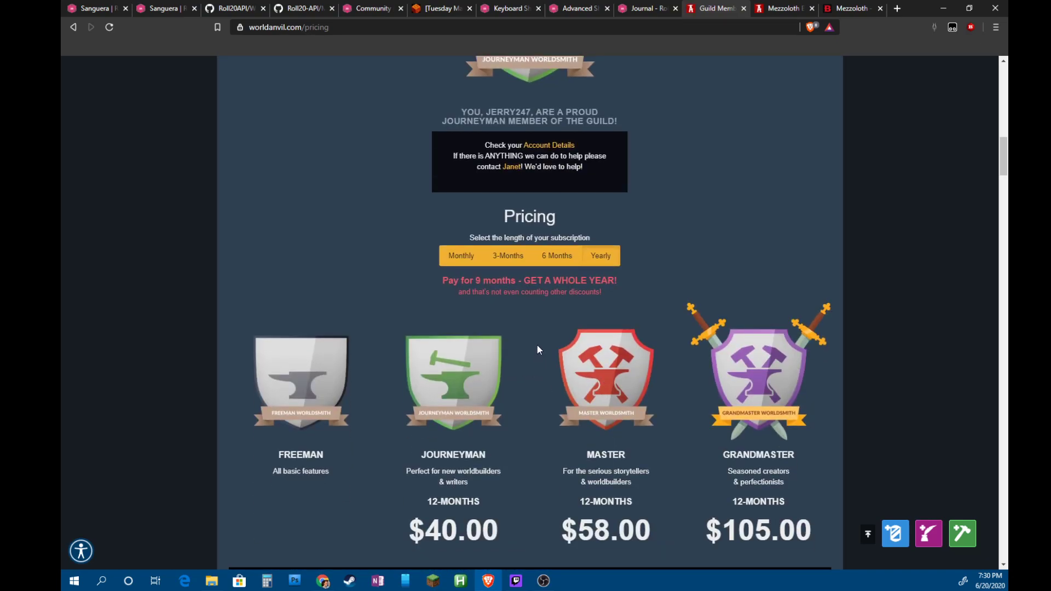
scroll(537, 346, down, 3)
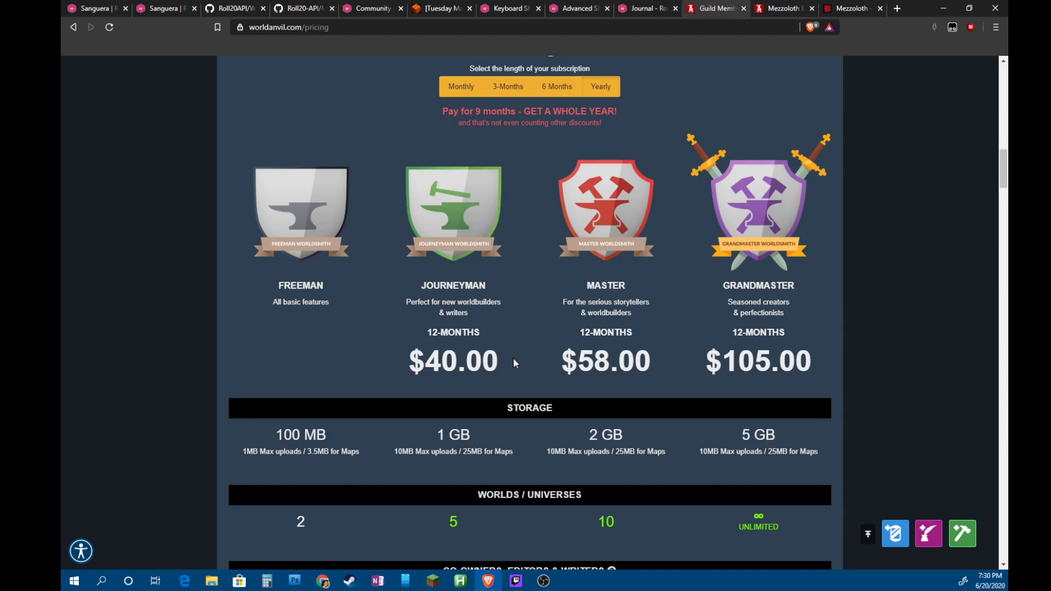
scroll(514, 363, down, 3)
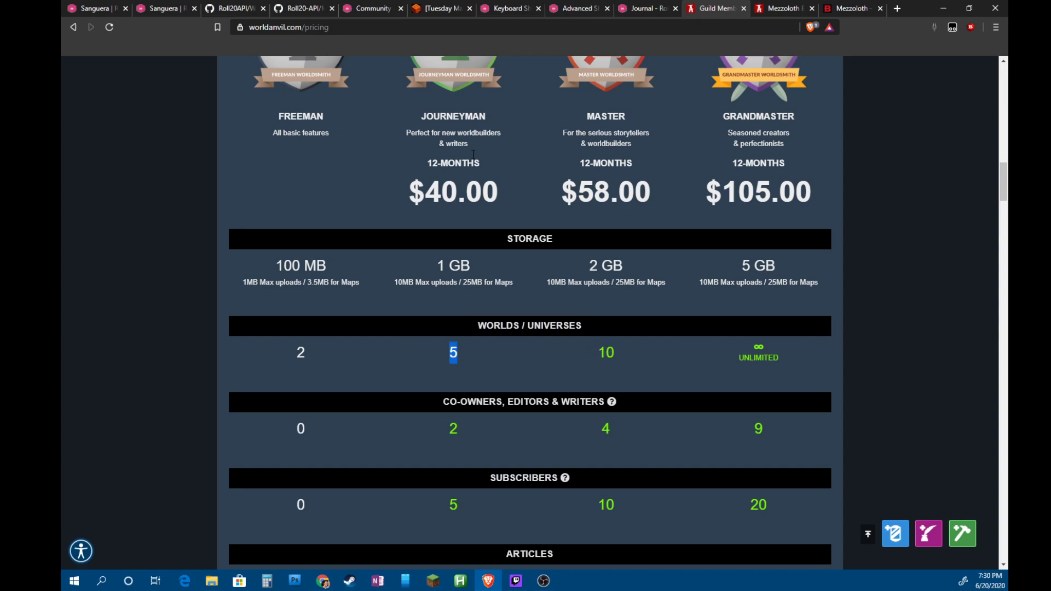
scroll(693, 380, down, 15)
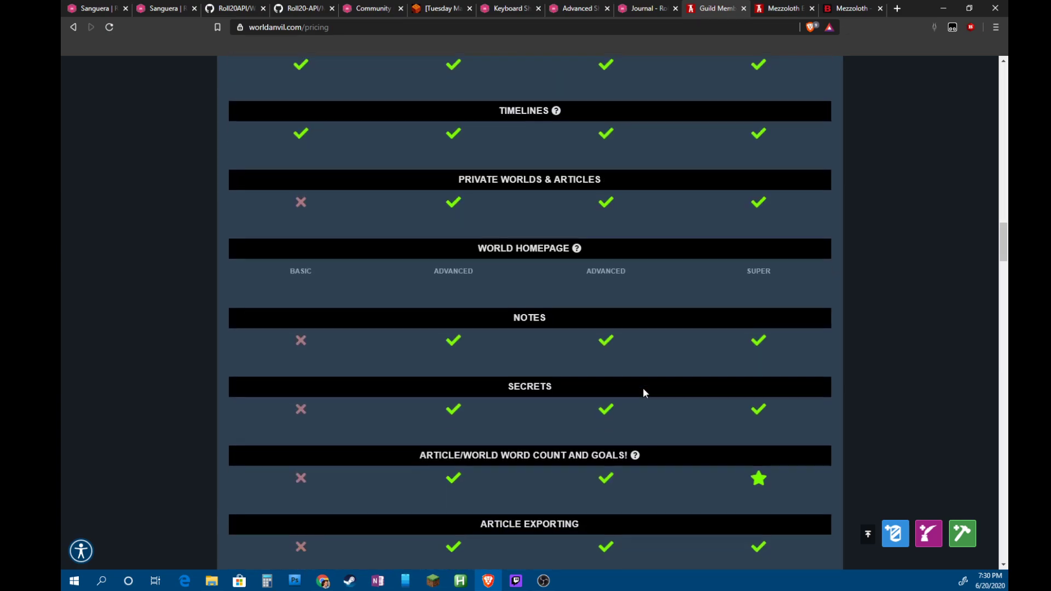
scroll(642, 388, down, 15)
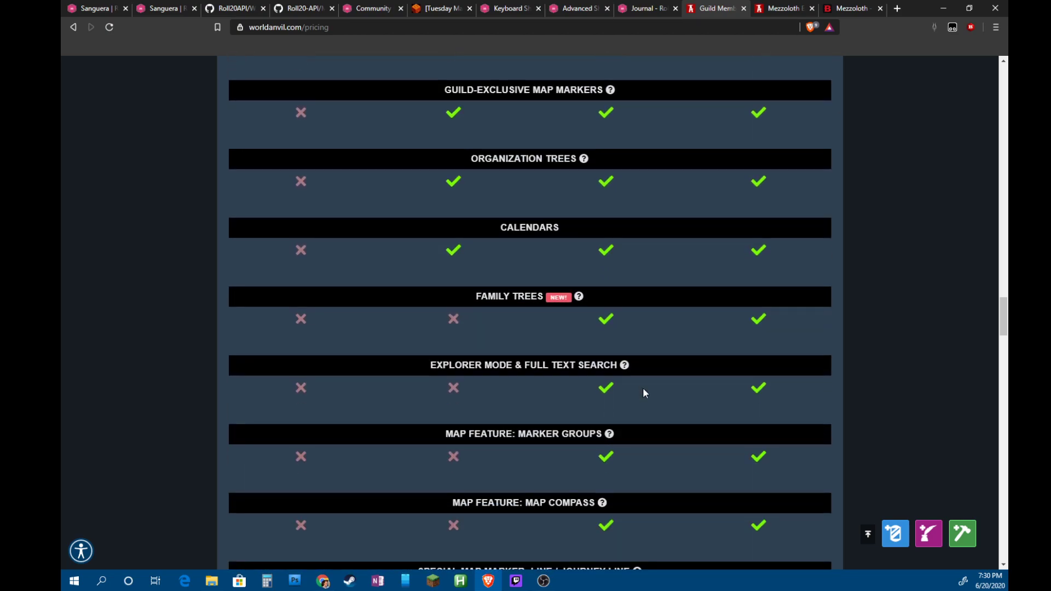
scroll(545, 395, down, 1)
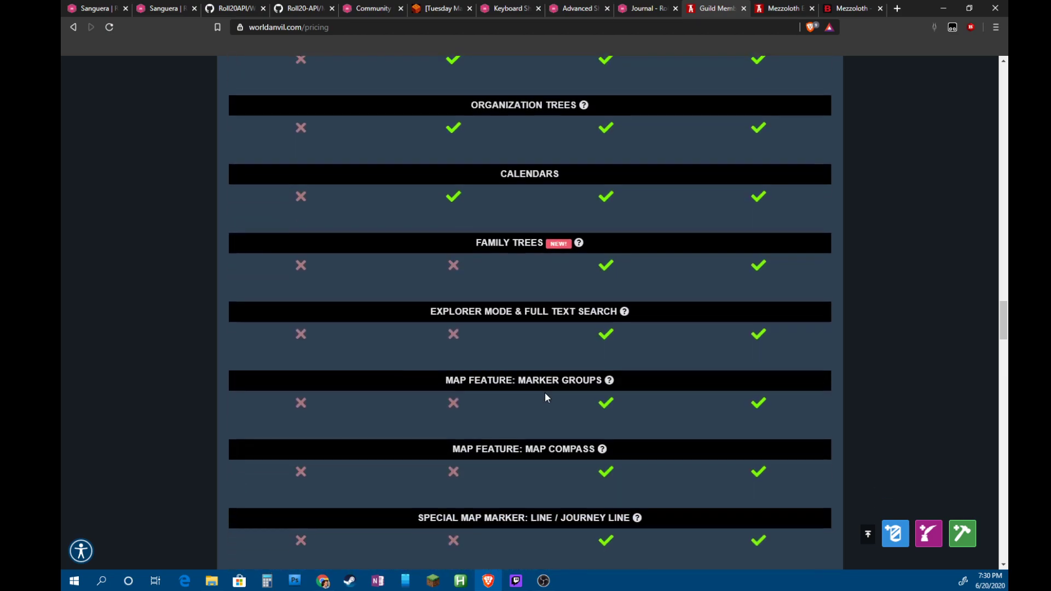
drag(617, 309, 512, 309)
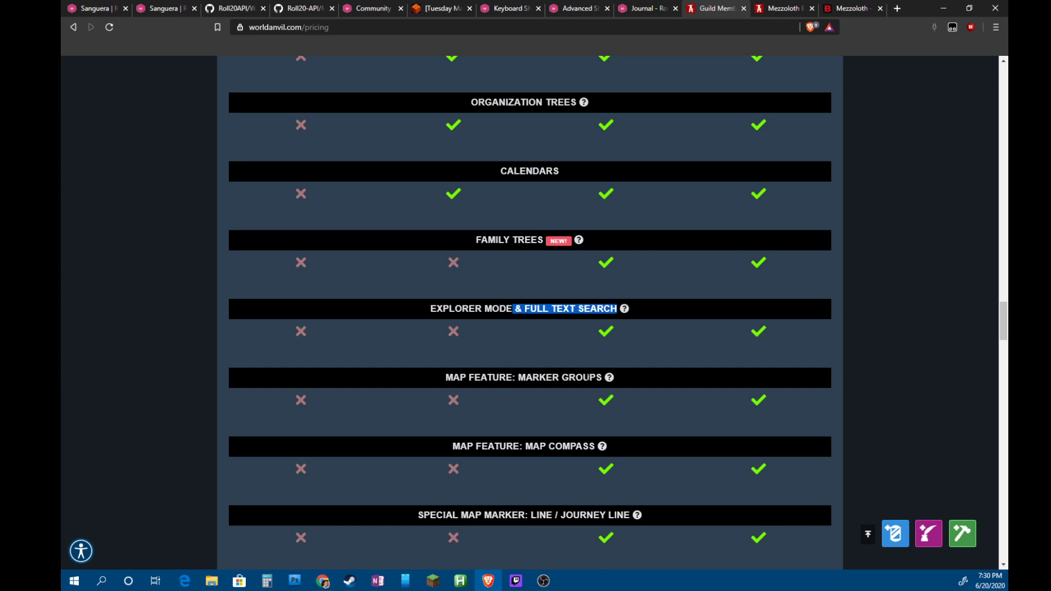
drag(602, 377, 448, 377)
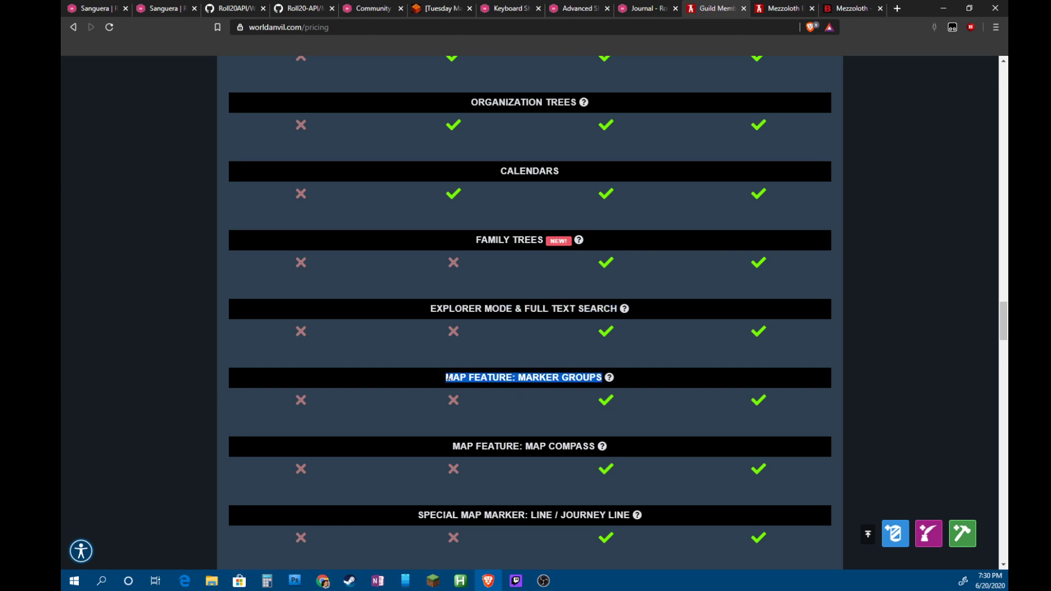
scroll(553, 449, down, 3)
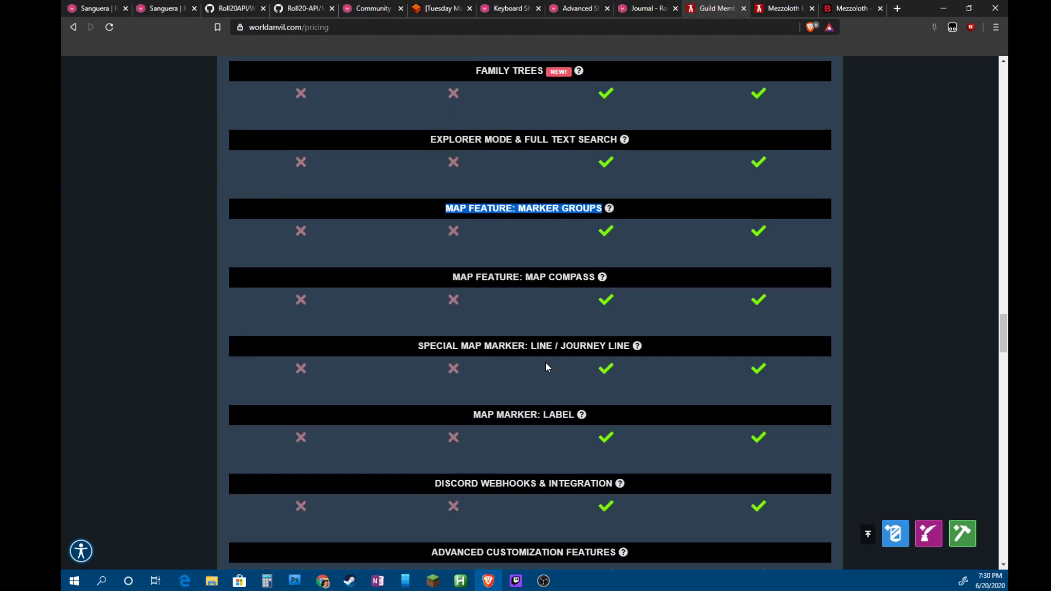
drag(541, 346, 630, 346)
scroll(546, 386, down, 2)
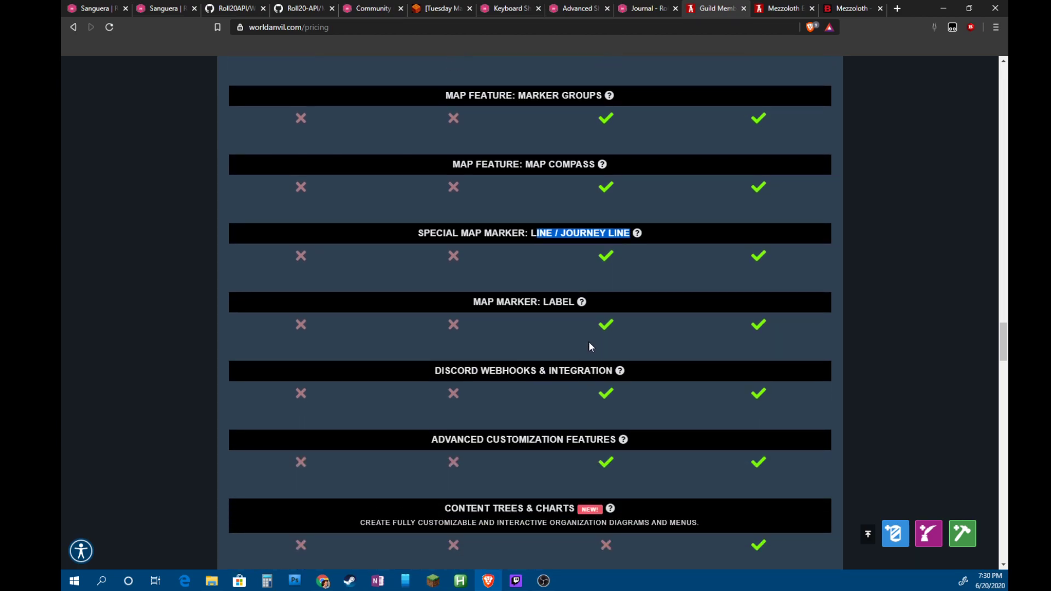
drag(496, 370, 639, 381)
Highlight the Grandmaster yearly price of 105.00, then switch to the Roll20 game editor
scroll(547, 418, down, 2)
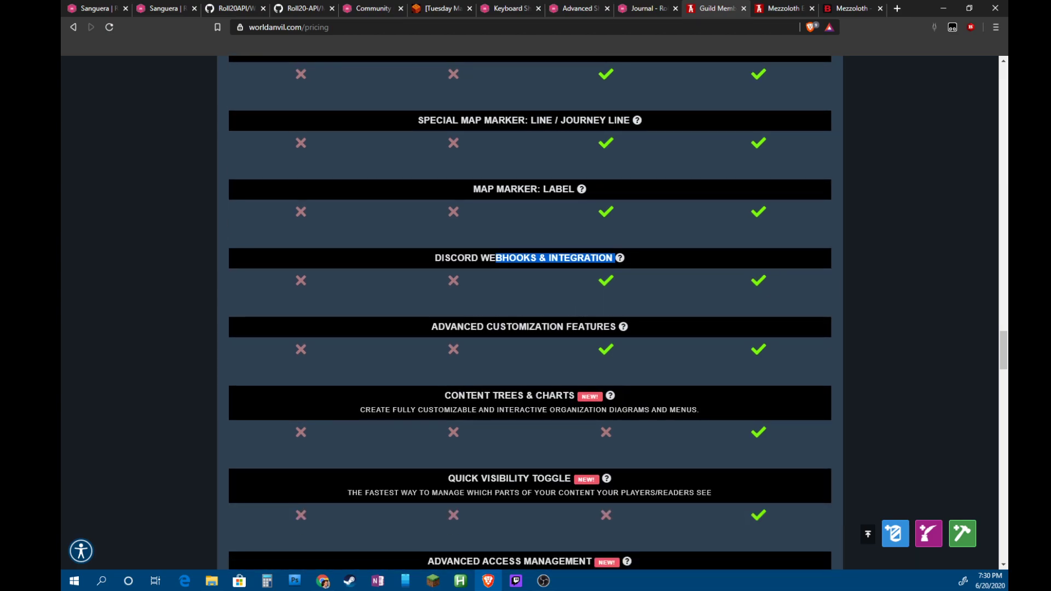
scroll(567, 418, down, 4)
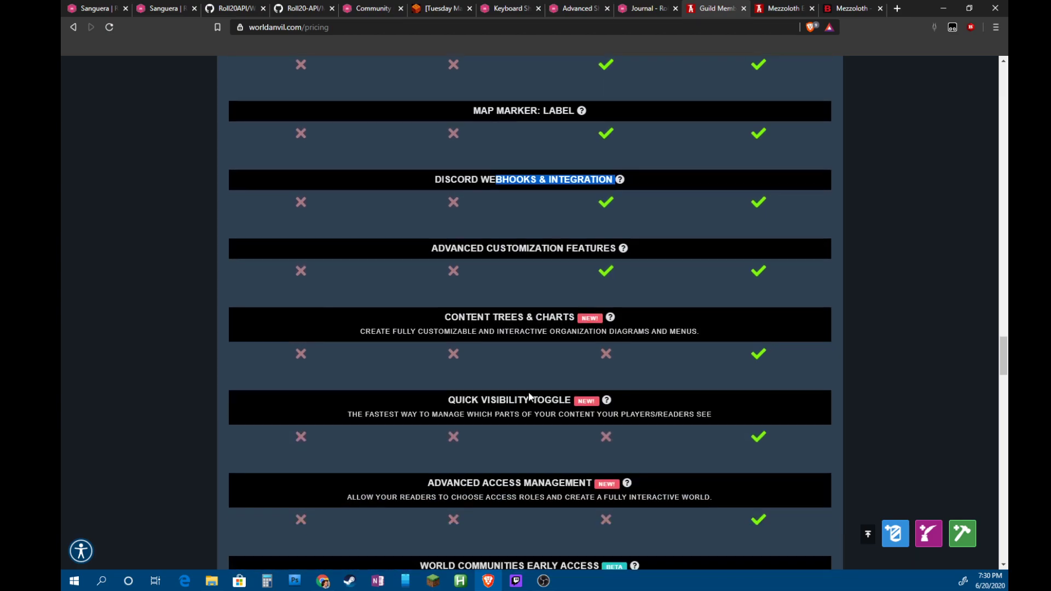
scroll(657, 416, down, 14)
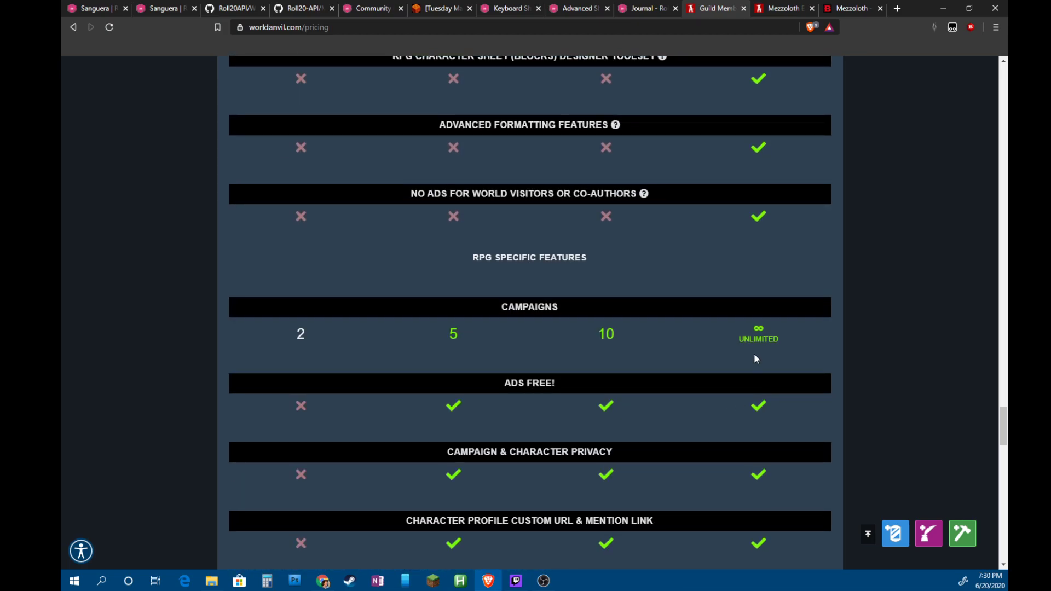
scroll(694, 377, down, 8)
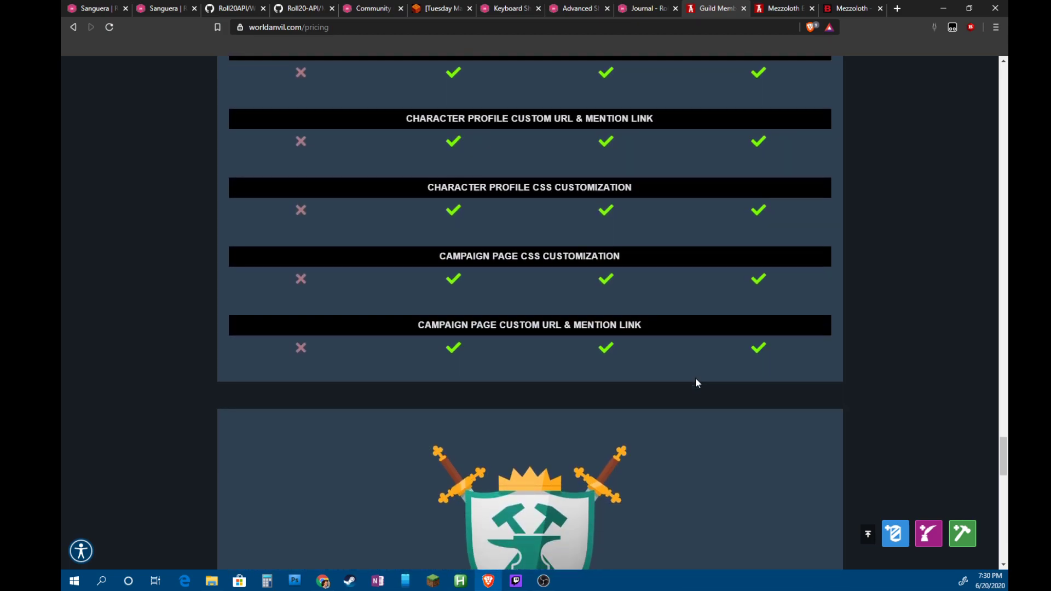
scroll(696, 378, up, 20)
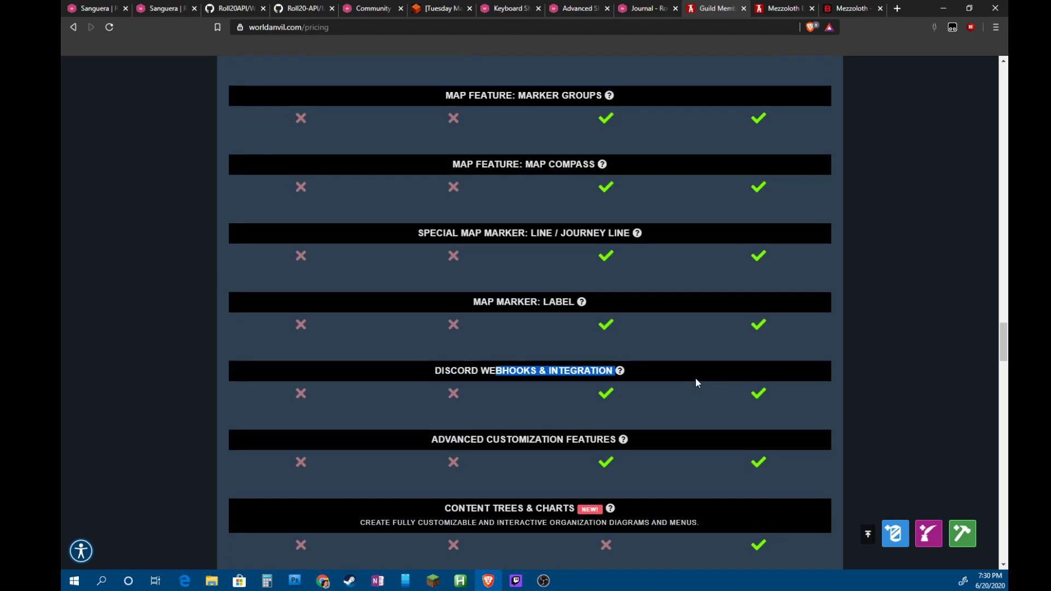
scroll(695, 377, up, 20)
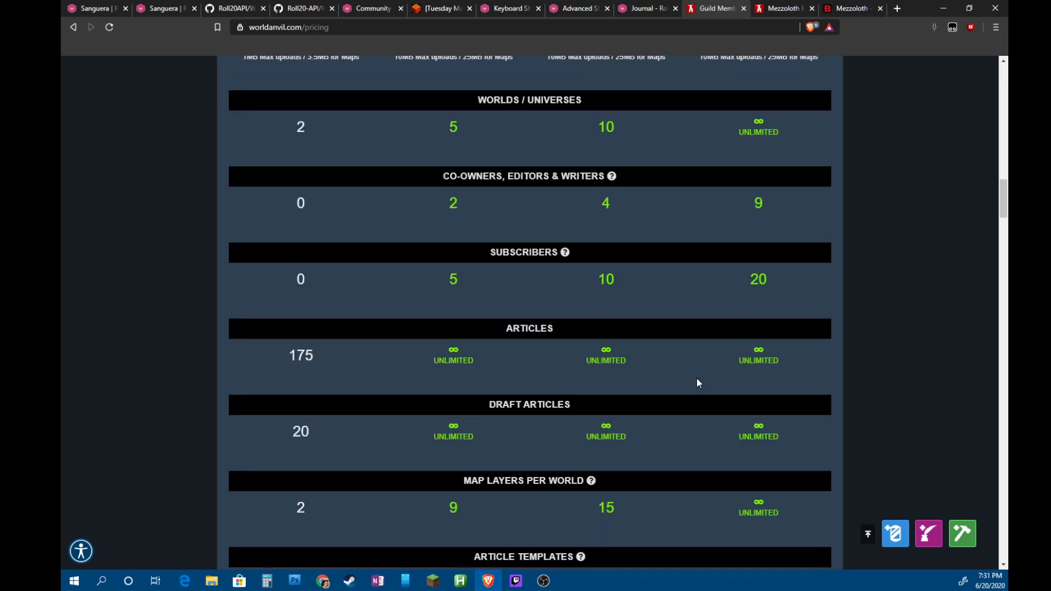
double_click(766, 361)
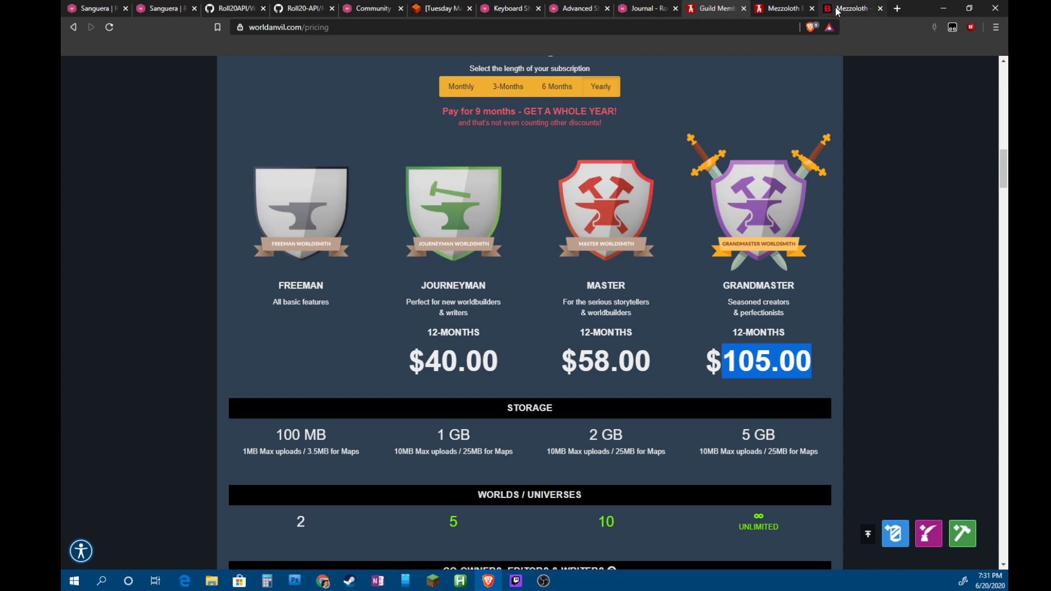
click(168, 12)
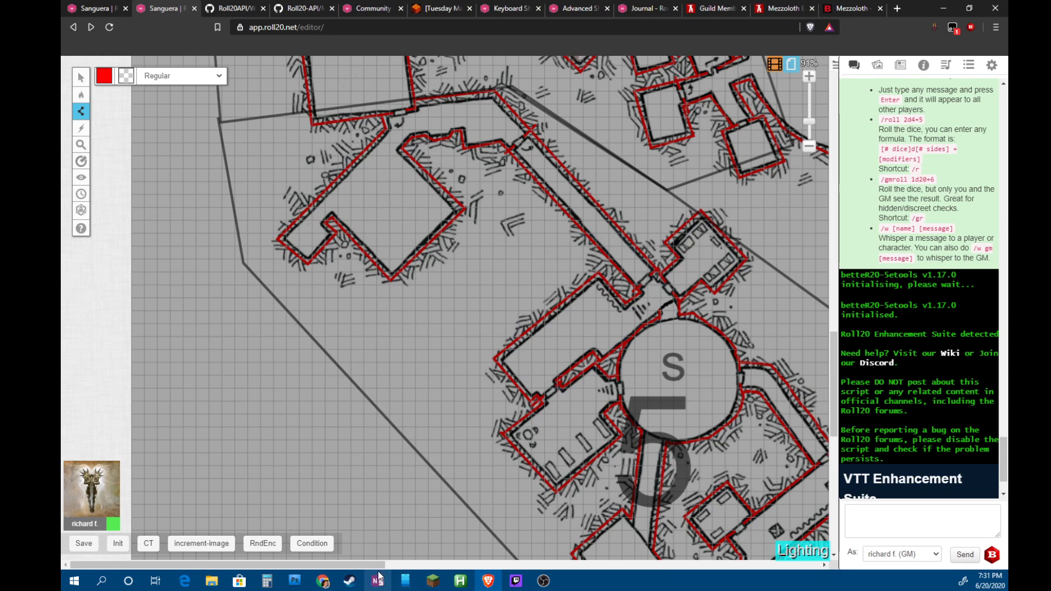
Pan the Roll20 dungeon map with the scrollbars to survey the area around room 6
drag(383, 565, 615, 546)
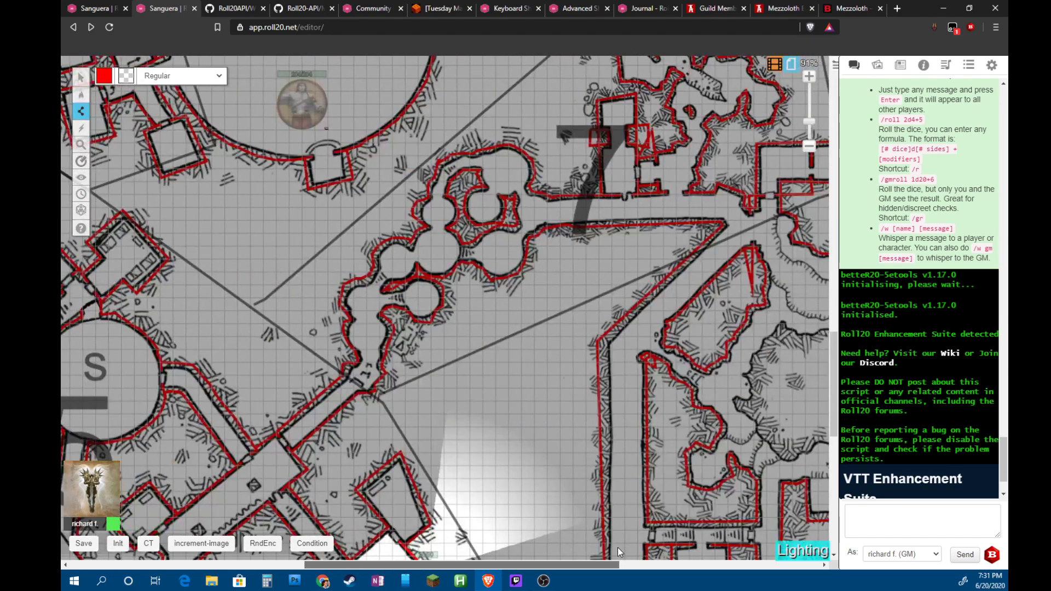
scroll(574, 337, up, 2)
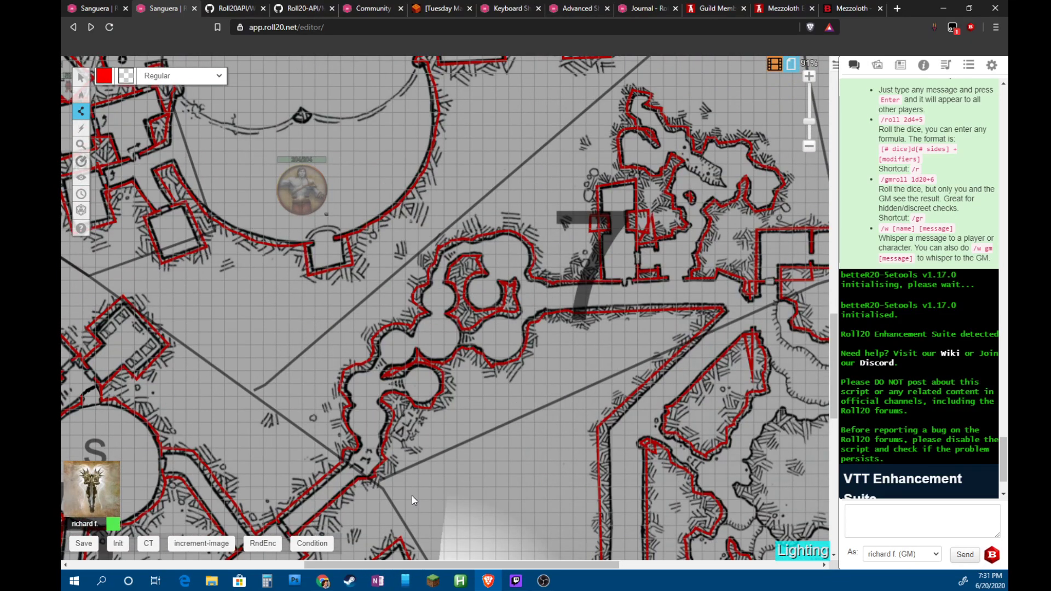
drag(524, 565, 667, 573)
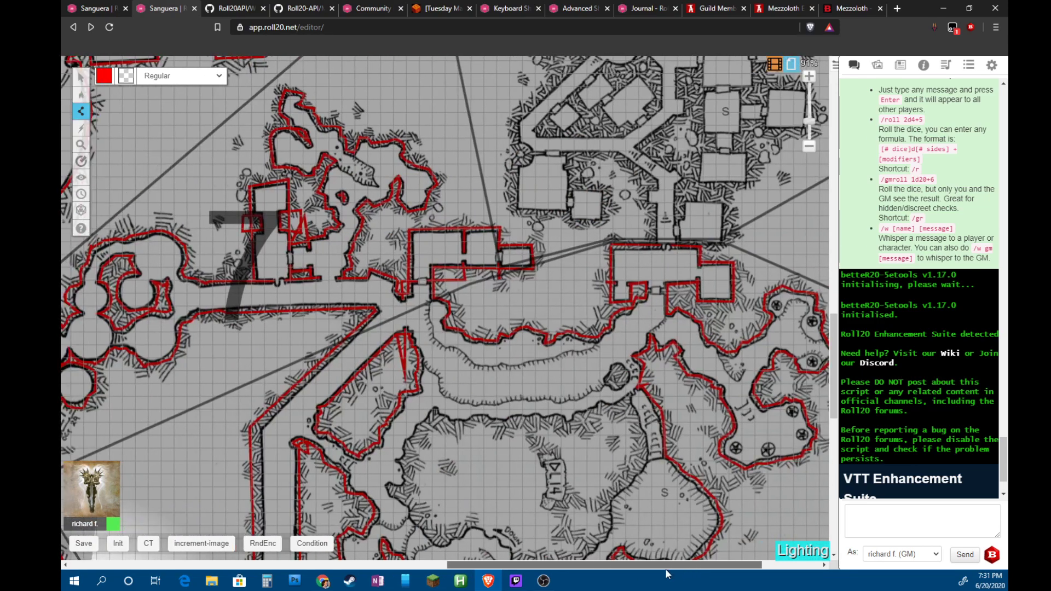
scroll(614, 317, down, 5)
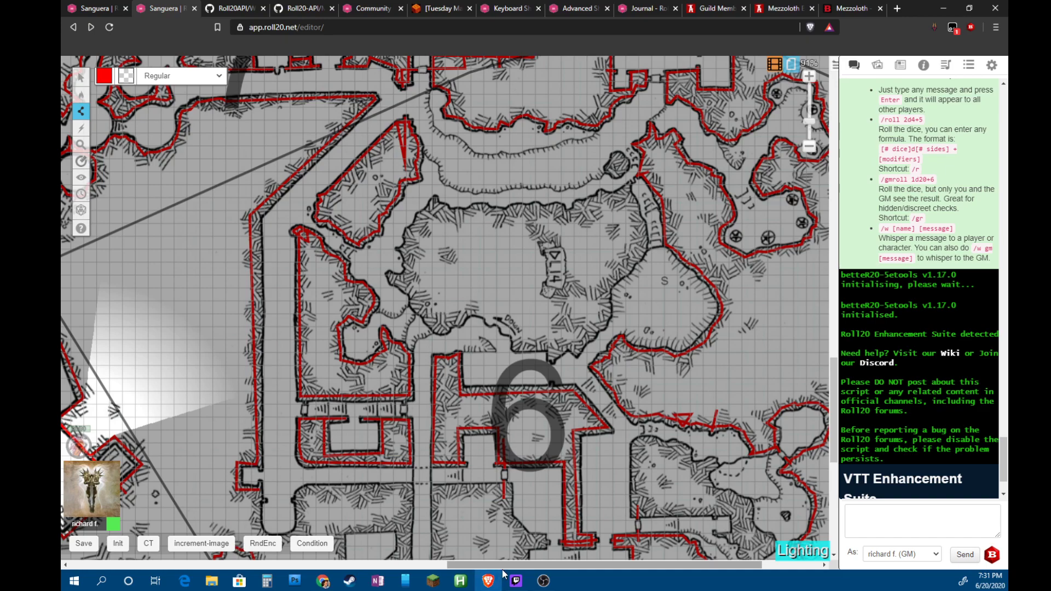
drag(526, 565, 530, 542)
Zoom out to the whole map and back in on area 6, then bring up OBS's Stream Information panel
scroll(499, 410, down, 4)
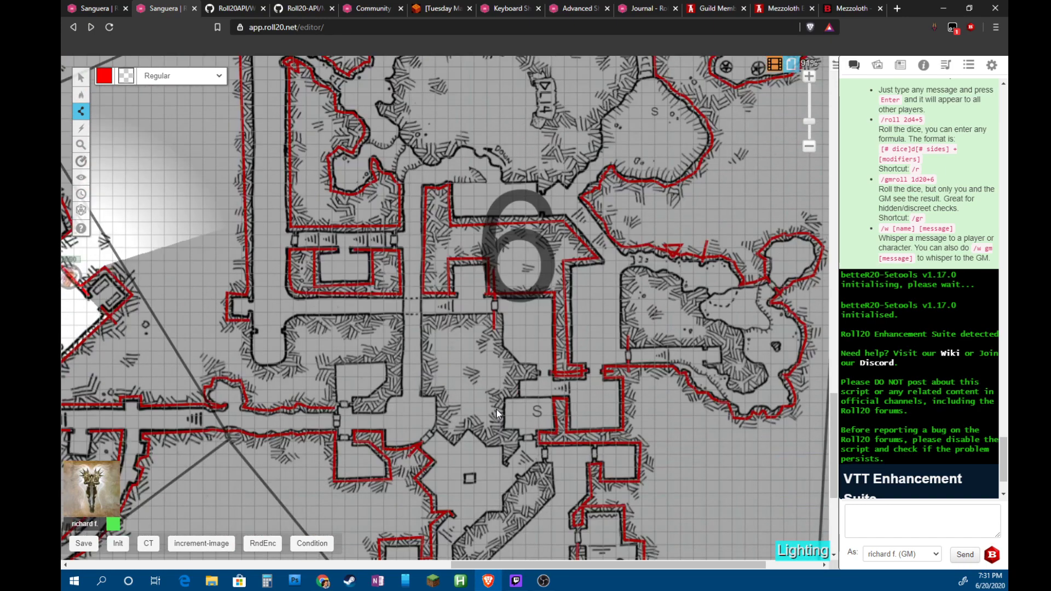
scroll(496, 408, down, 8)
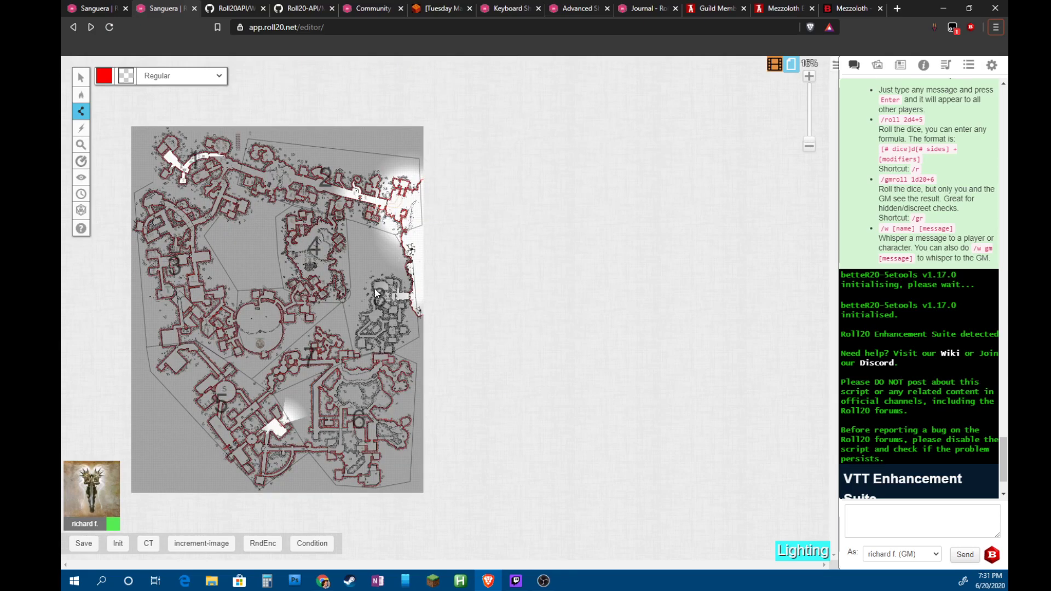
scroll(369, 460, up, 5)
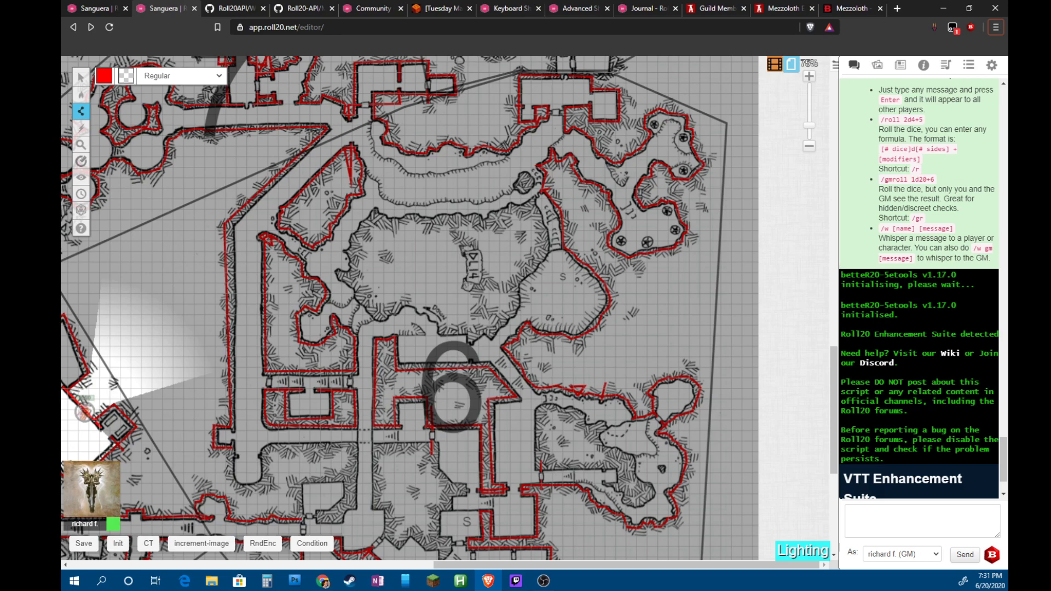
key(alt+Tab)
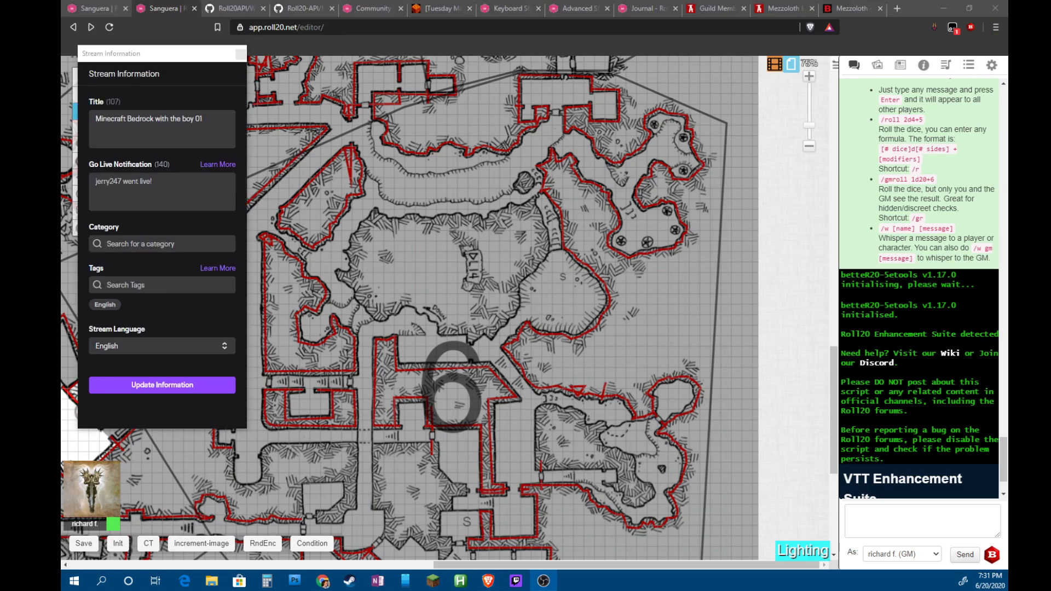